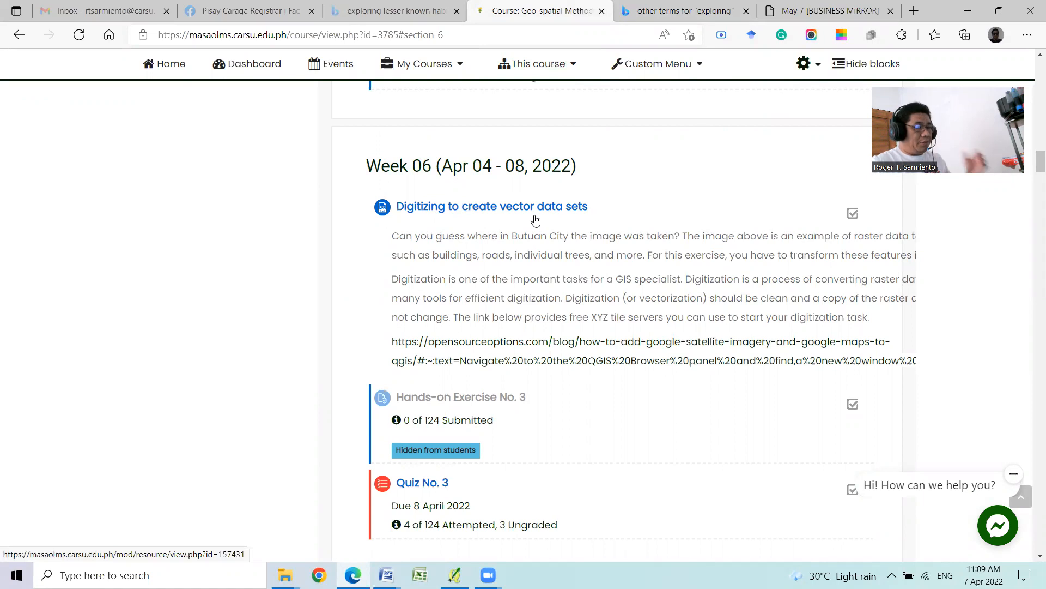
- Open the Week 06 resource "Digitizing to create vector data sets" and review its sample satellite image and description
left_click(497, 212)
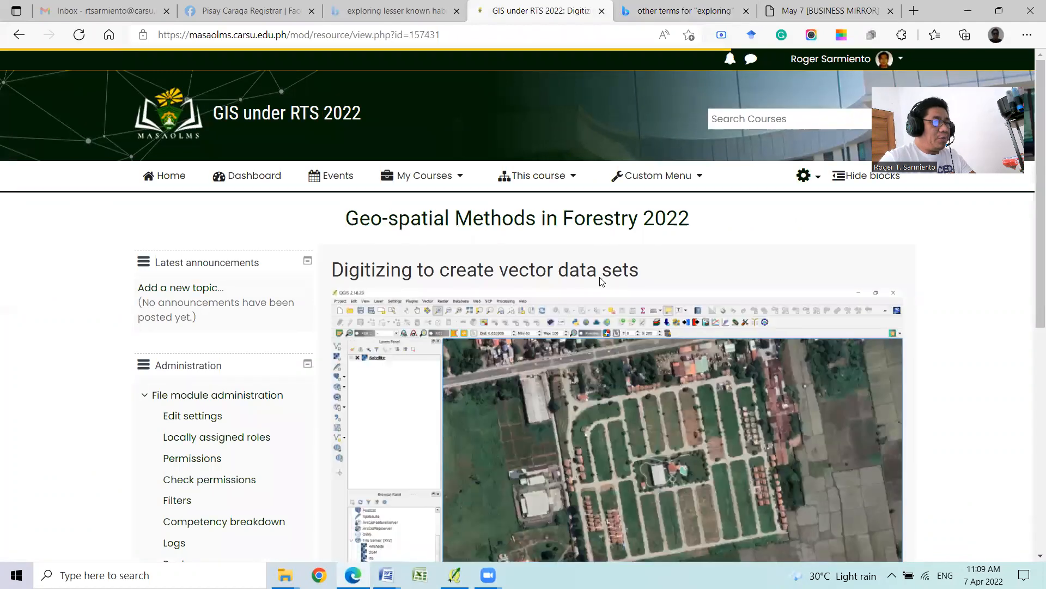
scroll(602, 280, "down", 3)
scroll(656, 253, "up", 2)
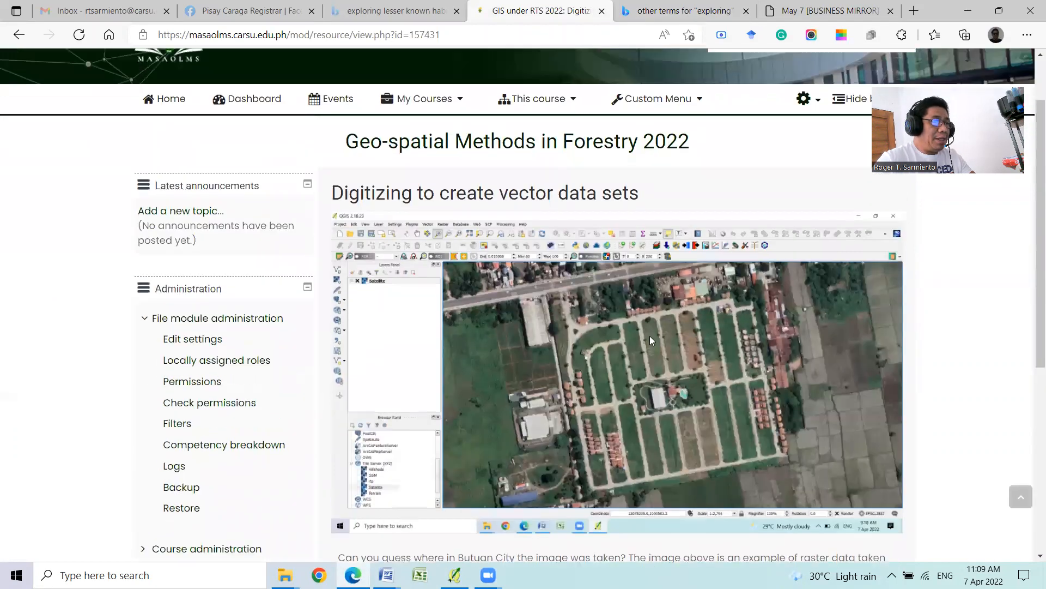
scroll(582, 343, "down", 1)
scroll(582, 344, "down", 1)
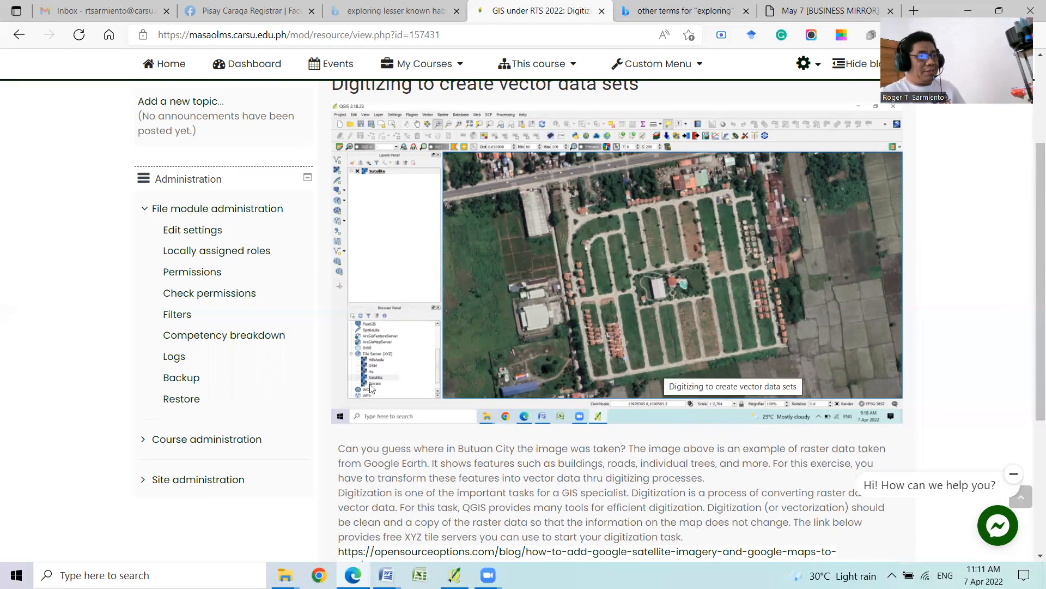
scroll(457, 377, "down", 1)
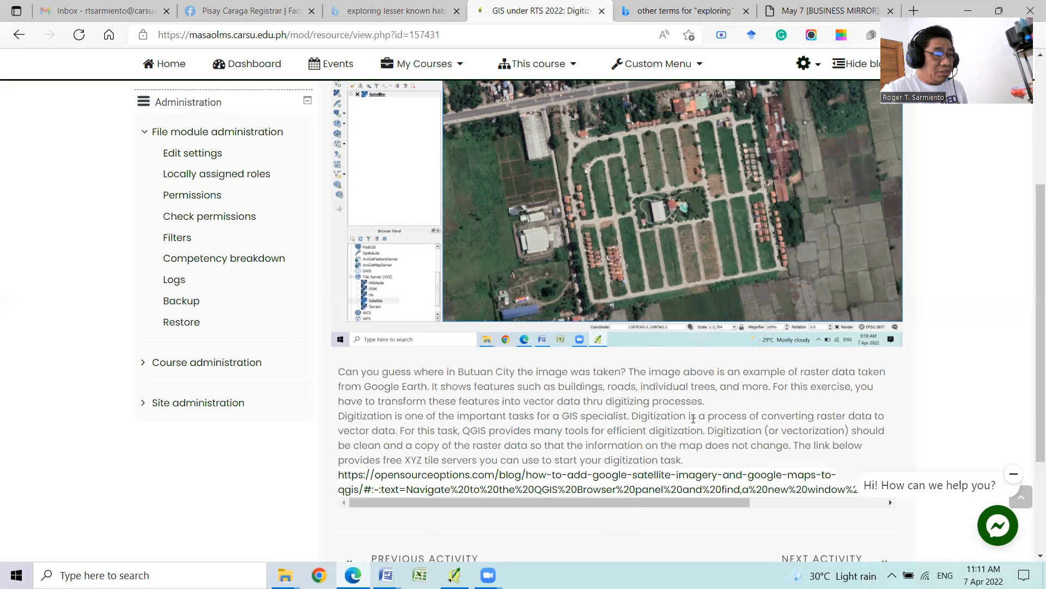
- Hide the course page's side blocks and read the digitizing instructions through the XYZ tile server link
left_click(855, 64)
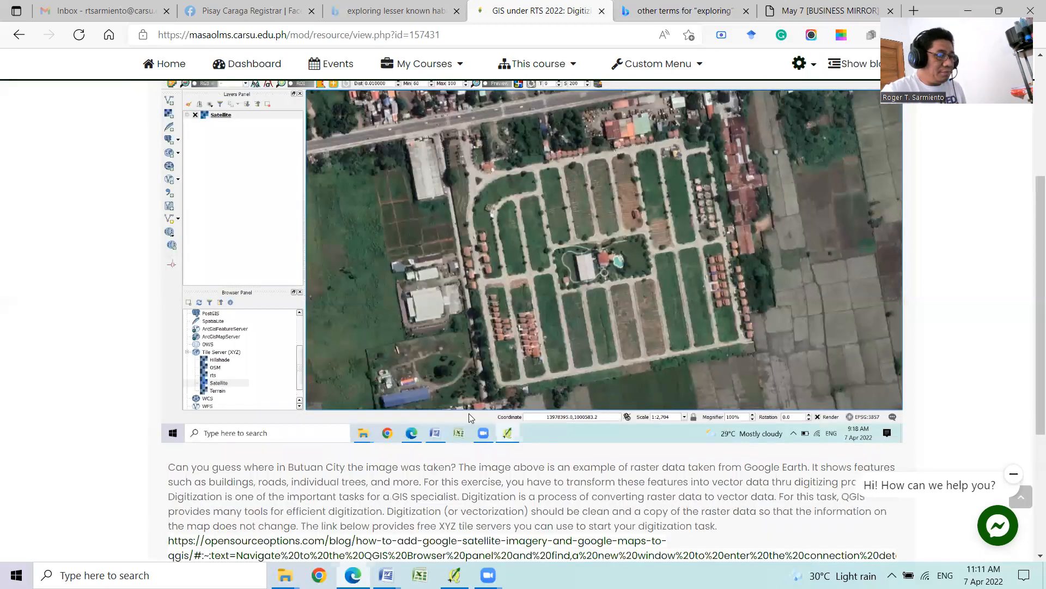
scroll(557, 378, "down", 2)
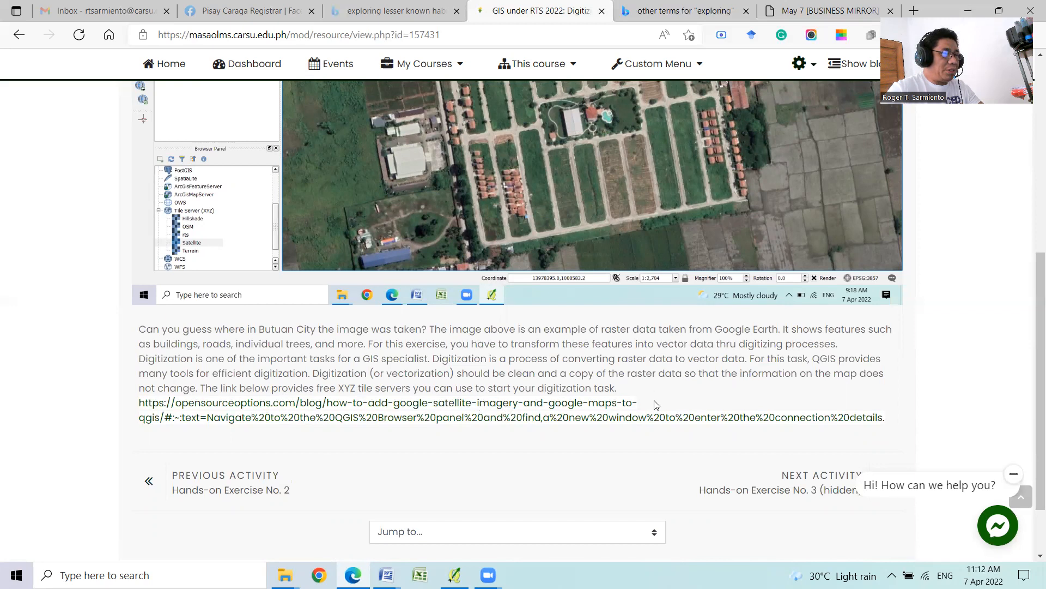
scroll(632, 425, "up", 1)
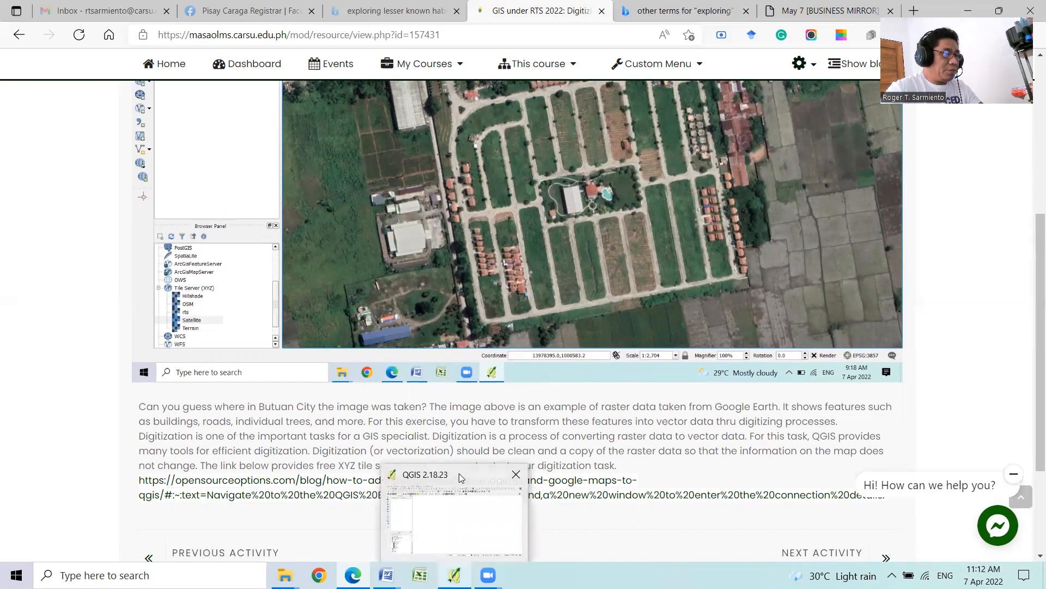
- Switch to QGIS, enable on-the-fly CRS transformation for the project and set its CRS to WGS 84 (EPSG:4326)
left_click(459, 473)
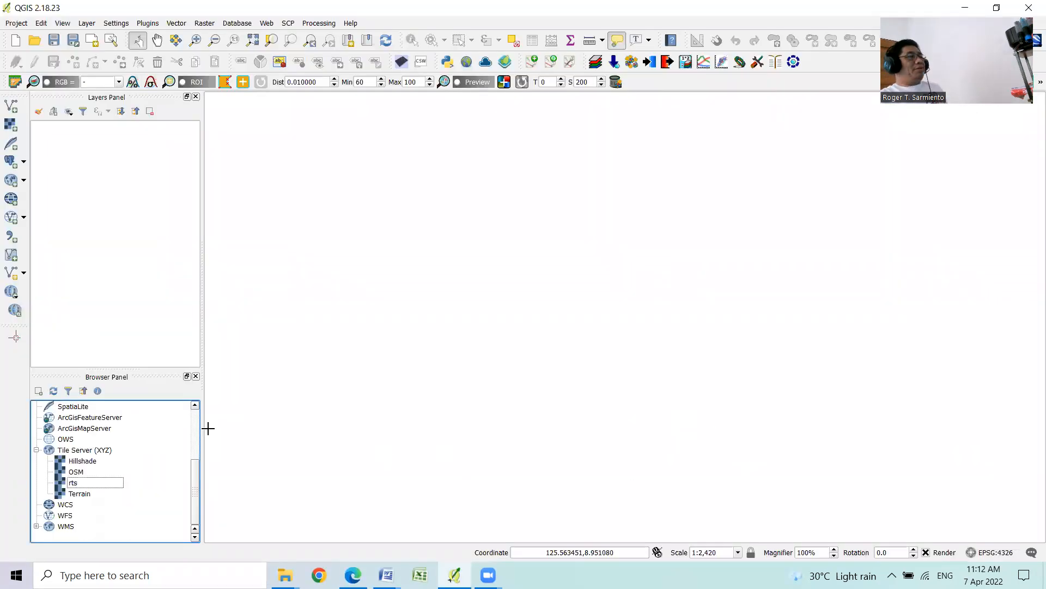
left_click(17, 24)
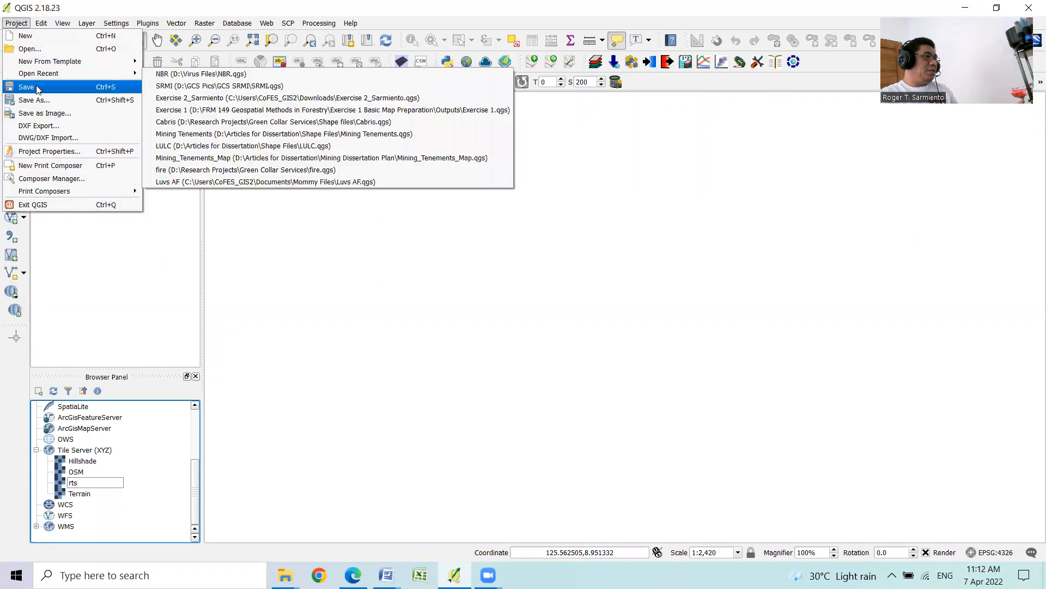
left_click(50, 153)
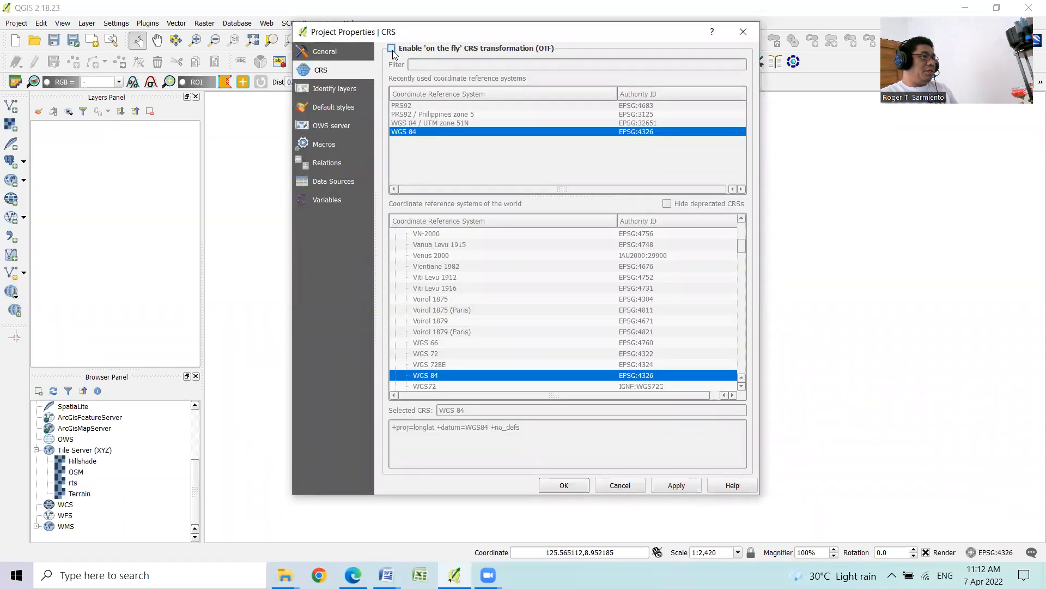
left_click(392, 49)
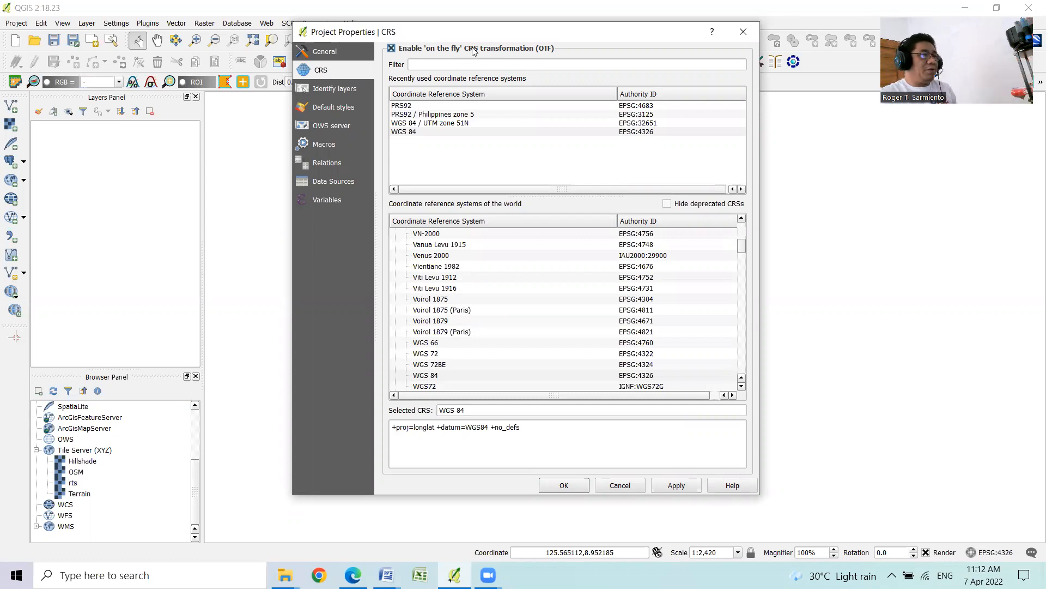
left_click(420, 124)
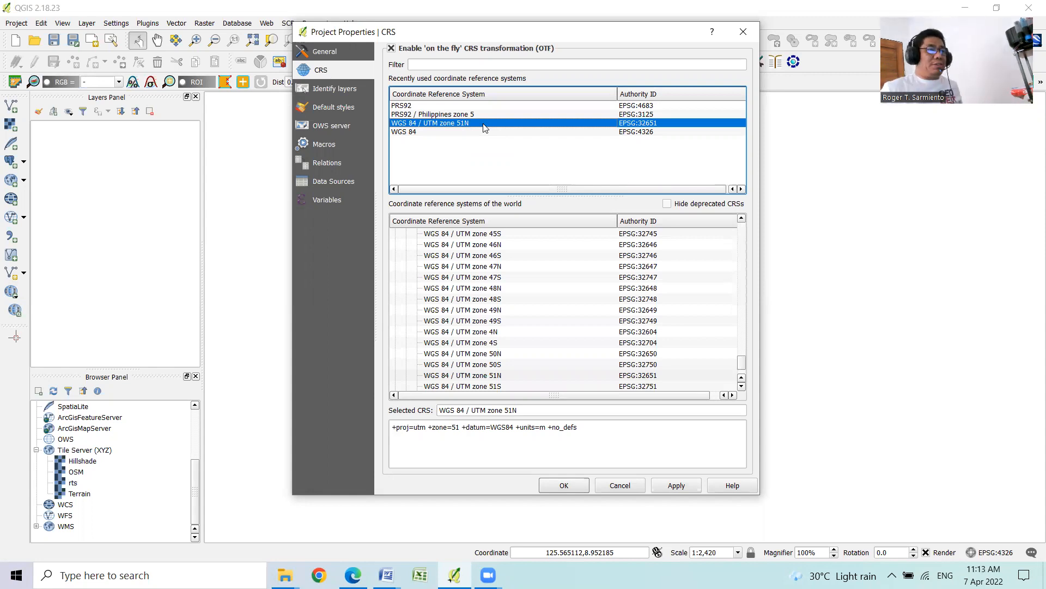
left_click(424, 133)
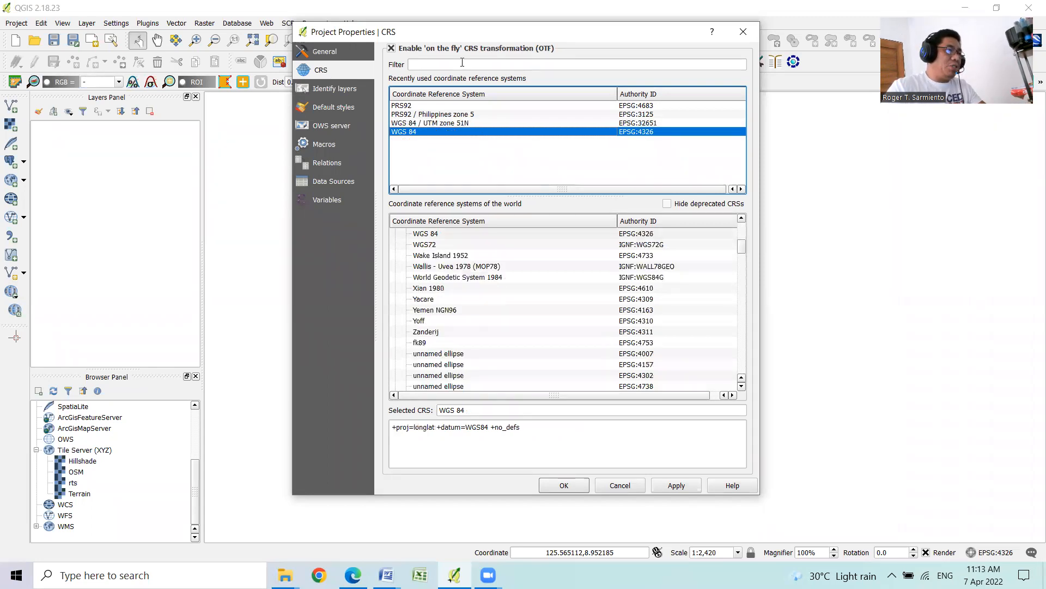
left_click(675, 486)
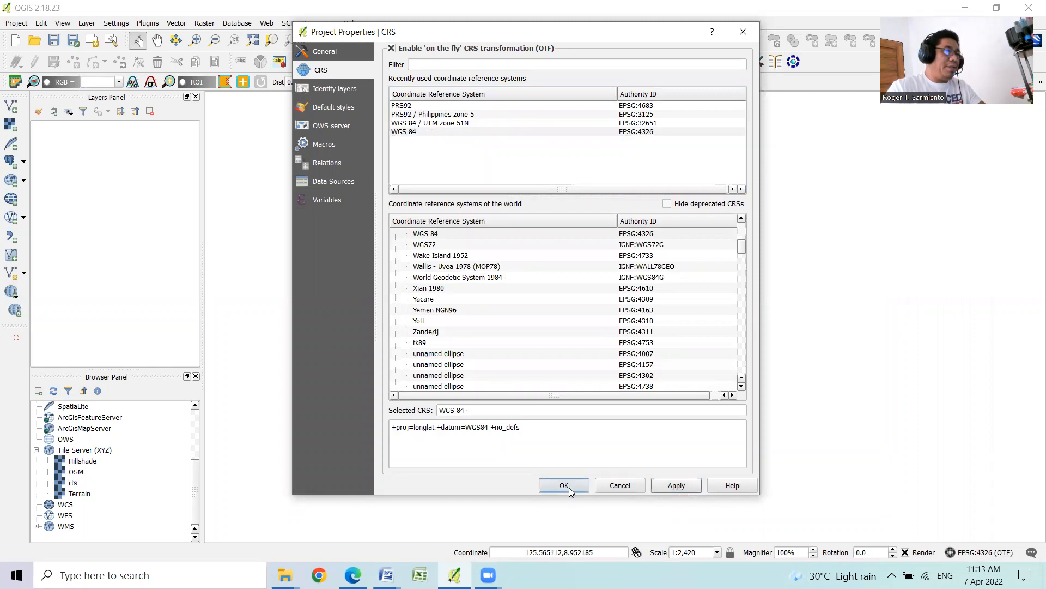
left_click(569, 487)
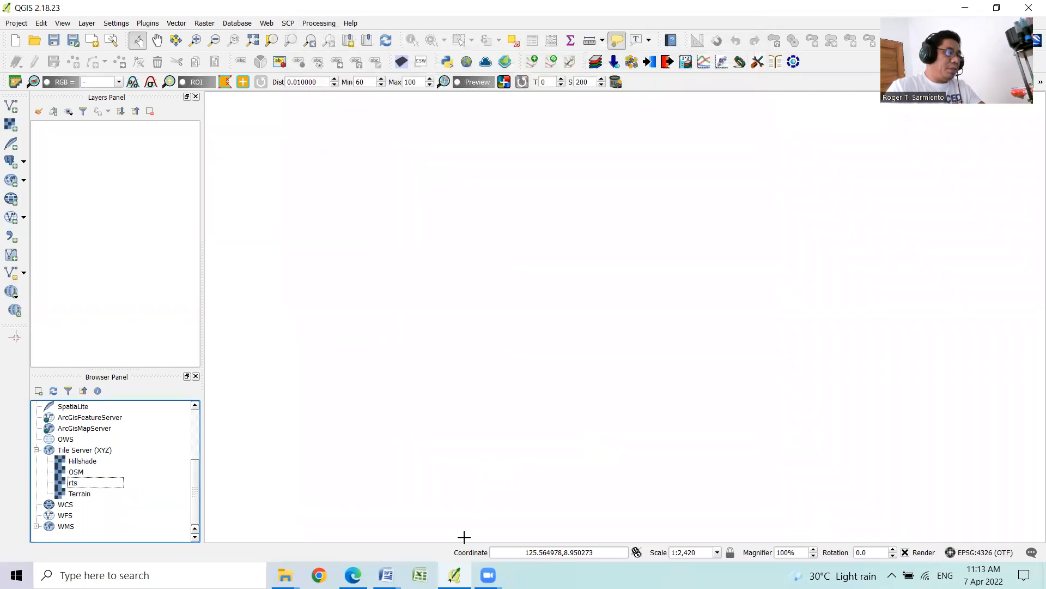
- Switch back to the exercise page in Edge and examine the sample satellite image of the area
key("alt+Tab")
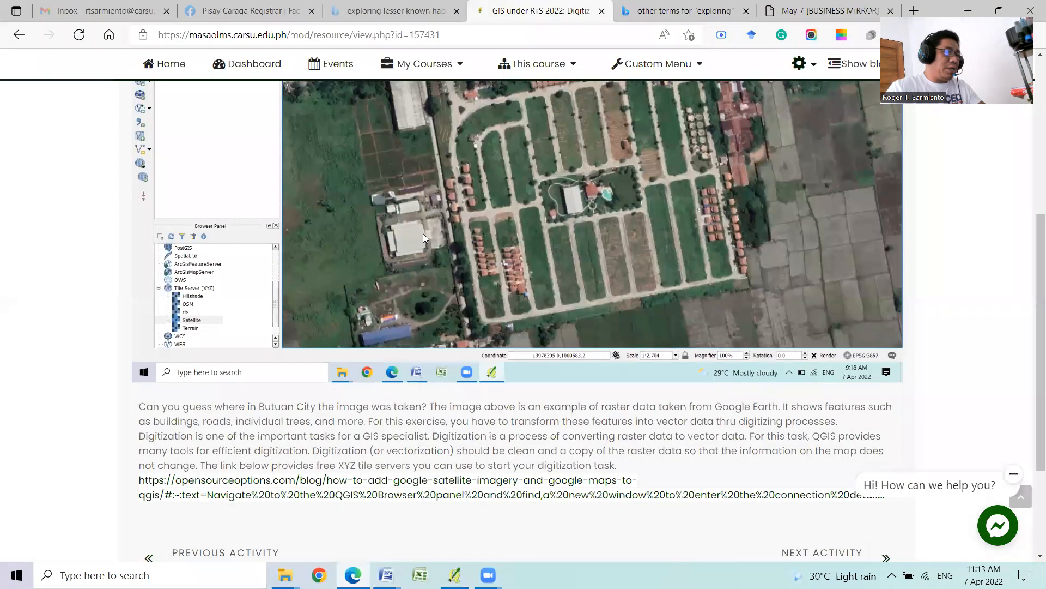
scroll(688, 402, "up", 3)
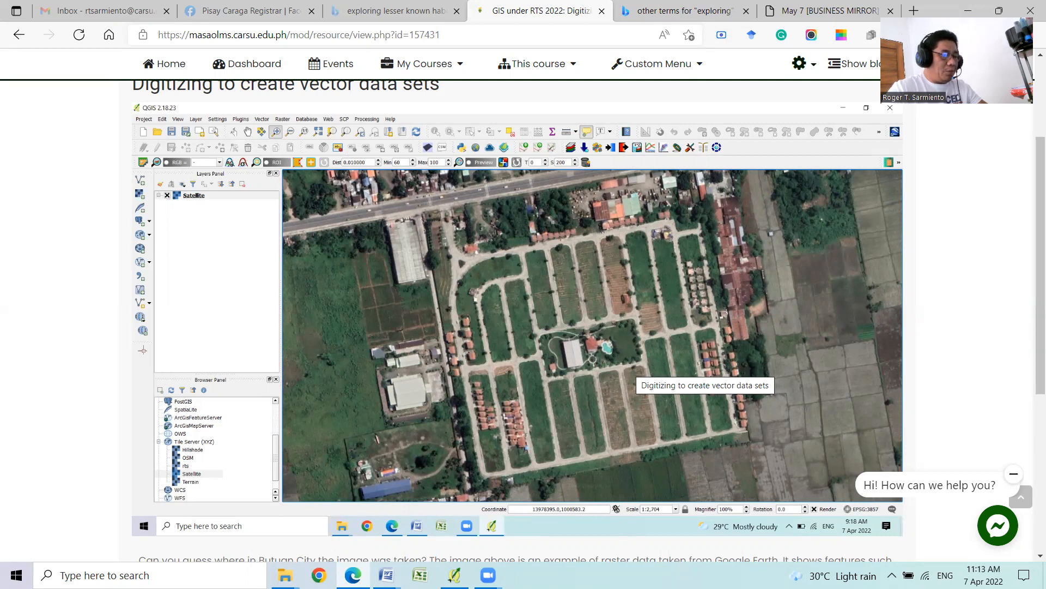
- Return to QGIS and start saving the project in the "FRM 149 Geospatial Methods in Forestry" folder on drive D:
mouse_move(454, 575)
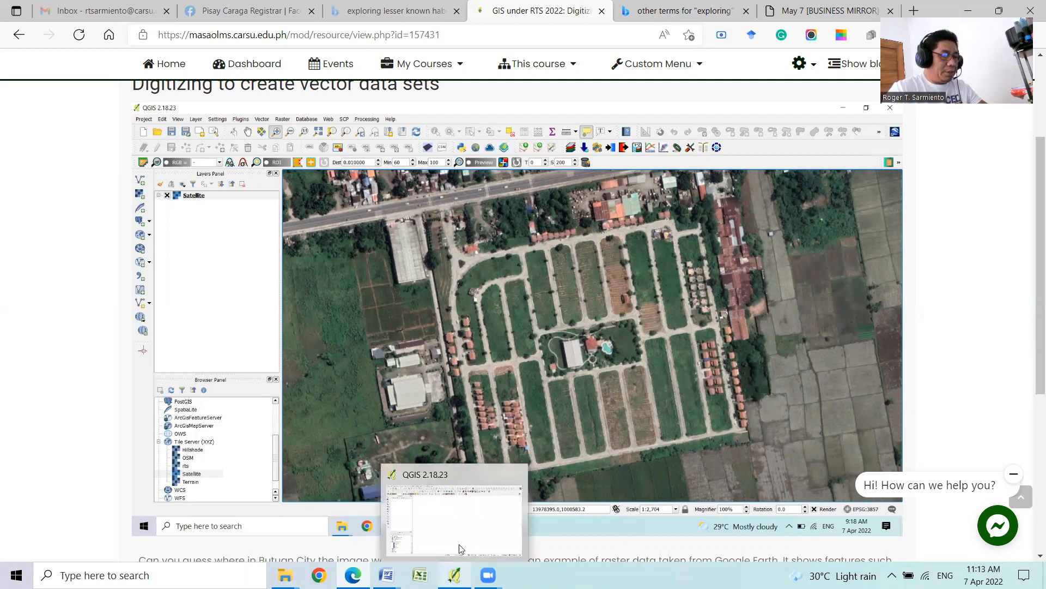
left_click(460, 507)
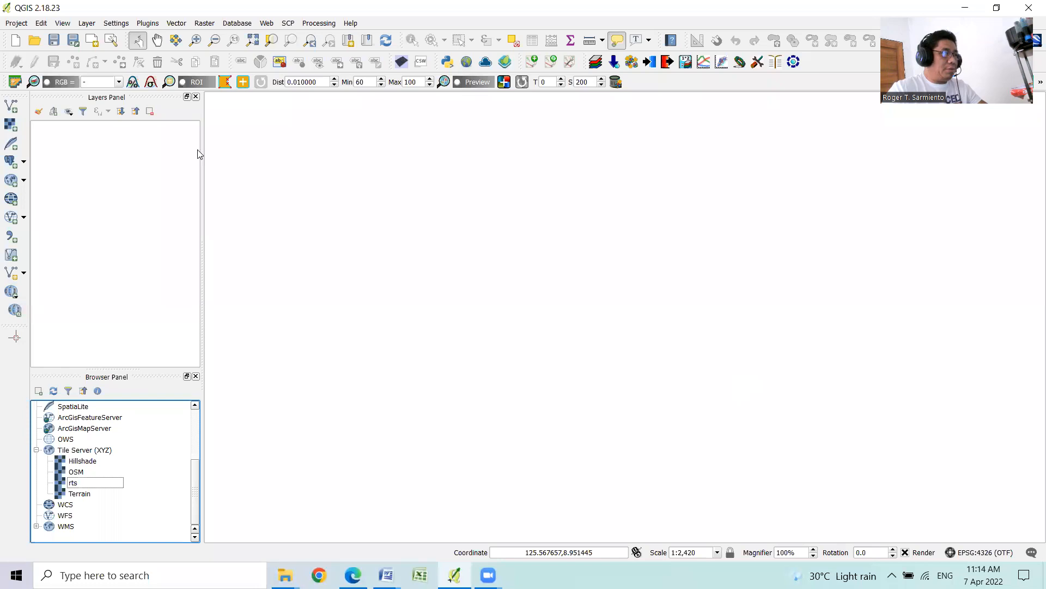
left_click(15, 24)
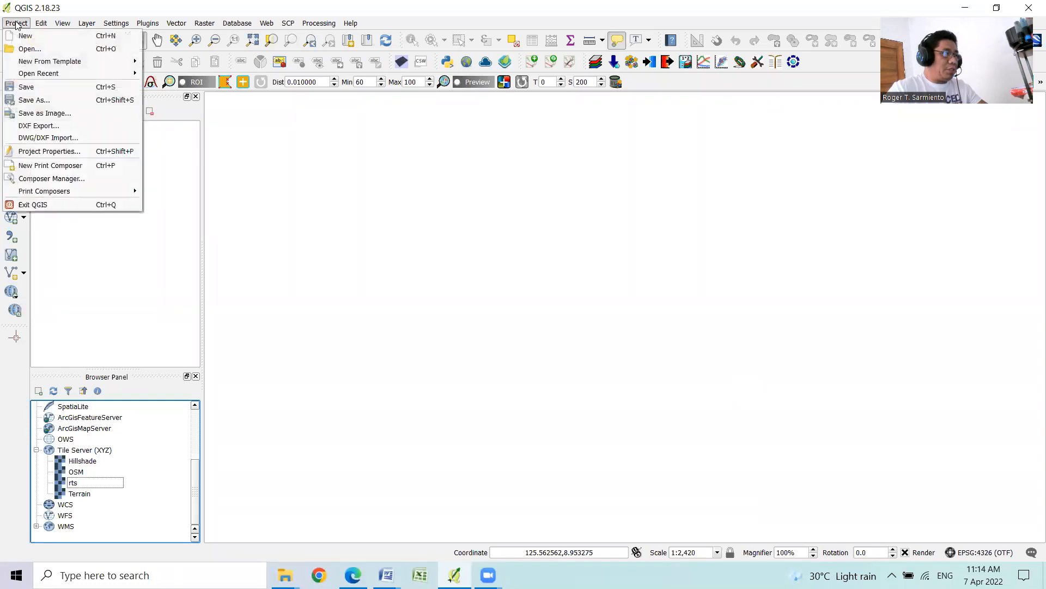
left_click(42, 87)
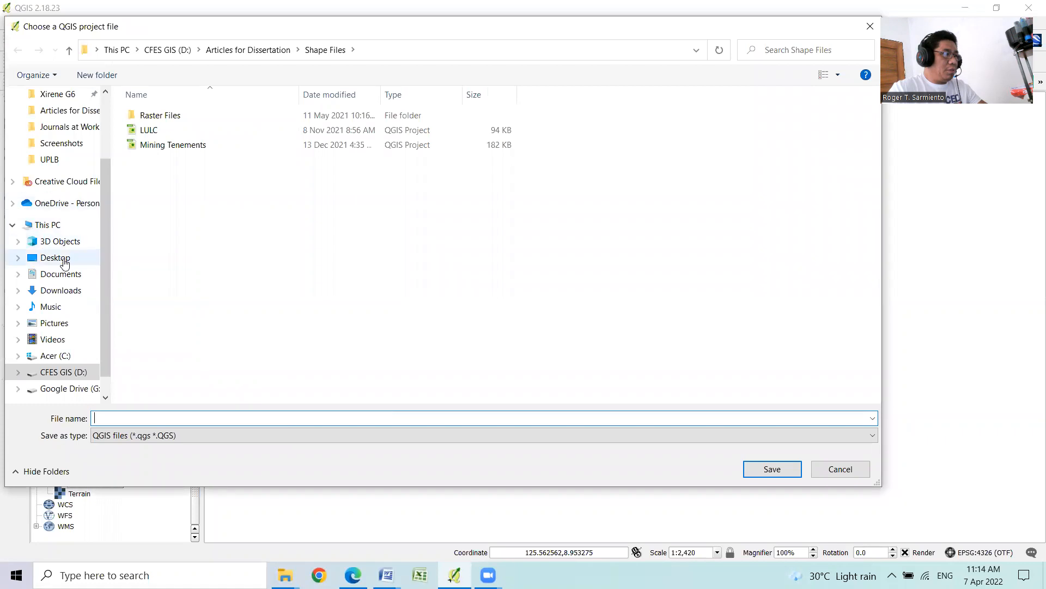
left_click(64, 373)
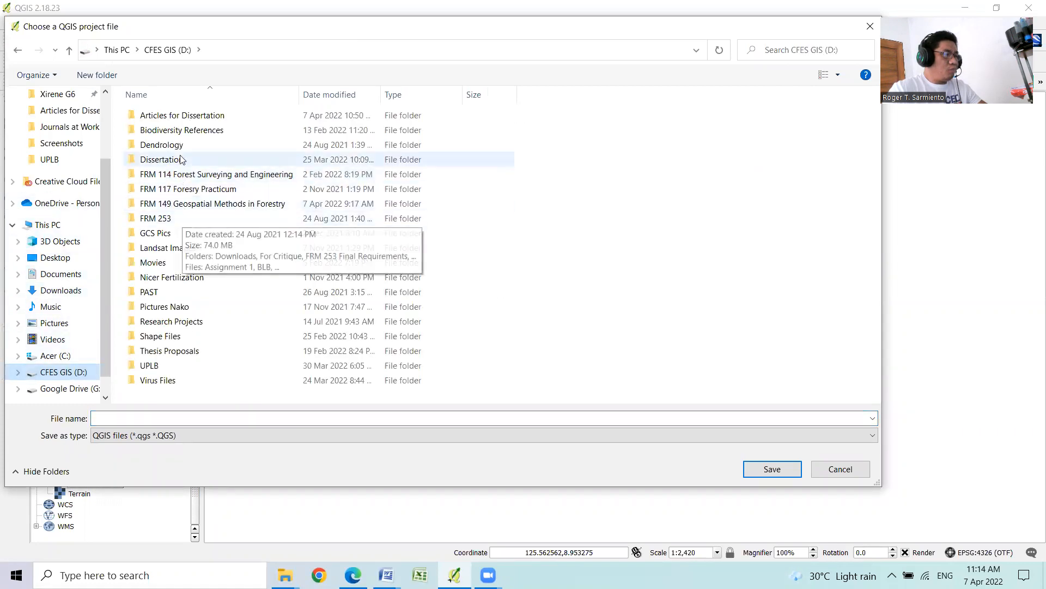
left_click(195, 207)
double_click(196, 207)
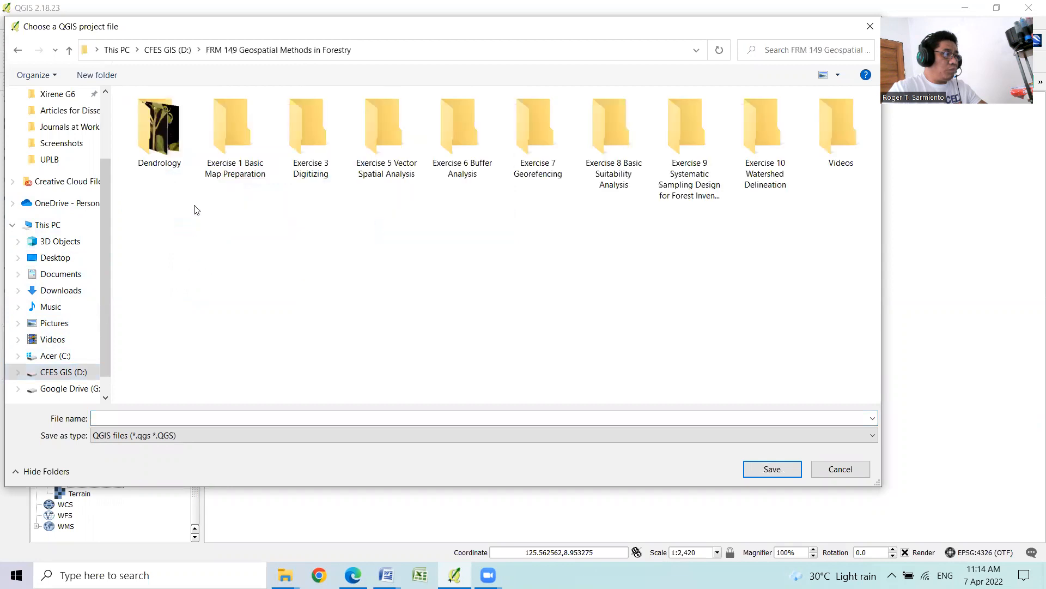
- Name the project file "Exercise 3_" followed by the author's initials and surname, and save it
left_click(275, 418)
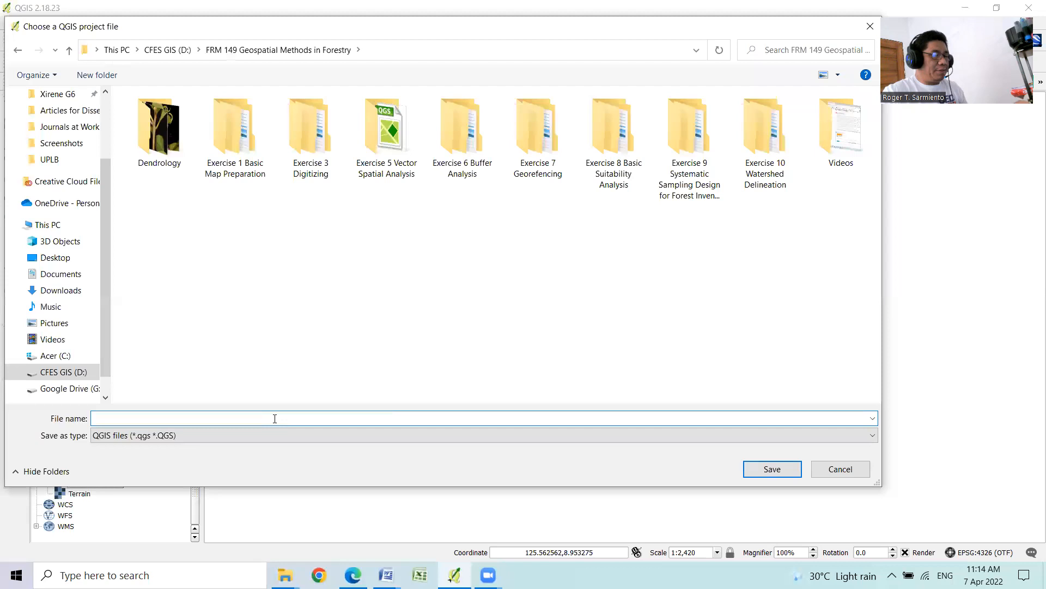
type("E")
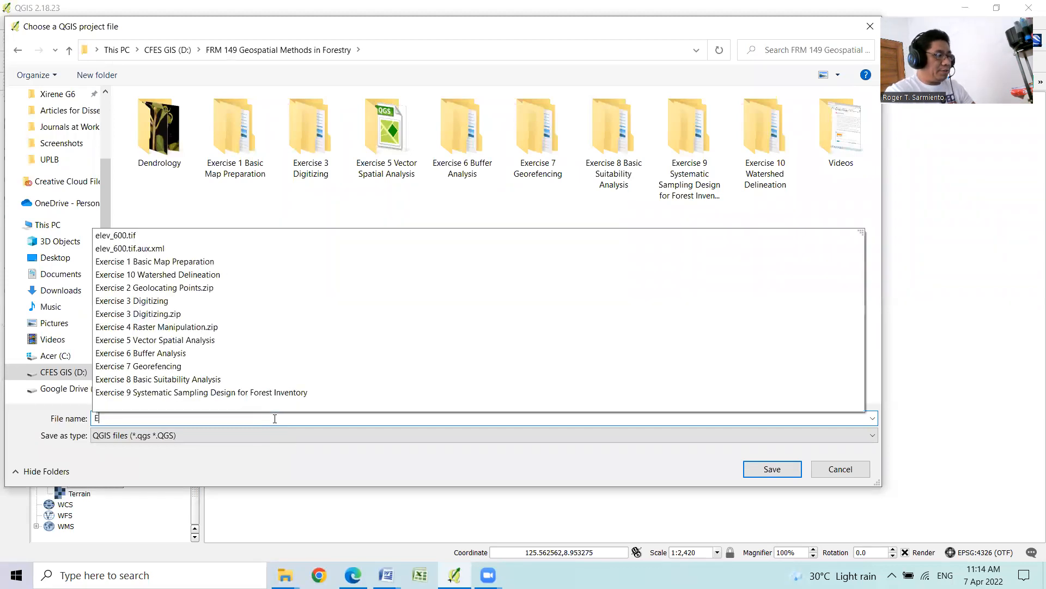
type("xer")
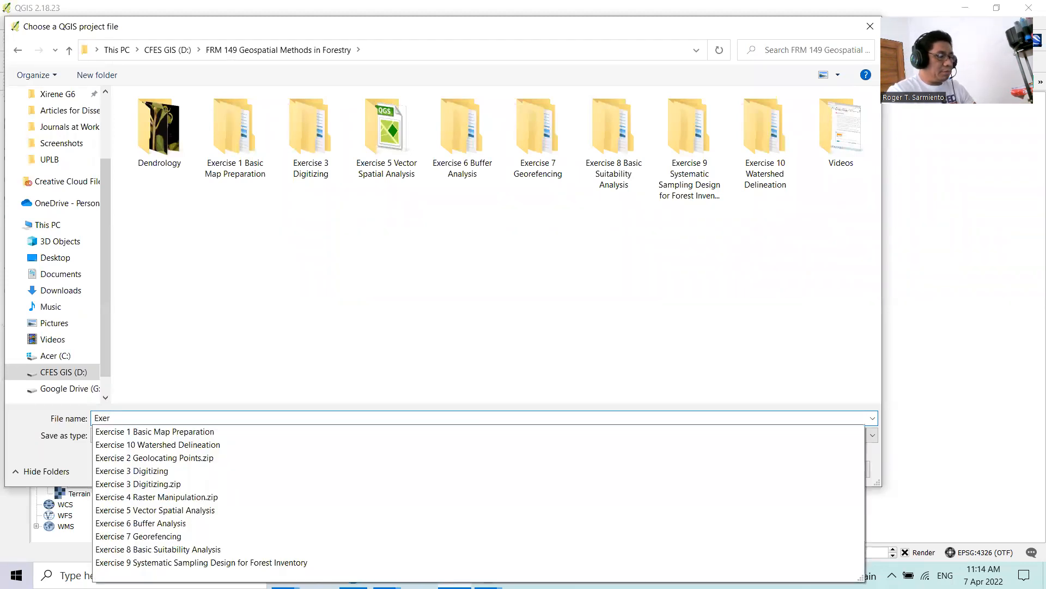
type("cise")
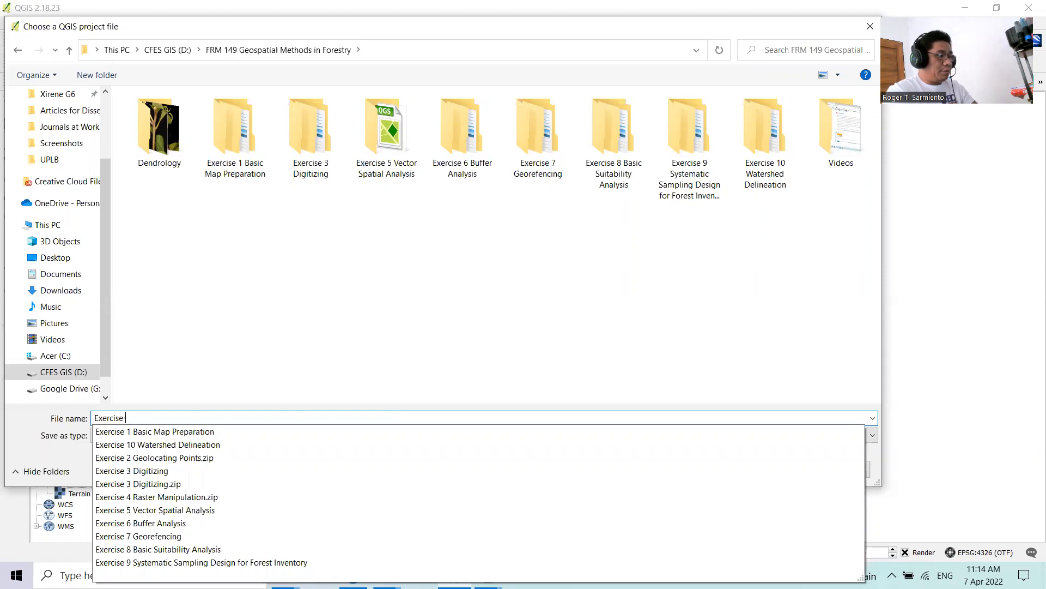
type(" 3_")
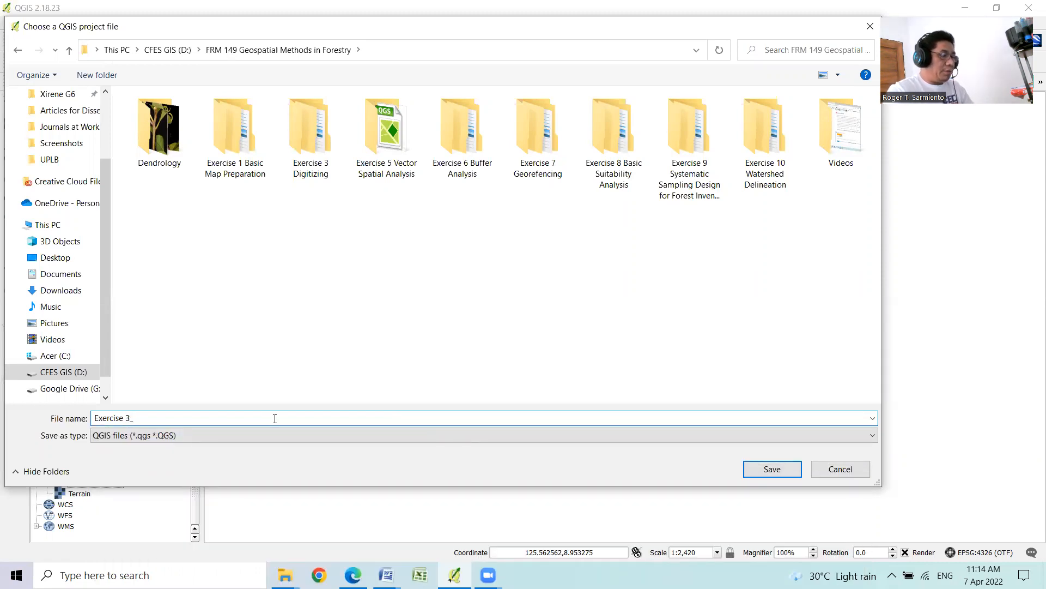
type("RTSa")
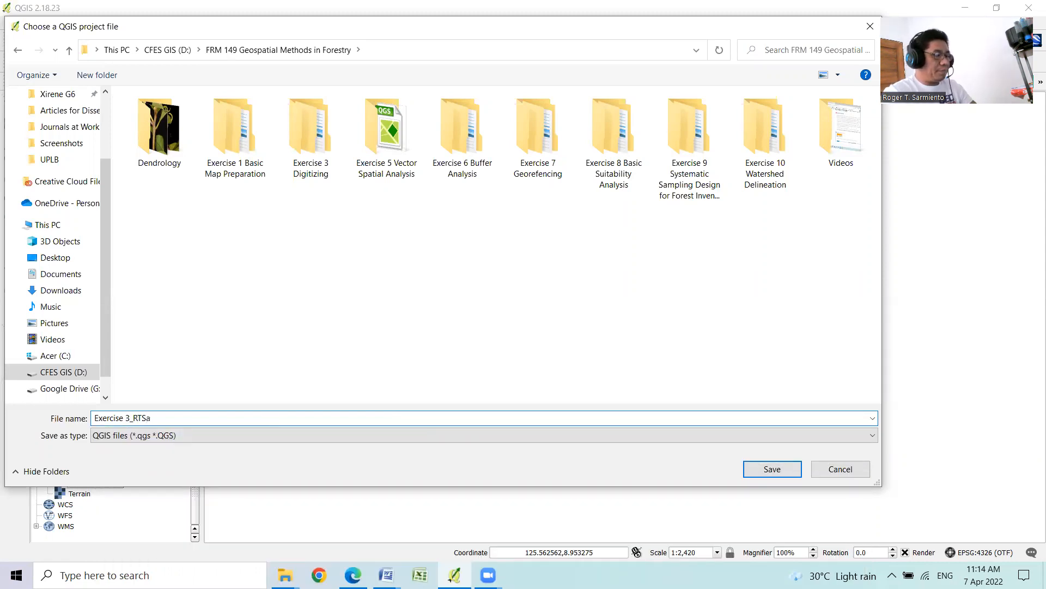
type("rmieinto")
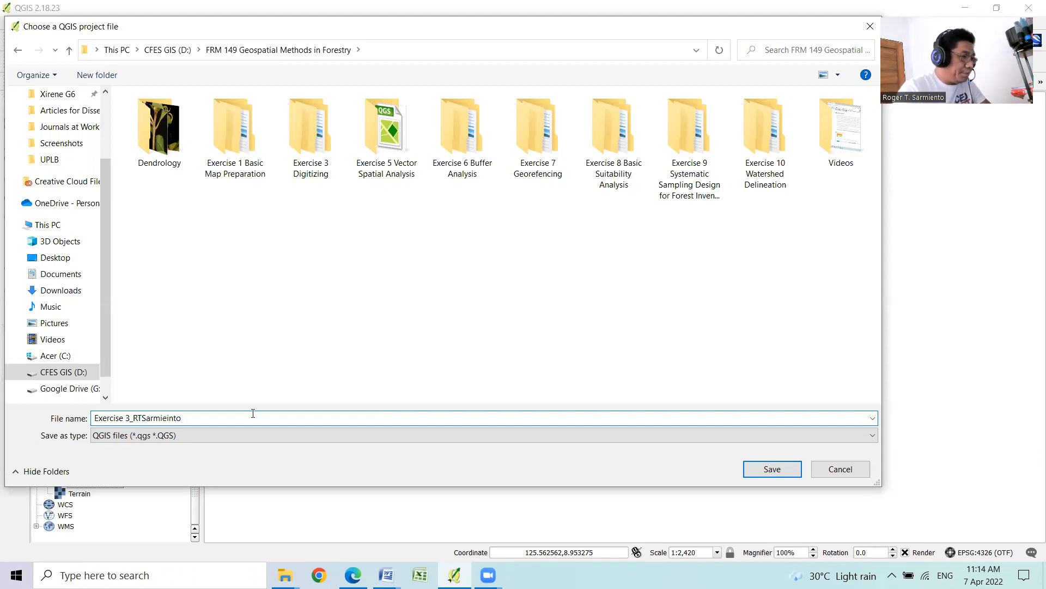
key("BackSpace")
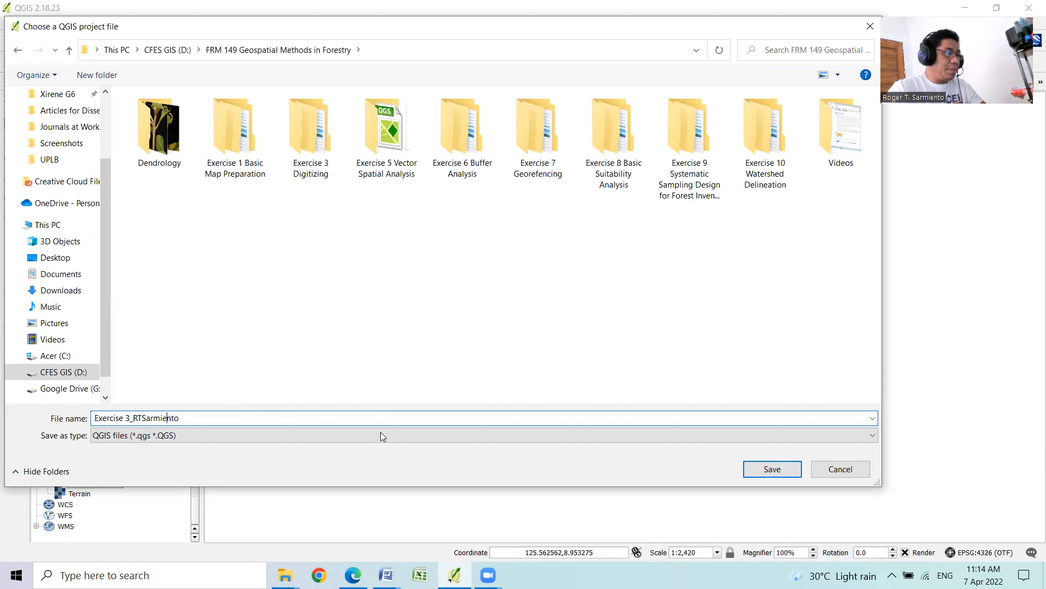
left_click(755, 471)
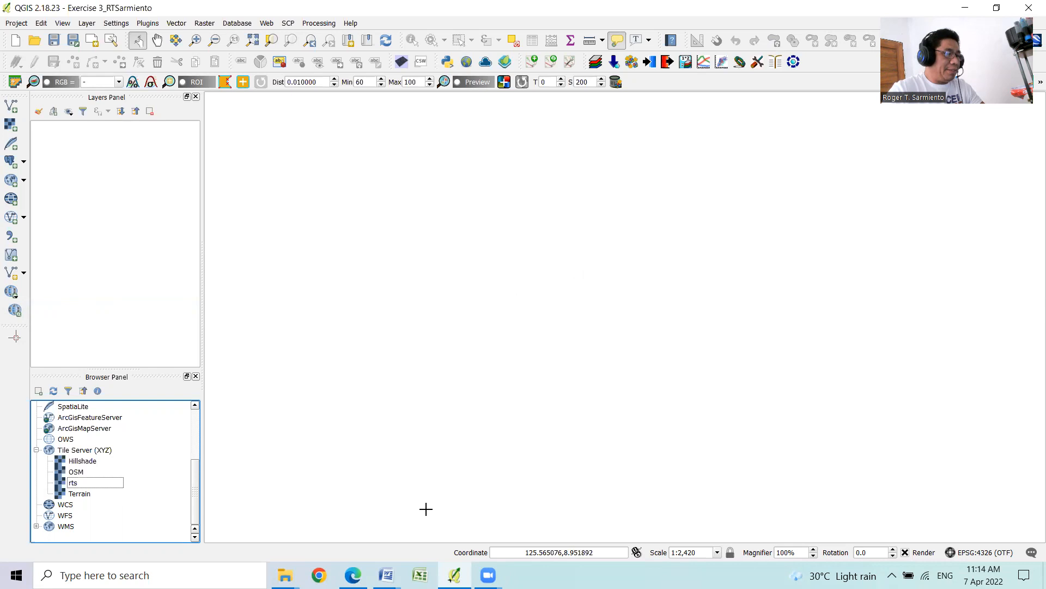
- Switch to the exercise page in Edge and open the linked opensourceoptions.com tutorial on adding Google satellite imagery to QGIS
mouse_move(353, 574)
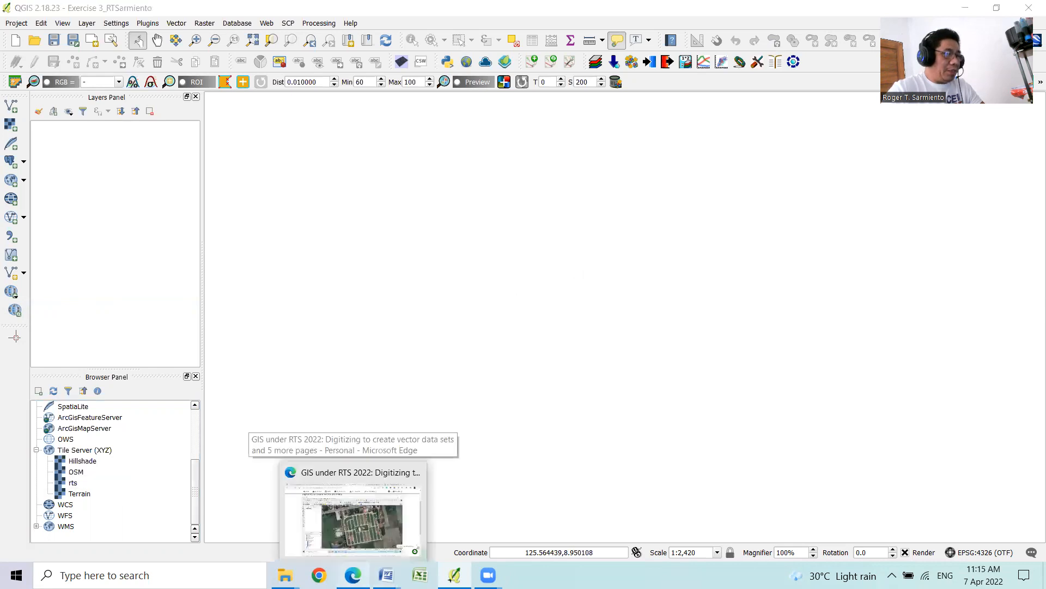
left_click(353, 518)
scroll(508, 276, "down", 4)
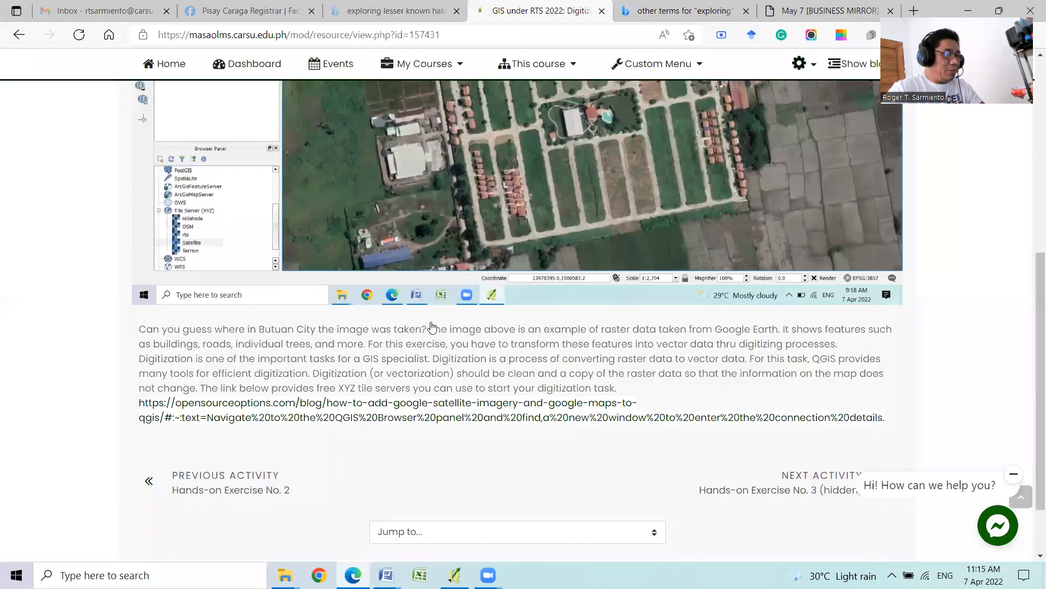
scroll(228, 349, "down", 2)
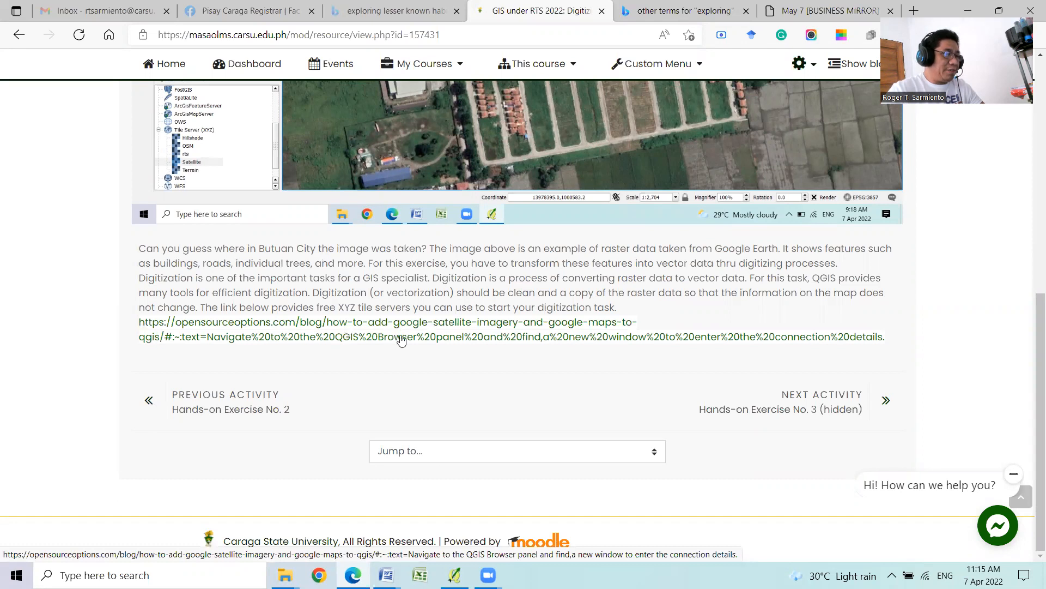
left_click(353, 327)
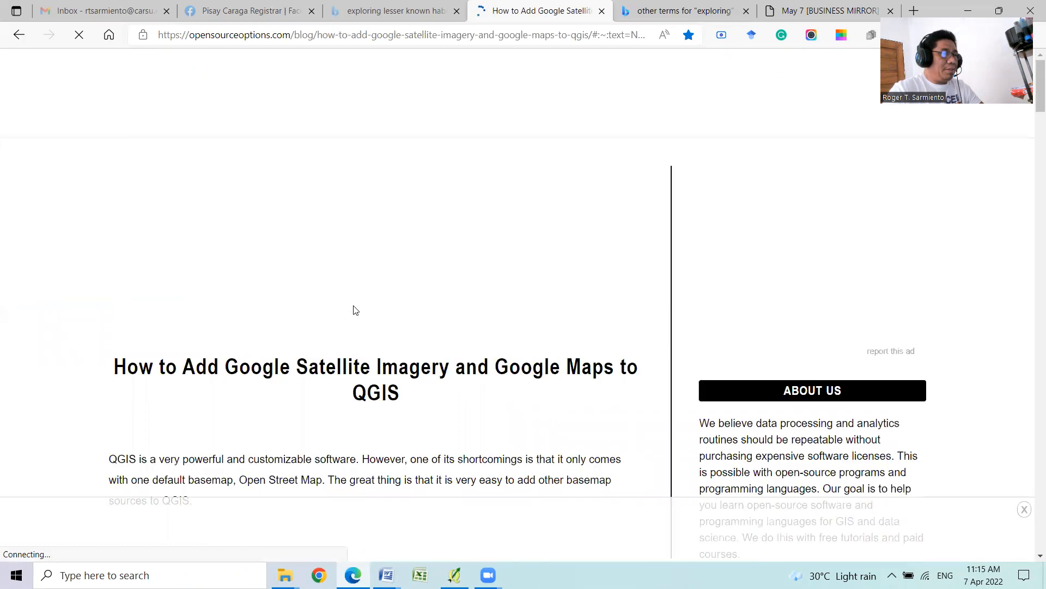
- Copy the Google Satellite URL from the table of Google Maps tiled map service links
scroll(553, 285, "up", 9)
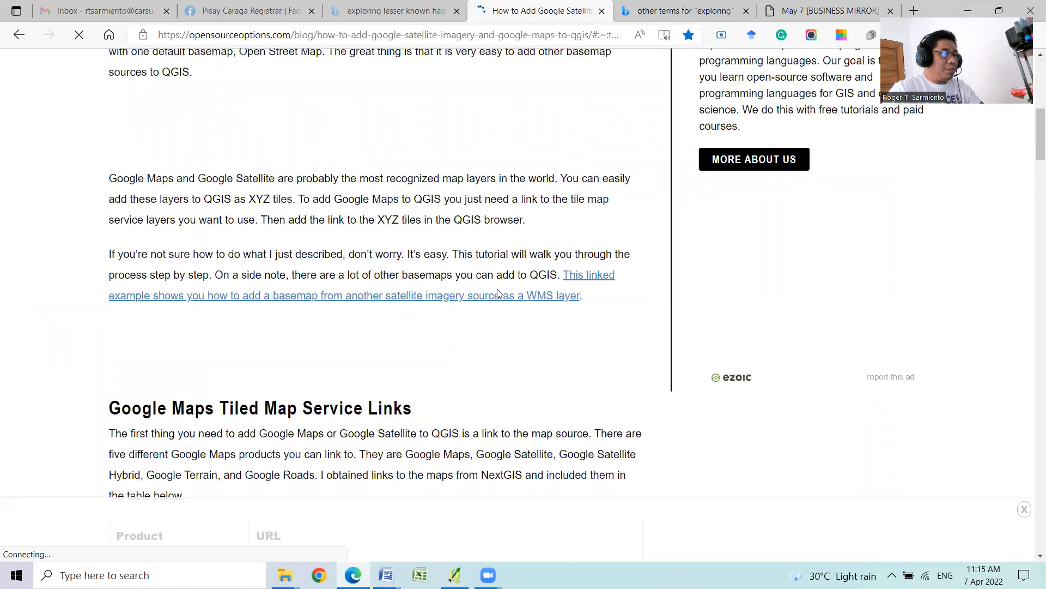
scroll(504, 296, "down", 2)
scroll(504, 296, "down", 3)
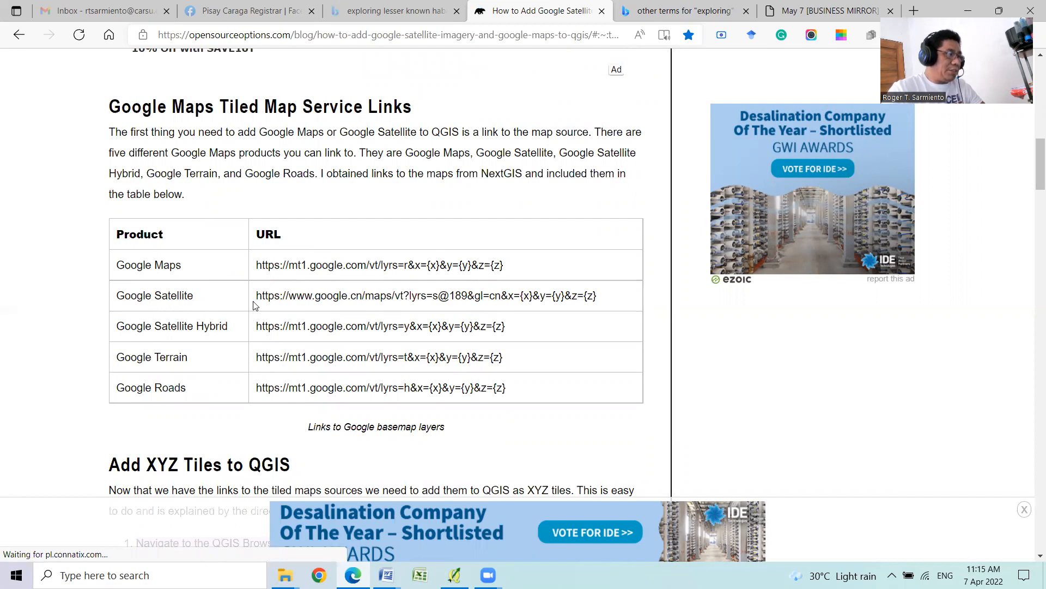
left_click_drag(257, 295, 597, 297)
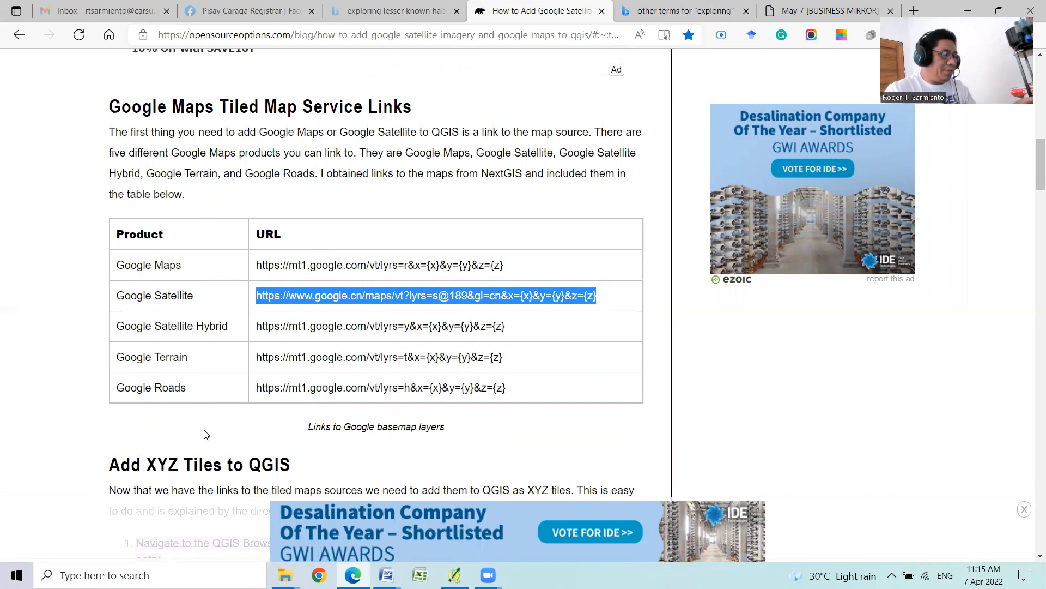
right_click(306, 294)
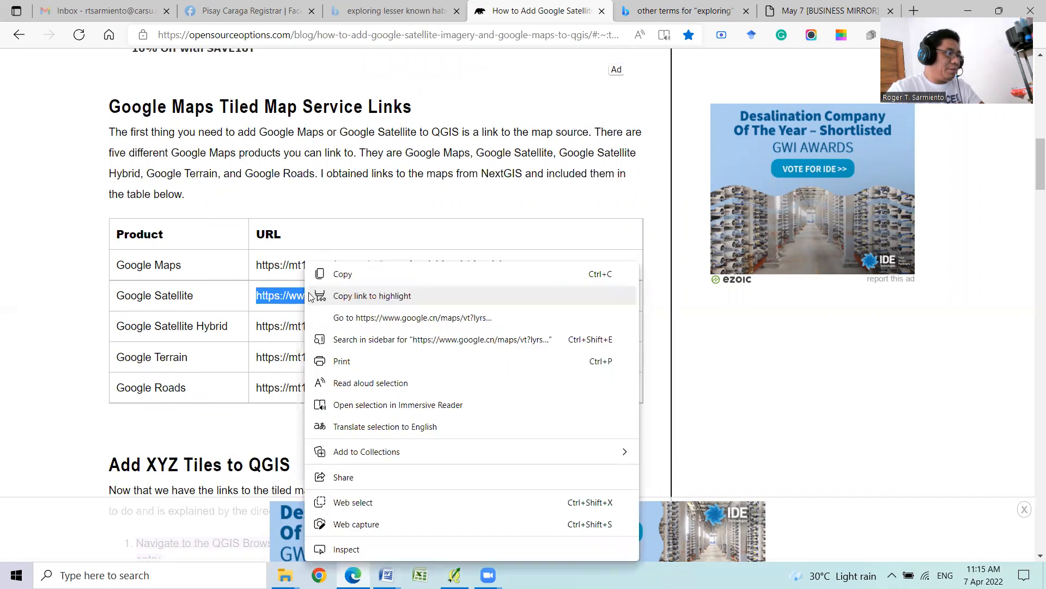
left_click(343, 275)
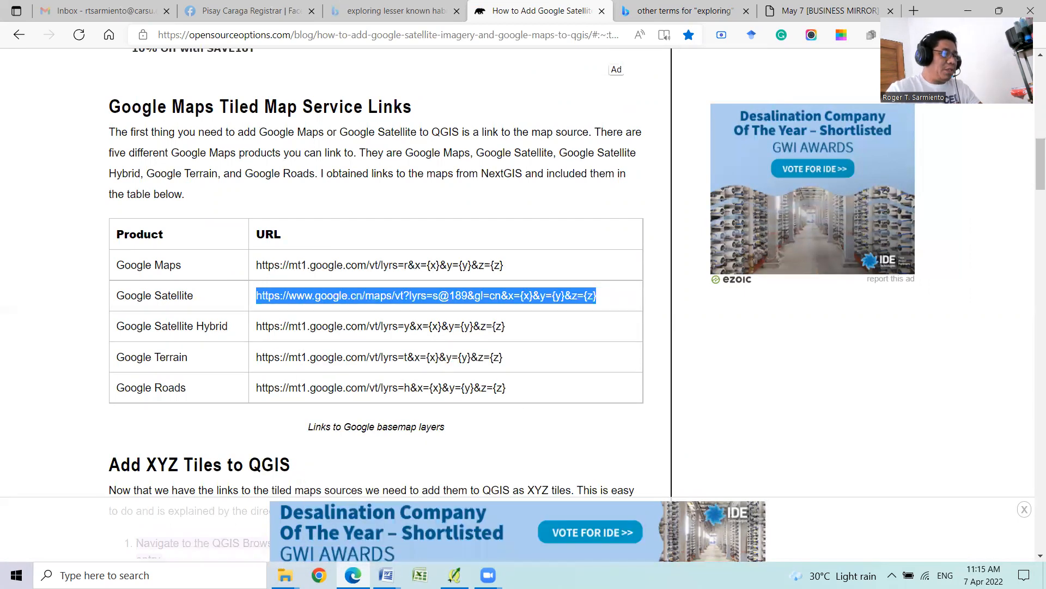
- Switch to QGIS, close the Browser Panel and turn its display back on
mouse_move(454, 575)
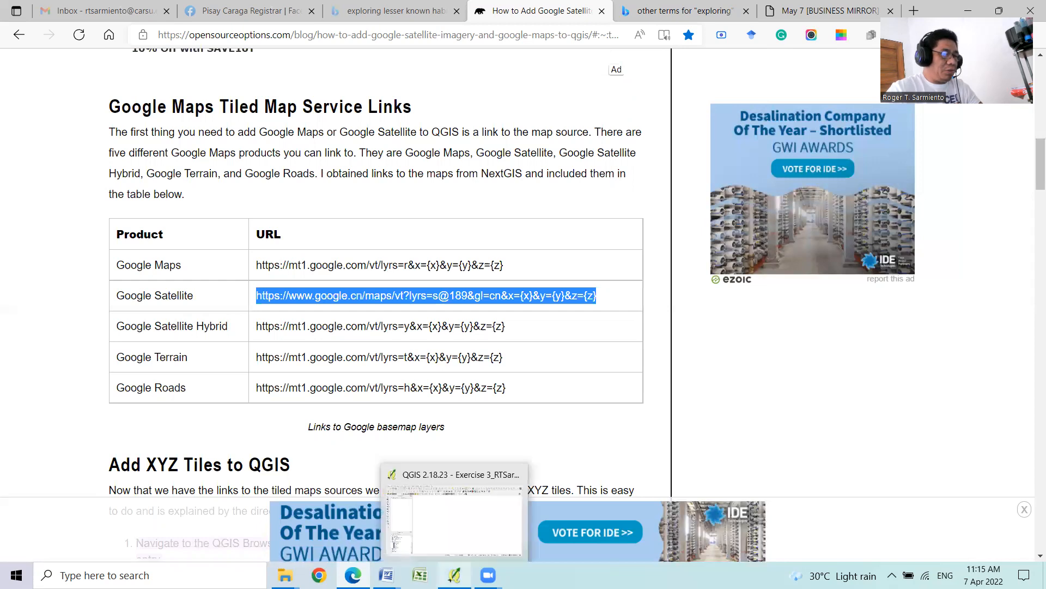
left_click(449, 478)
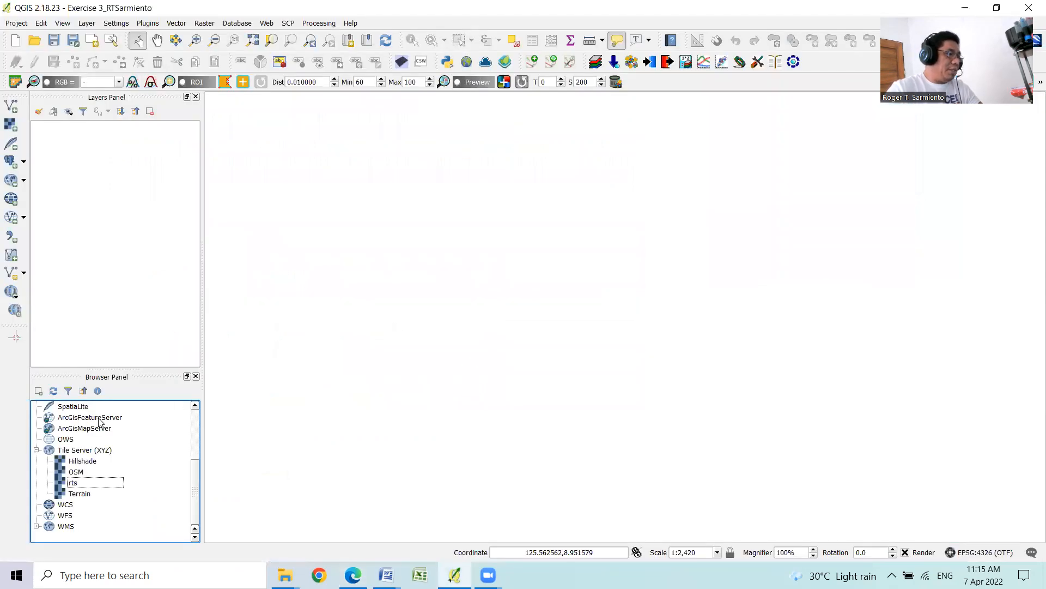
left_click(196, 376)
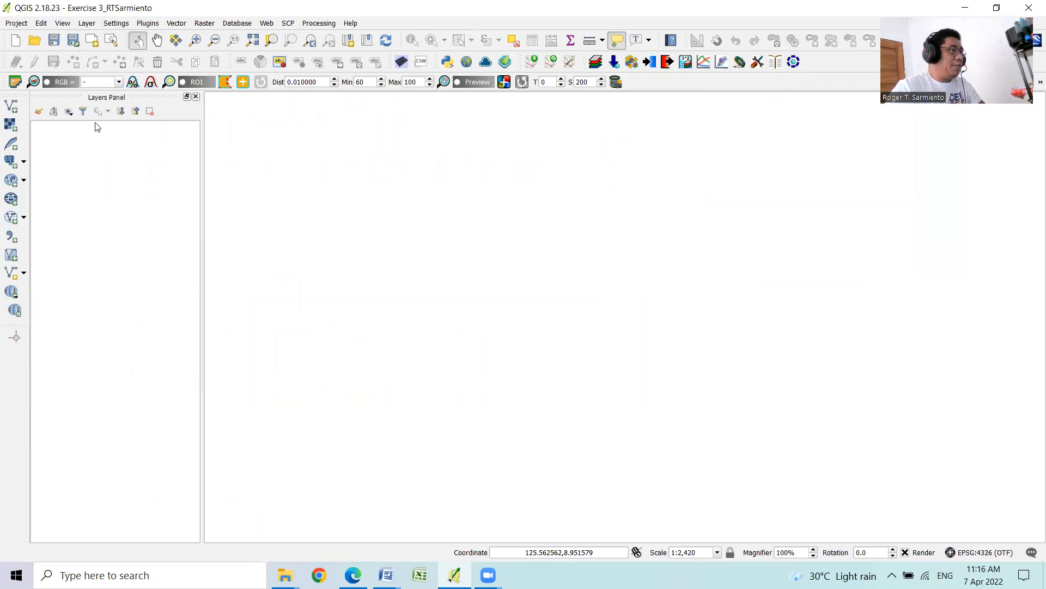
left_click(68, 25)
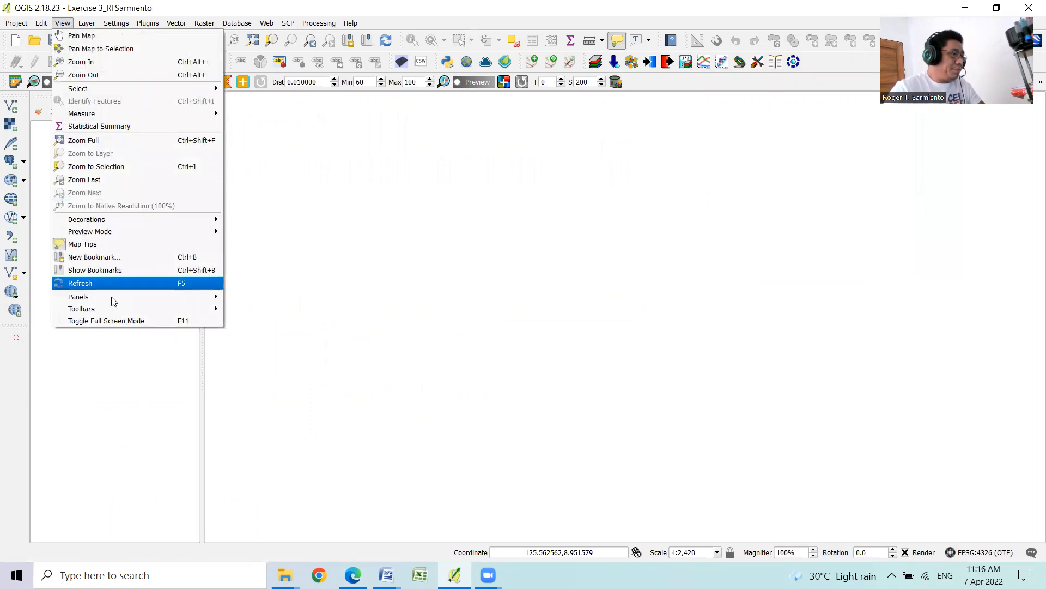
mouse_move(112, 300)
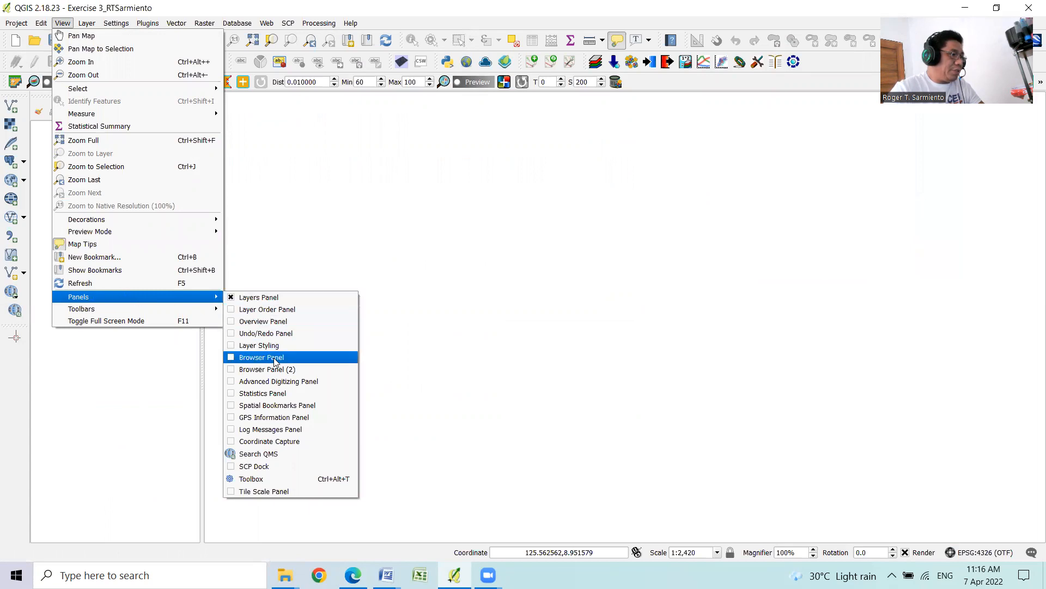
left_click(231, 357)
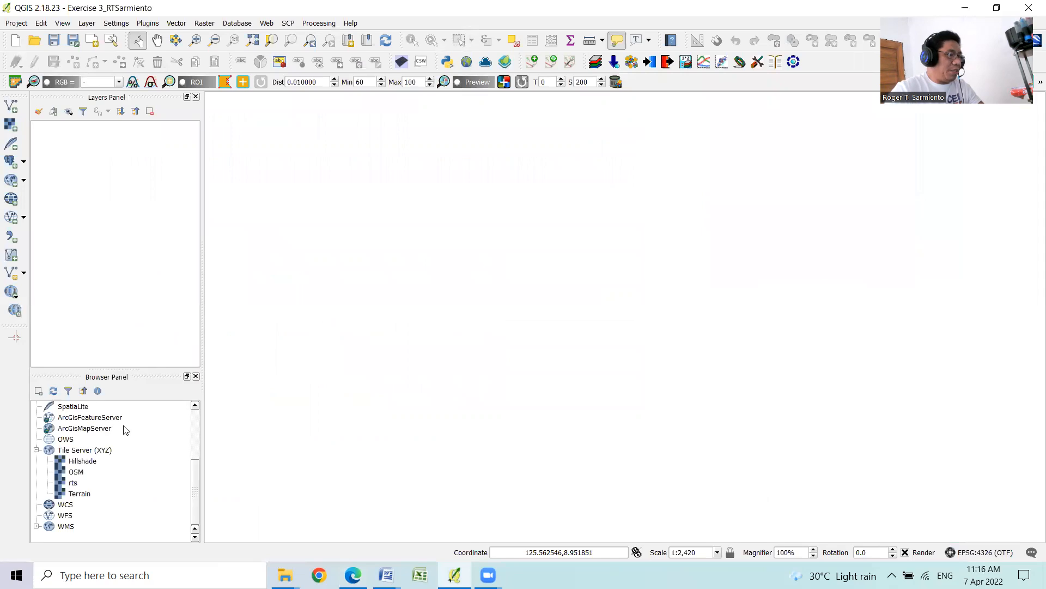
- Hide the Browser Panel once more and restore it
left_click(196, 376)
left_click(64, 24)
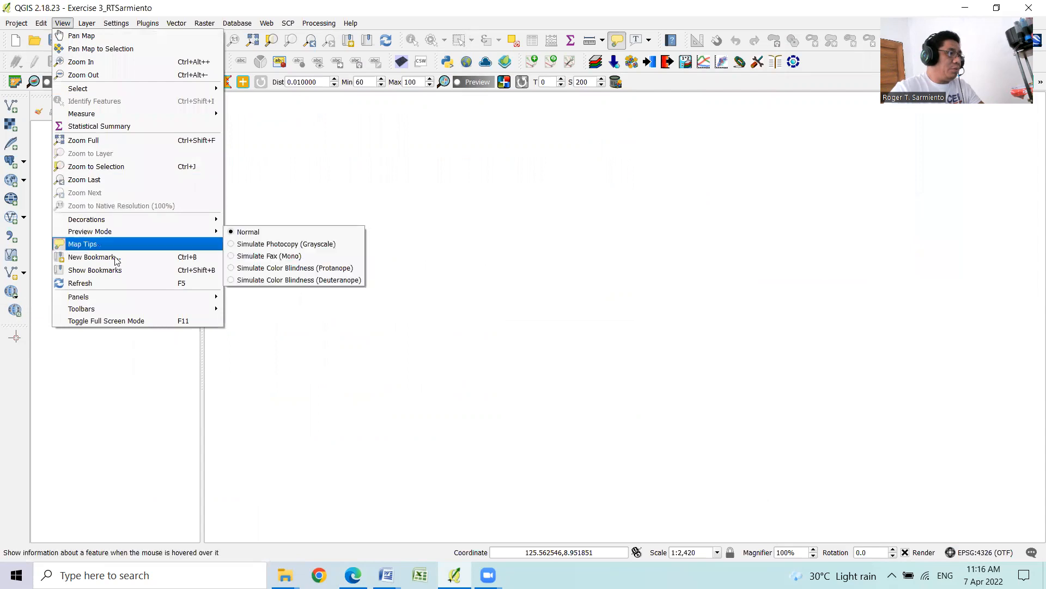
mouse_move(216, 299)
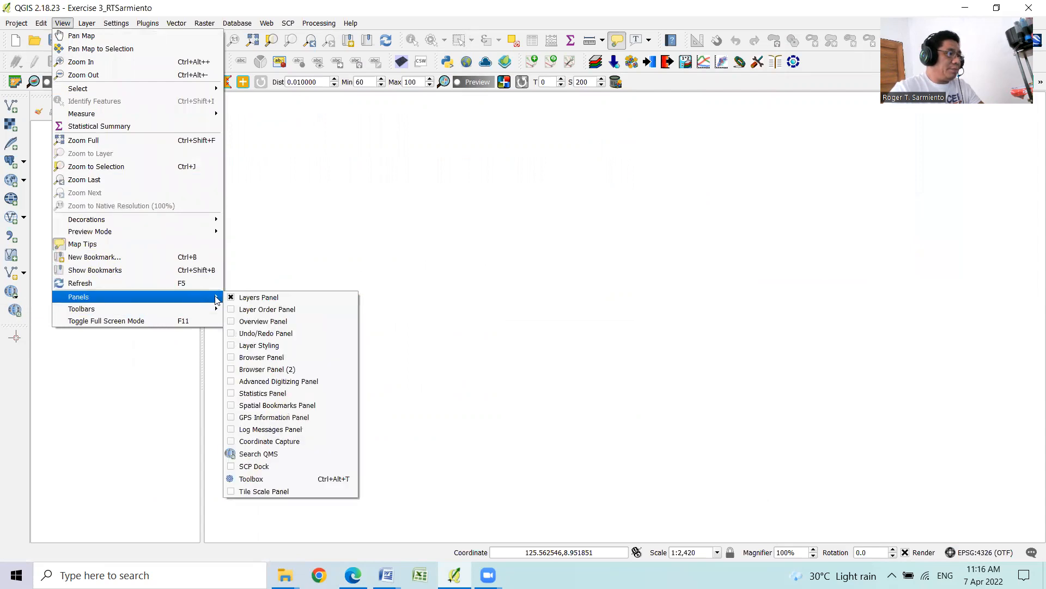
left_click(231, 358)
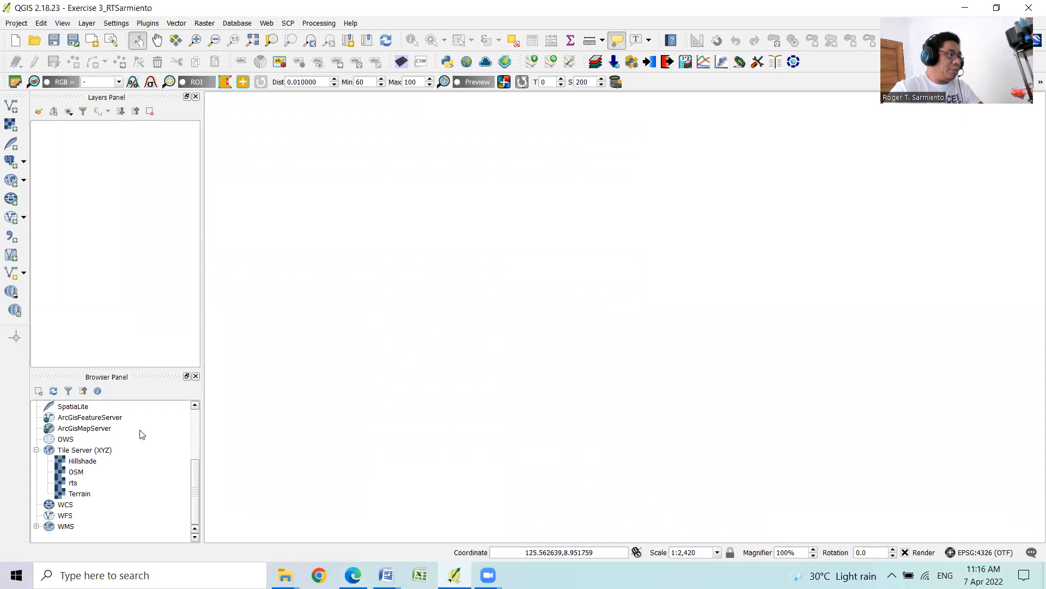
scroll(127, 444, "up", 3)
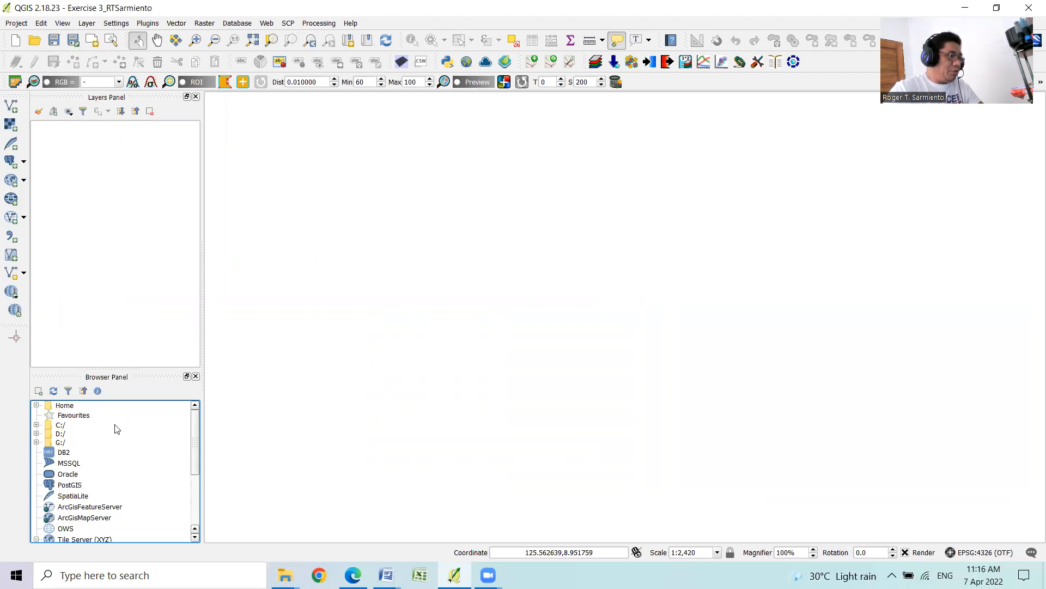
scroll(106, 438, "down", 1)
scroll(131, 436, "up", 1)
scroll(109, 438, "down", 1)
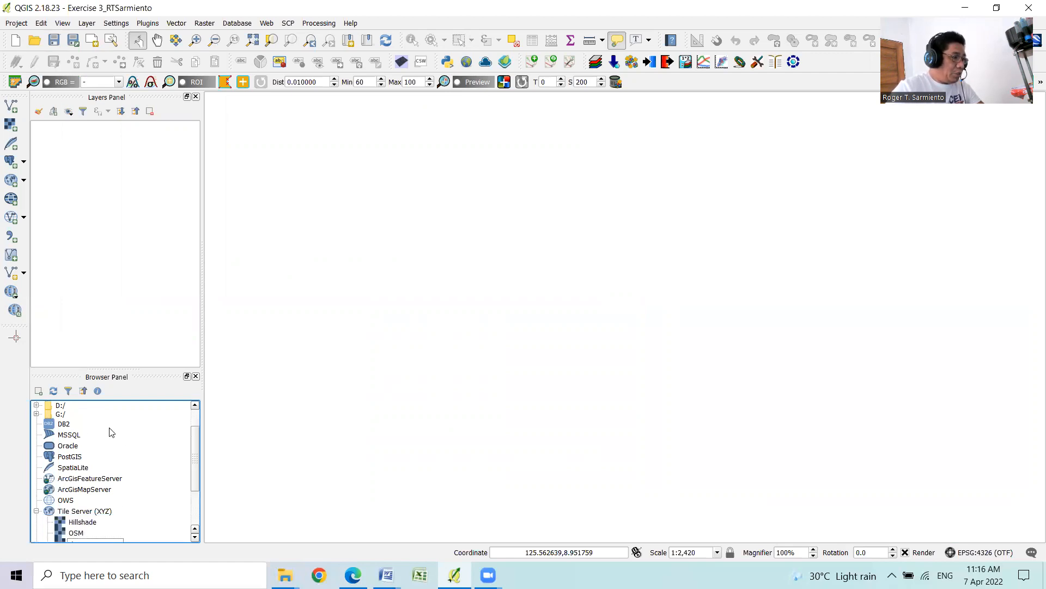
scroll(103, 436, "down", 2)
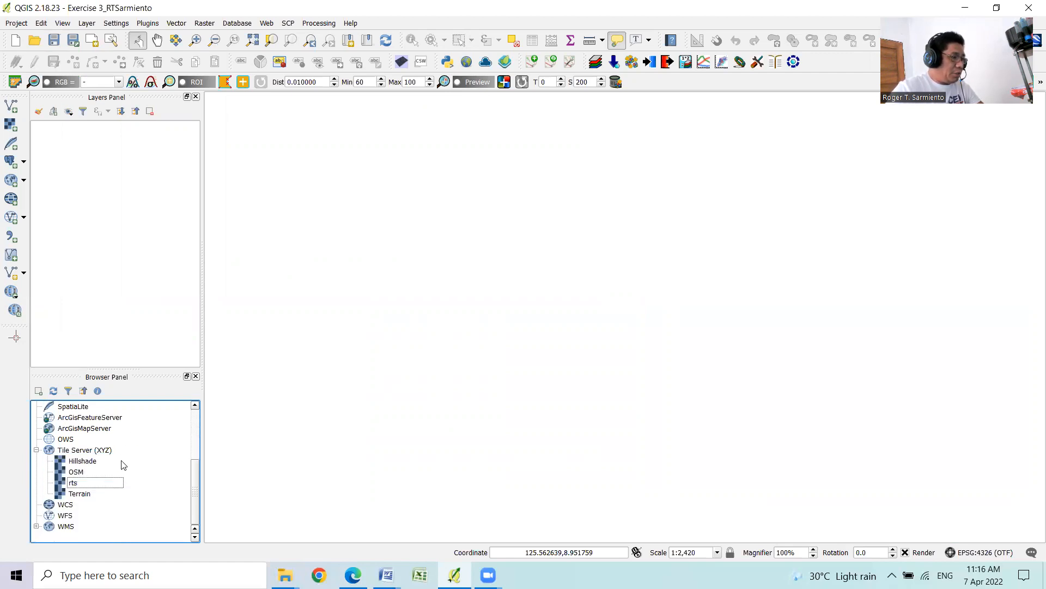
left_click(75, 451)
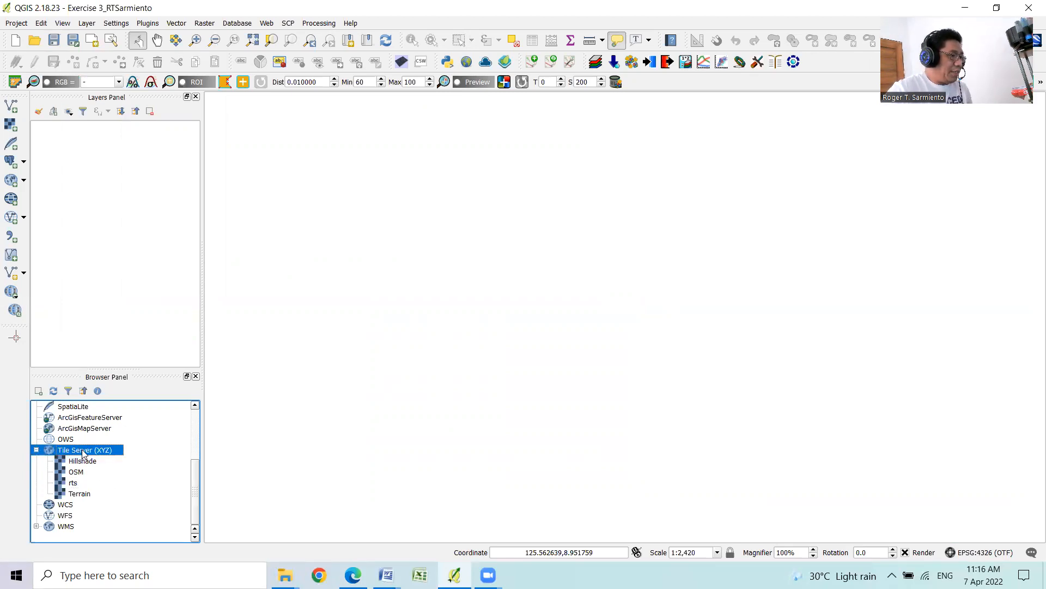
right_click(83, 453)
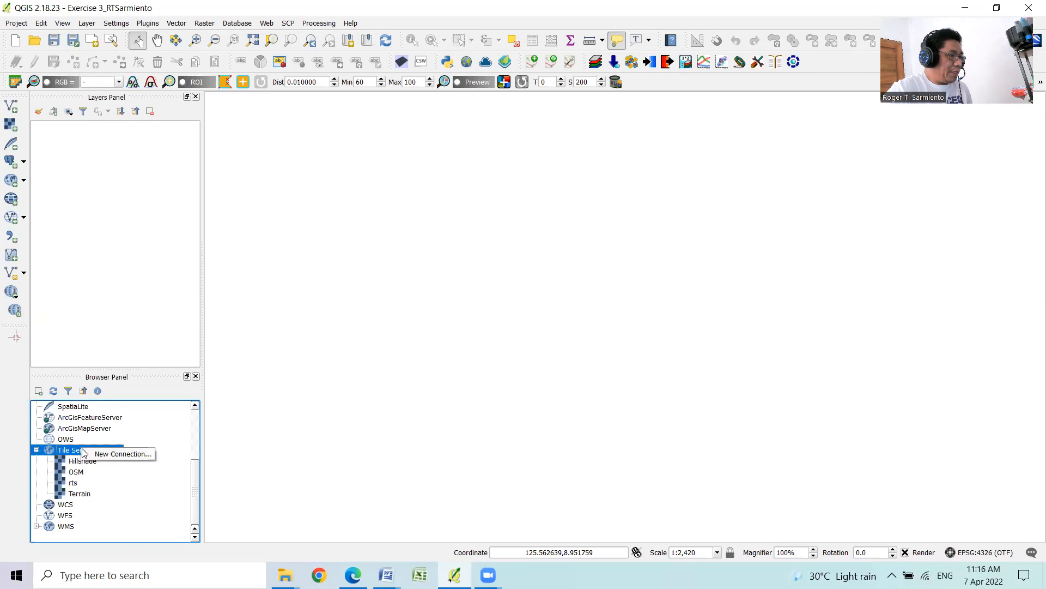
left_click(132, 457)
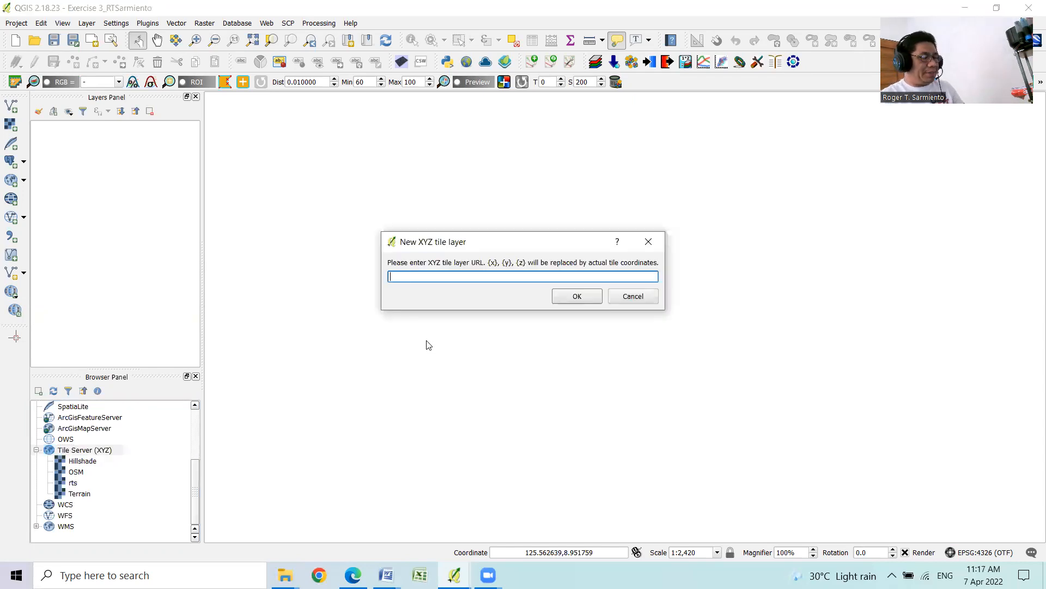
type("https://www.google.cn/maps/vt?lyrs=s@189&gl=cn&x={x}&y={y}&z={z}")
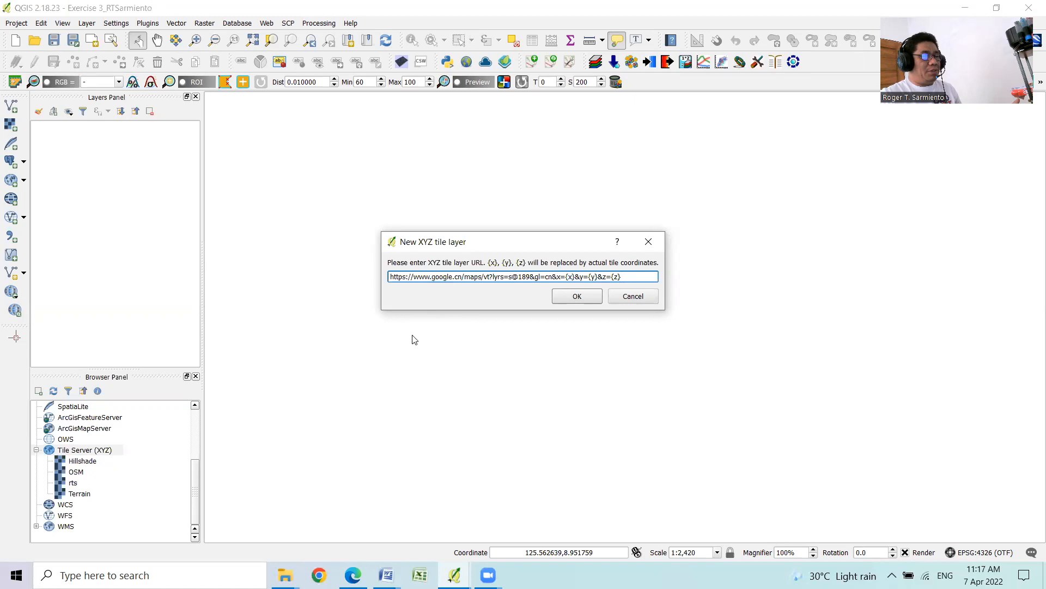
- Check the tile URL against the table in Edge, return to QGIS to accept it and name the tile layer "Google Satellite"
key("alt+Tab")
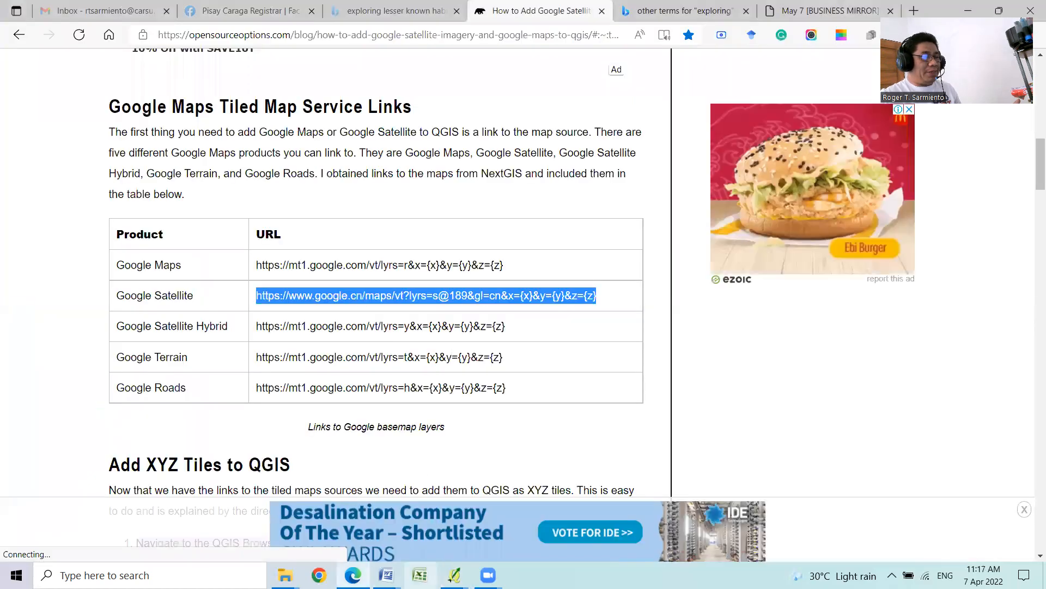
left_click(454, 575)
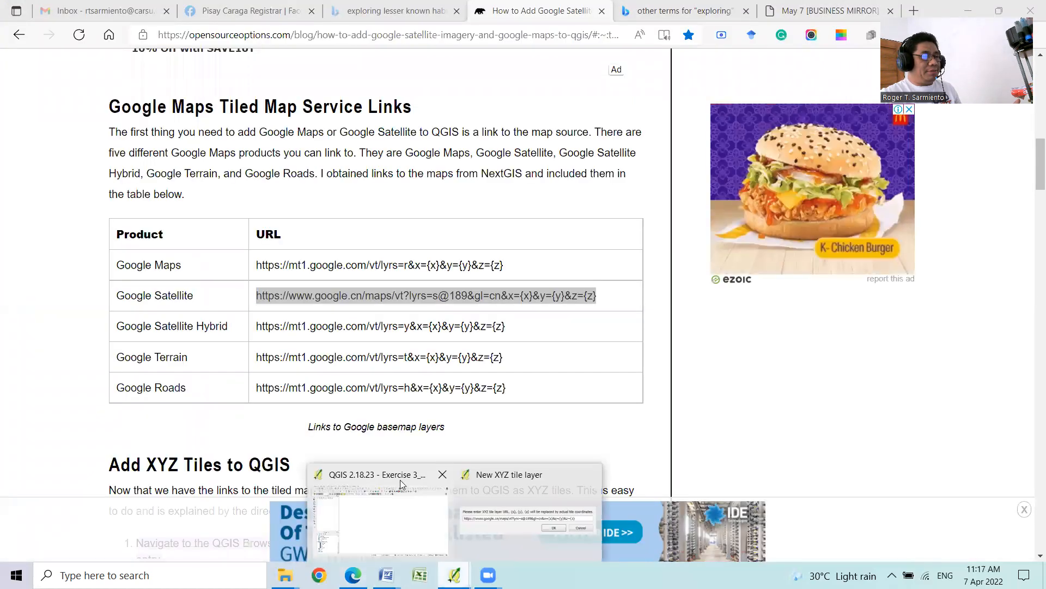
left_click(401, 475)
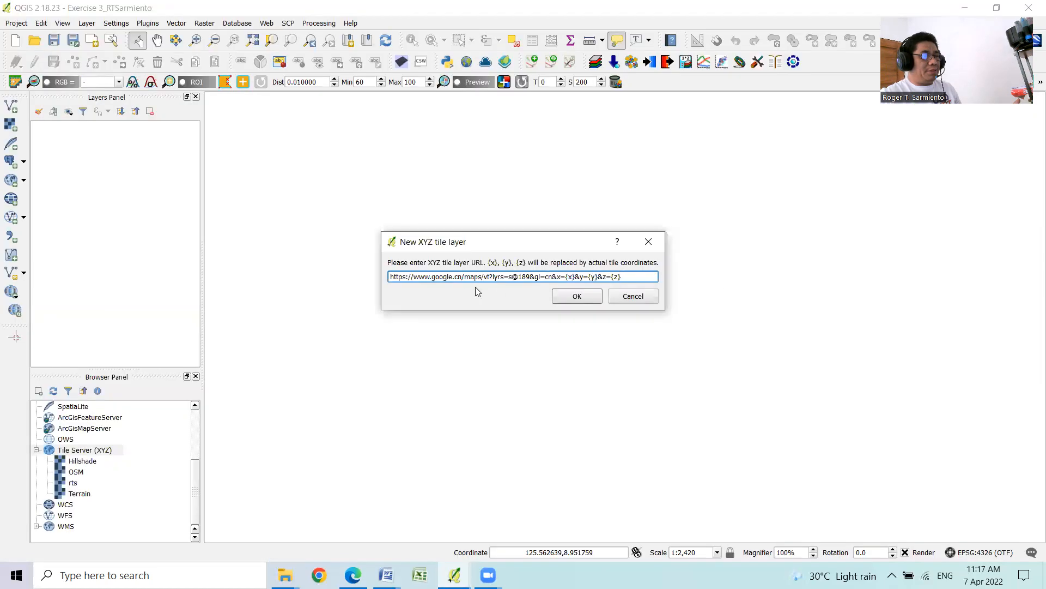
left_click(577, 296)
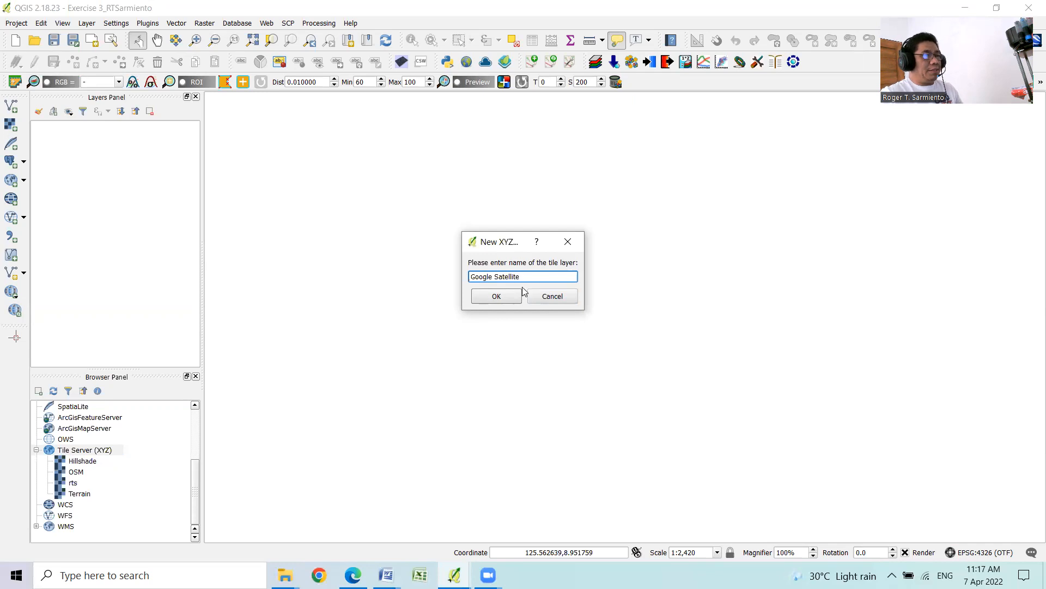
left_click(497, 296)
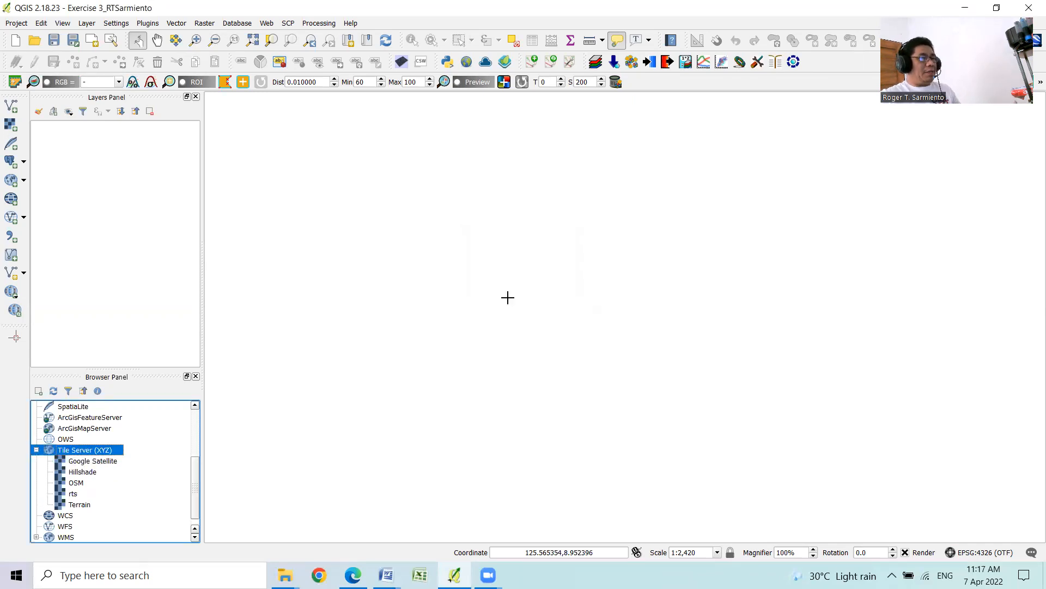
- Add the Google Satellite tile layer to the map canvas and remove it from the project again
left_click(100, 465)
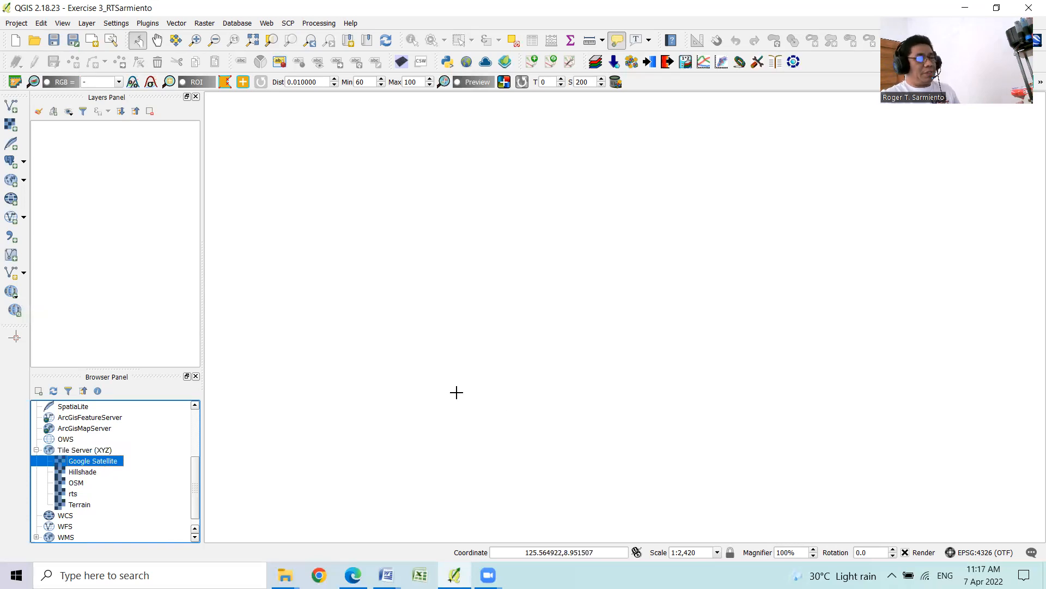
left_click_drag(96, 465, 406, 381)
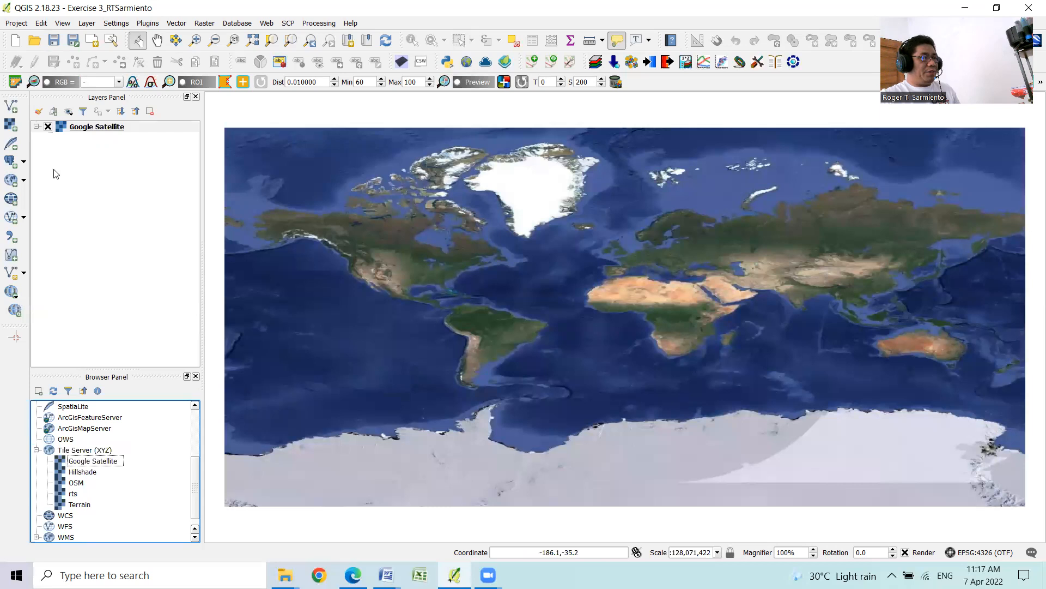
right_click(85, 131)
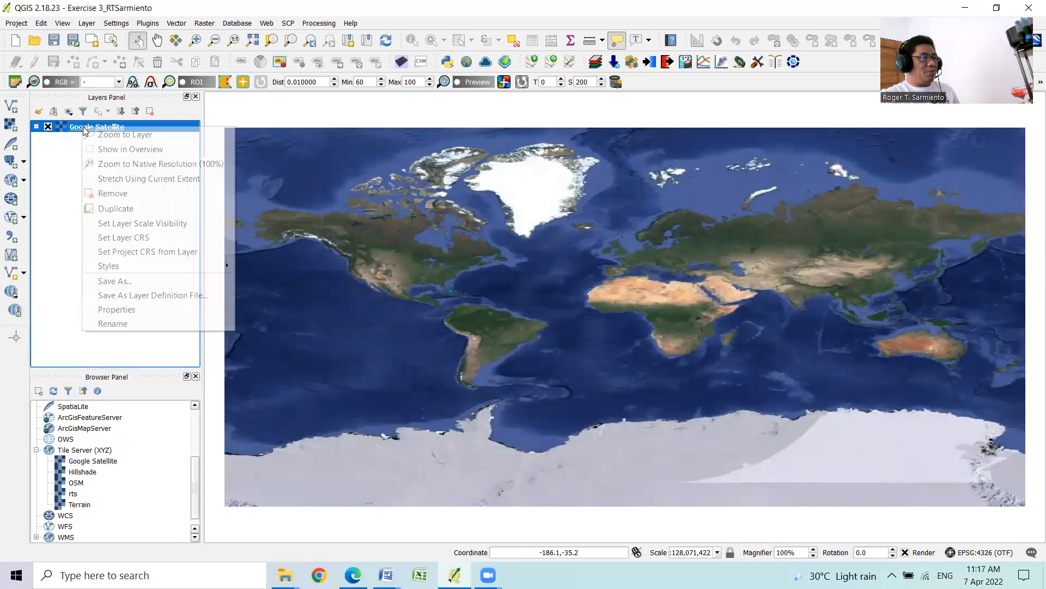
left_click(106, 194)
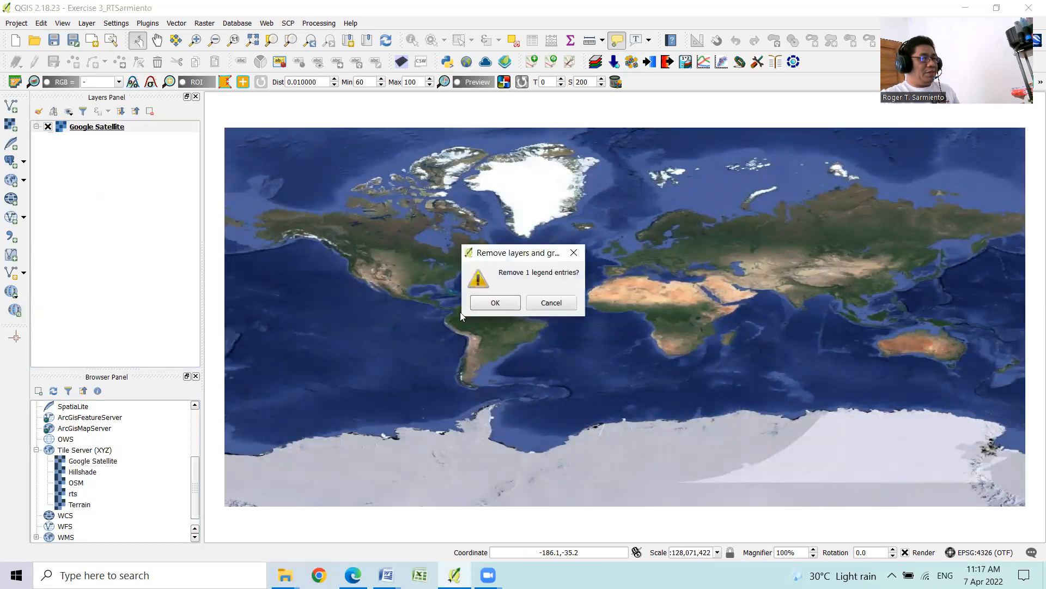
left_click(490, 302)
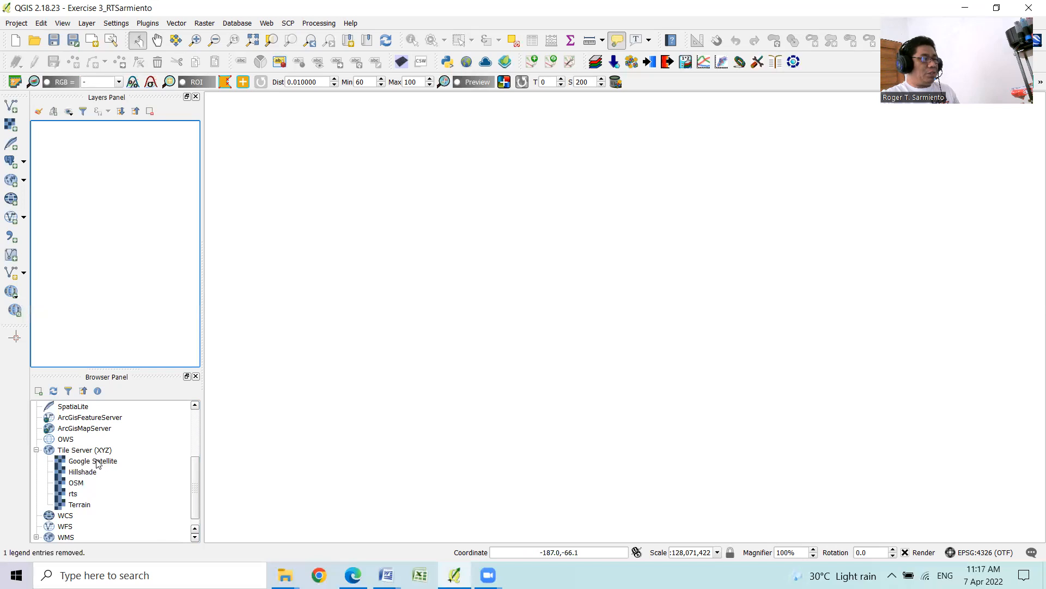
- Add the Google Satellite tile layer to the project again and bring the Philippines into view
left_click(97, 461)
double_click(97, 461)
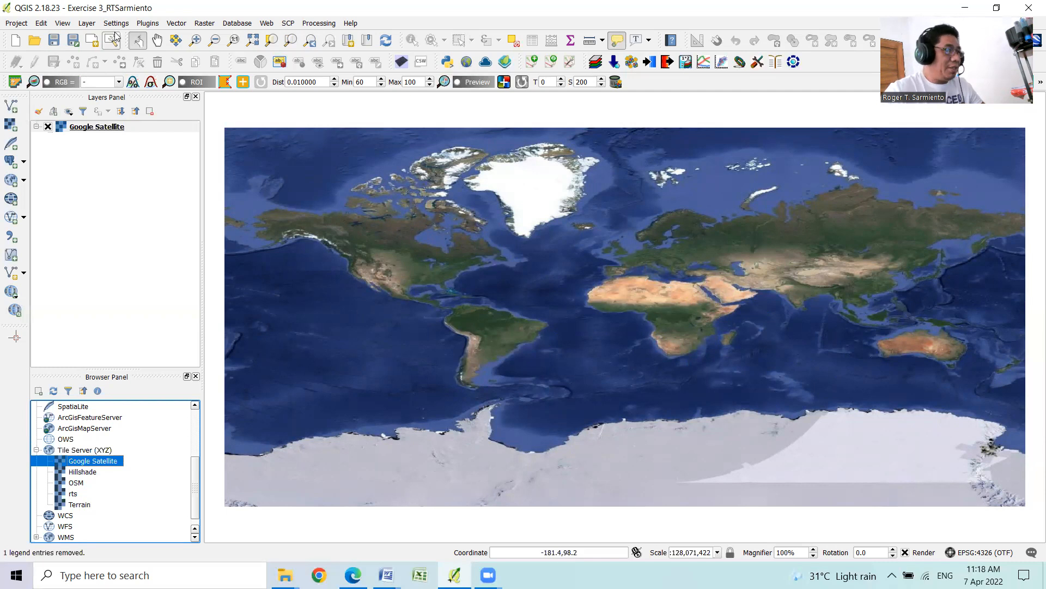
left_click(196, 41)
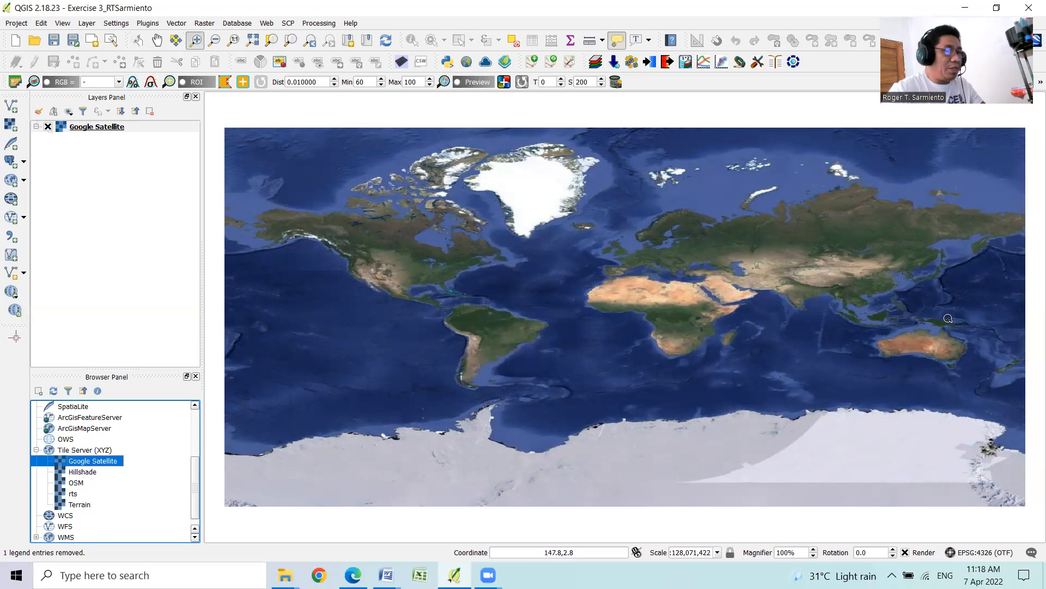
left_click_drag(890, 295, 915, 321)
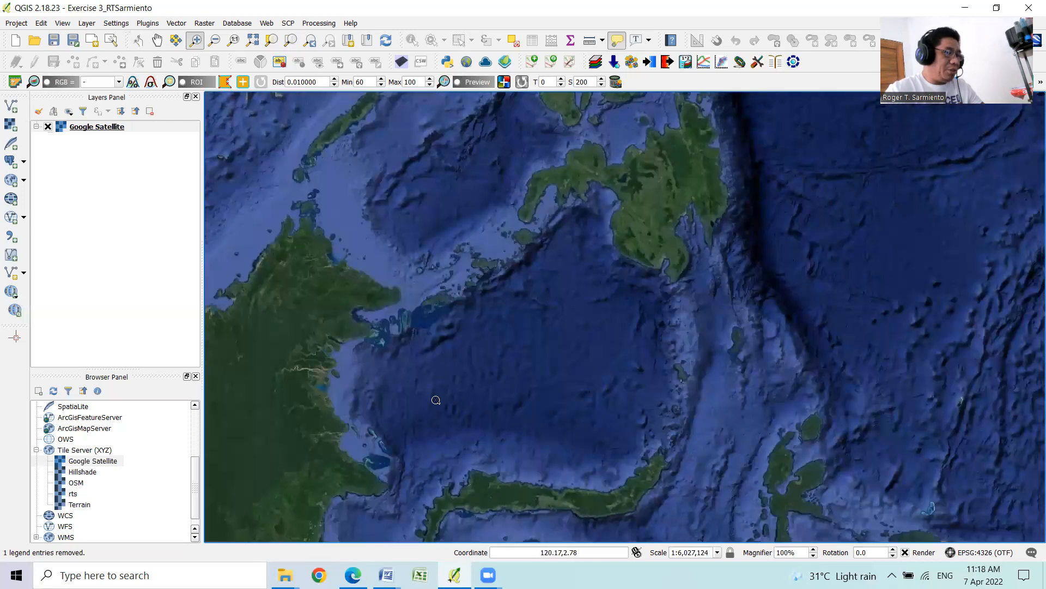
scroll(743, 350, "up", 1)
scroll(739, 350, "down", 1)
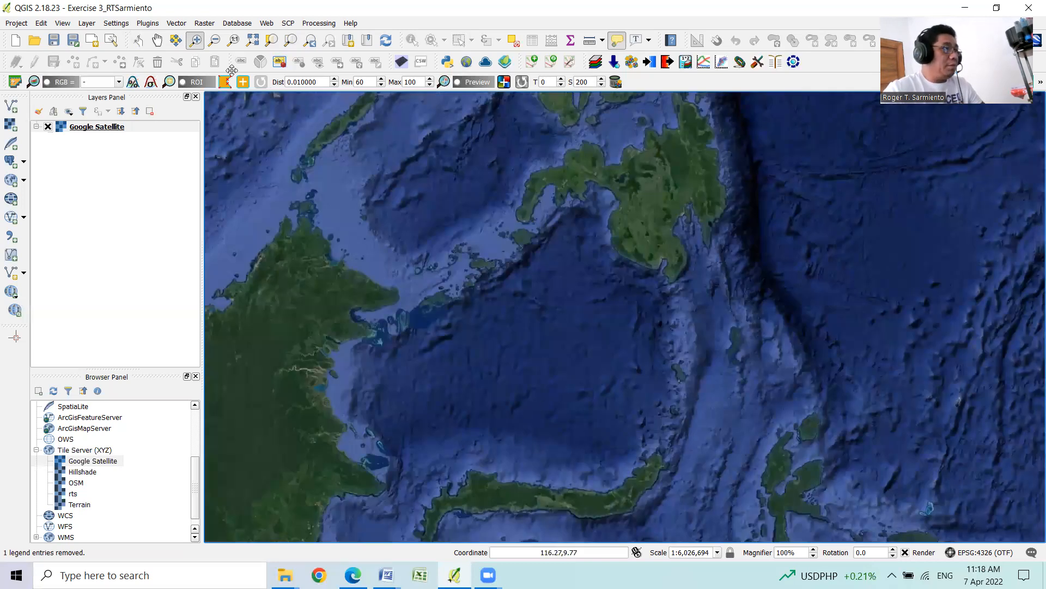
left_click(157, 40)
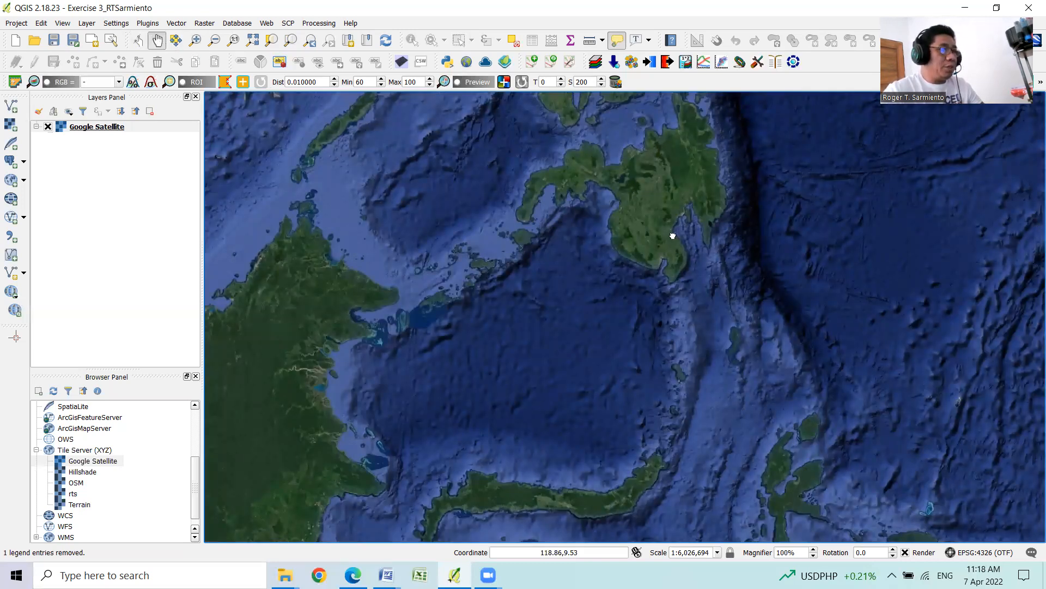
left_click_drag(673, 236, 661, 330)
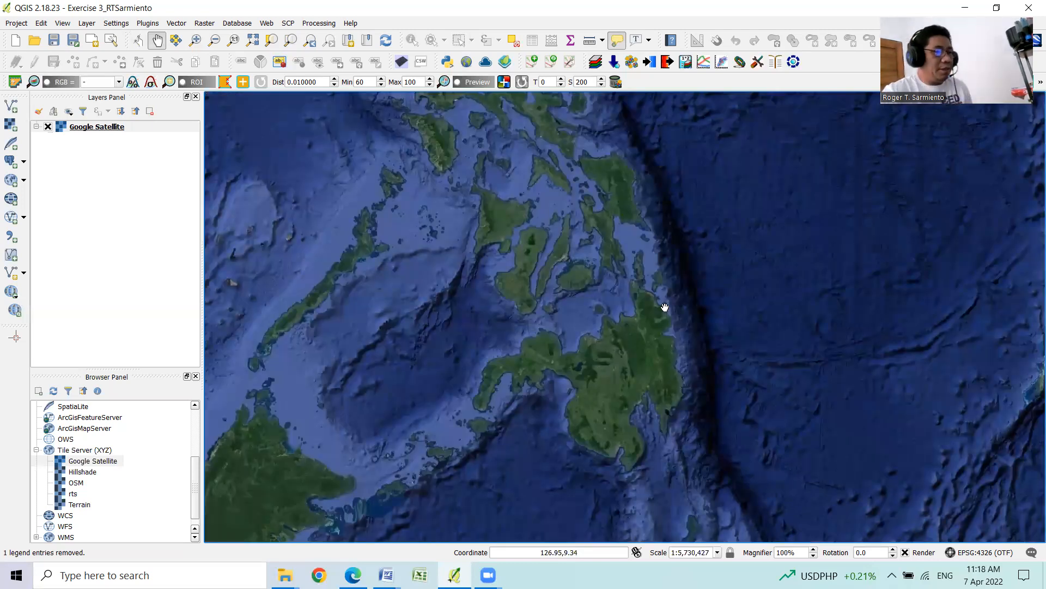
- Zoom in on the gridded residential subdivision south of the main road, east of the river, and center it in the map
left_click(198, 39)
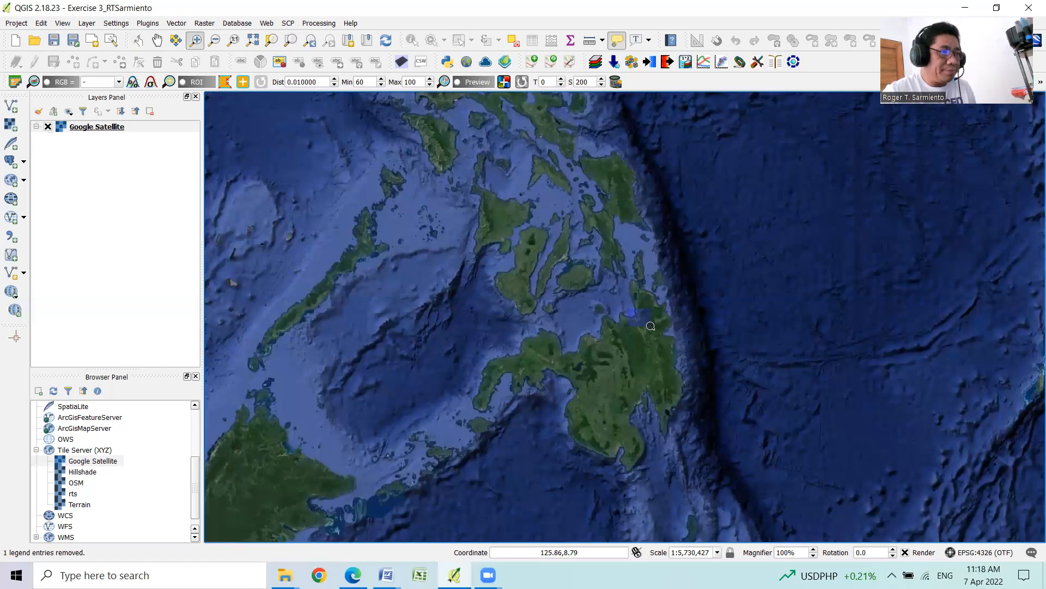
left_click_drag(649, 327, 657, 334)
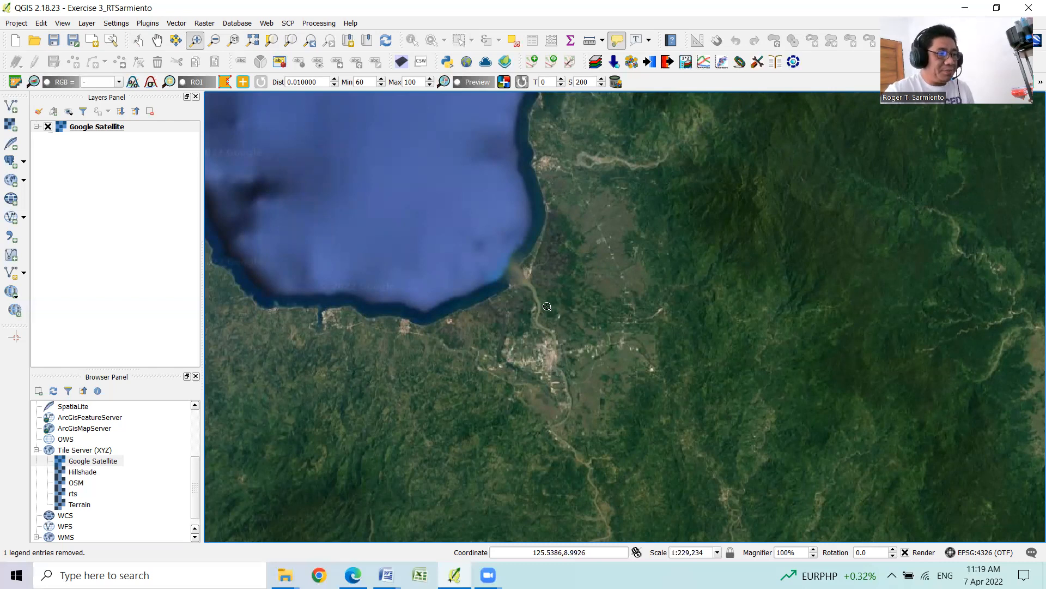
left_click_drag(547, 306, 651, 381)
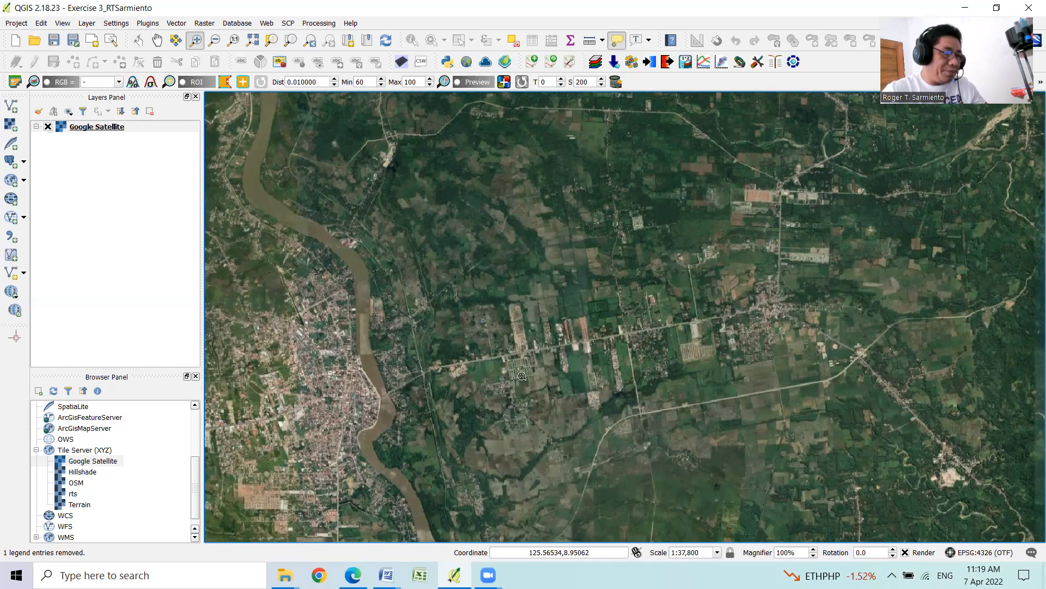
left_click_drag(500, 349, 542, 387)
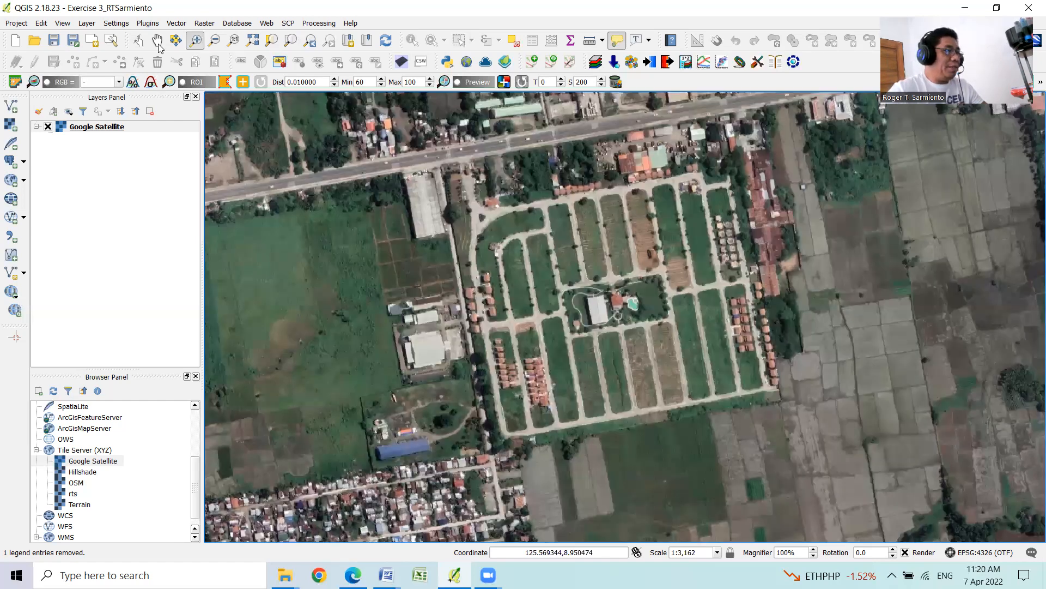
left_click(157, 41)
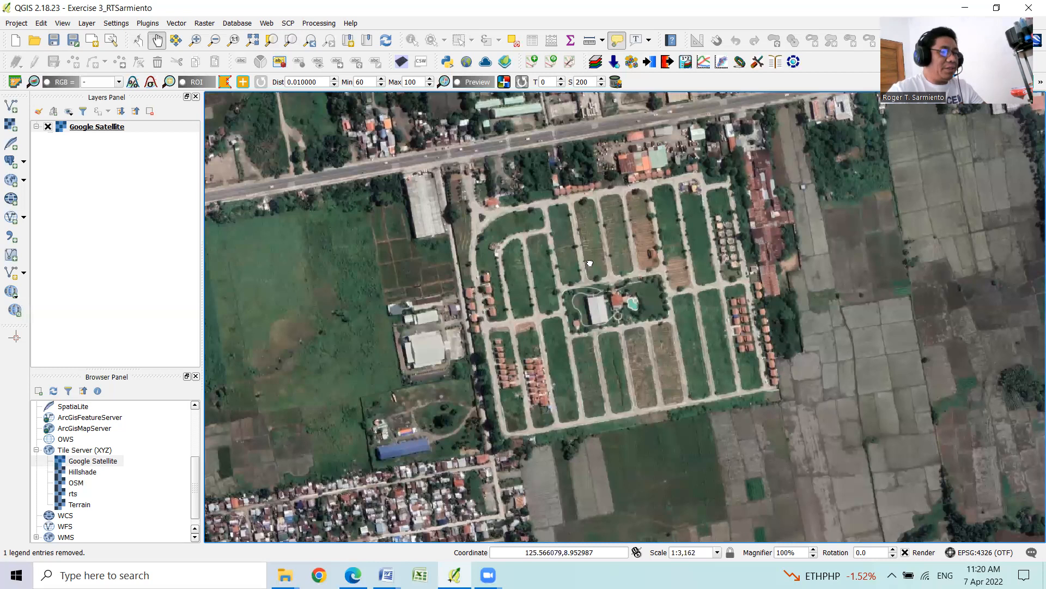
left_click_drag(588, 229, 590, 263)
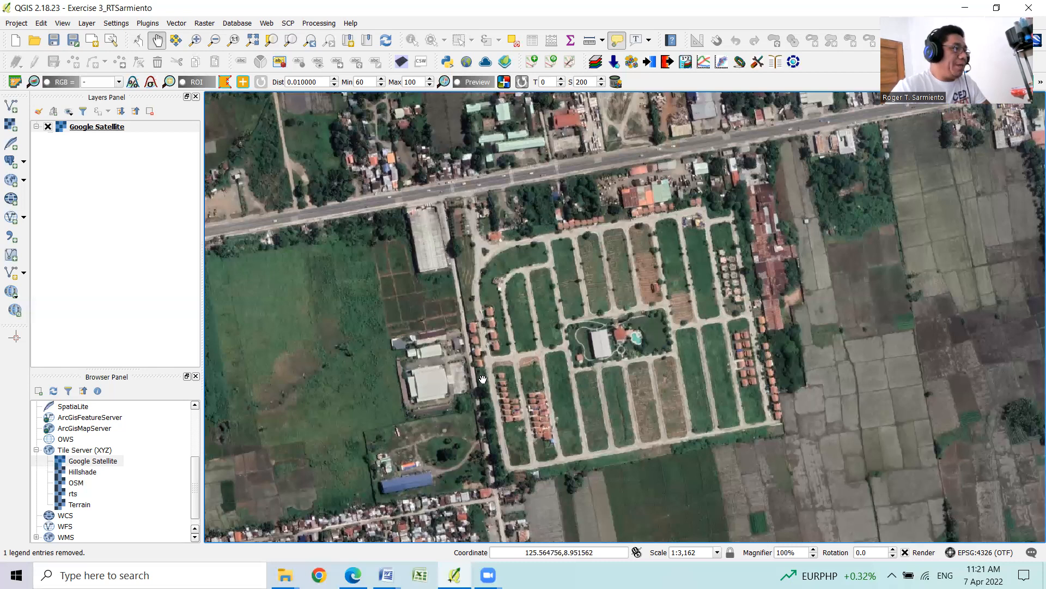
- Define a new shapefile layer of type Polygon and accept its settings to choose where it is saved
left_click(87, 24)
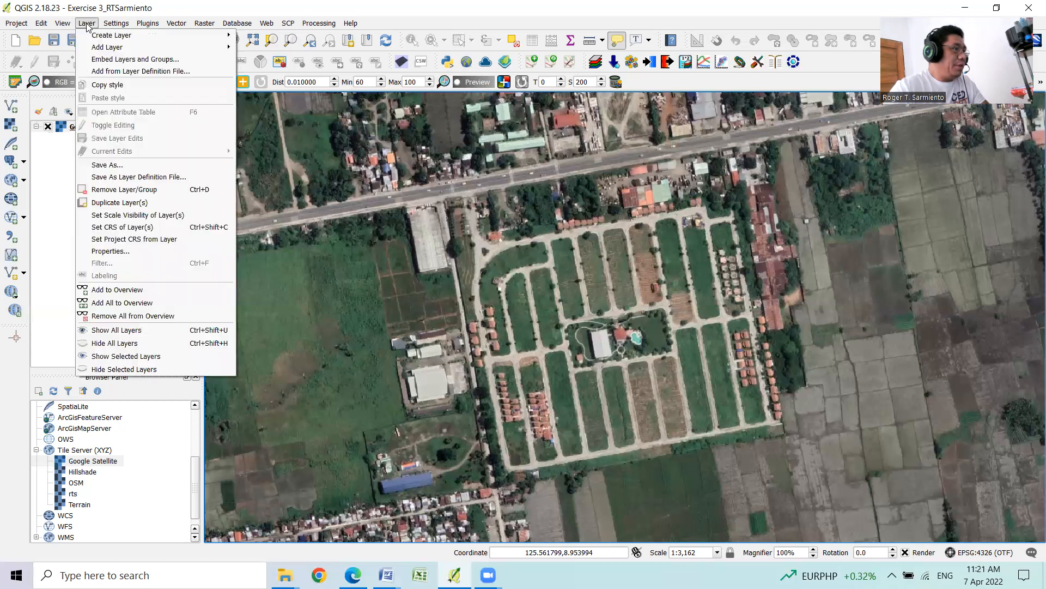
mouse_move(96, 39)
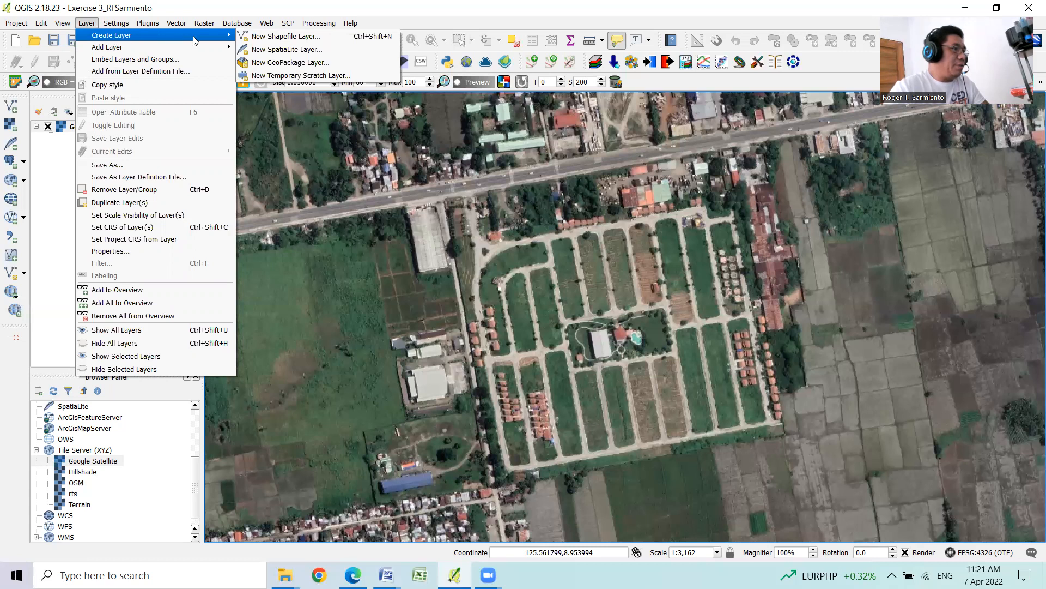
left_click(313, 39)
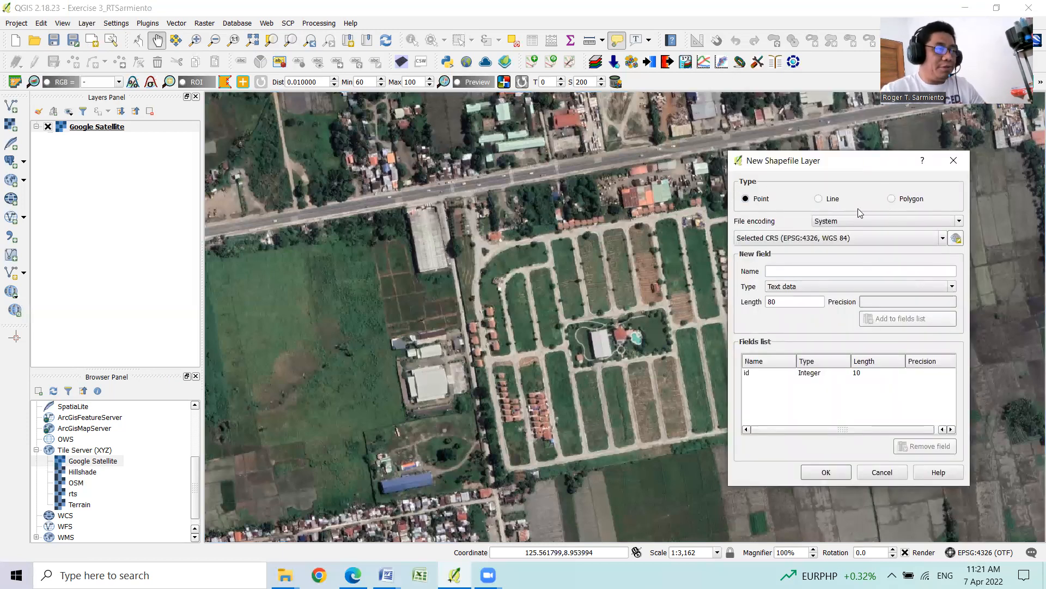
left_click(892, 200)
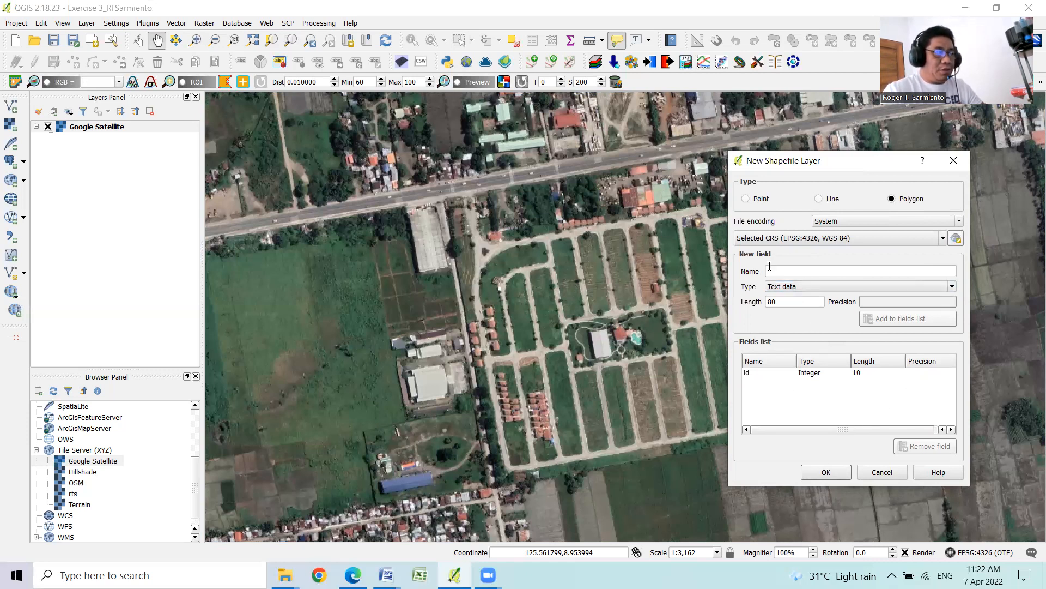
left_click(834, 472)
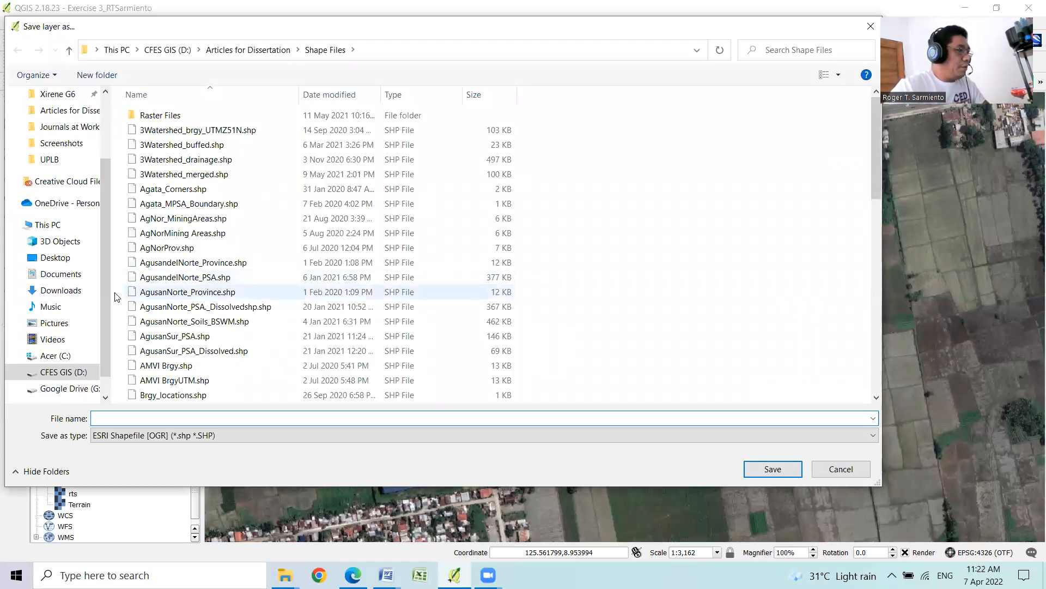
- In FRM 149 Geospatial Methods in Forestry on drive D, look inside the existing Exercise 3 Digitizing folder and delete it
left_click(63, 374)
double_click(205, 207)
double_click(313, 141)
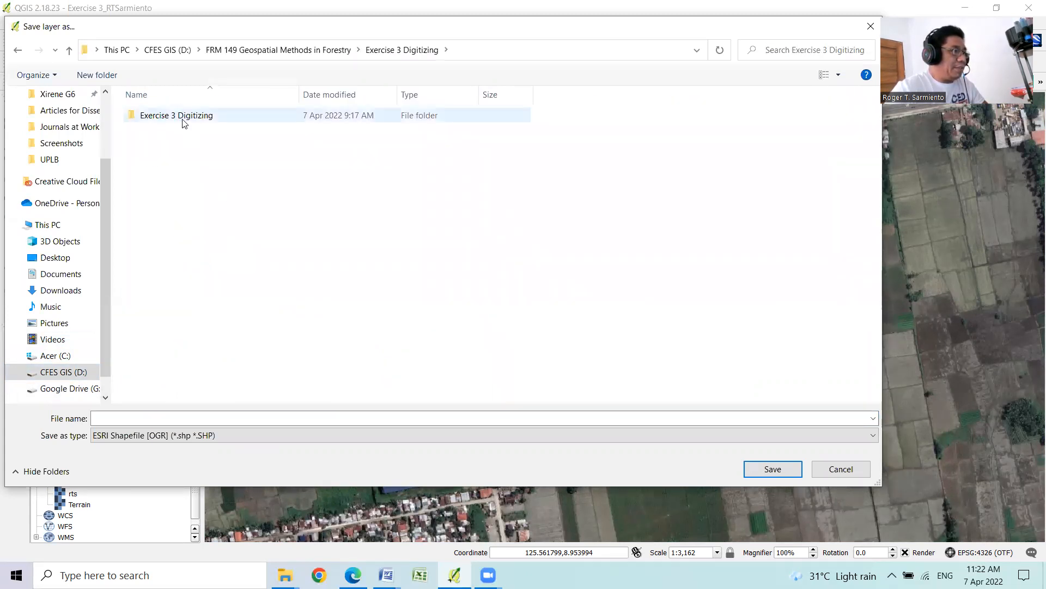
key("Return")
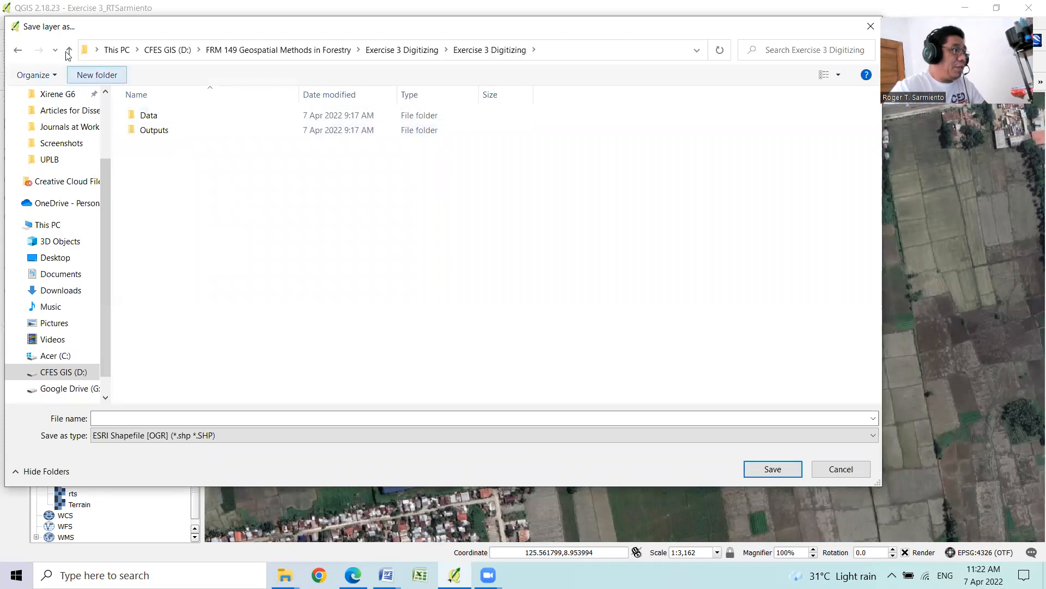
left_click(17, 53)
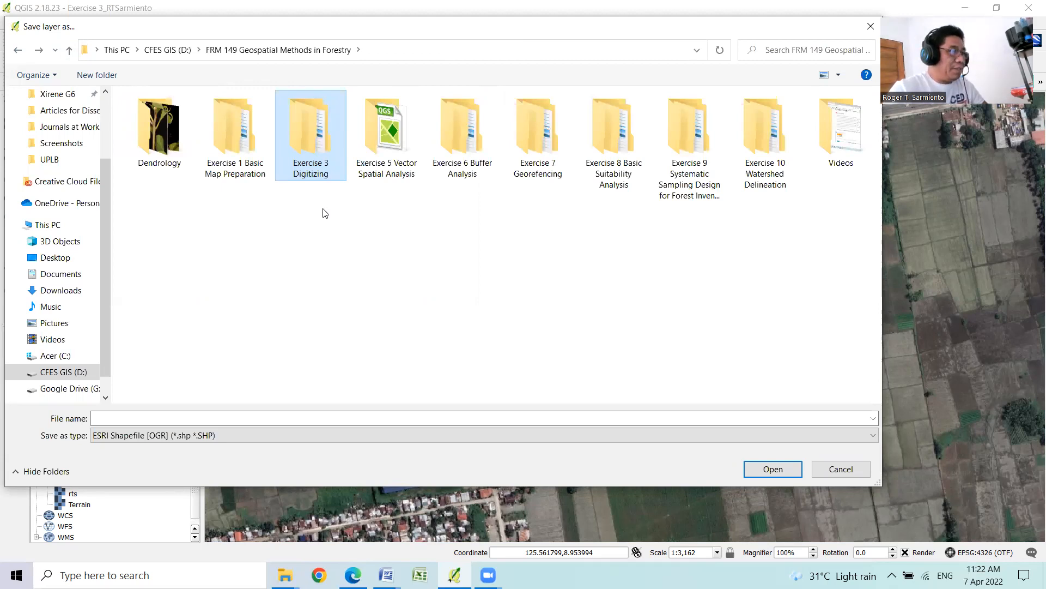
key("Delete")
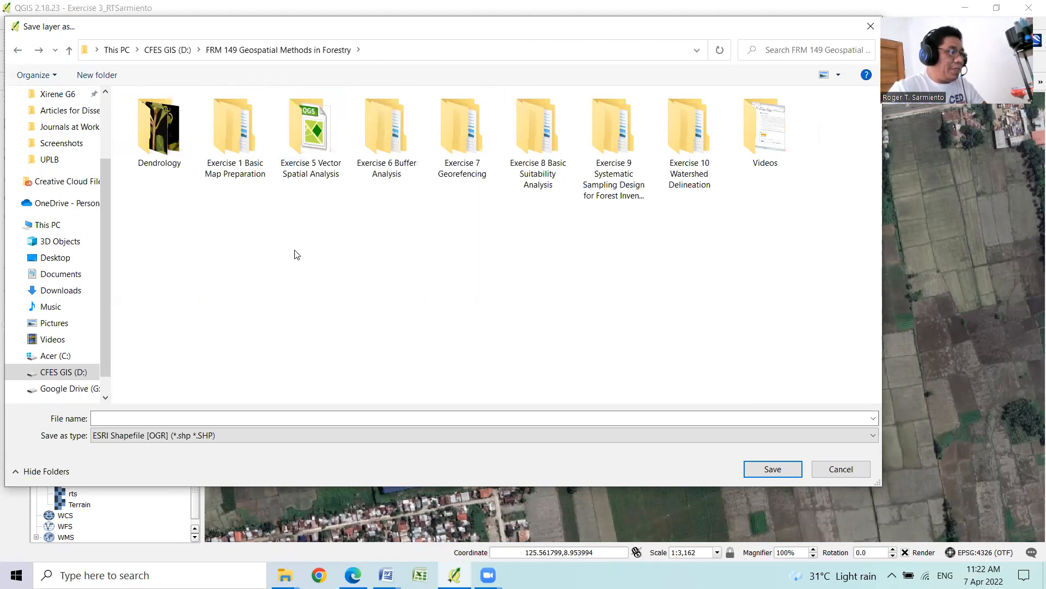
- Create a new folder named "Exercise 3 Digitizing" in FRM 149 Geospatial Methods in Forestry
right_click(318, 371)
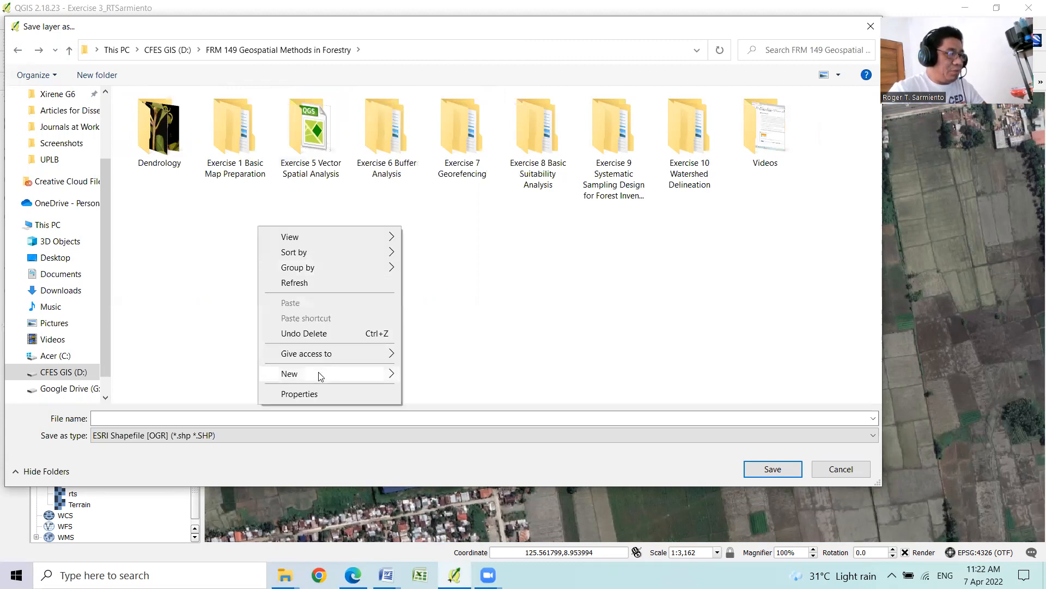
mouse_move(390, 375)
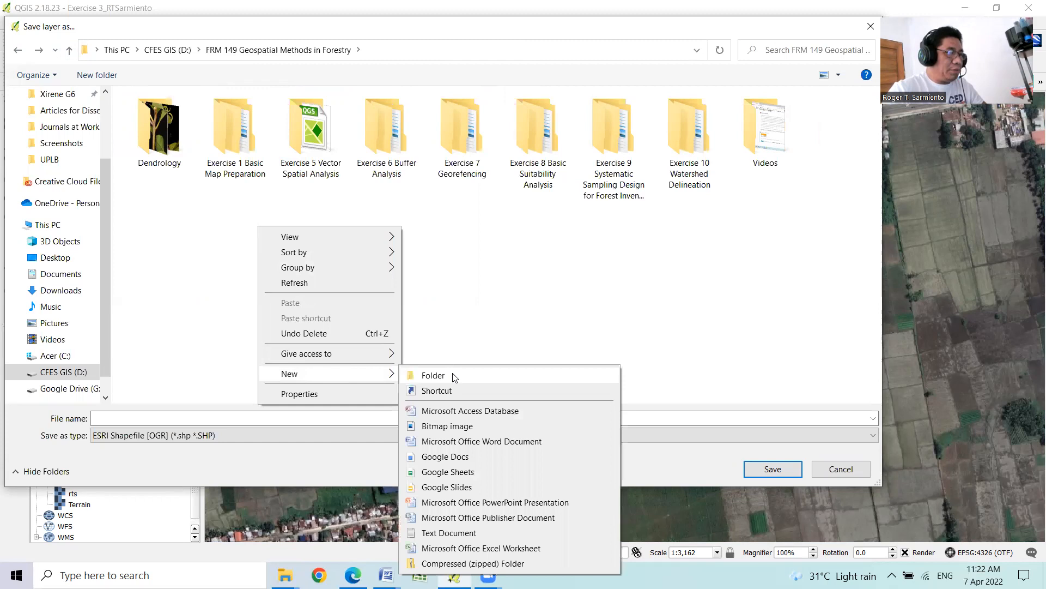
left_click(434, 375)
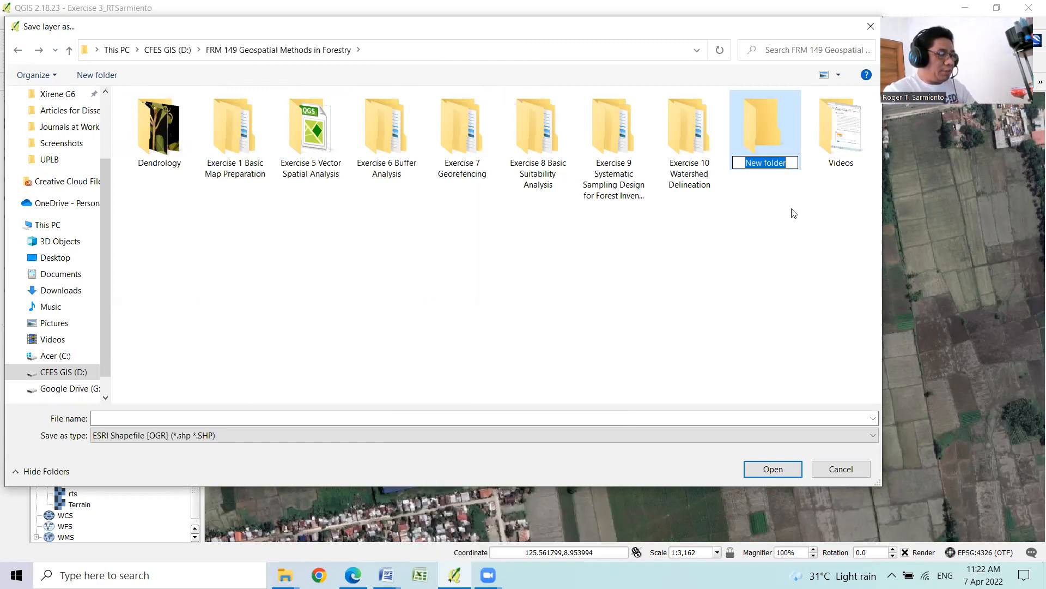
type("Exr")
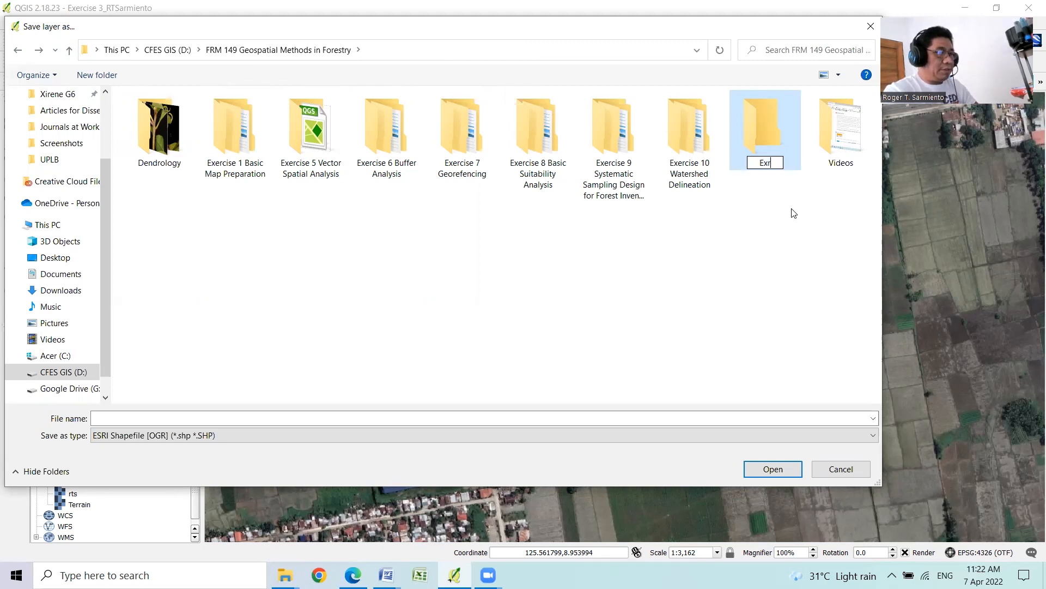
key("BackSpace")
type("erc")
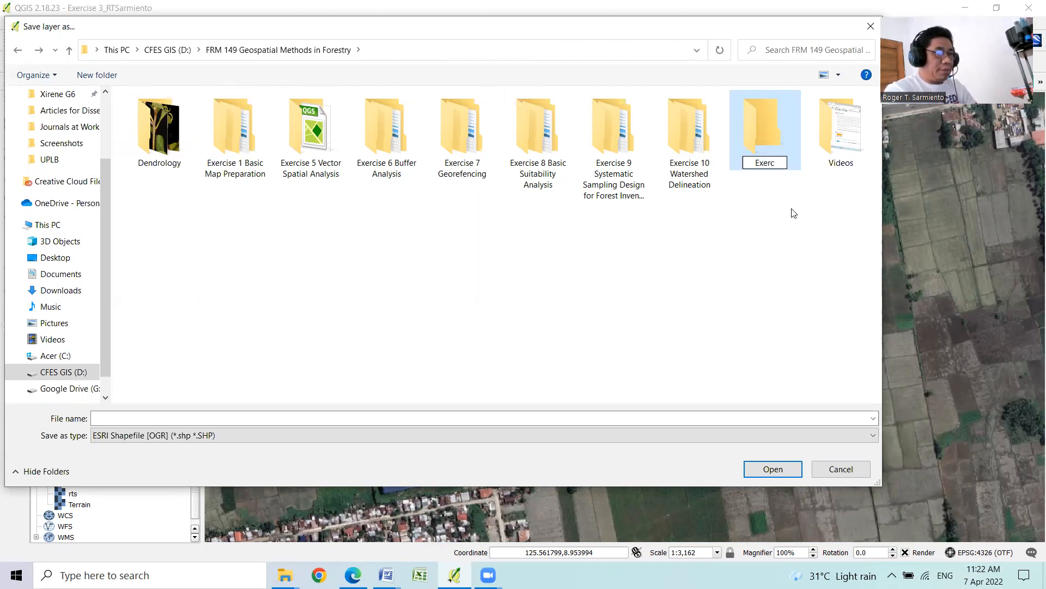
type("ise 3")
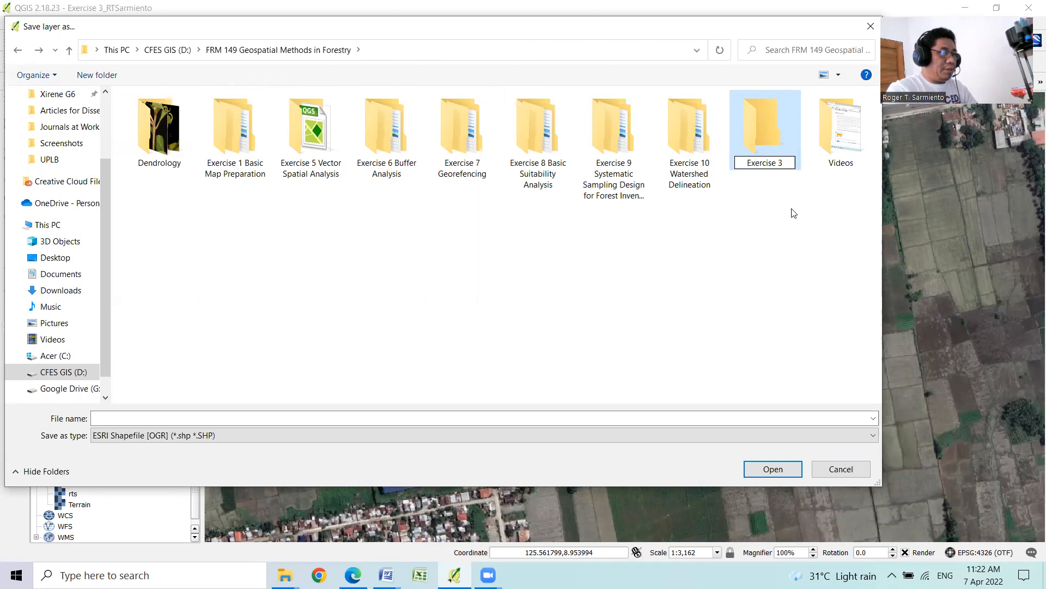
type(" Digitizing")
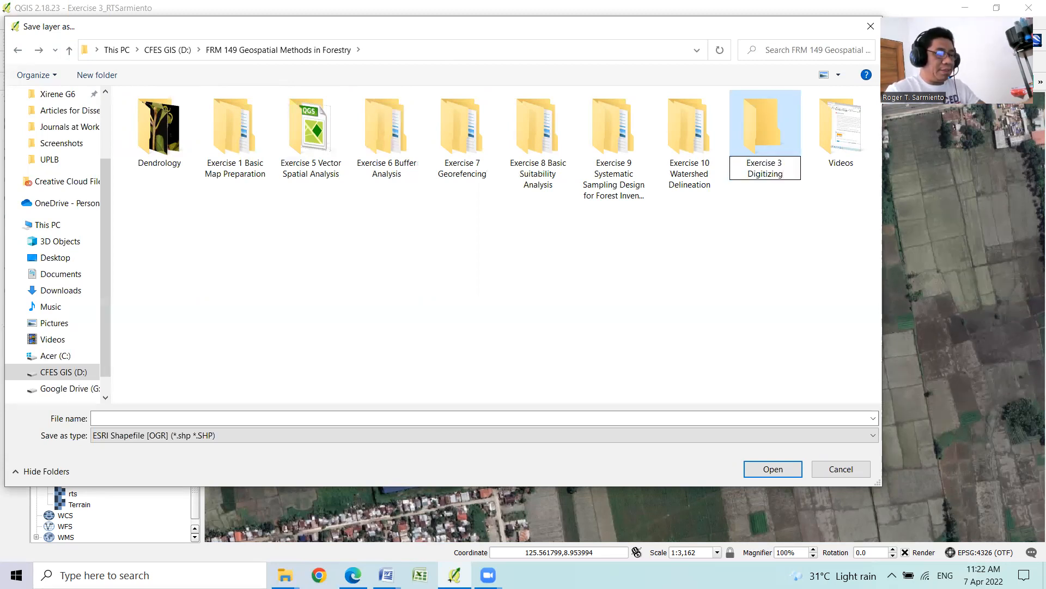
key("Return")
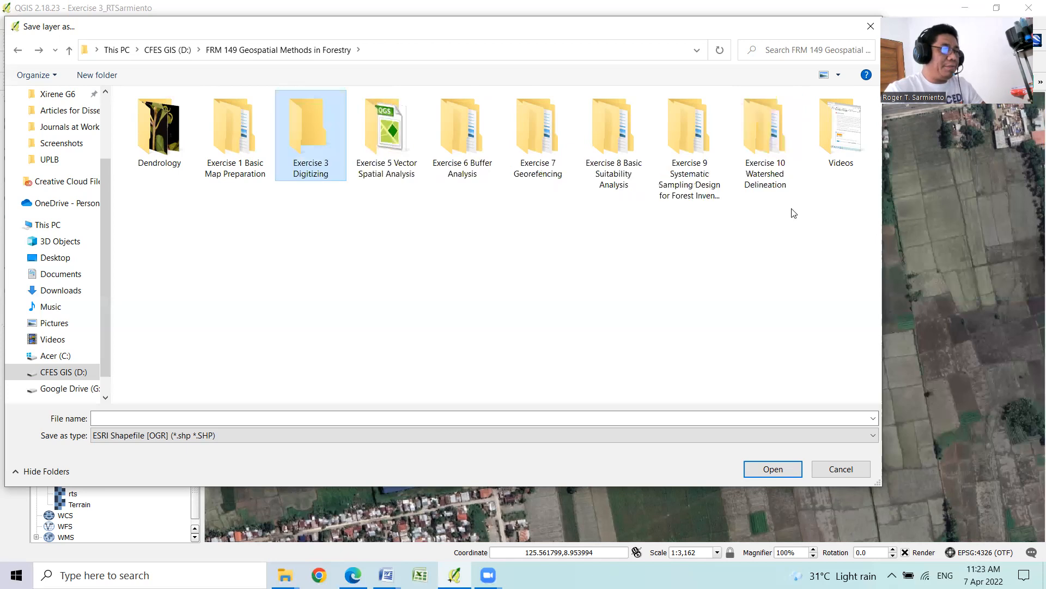
- Save the new shapefile as "Polygons" in the Exercise 3 Digitizing folder
double_click(299, 136)
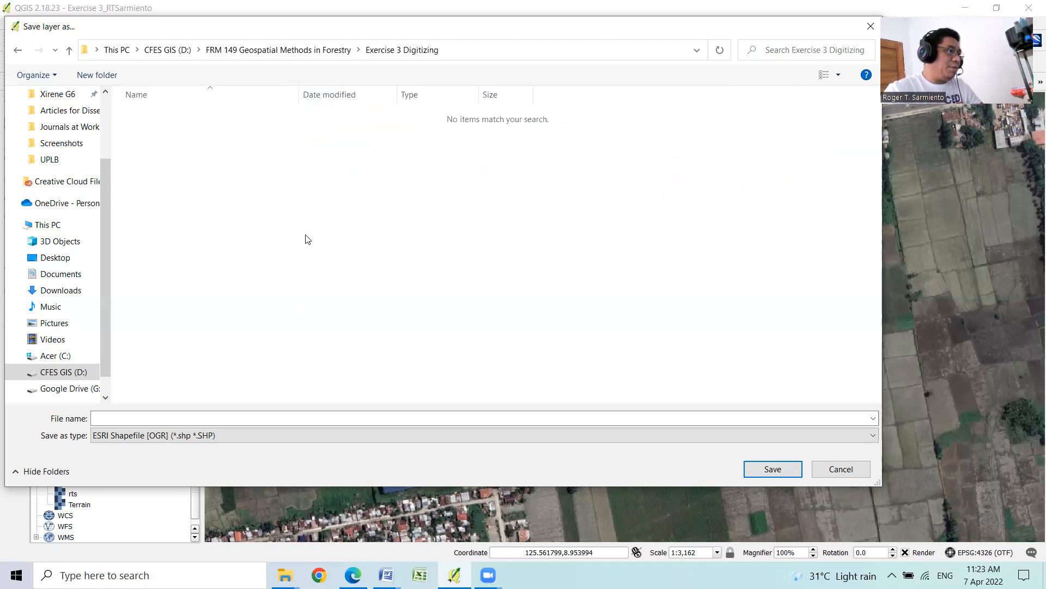
left_click(162, 416)
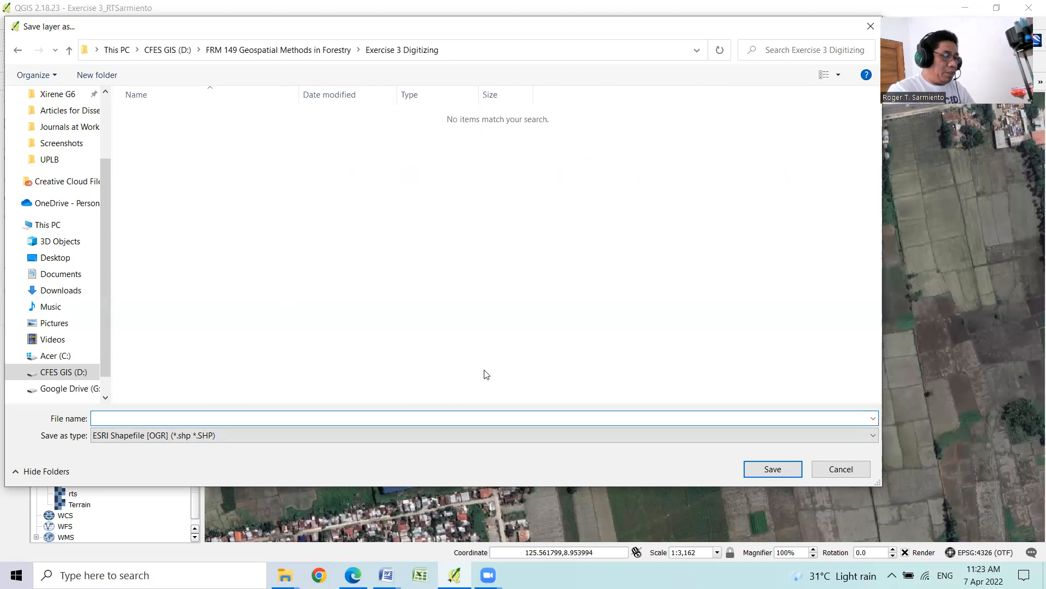
type("Polygons")
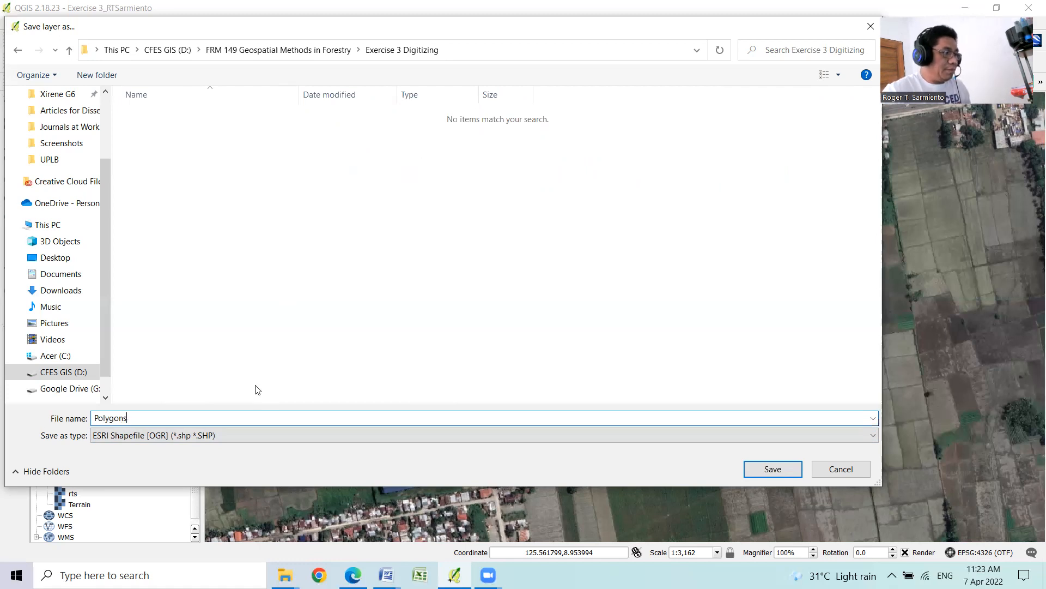
left_click(765, 470)
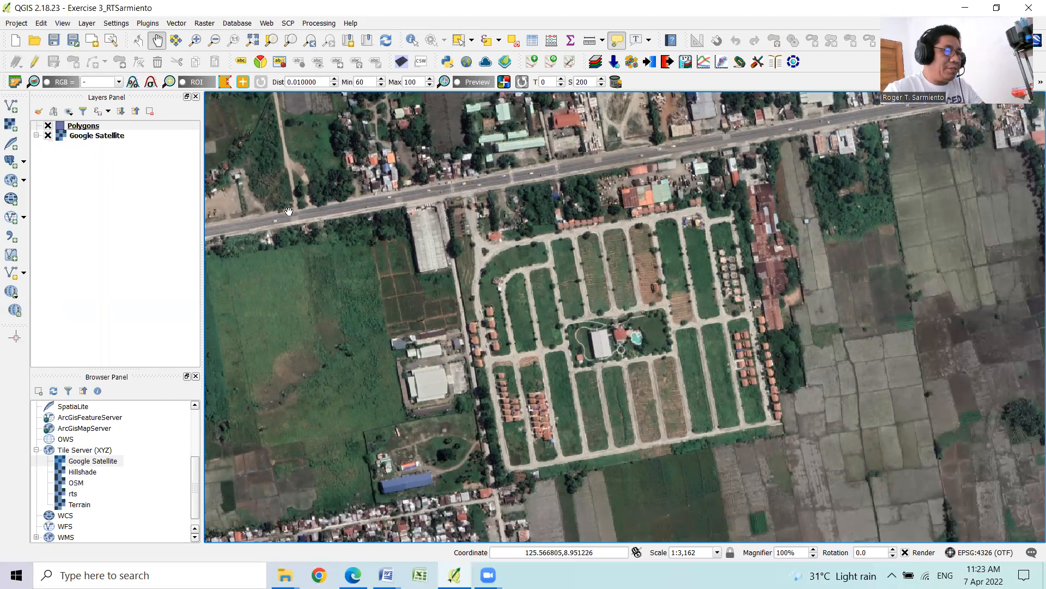
- Create a new shapefile layer of type Line and save it as "Roads" in the Exercise 3 Digitizing folder
left_click(87, 25)
mouse_move(143, 37)
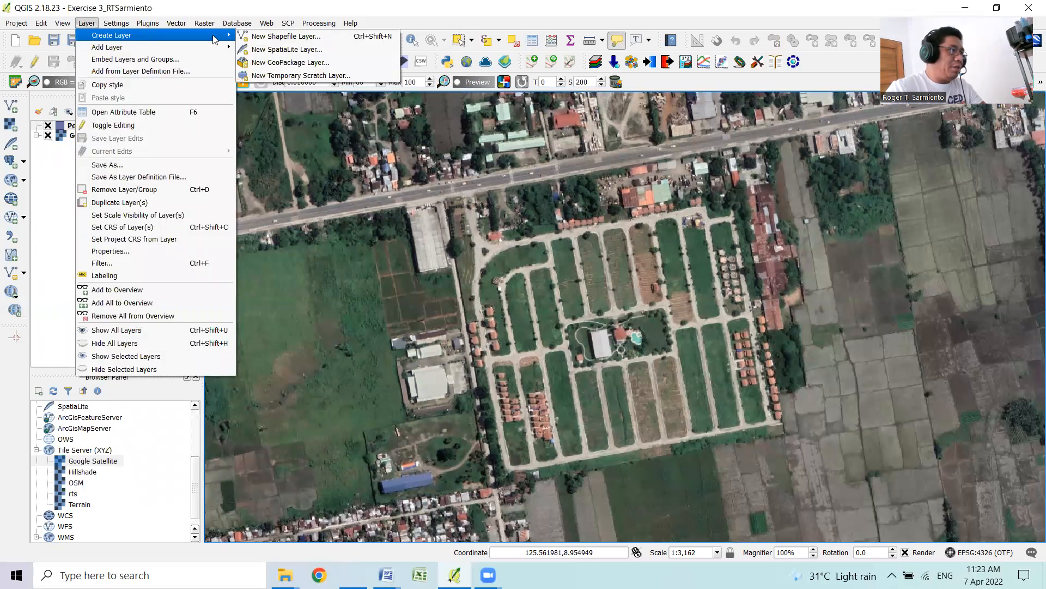
left_click(302, 38)
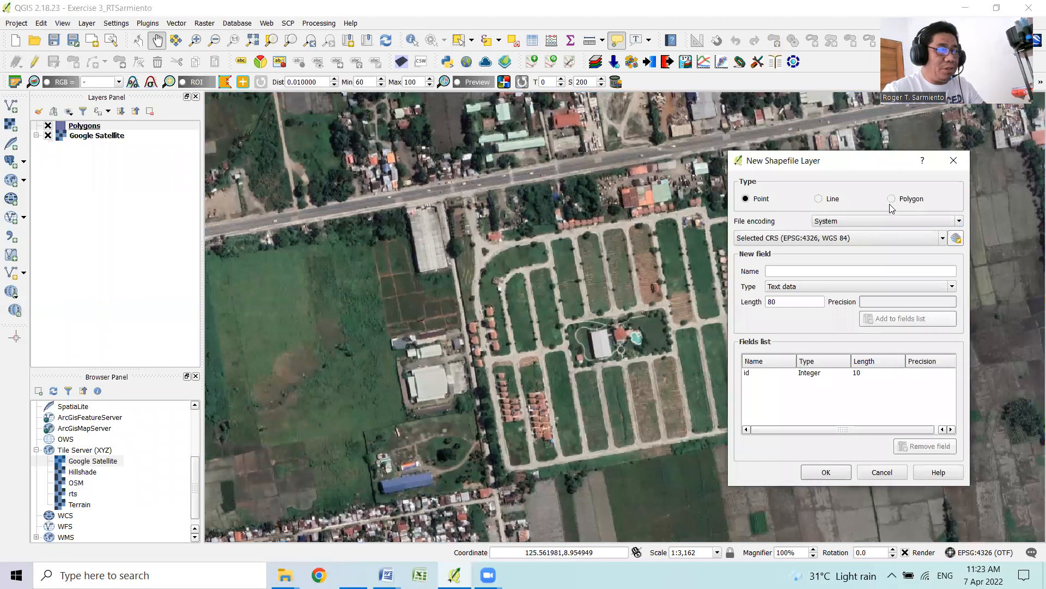
left_click(820, 200)
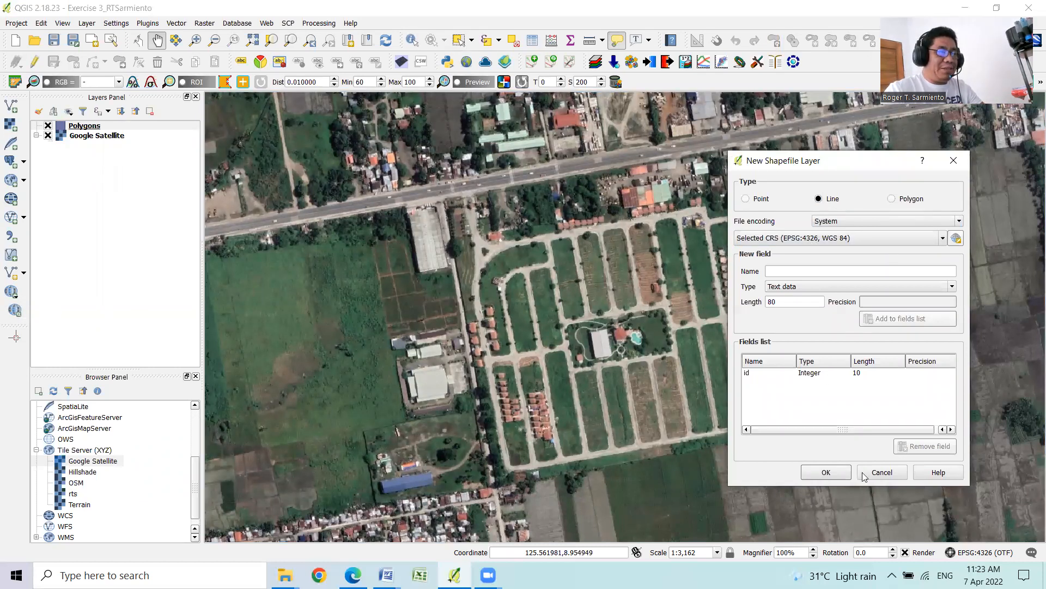
left_click(836, 472)
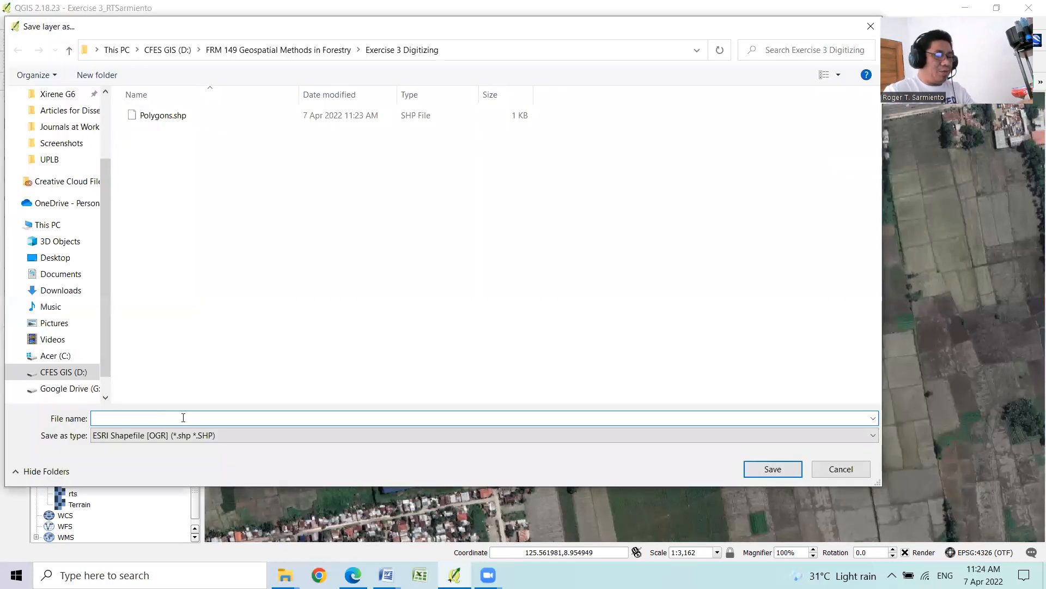
type("Roads")
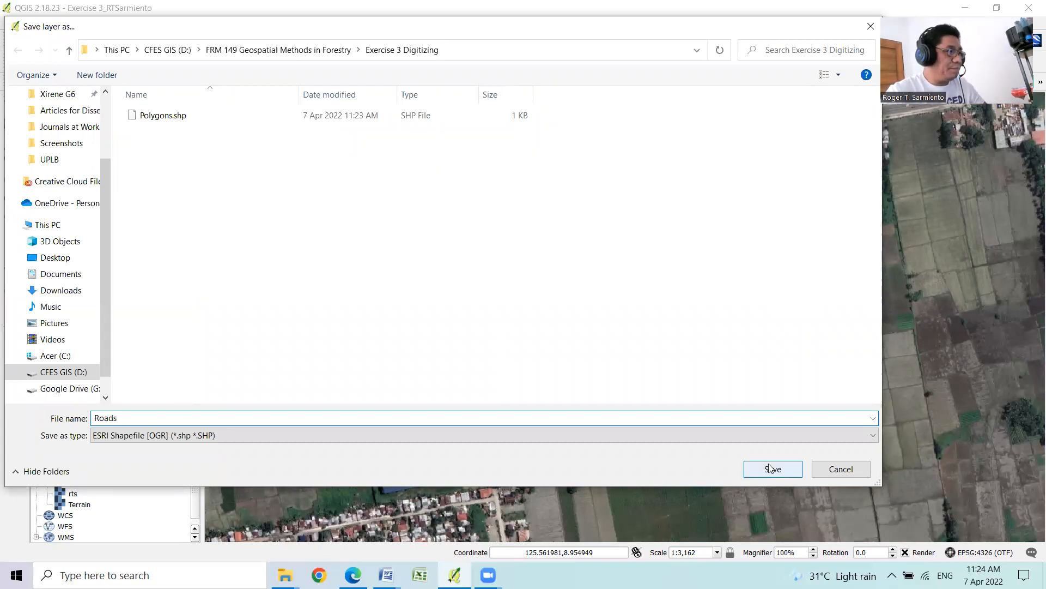
left_click(770, 468)
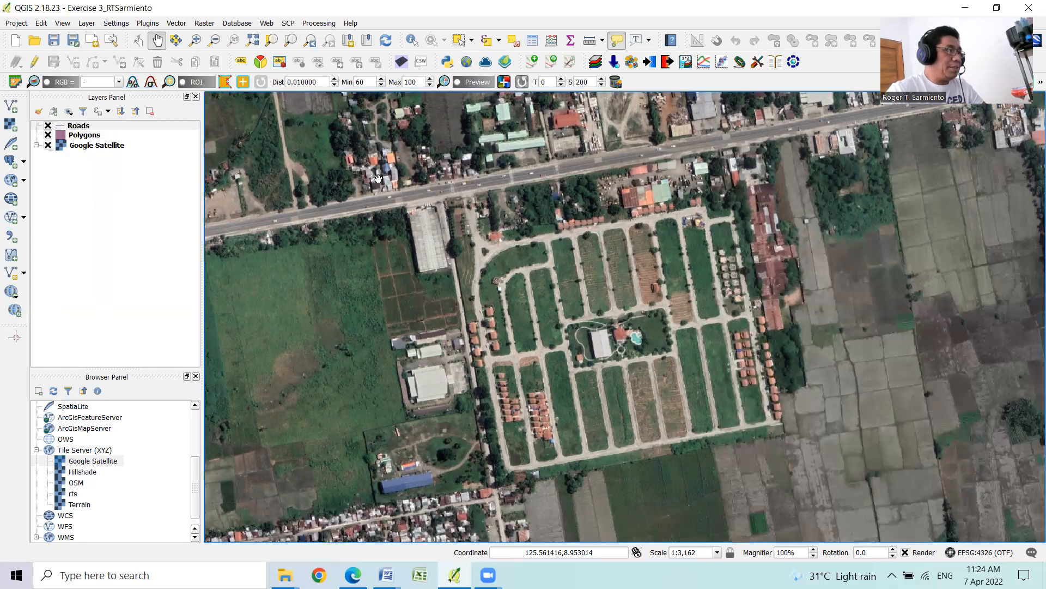
- Create a new shapefile layer of type Point and save it as "Trees" in the Exercise 3 Digitizing folder
left_click(87, 24)
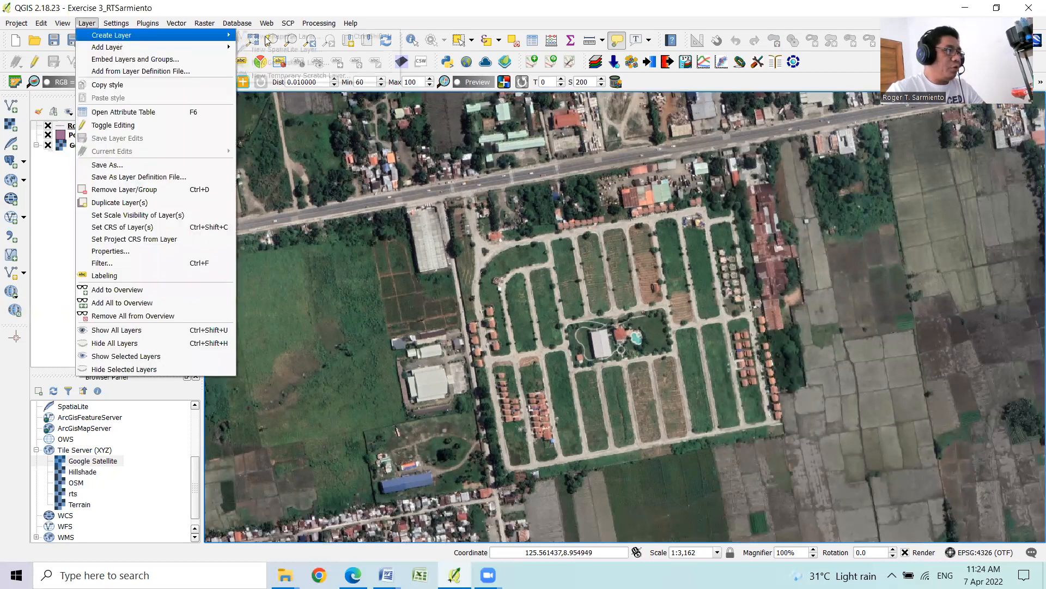
left_click(926, 277)
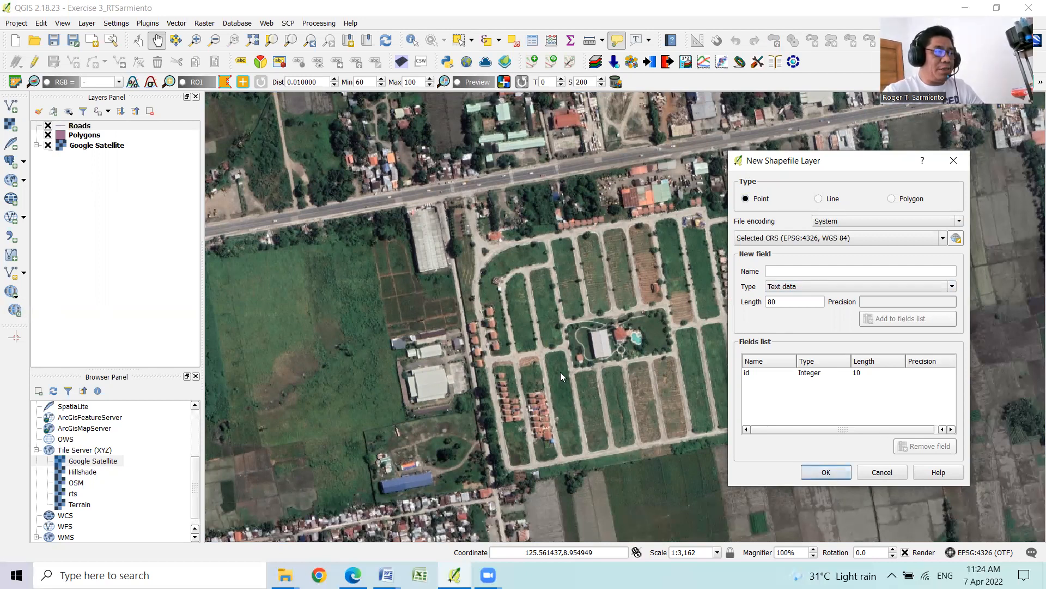
key("Return")
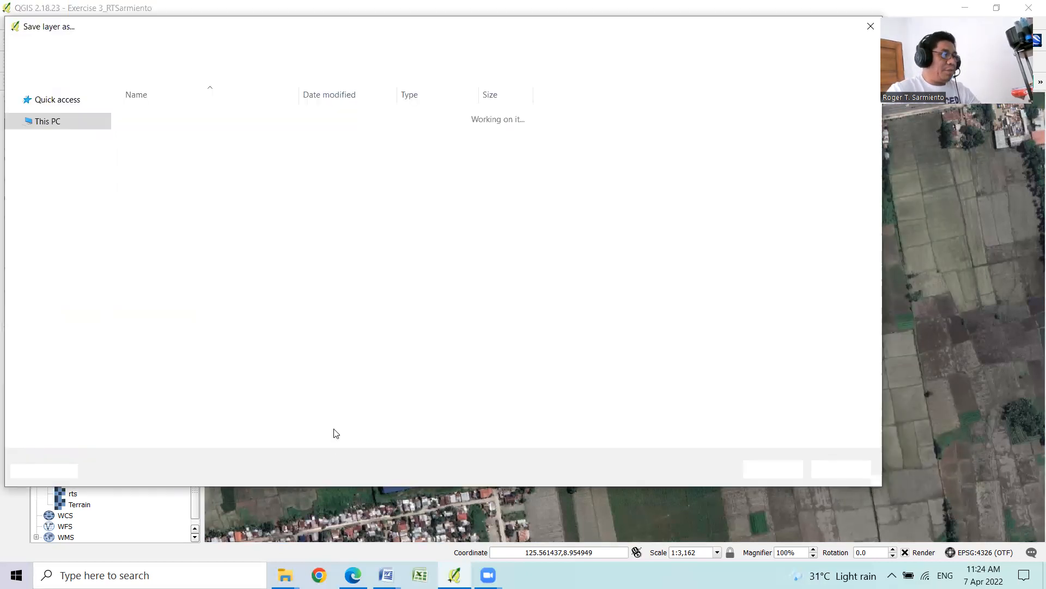
type("Poi")
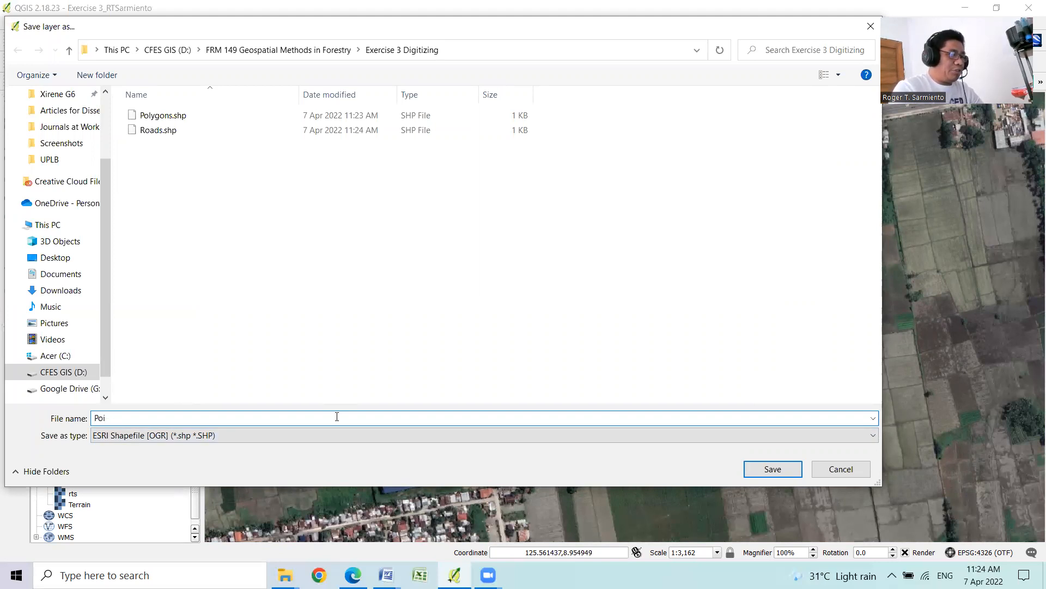
key("BackSpace")
key("BackSpace")
key("BackSpace")
type("Trees")
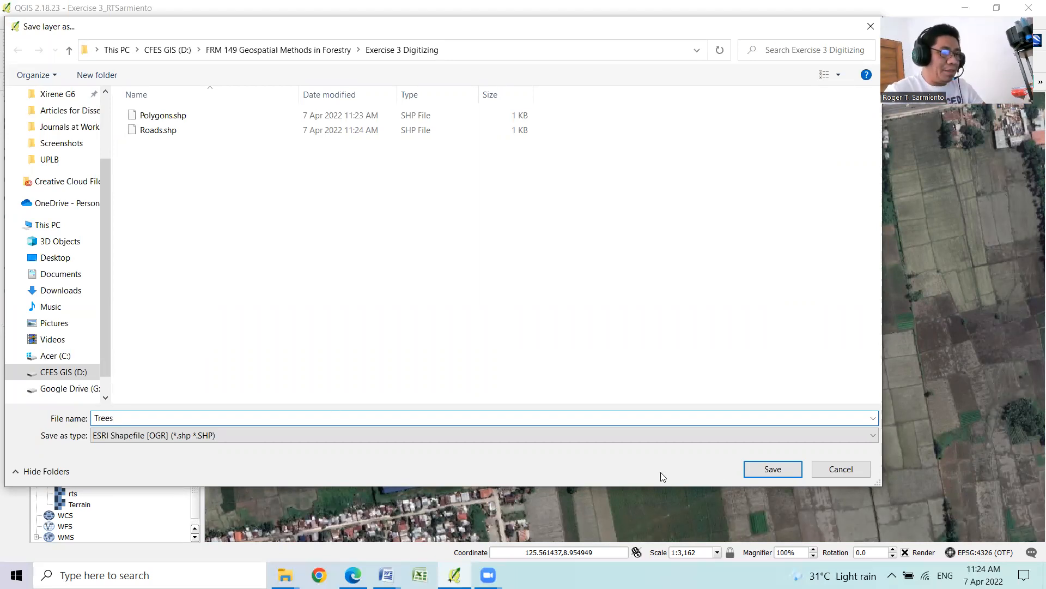
left_click(772, 469)
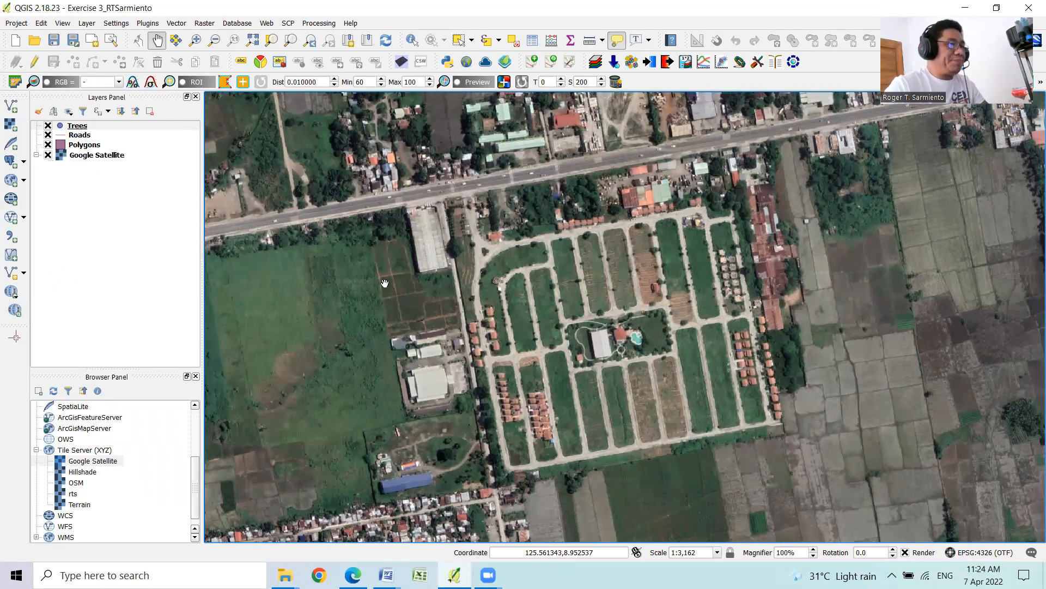
- Turn on editing for the Trees layer, with the subdivision's northwestern blocks in close view
left_click(80, 126)
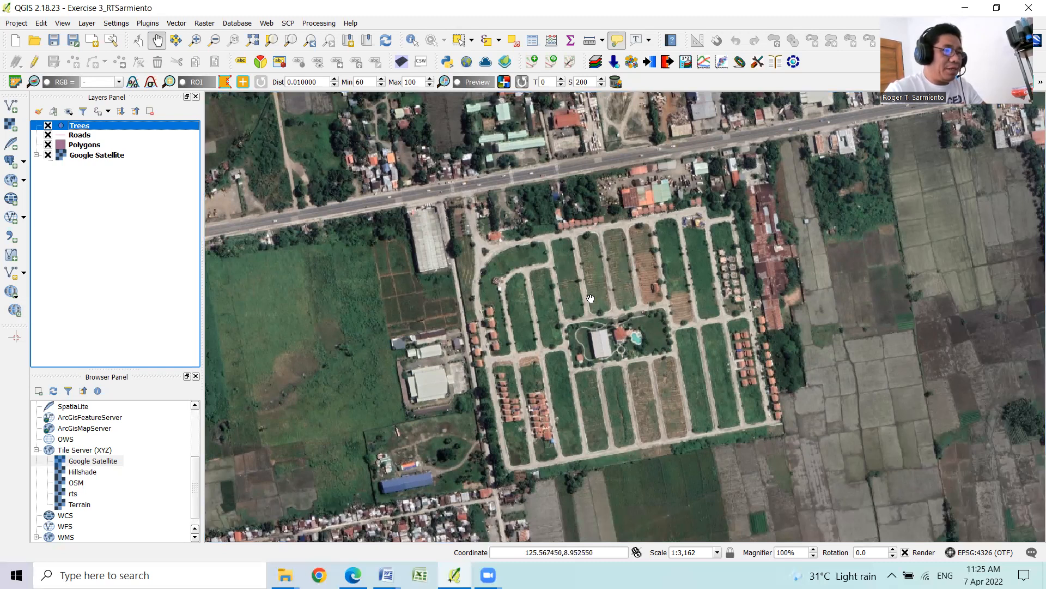
left_click(195, 42)
left_click_drag(467, 237, 660, 378)
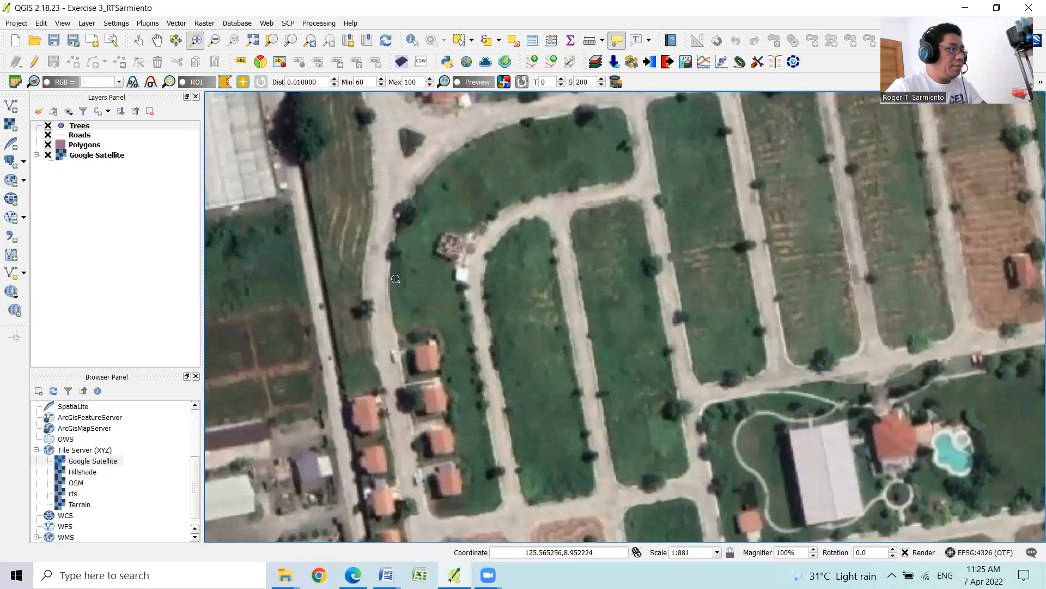
left_click(157, 42)
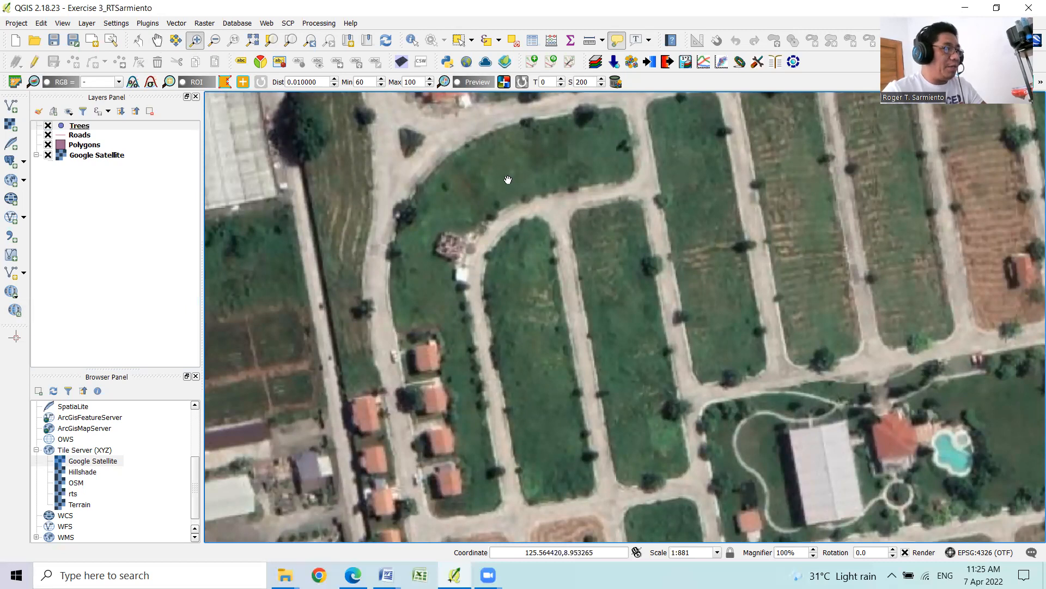
left_click(500, 233)
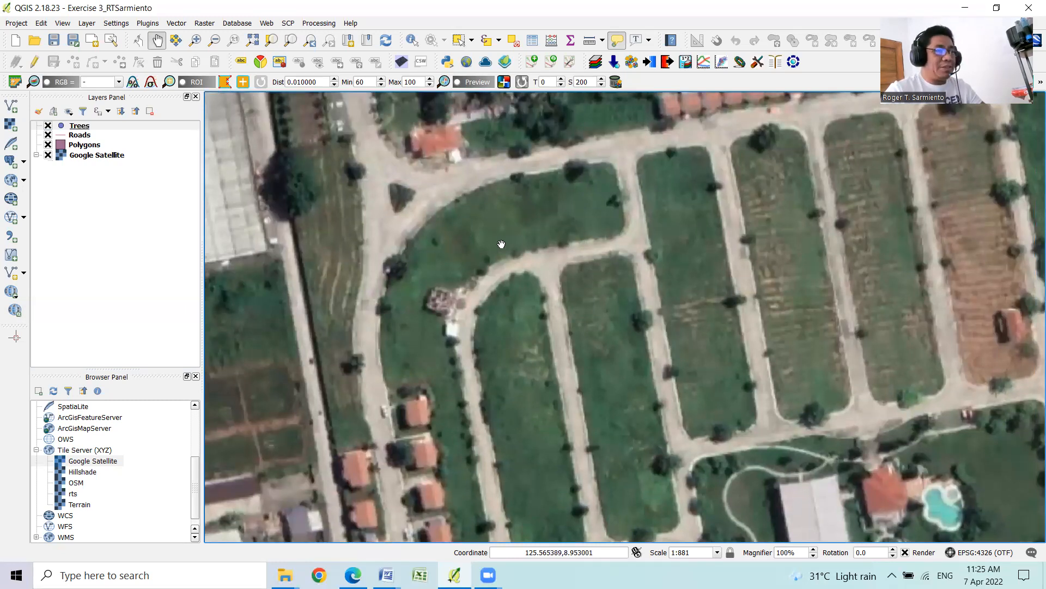
left_click(79, 126)
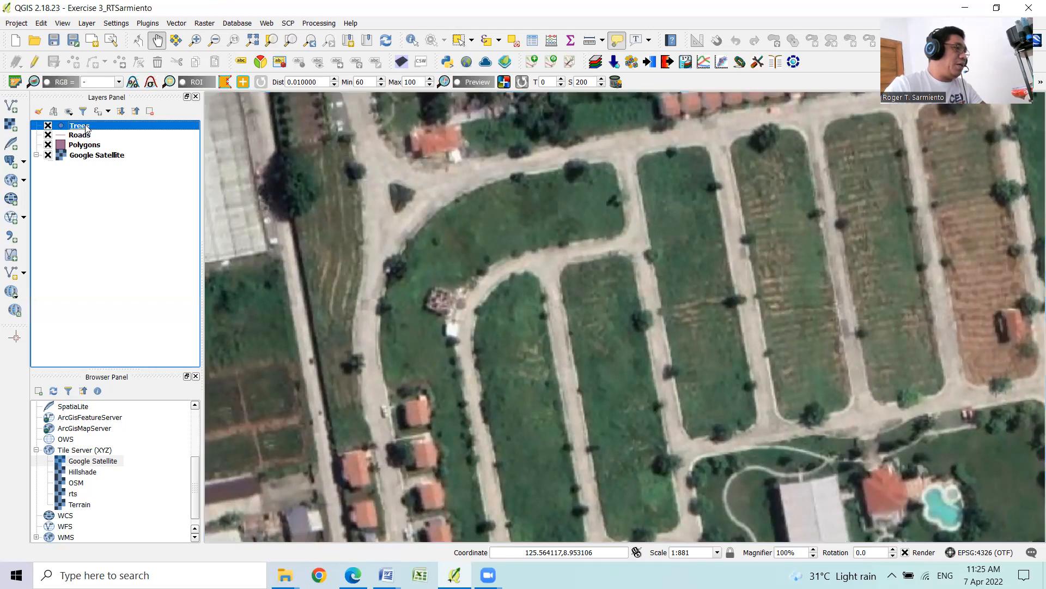
left_click(36, 64)
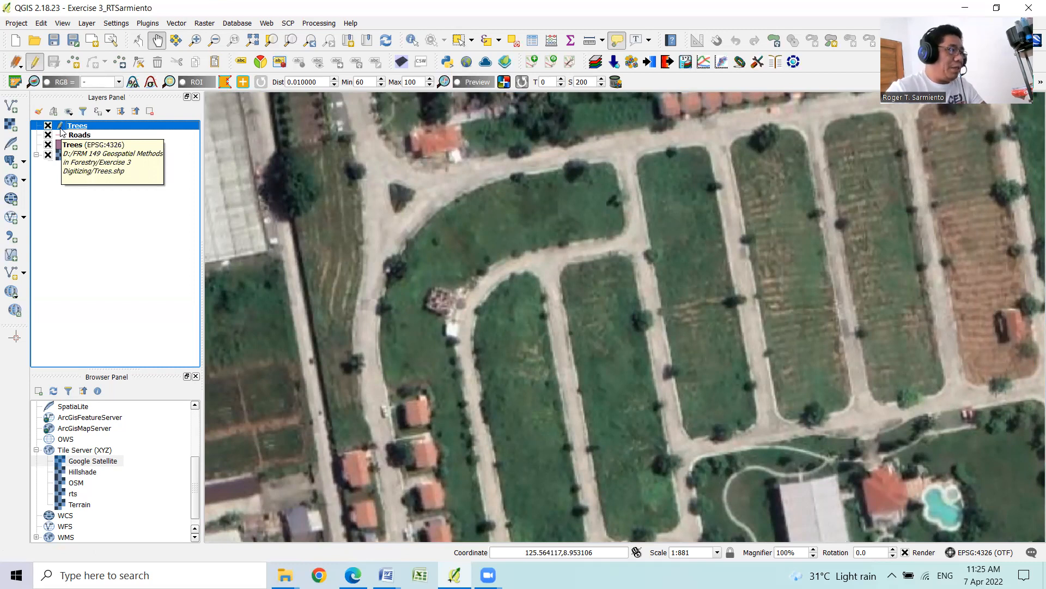
- Add tree points on the large tree beside the long-roofed building and, with id 2, on the large tree at the northern end of a block
left_click(72, 62)
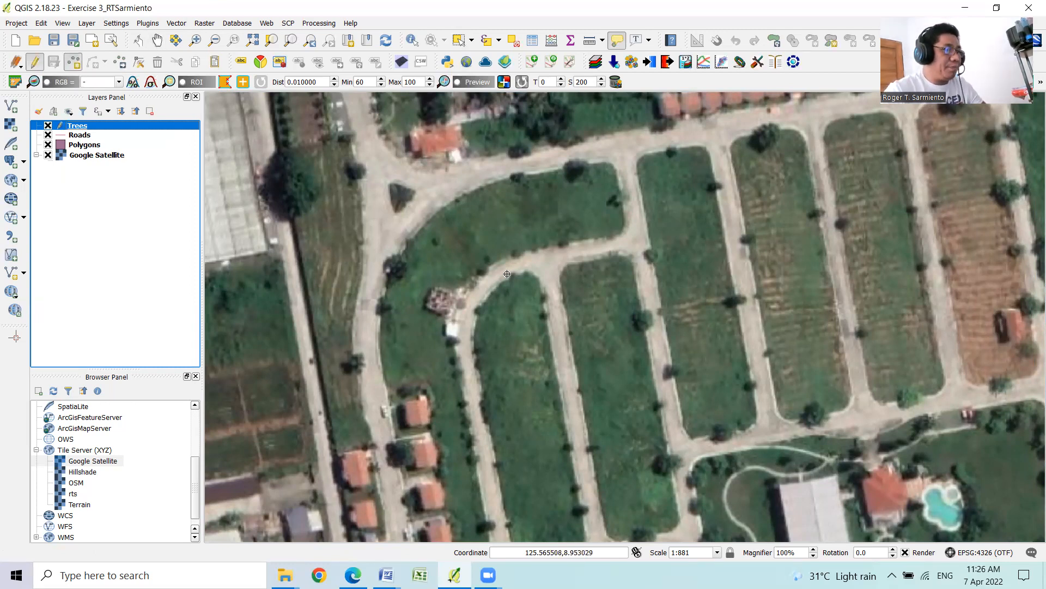
left_click(291, 182)
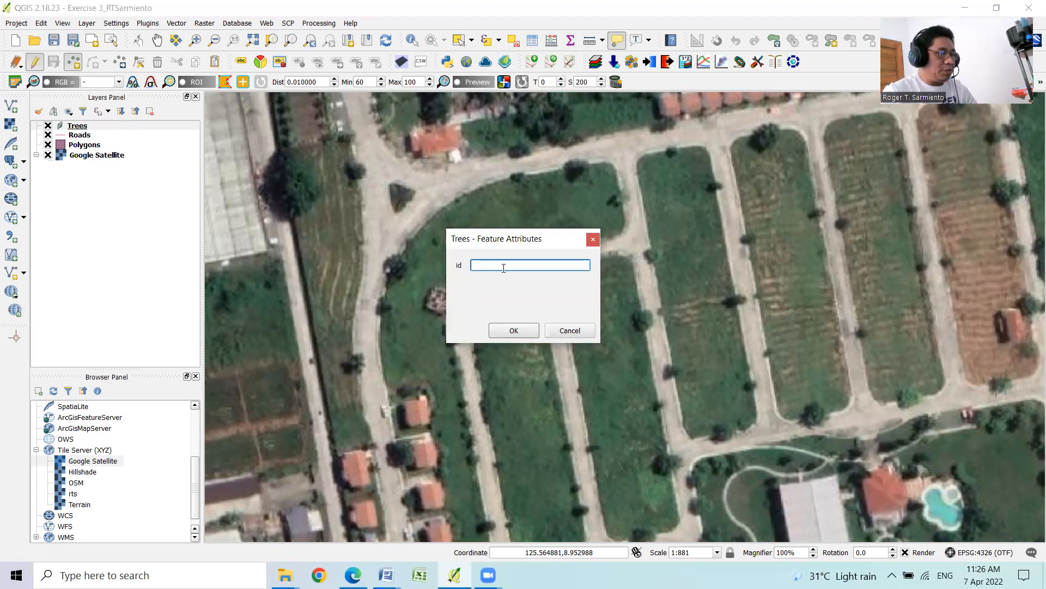
left_click(527, 329)
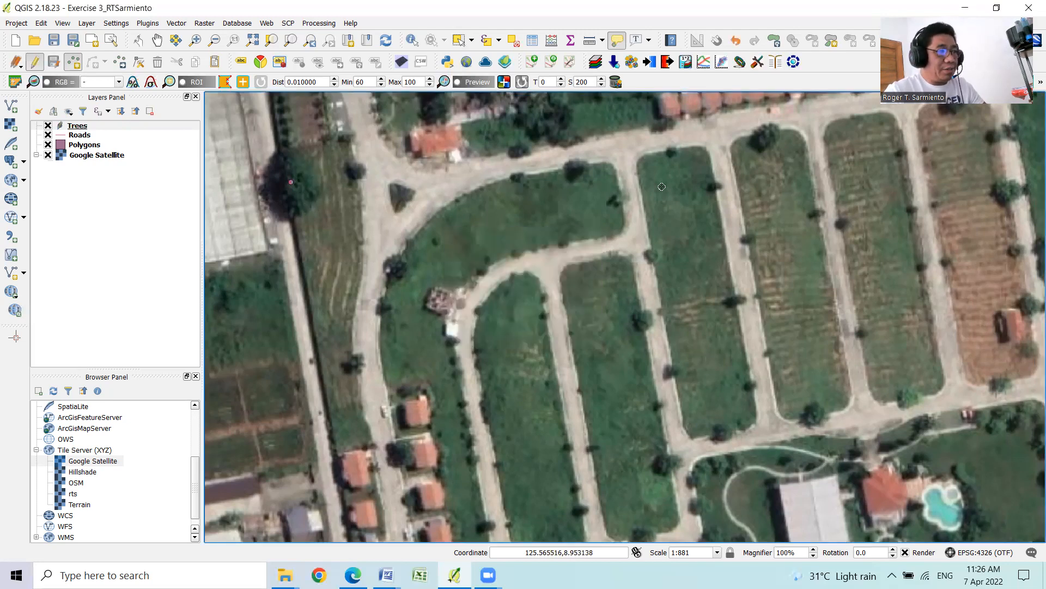
left_click(770, 139)
type("2")
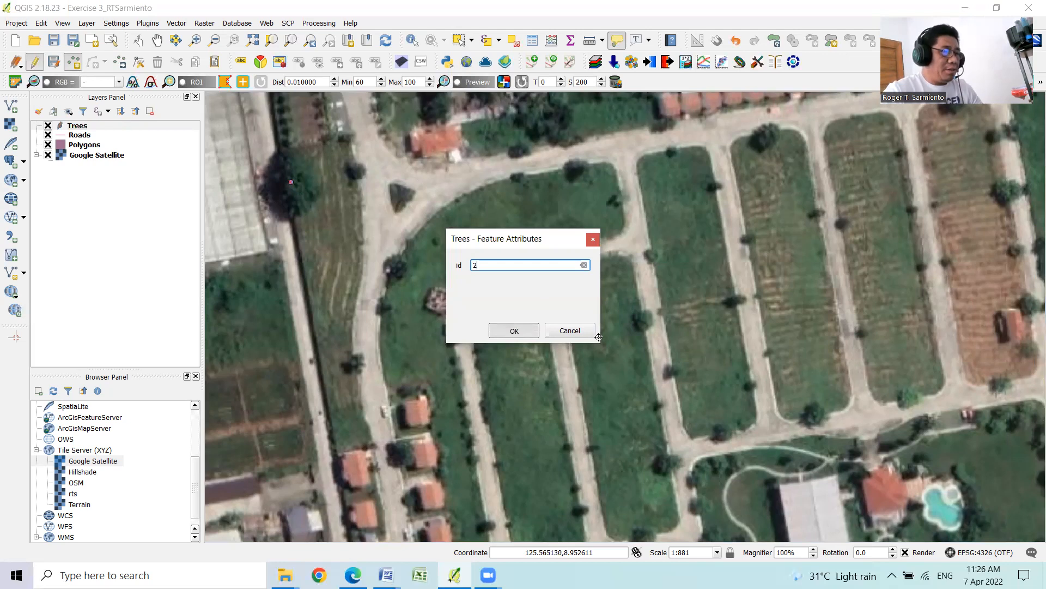
left_click(512, 331)
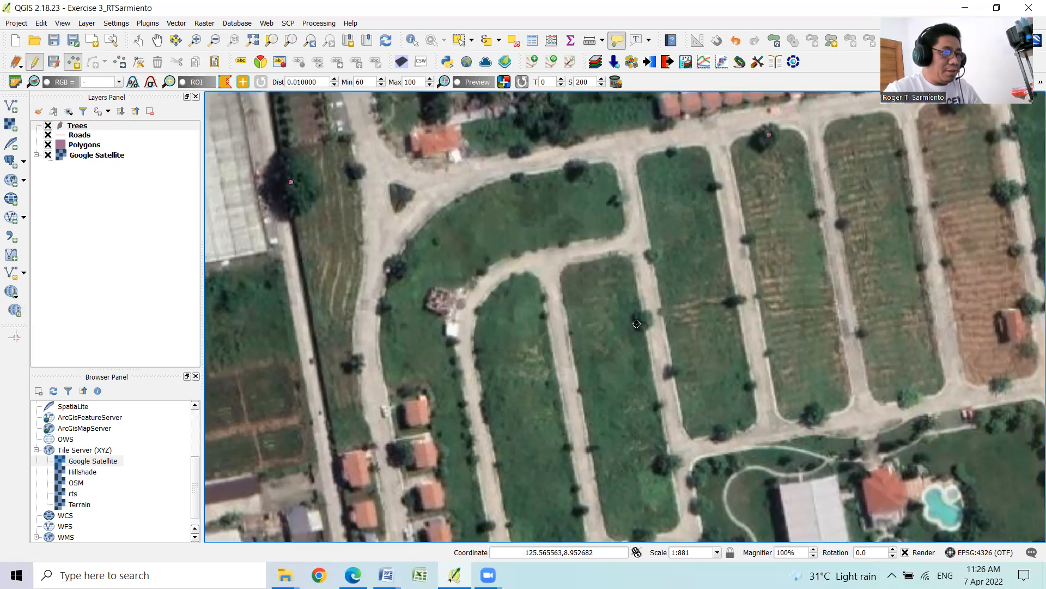
- Add tree points with ids 3 and 4 along the block northwest of the clubhouse, and id 5 on the curved block's northern edge
left_click(628, 379)
type("3")
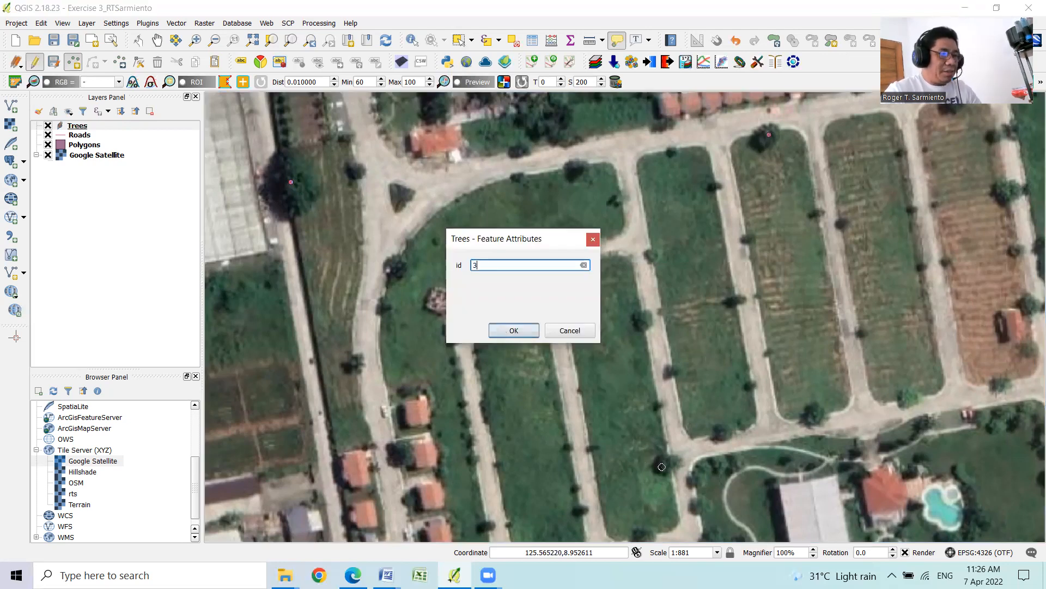
key("Return")
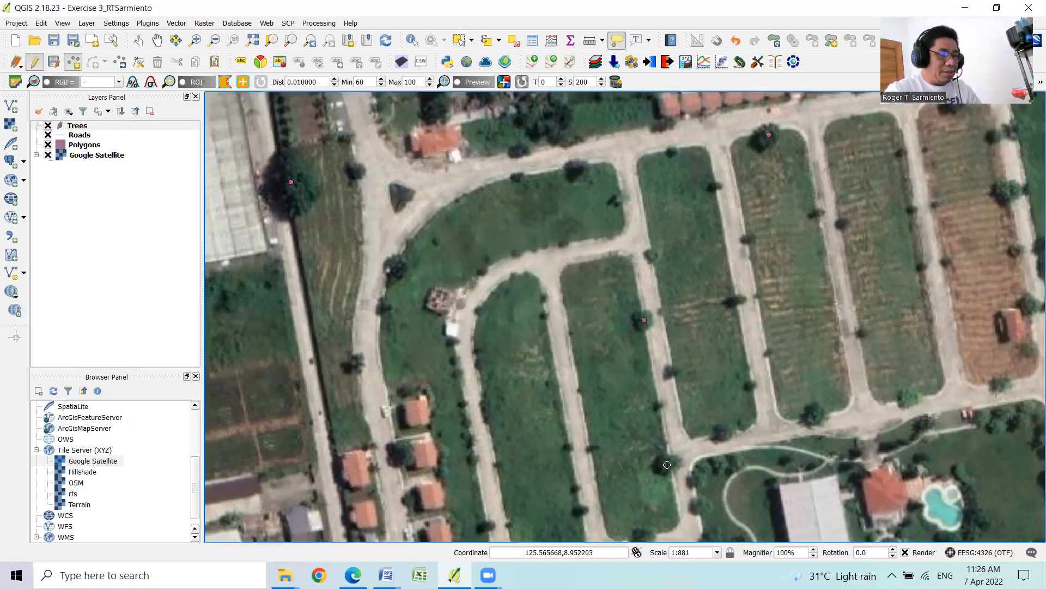
left_click(637, 481)
type("4")
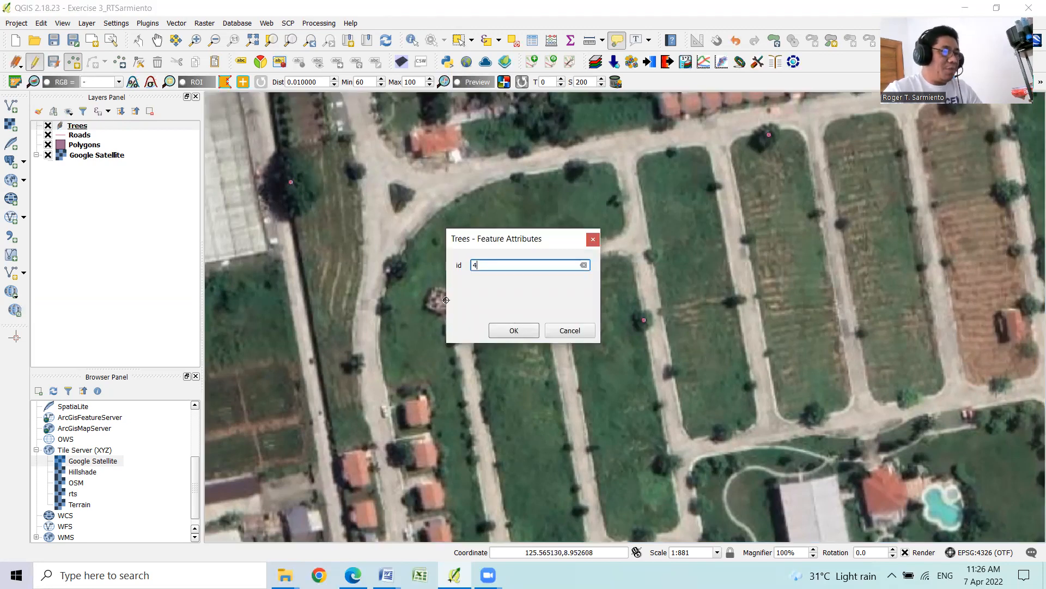
key("Return")
left_click(579, 170)
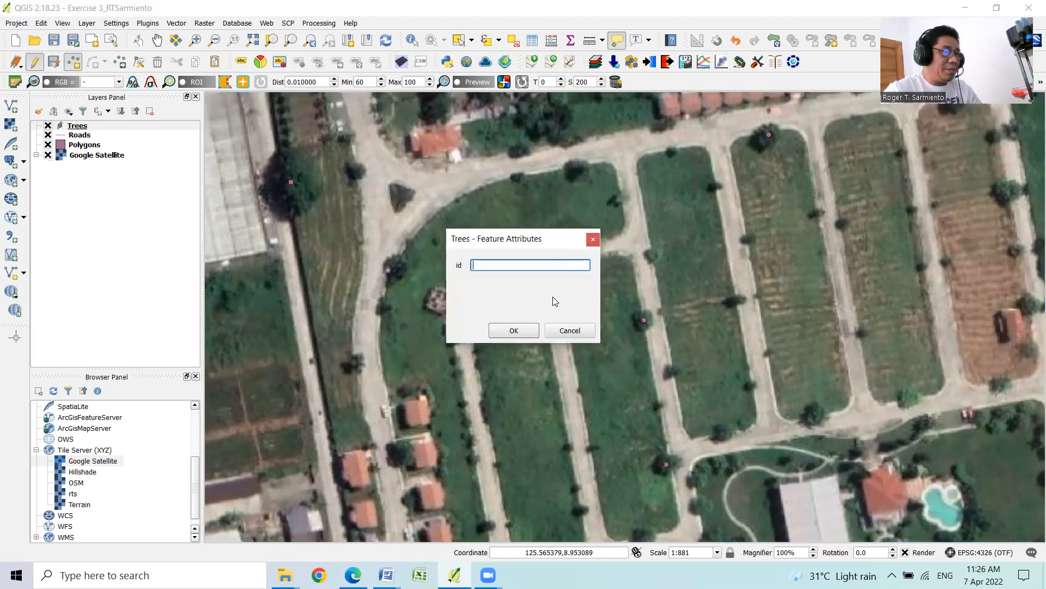
type("5")
left_click(514, 331)
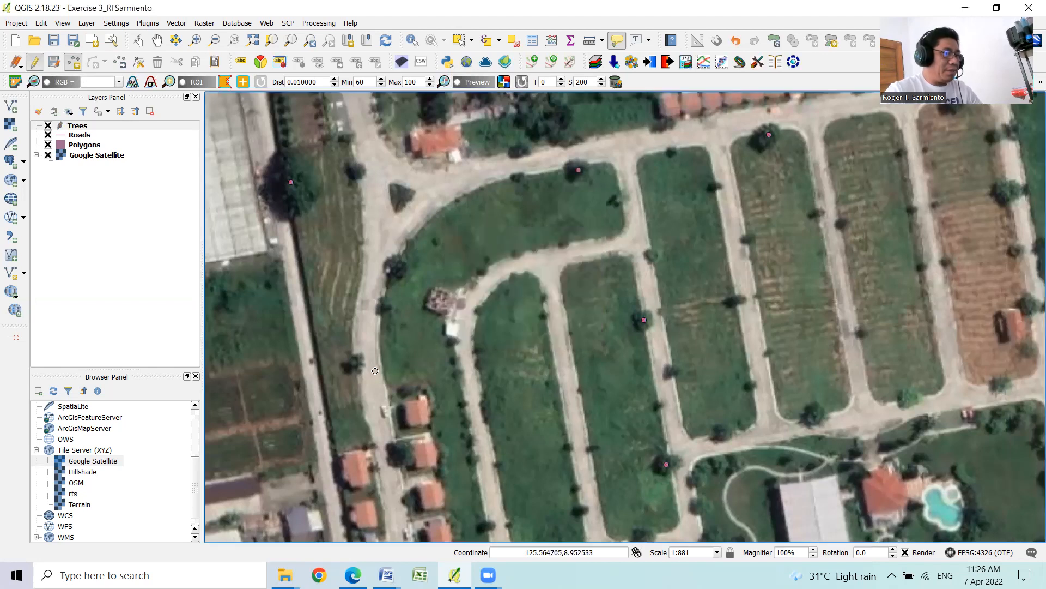
- Add tree points with ids 6 and 7 on the two trees beside the curved western road
left_click(355, 369)
type("6")
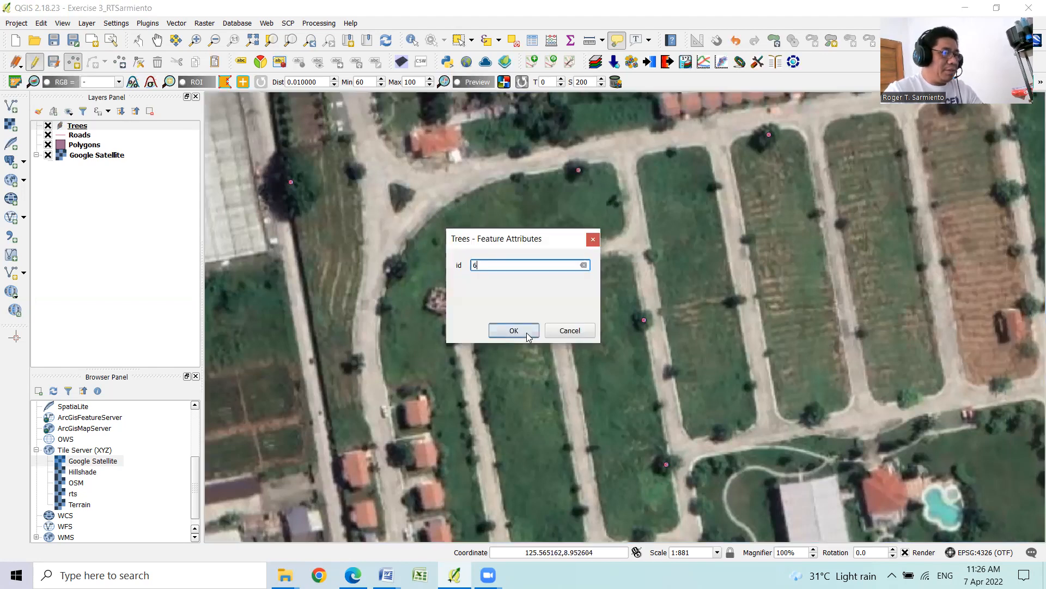
key("Return")
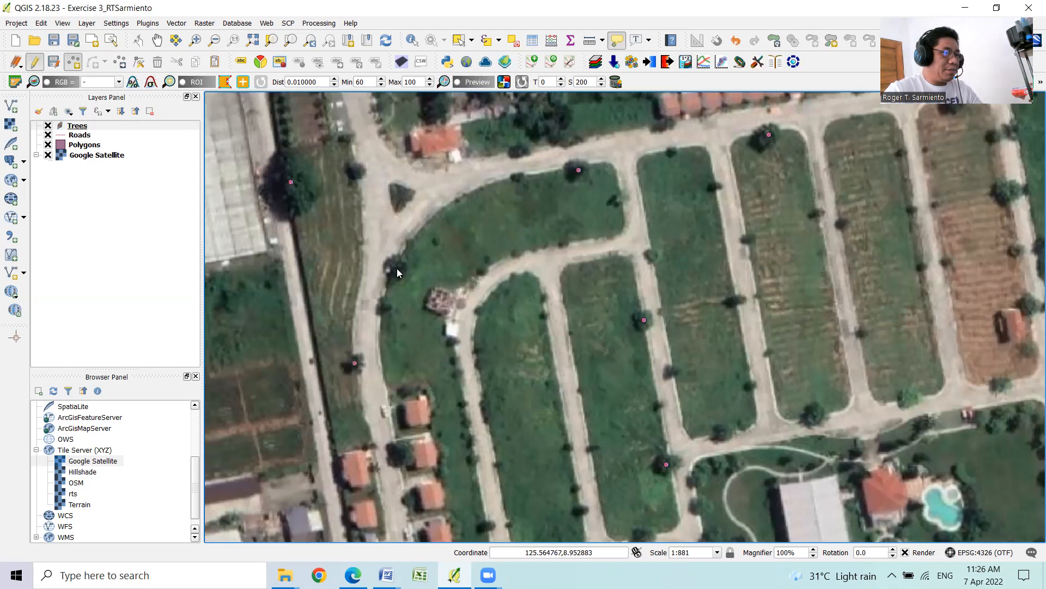
left_click(396, 269)
type("7")
left_click(509, 330)
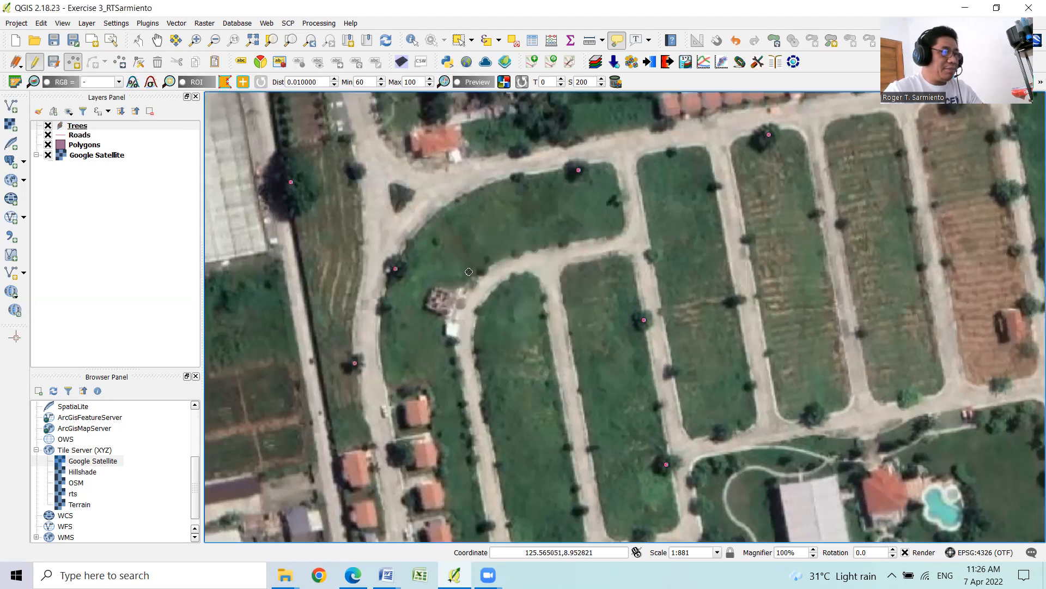
- Add tree points with ids 8 and 9 at the southern ends of the two blocks north of the clubhouse and pool
left_click(816, 416)
type("8")
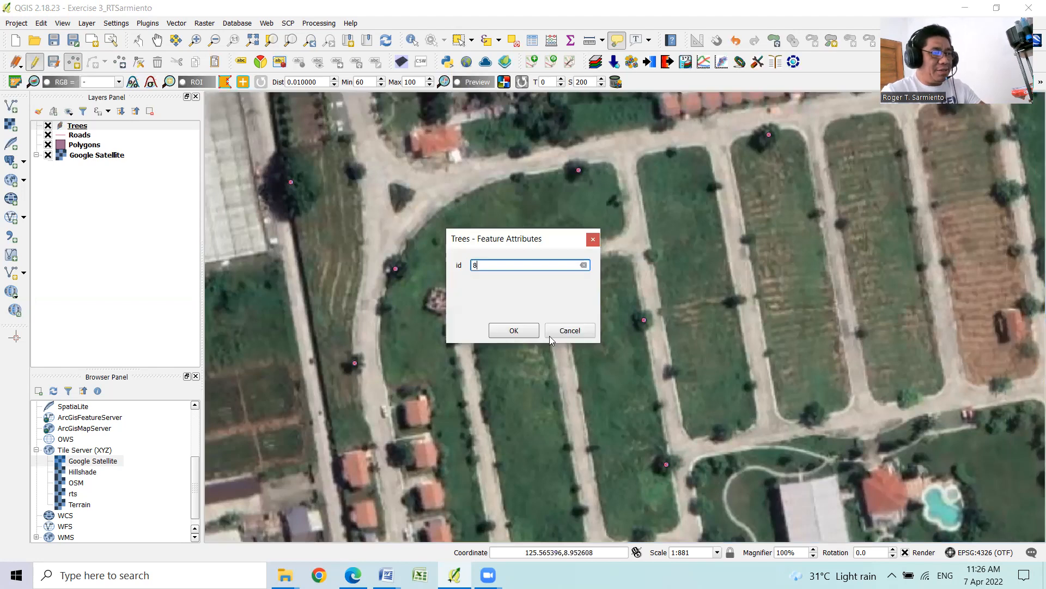
left_click(514, 330)
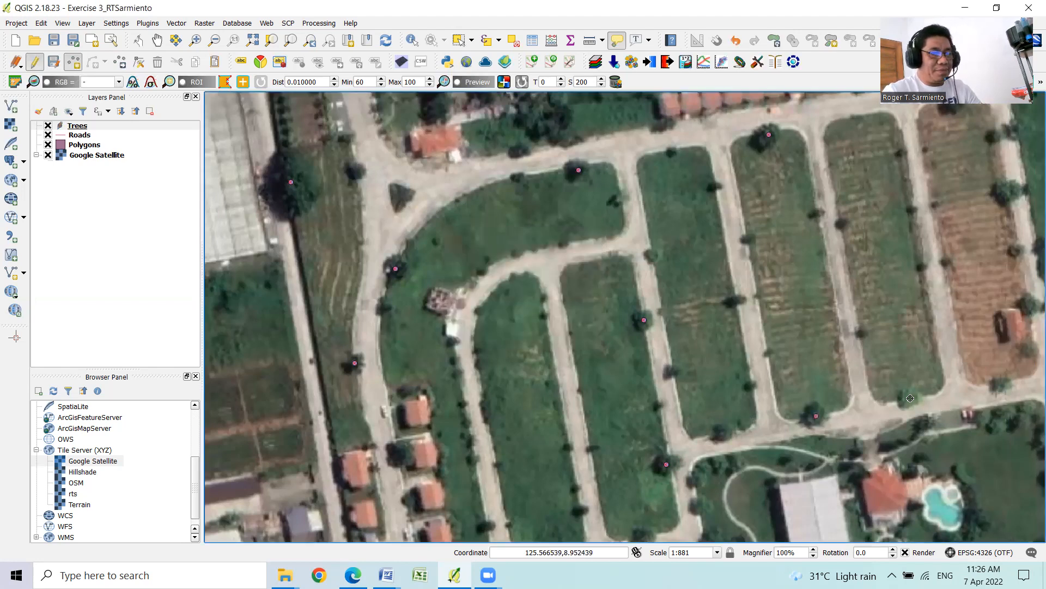
left_click(833, 472)
type("9")
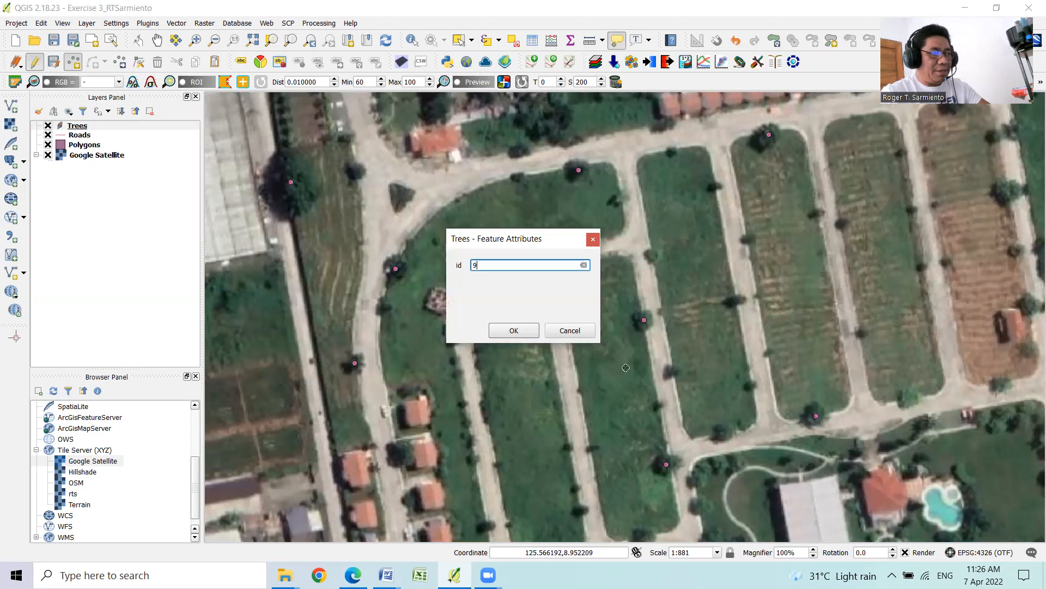
left_click(512, 330)
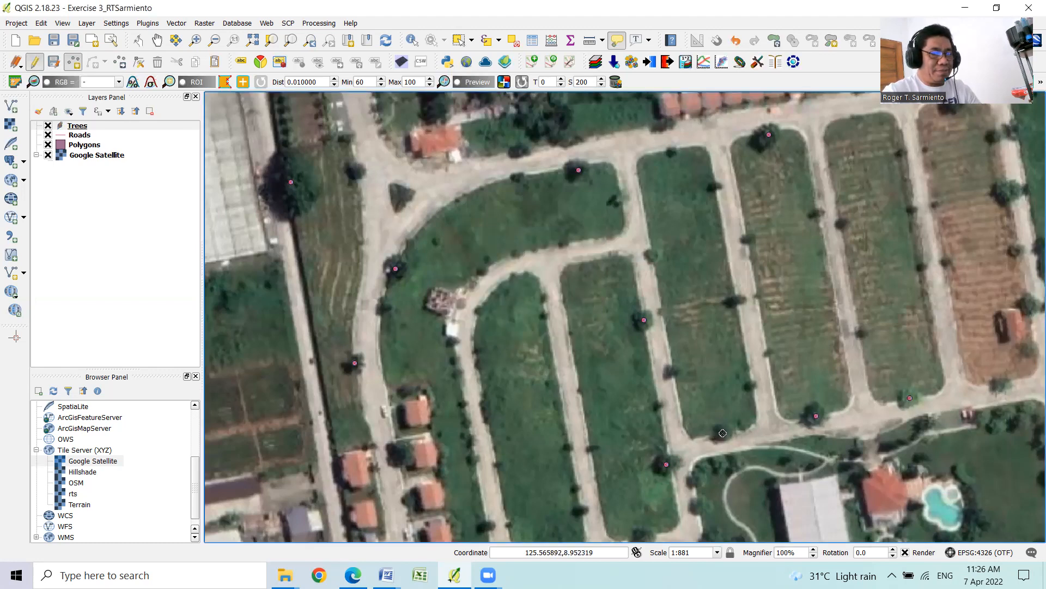
- Add a tree point on the tree at the southern end of the block northwest of the clubhouse and show the Trees layer's feature count
left_click(705, 457)
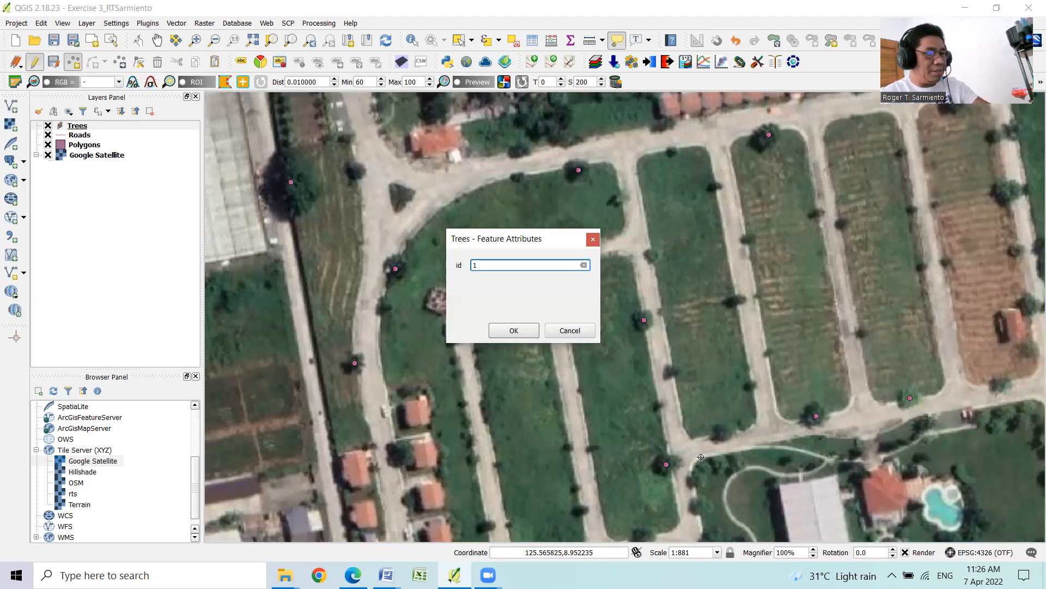
left_click(513, 331)
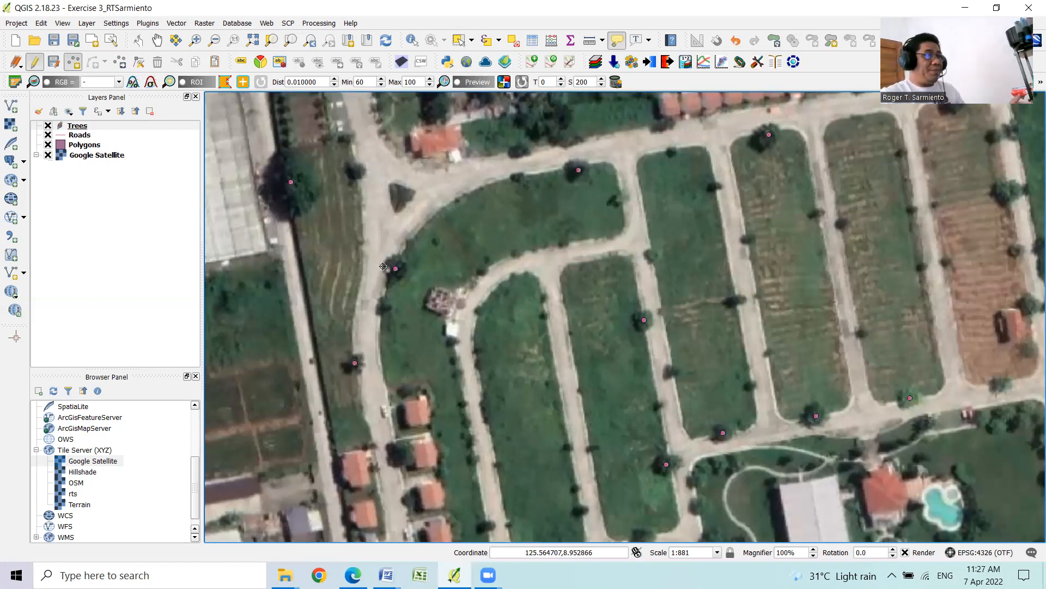
right_click(83, 127)
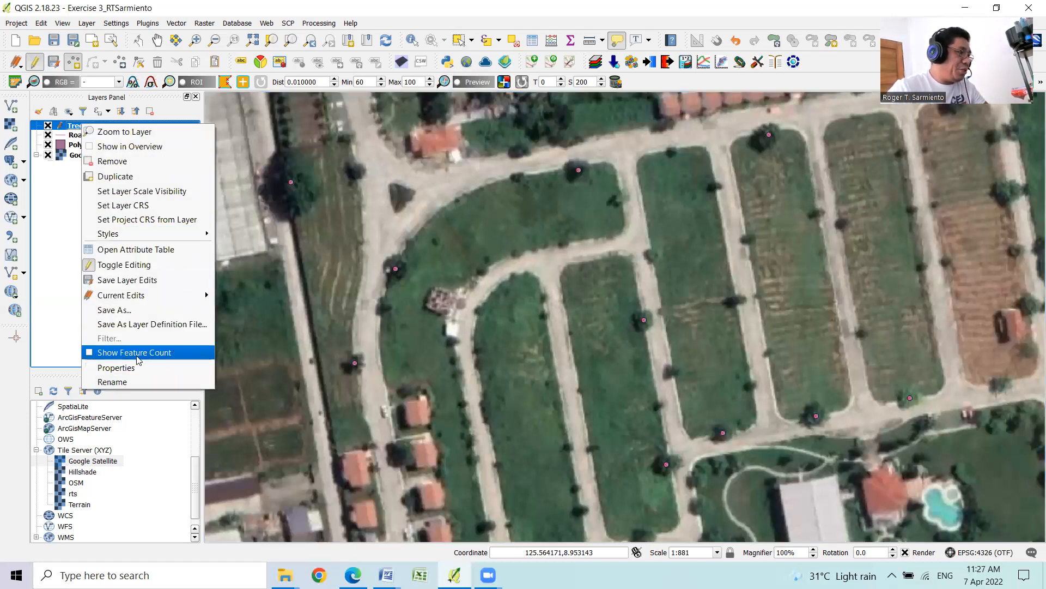
left_click(90, 353)
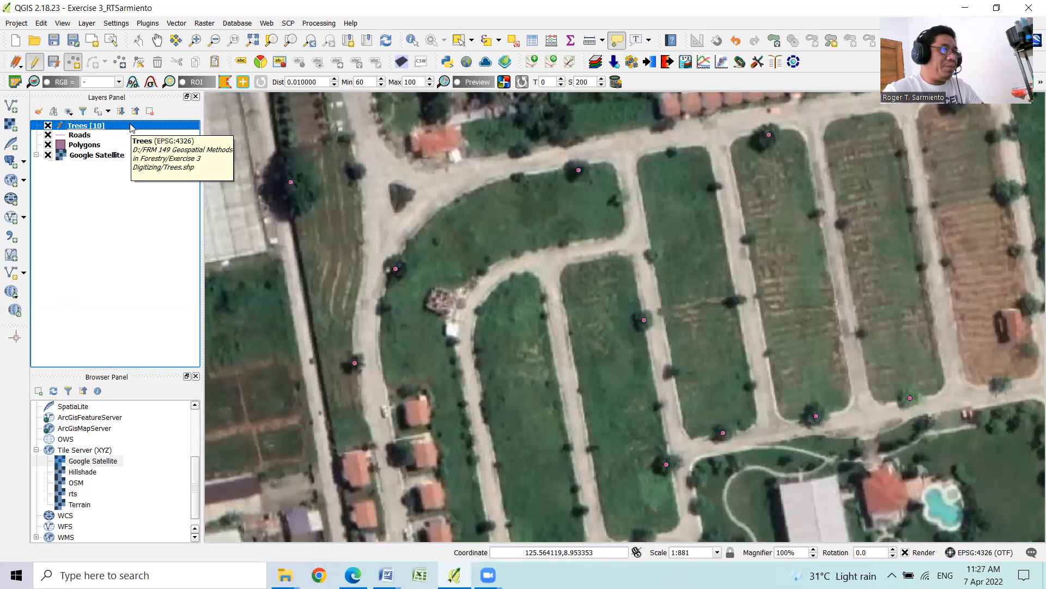
- Save the Trees layer's edits and end its editing session
left_click(54, 64)
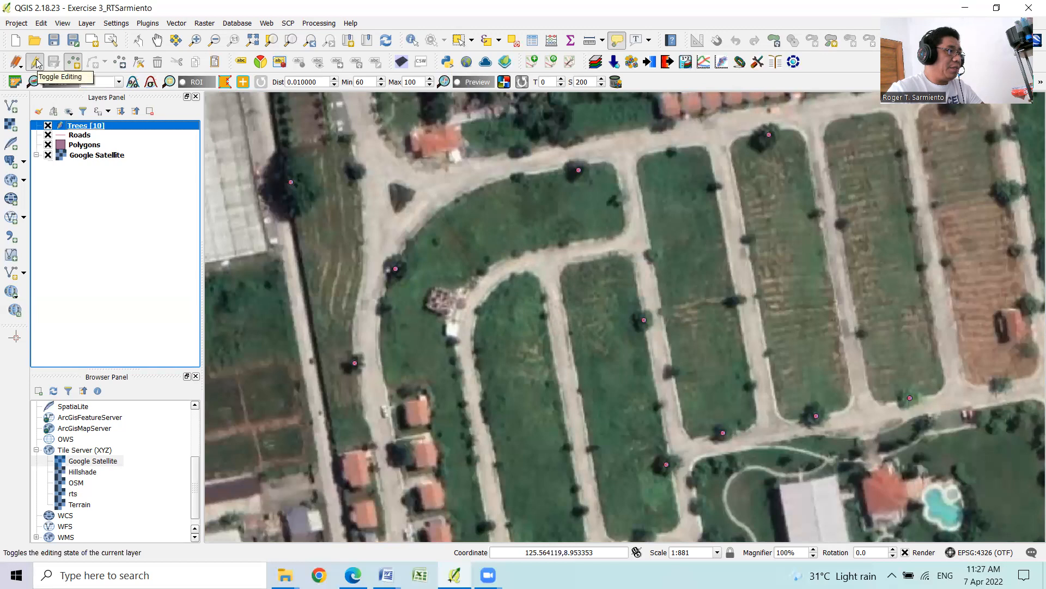
left_click(36, 62)
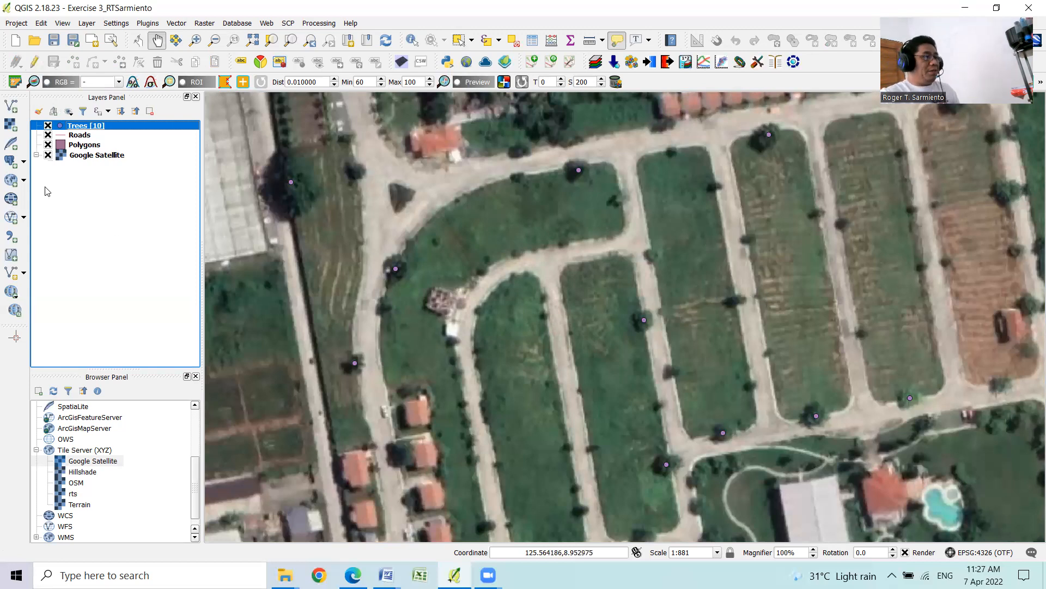
- Hide and restore the Google Satellite layer twice to examine the digitized tree points on their own
left_click(47, 155)
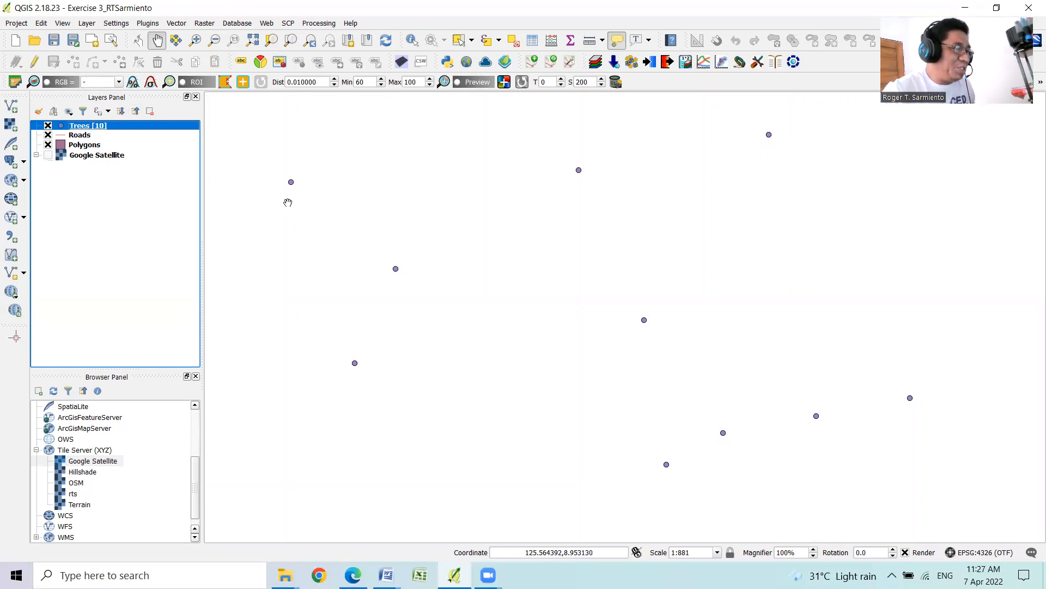
left_click(48, 154)
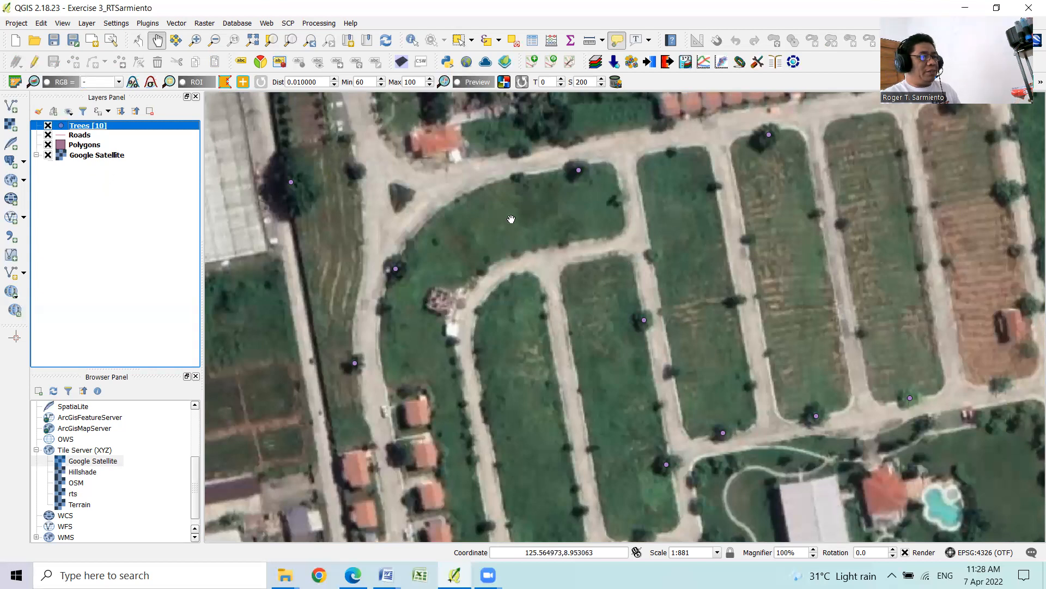
left_click(48, 155)
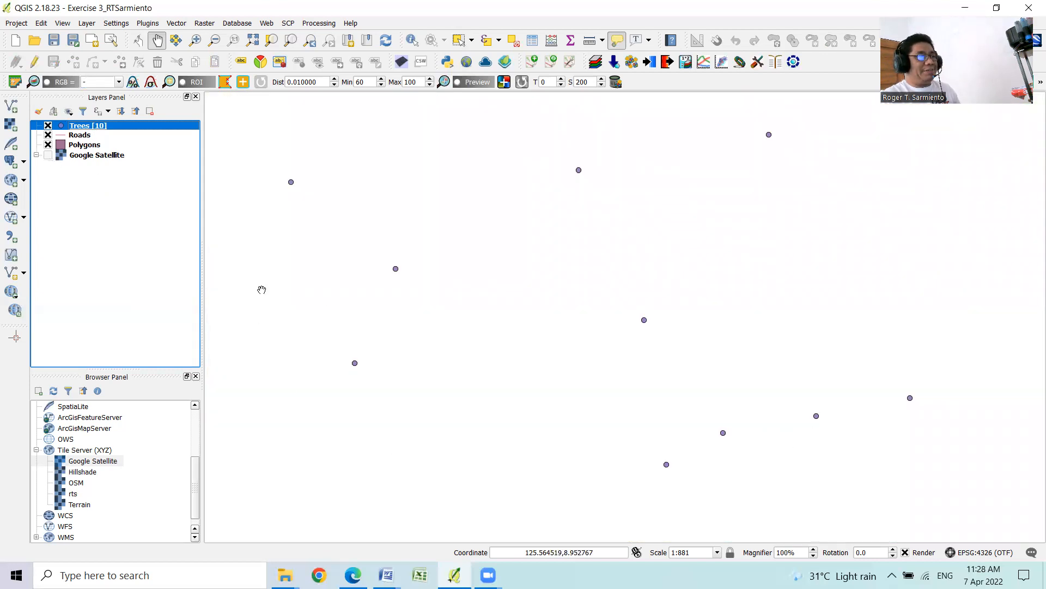
left_click(48, 155)
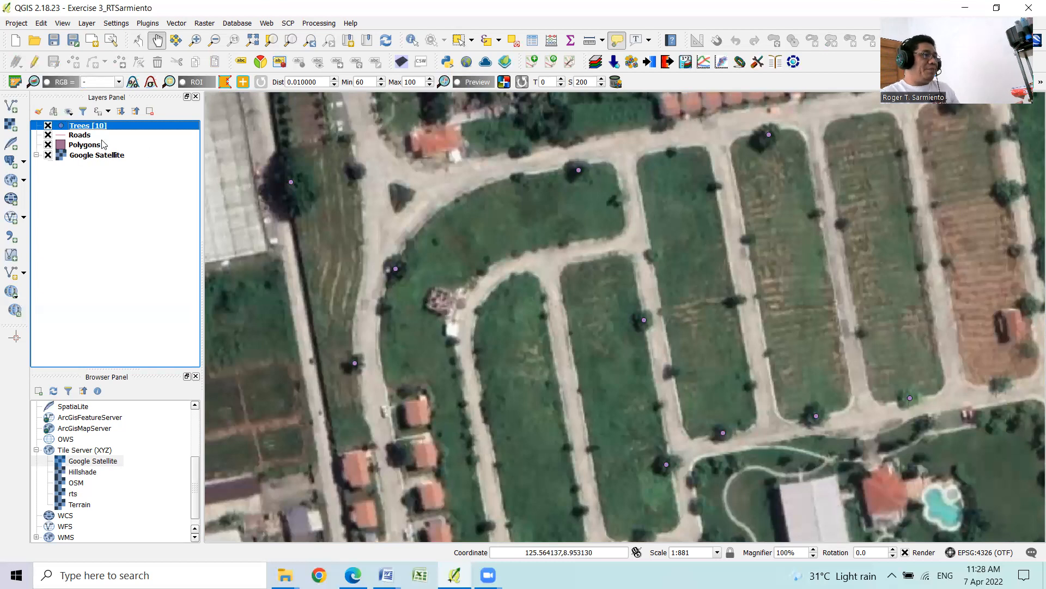
- Make Roads the current layer and set the snapping options to Advanced layer selection with Roads enabled, snapping to vertex and segment
left_click(80, 136)
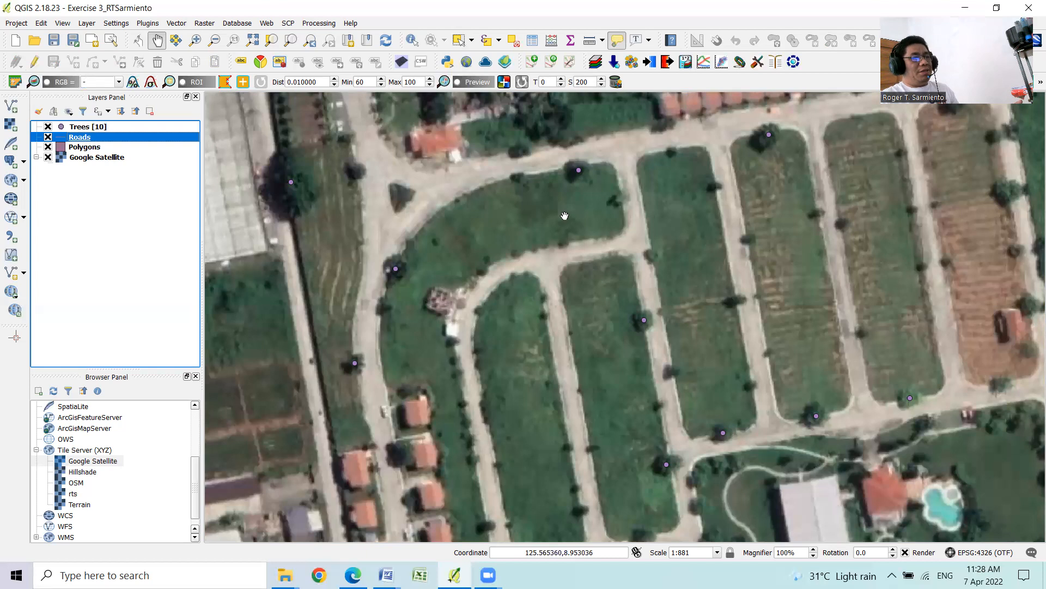
left_click_drag(543, 191, 558, 260)
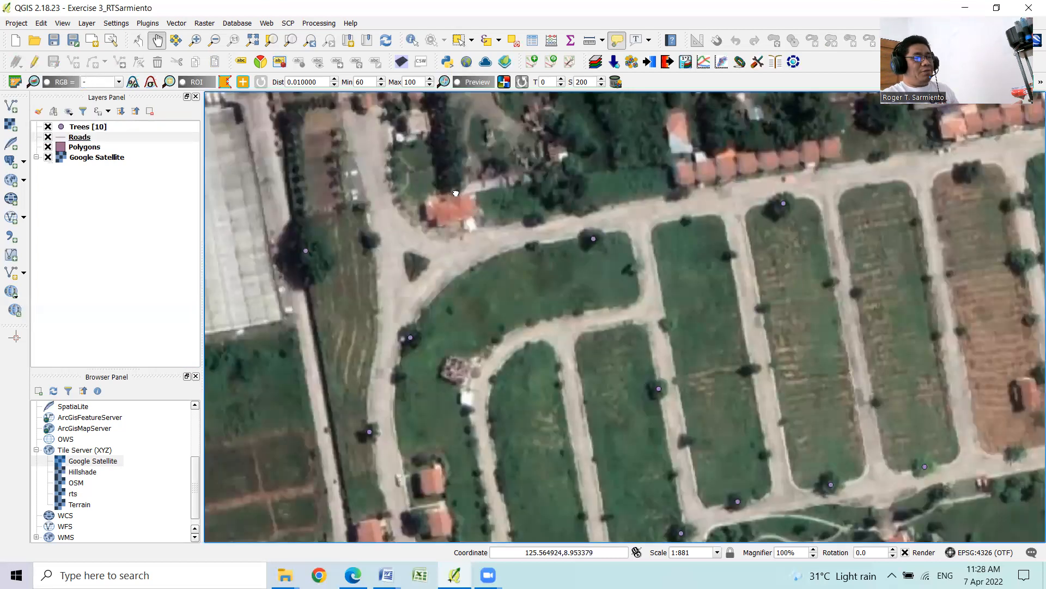
left_click_drag(456, 193, 460, 223)
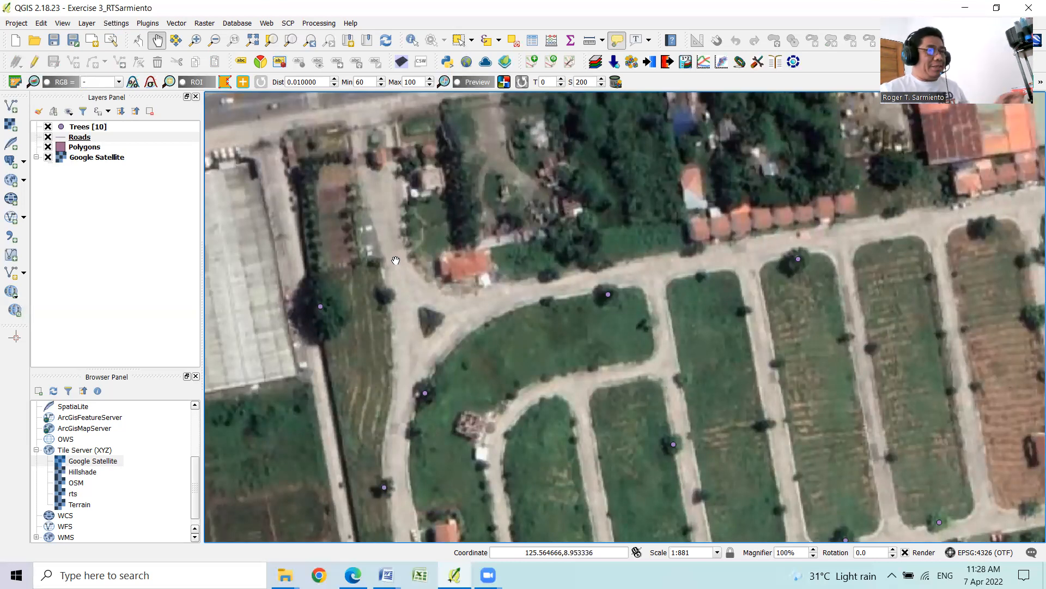
left_click(116, 23)
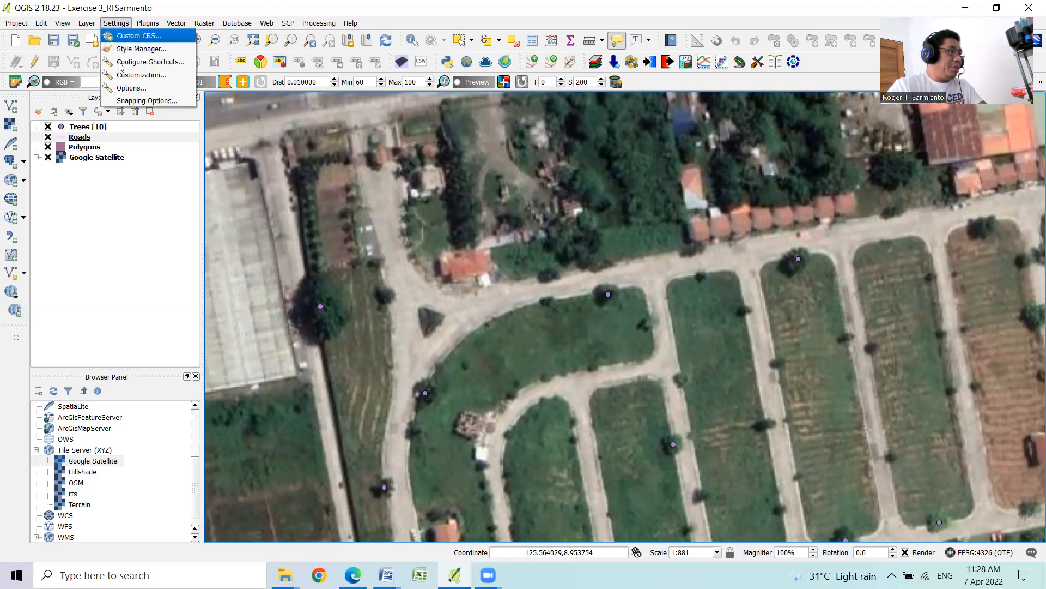
left_click(163, 102)
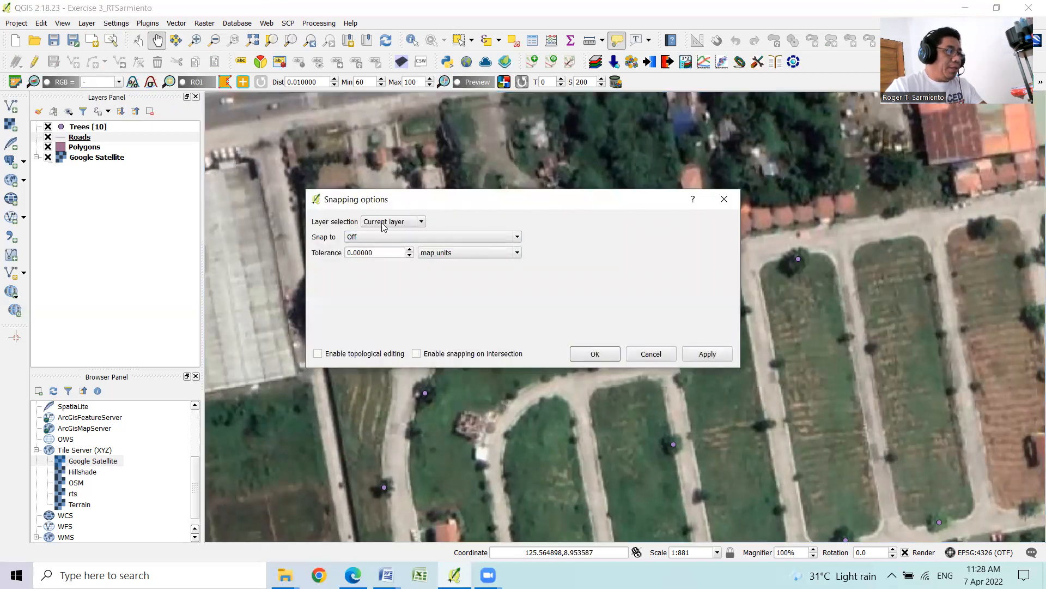
left_click(423, 222)
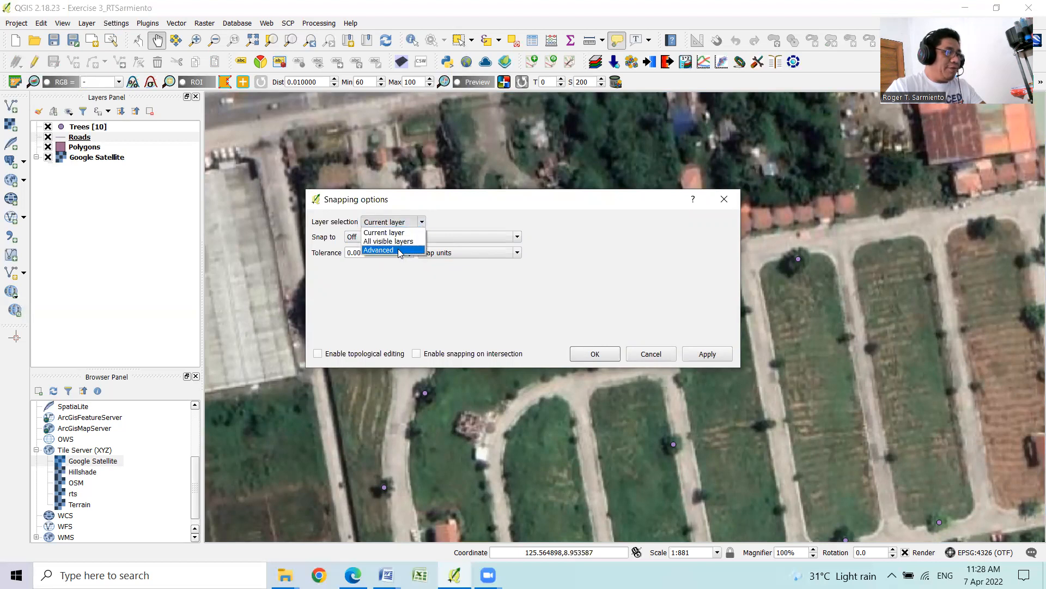
left_click(401, 250)
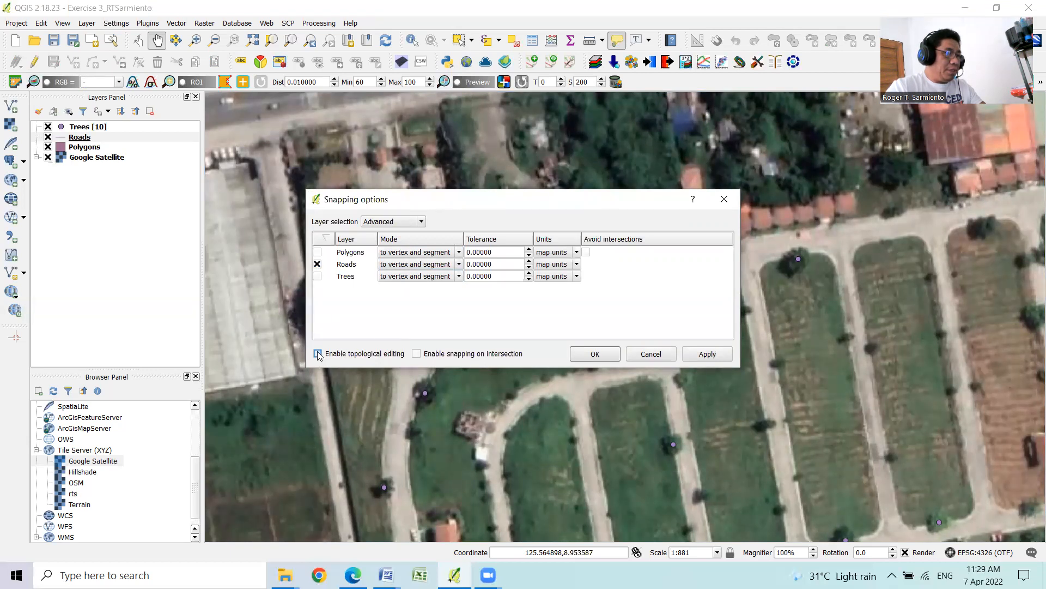
- Set the Roads layer's snapping tolerance to 5.00000 map units
left_click(529, 261)
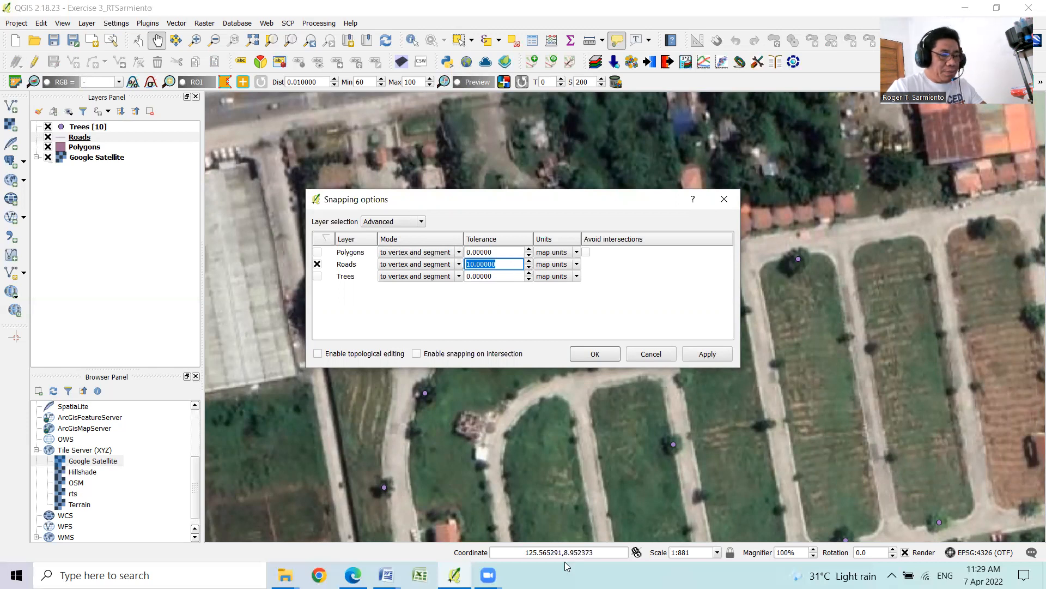
left_click(576, 264)
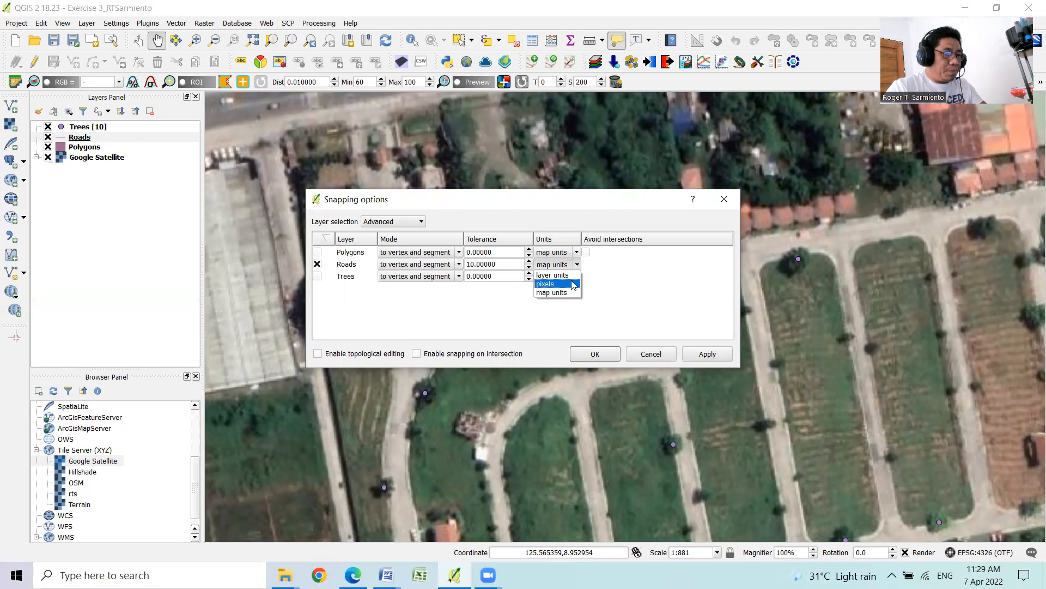
left_click(551, 202)
left_click(529, 267)
left_click(529, 267)
left_click(530, 267)
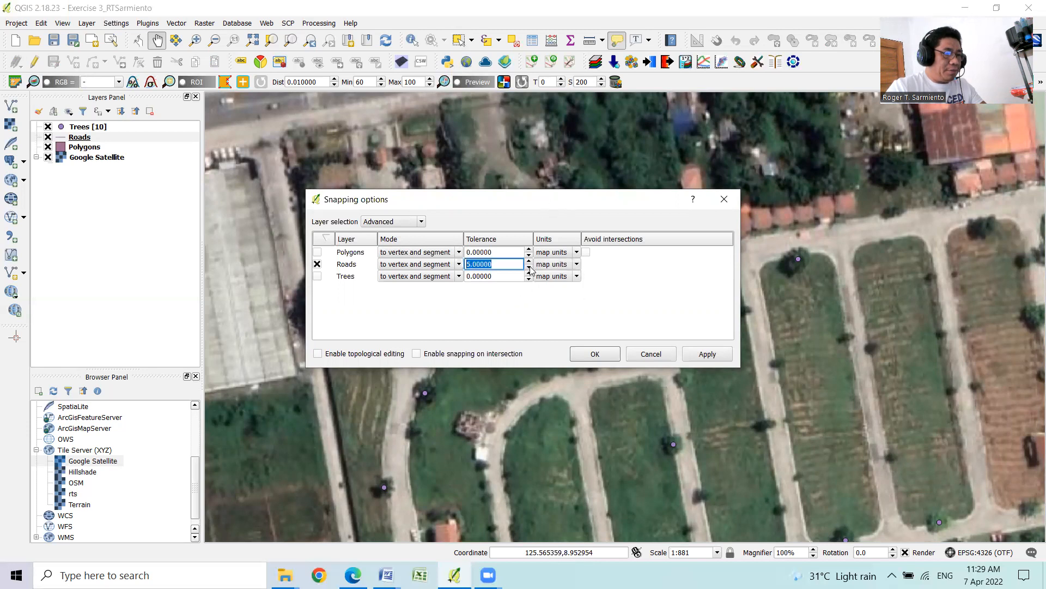
- Enable snapping on intersection and topological editing, and apply the snapping options
left_click(417, 354)
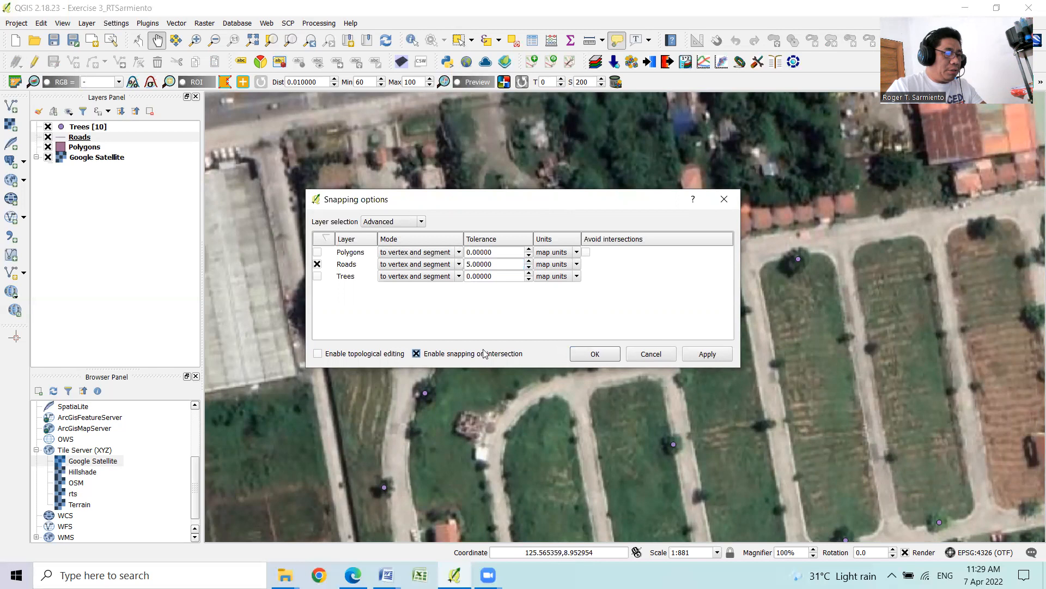
left_click(318, 353)
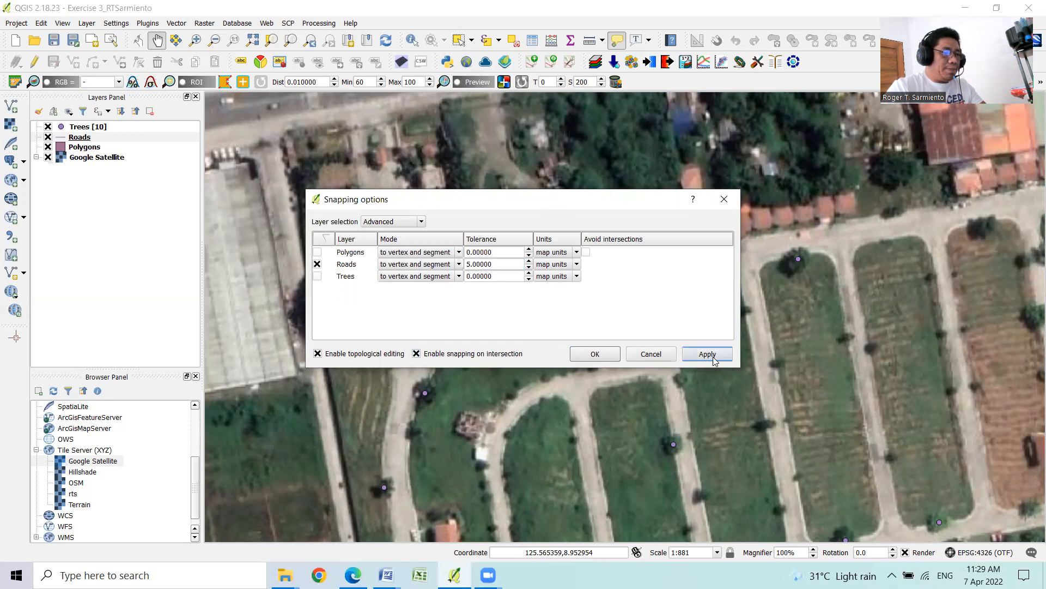
left_click(597, 355)
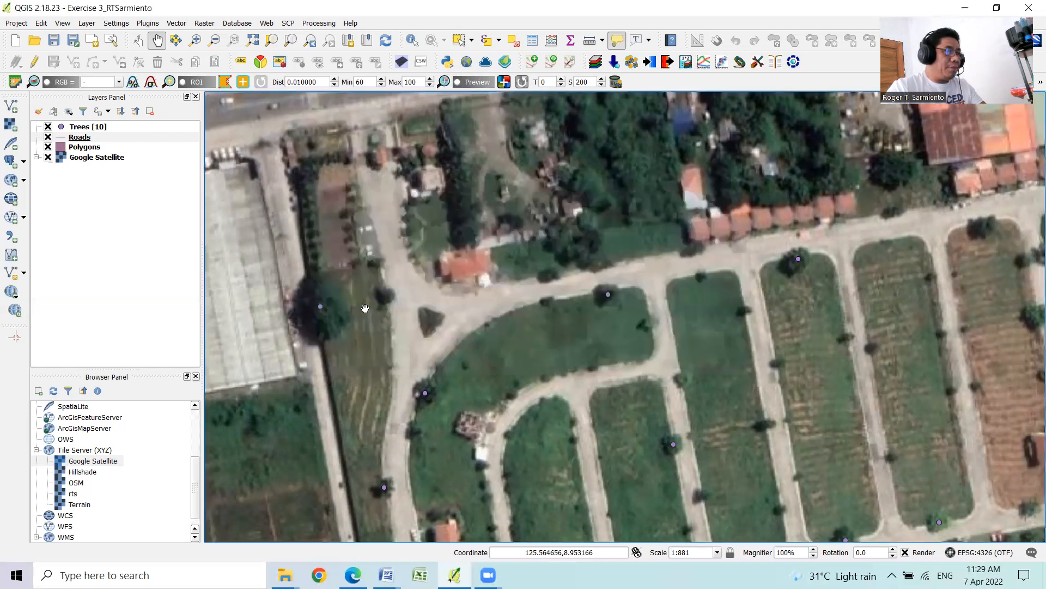
- Select the Roads layer again and review its snapping options, accepting them as they are
left_click(82, 138)
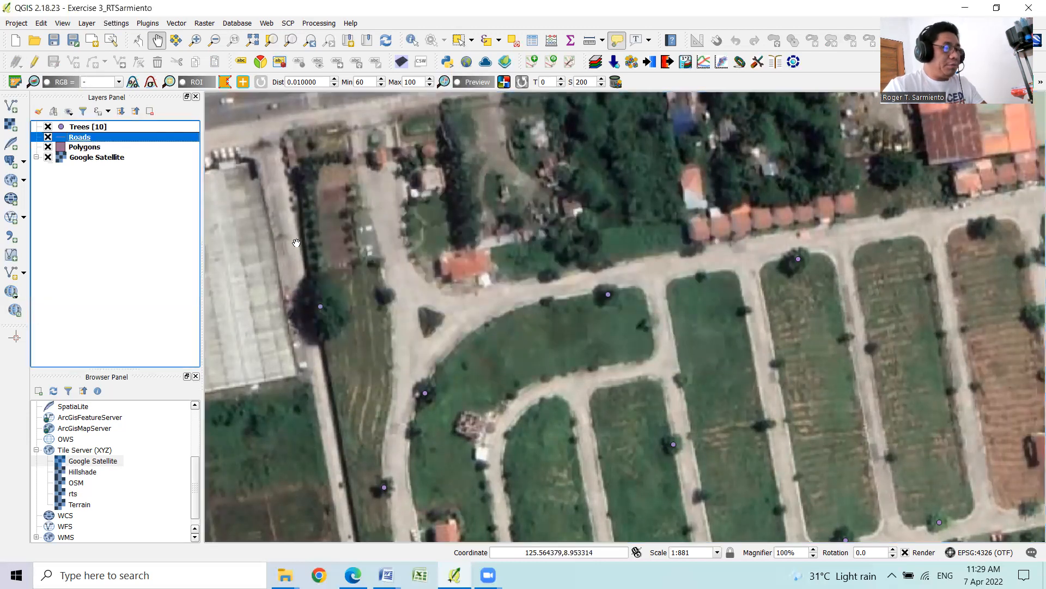
left_click(157, 39)
left_click(116, 23)
left_click(143, 97)
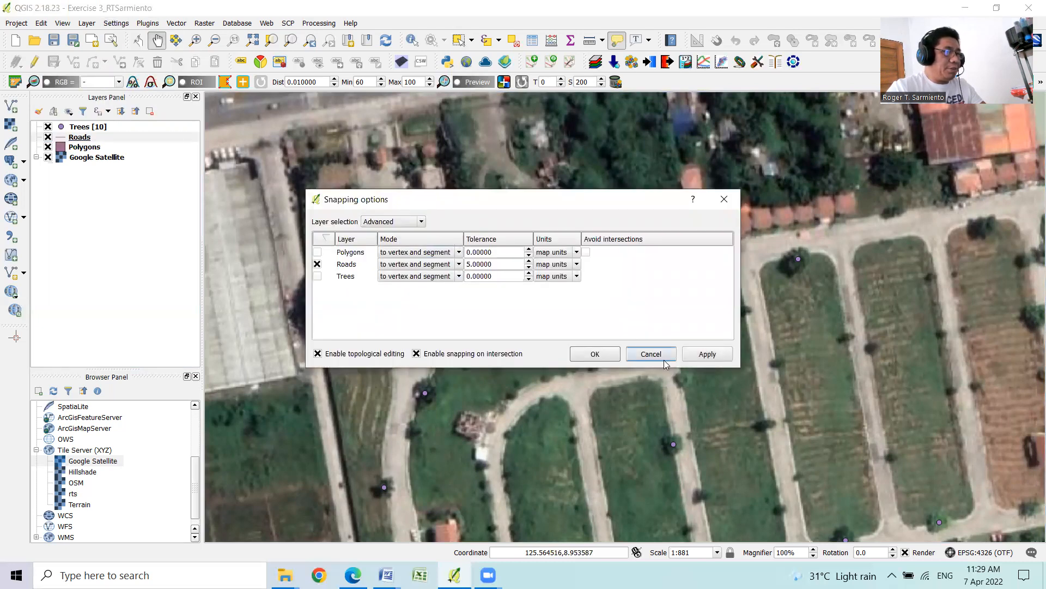
left_click(595, 354)
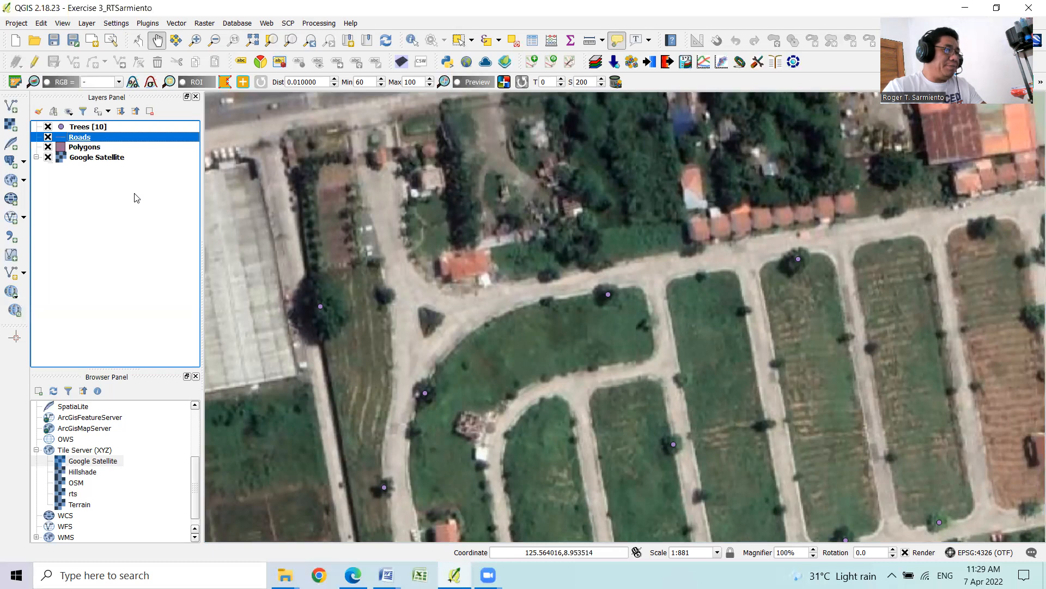
- Start editing Roads and digitize a road from the northwest entrance around the bend and along the northern street to its east end, with id 1
left_click(34, 65)
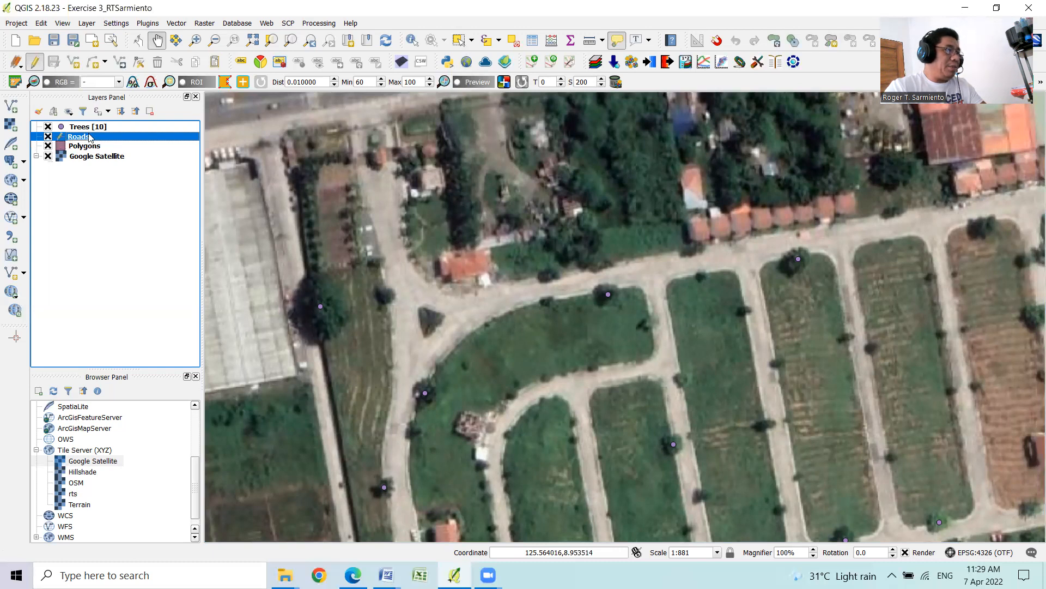
left_click(73, 64)
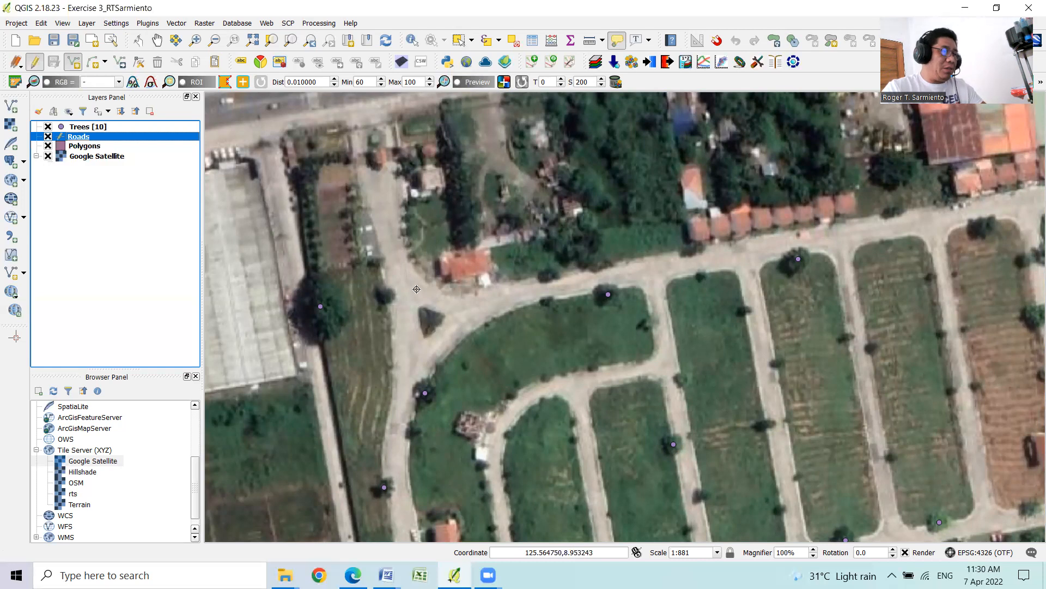
left_click(377, 168)
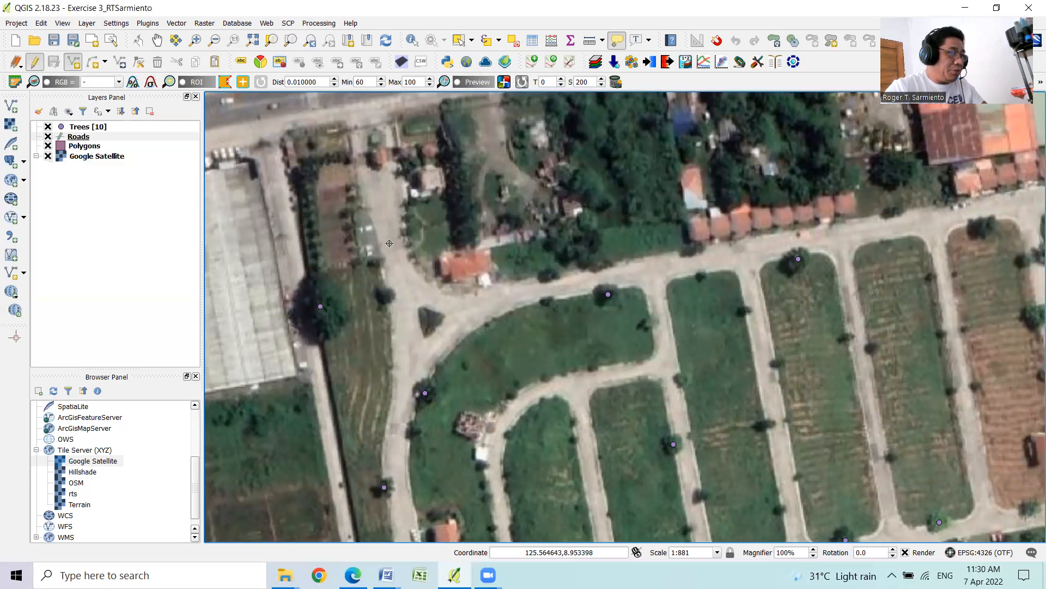
left_click(402, 282)
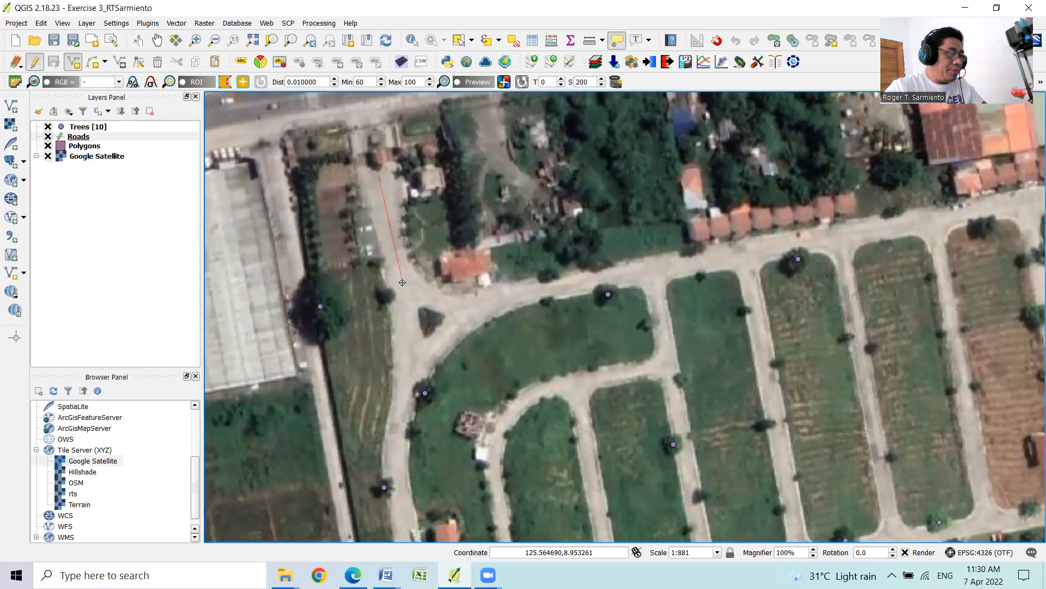
left_click(435, 299)
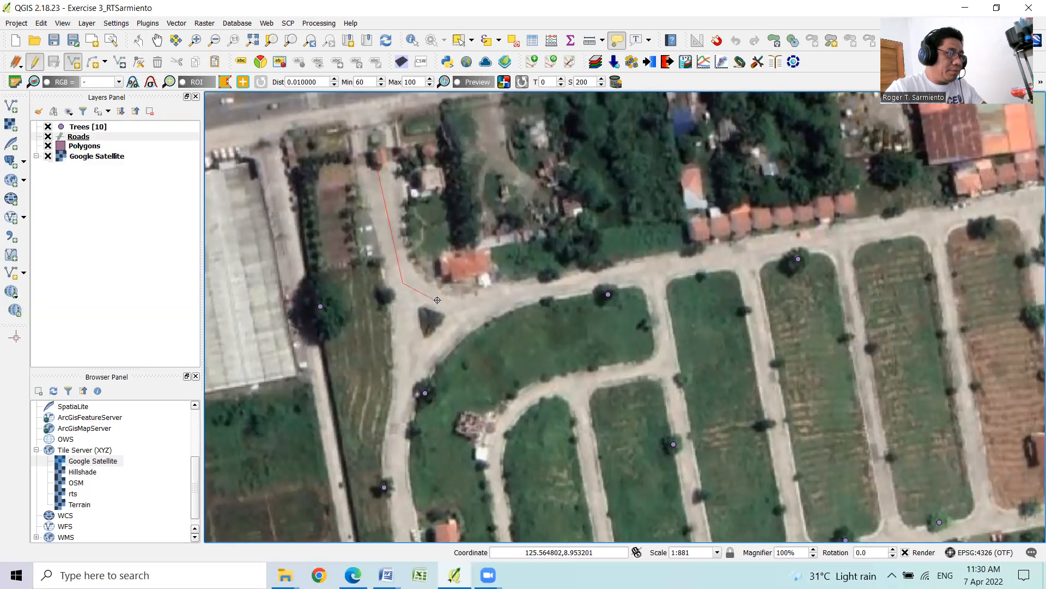
left_click(472, 306)
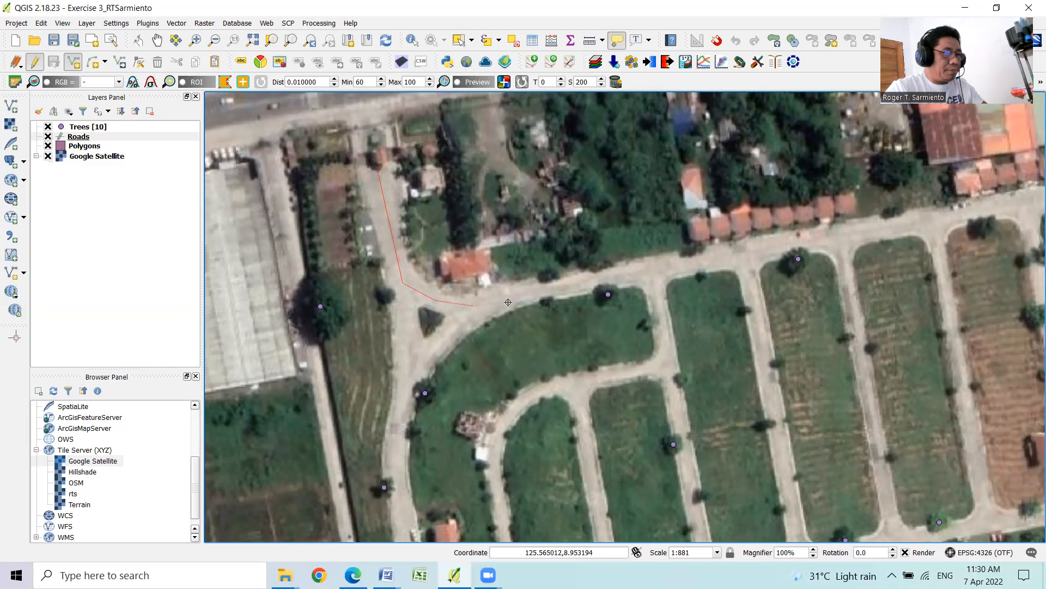
left_click(534, 289)
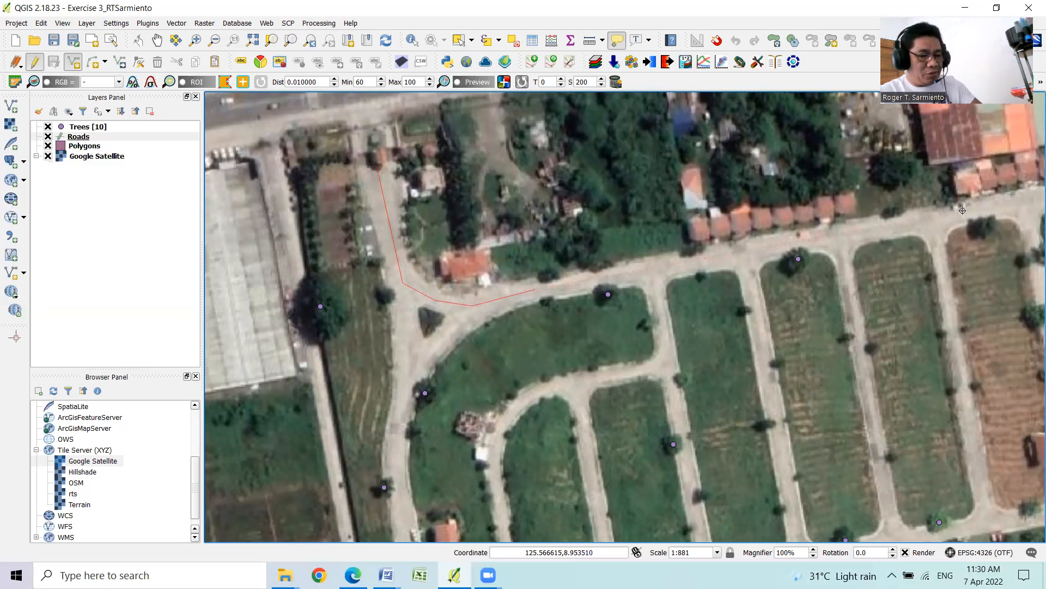
key("Right")
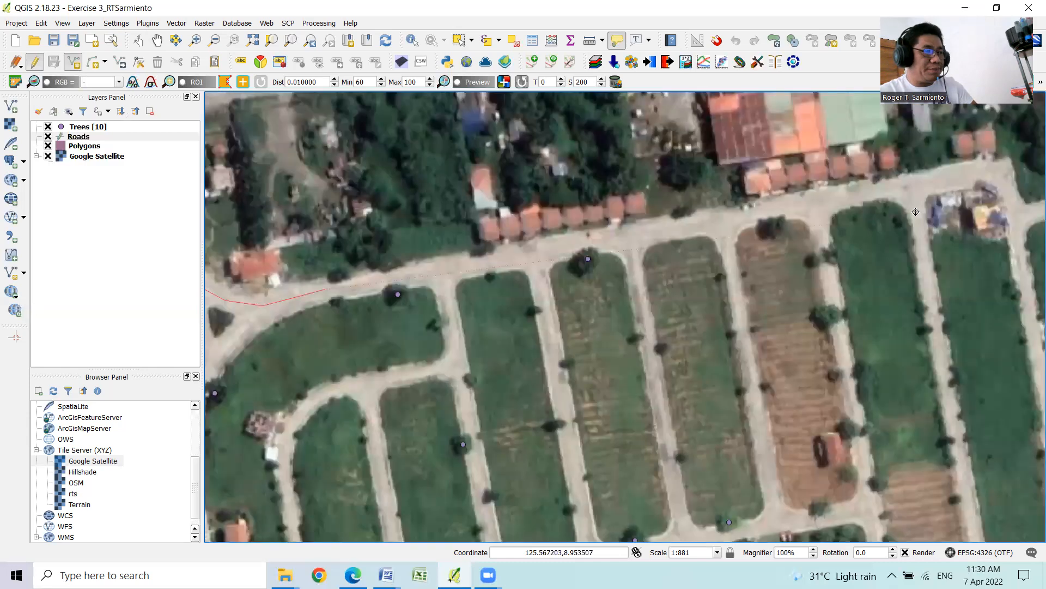
left_click(1004, 168)
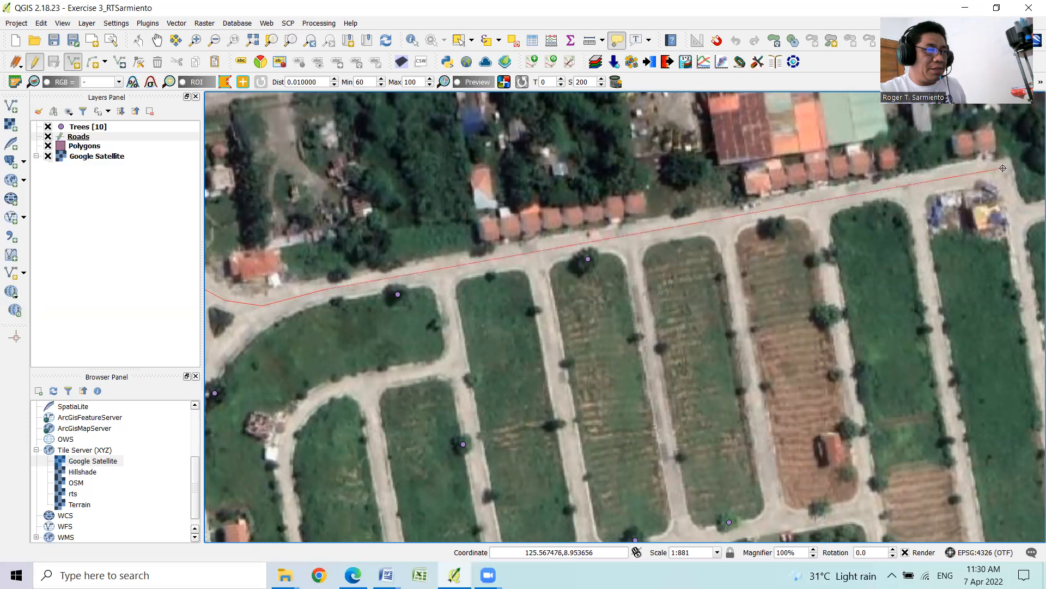
right_click(1004, 168)
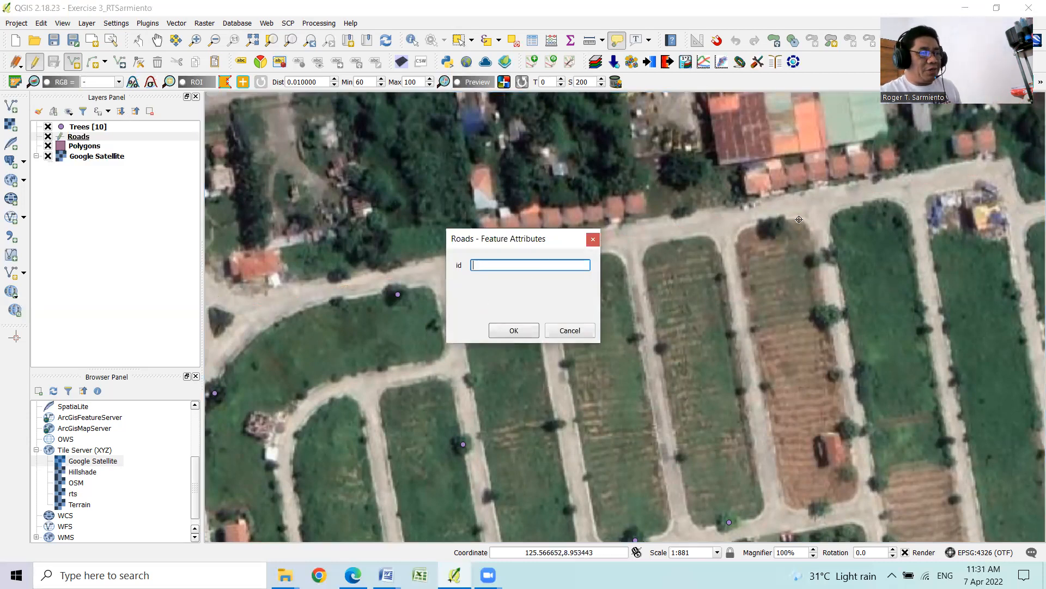
type("1")
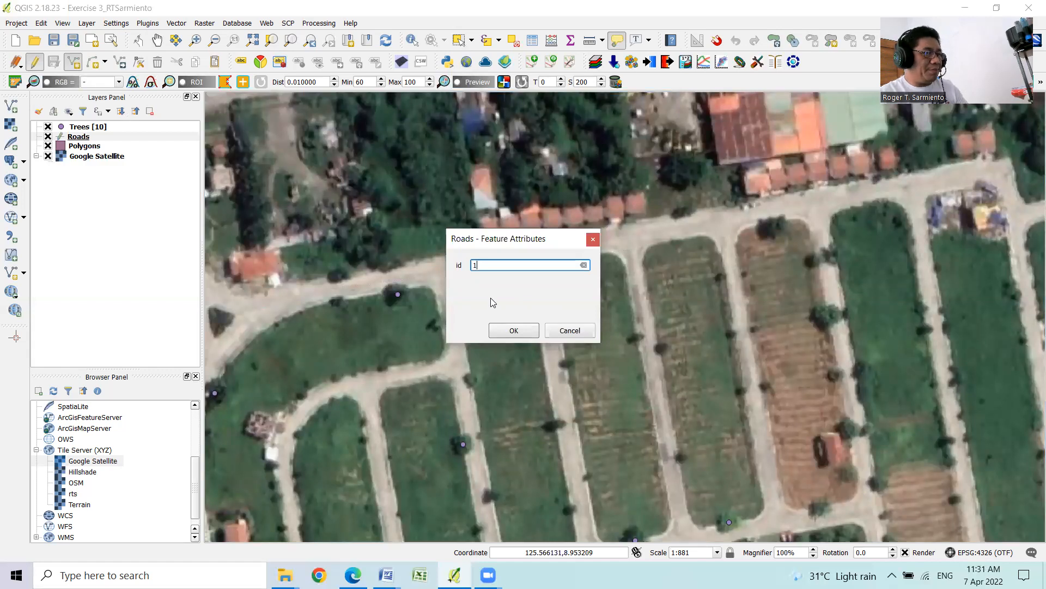
left_click(525, 332)
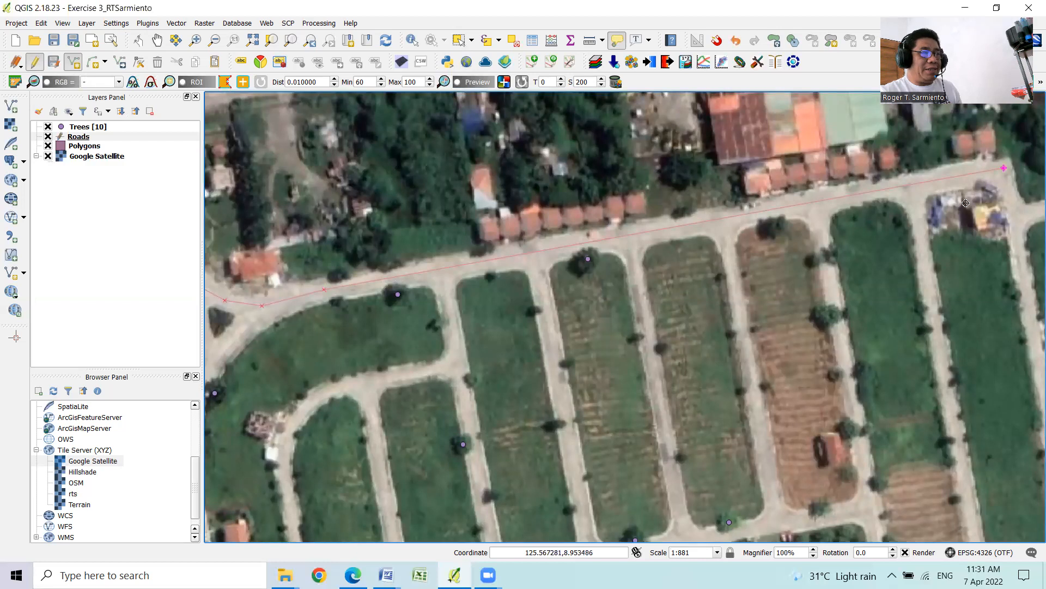
- Set the Roads layer's snapping tolerance to 0.5 map units and accept the snapping options
key("Left")
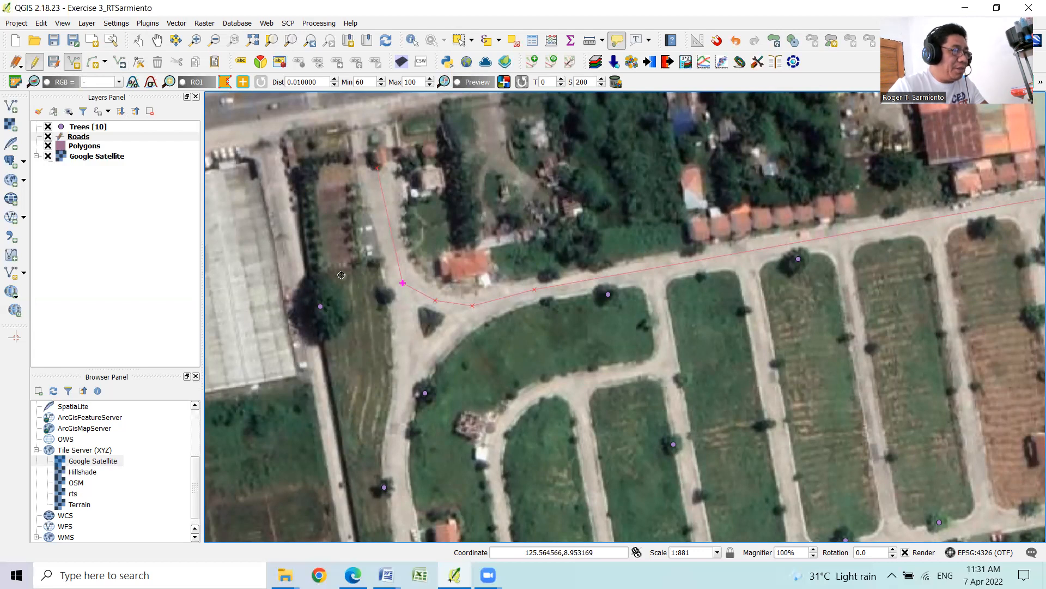
left_click(116, 22)
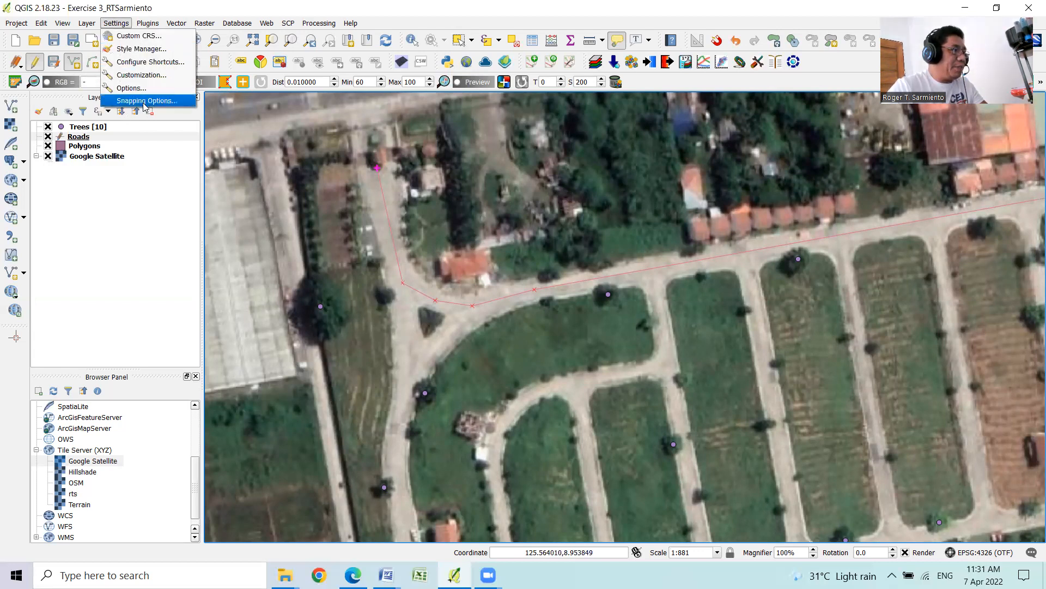
left_click(145, 102)
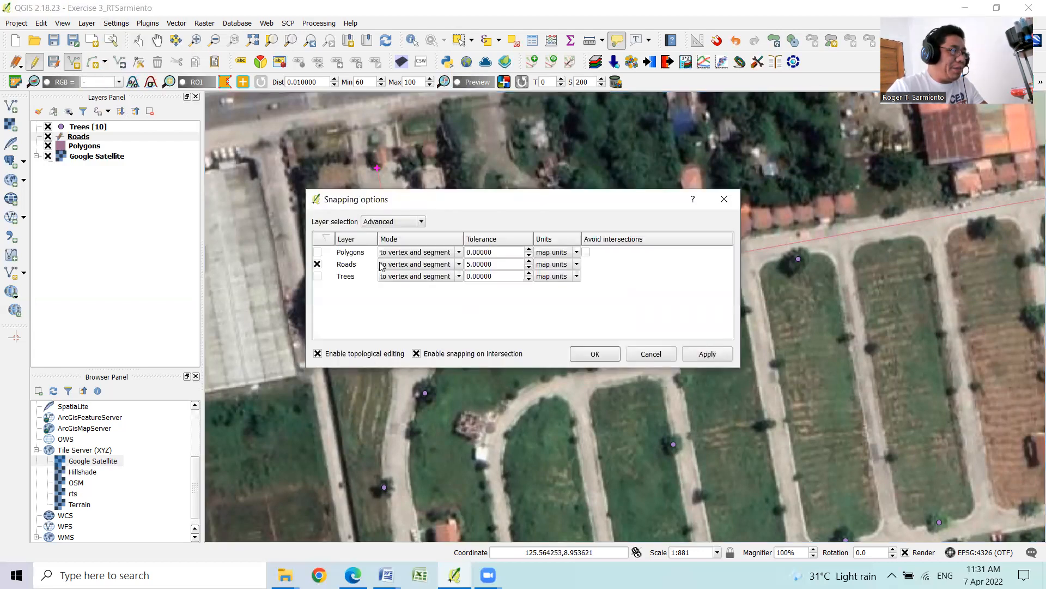
left_click(529, 267)
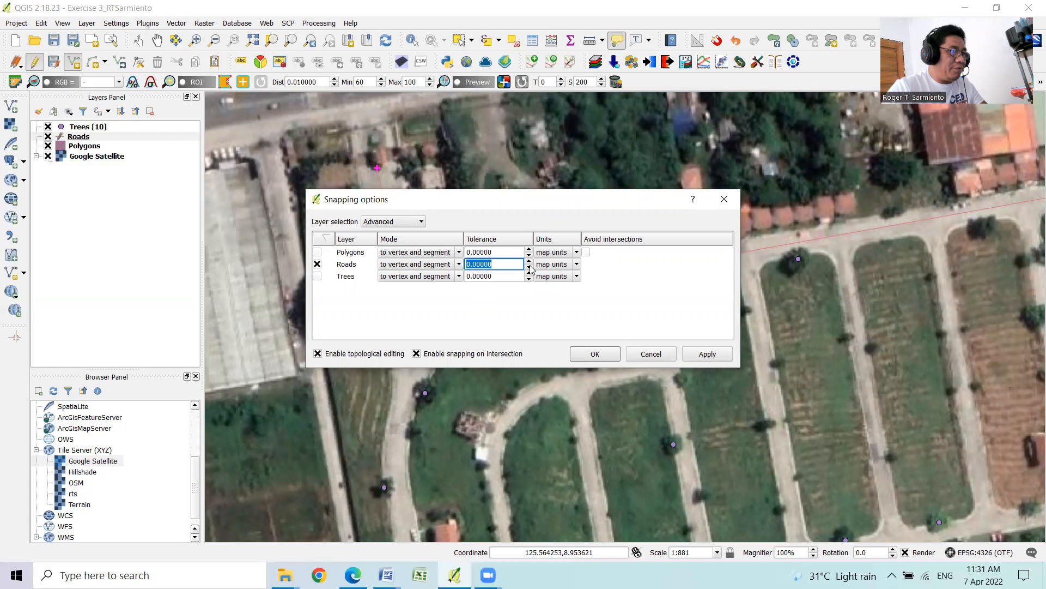
type("0.5")
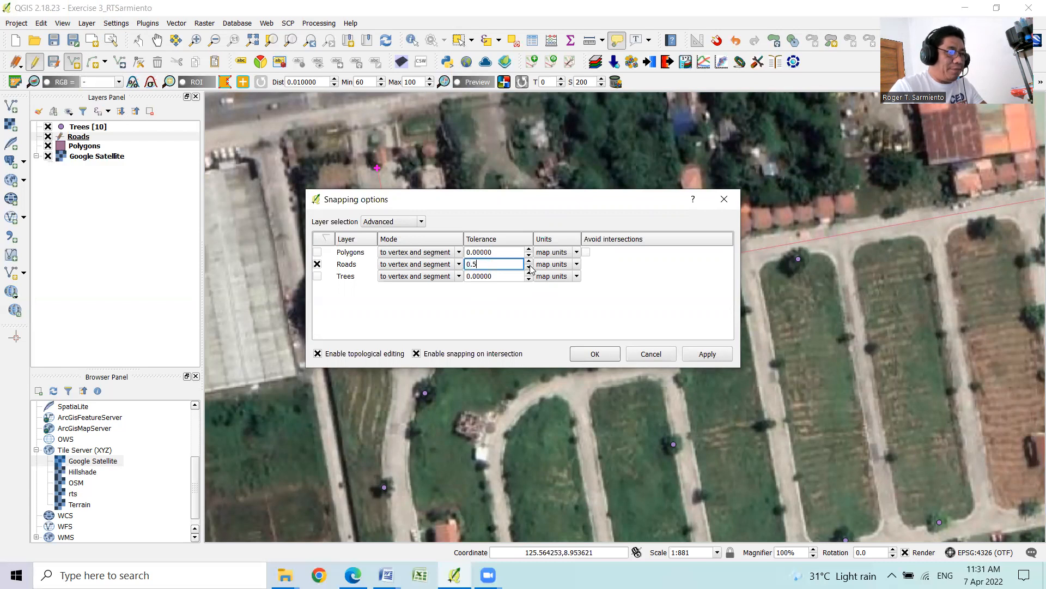
left_click(576, 355)
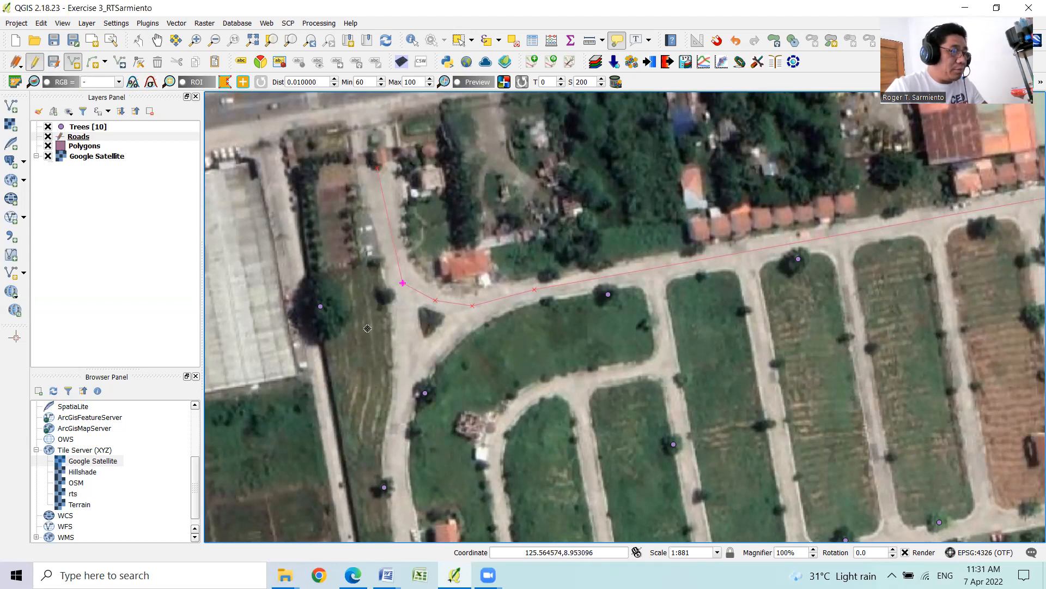
right_click(402, 284)
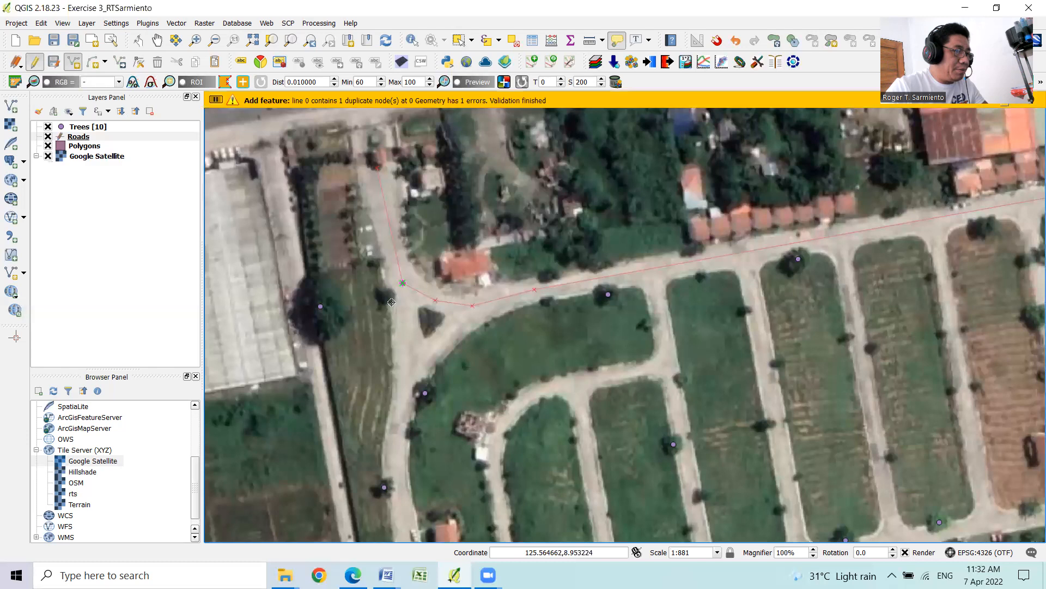
left_click(396, 300)
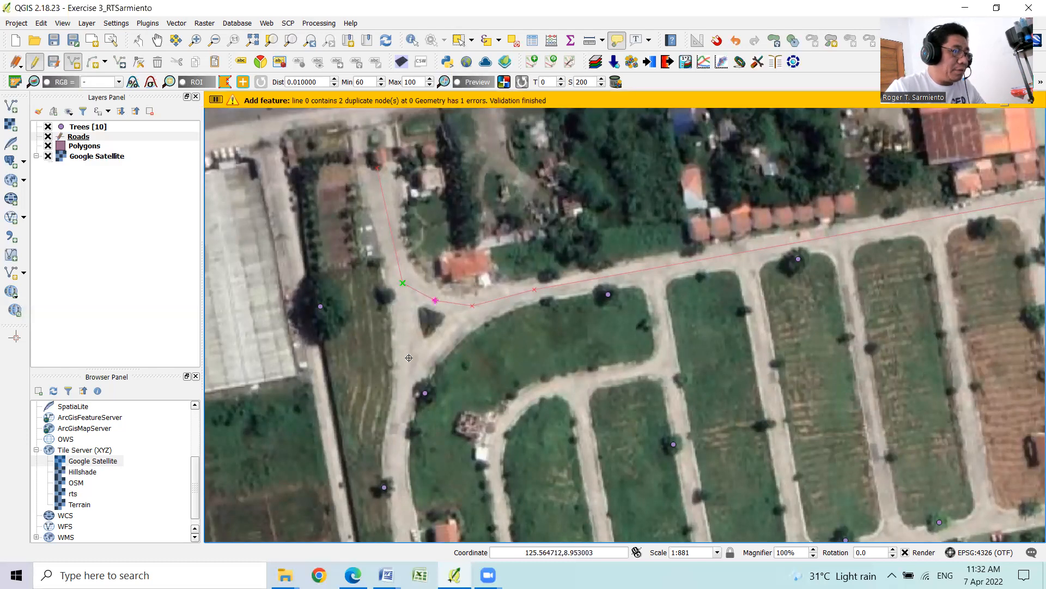
left_click(404, 295)
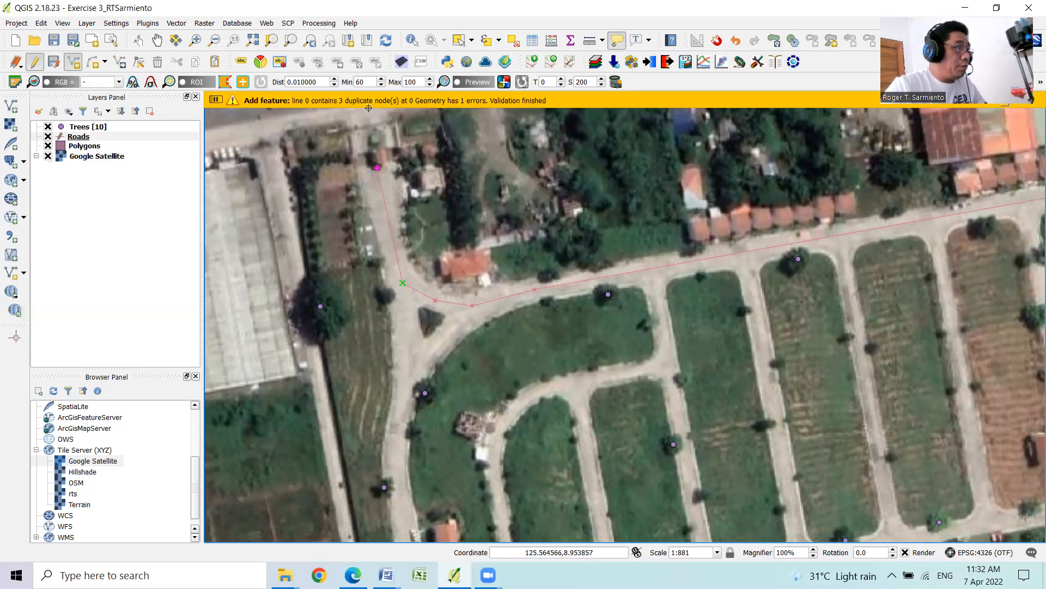
key("Escape")
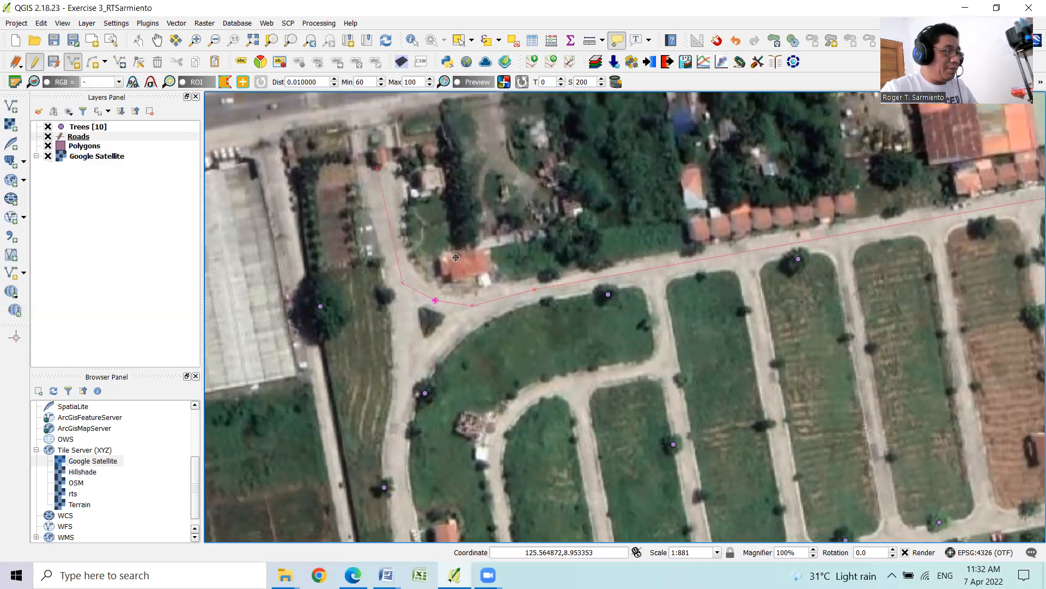
double_click(402, 289)
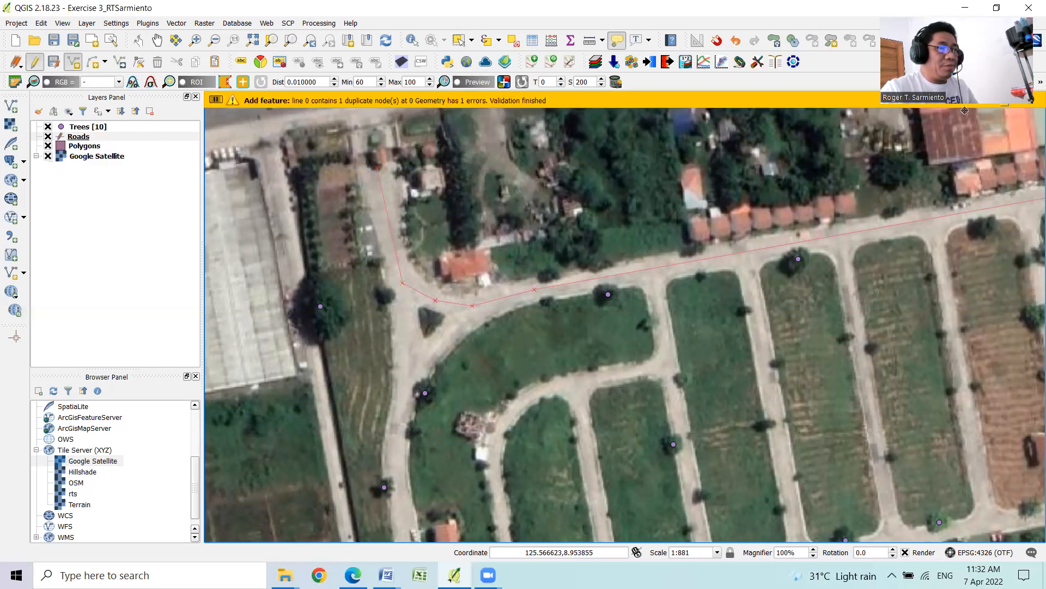
left_click(1030, 99)
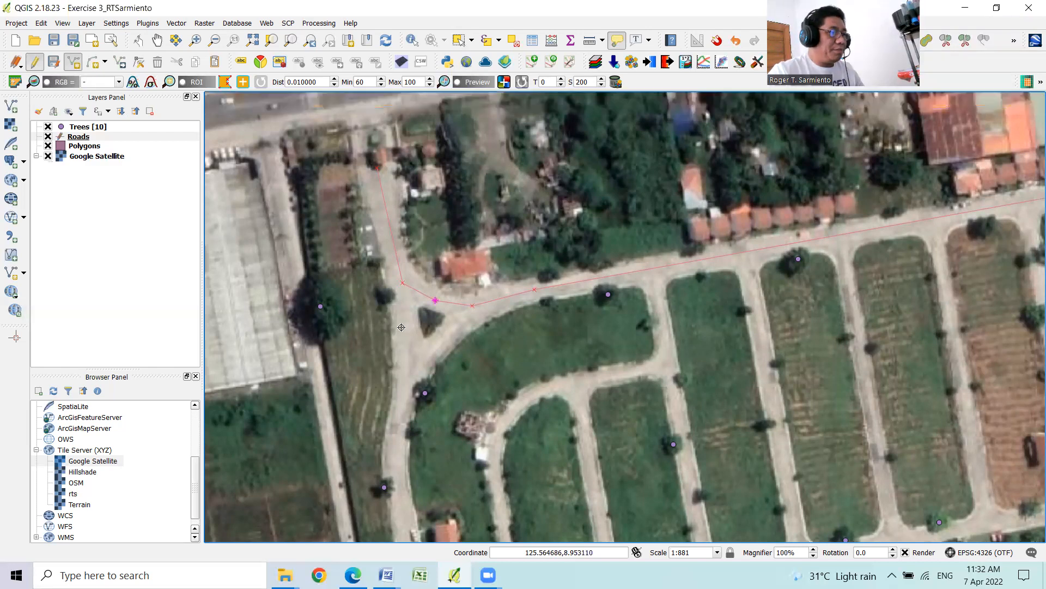
- Lower the Roads layer's snapping tolerance further, then apply and accept the snapping options
scroll(410, 408, "down", 1)
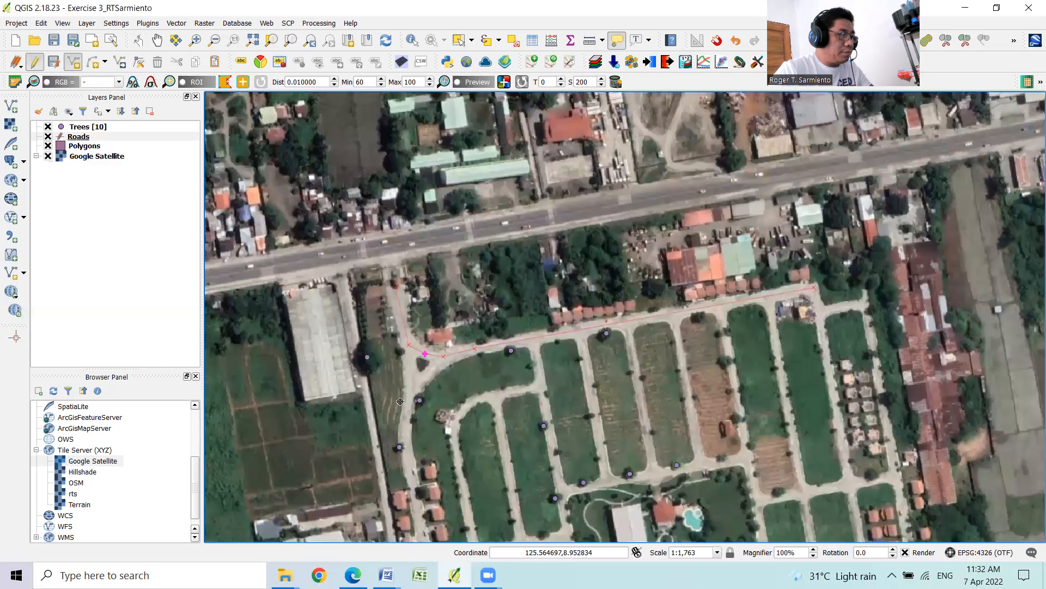
key("Down")
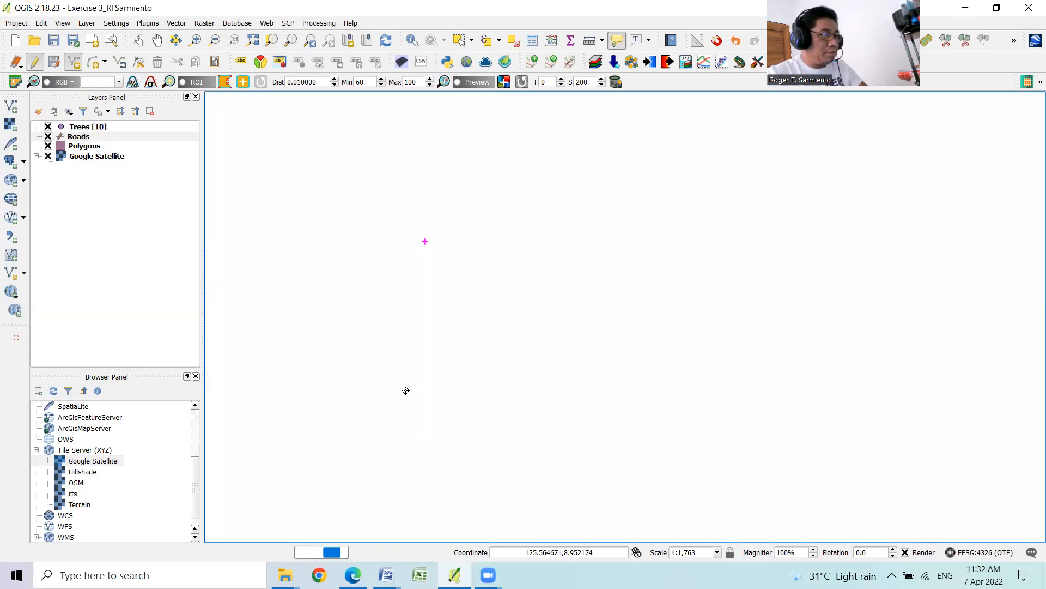
scroll(395, 242, "up", 1)
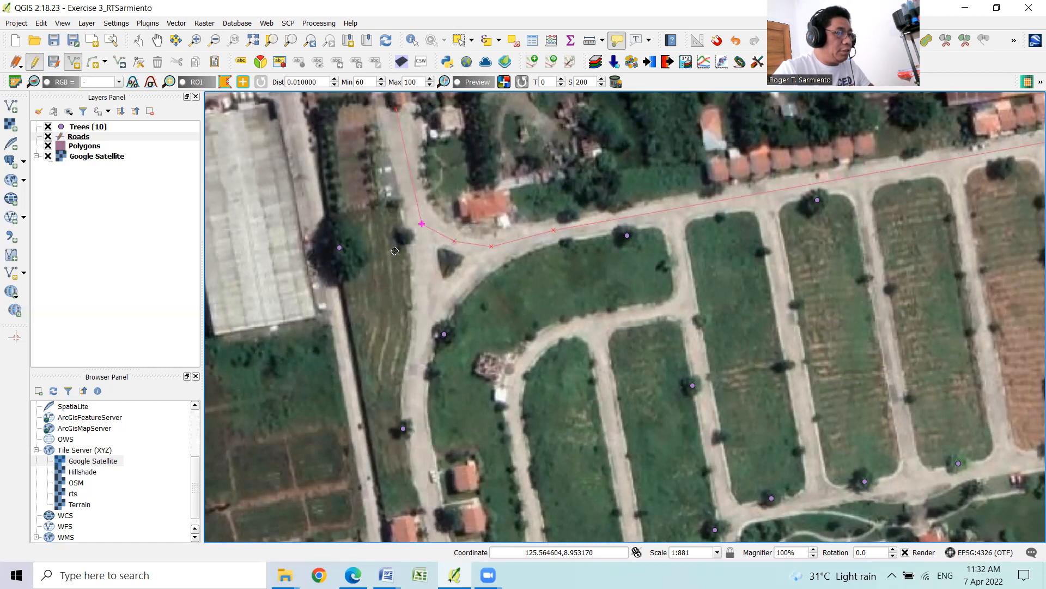
left_click(119, 26)
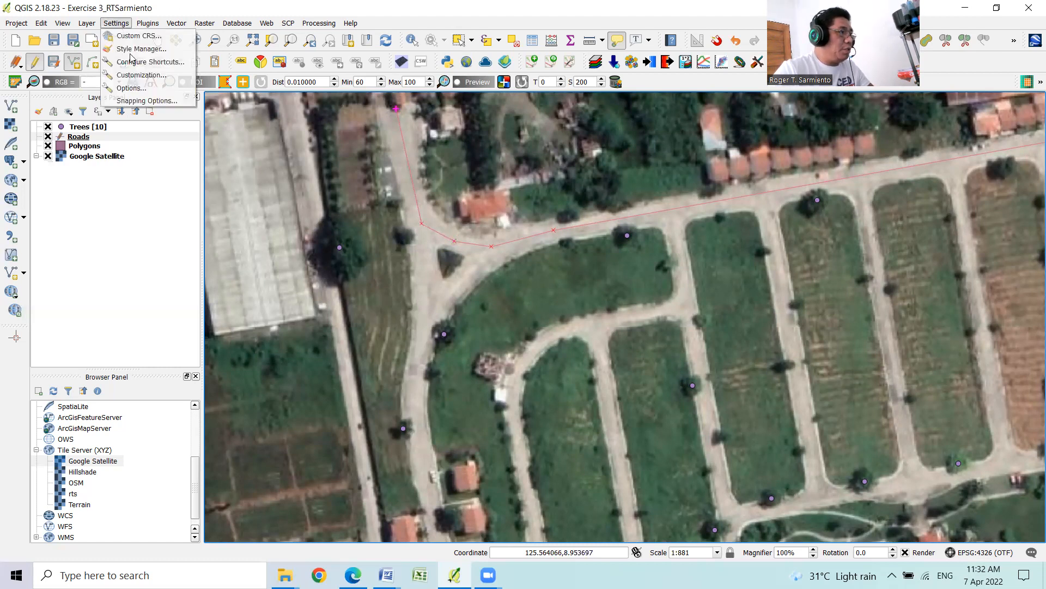
left_click(138, 98)
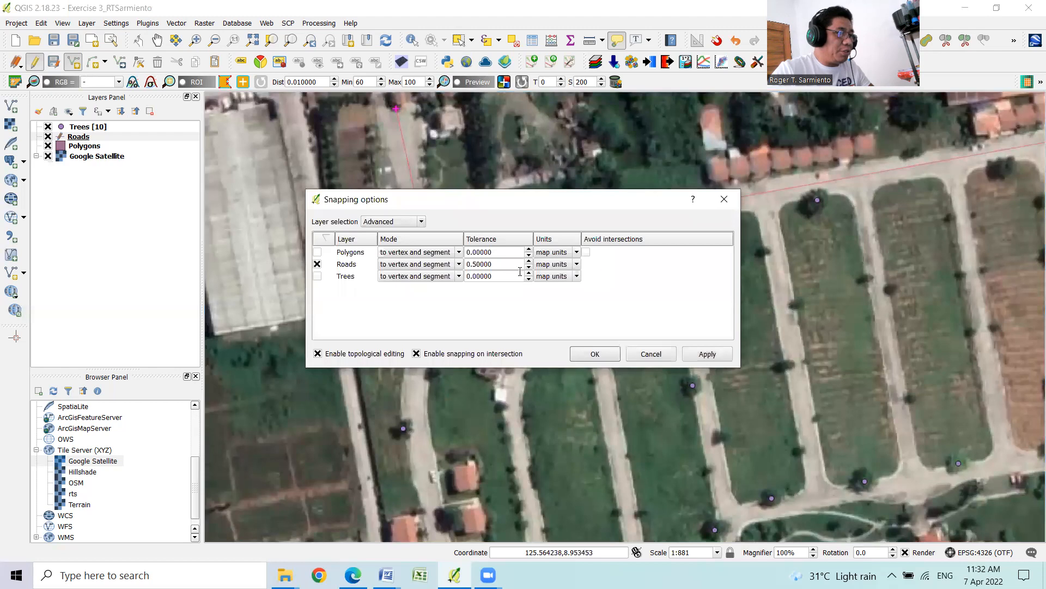
left_click(529, 267)
left_click(706, 354)
left_click(596, 355)
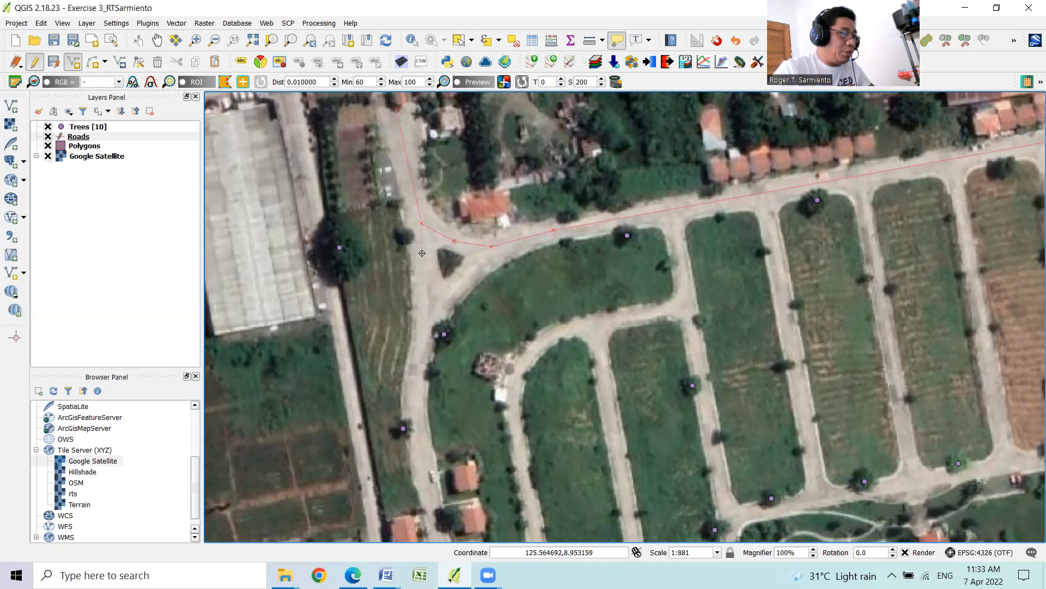
- Digitize a road from the northwest junction south along the western street to the subdivision's southwest corner, with id 2
left_click(422, 253)
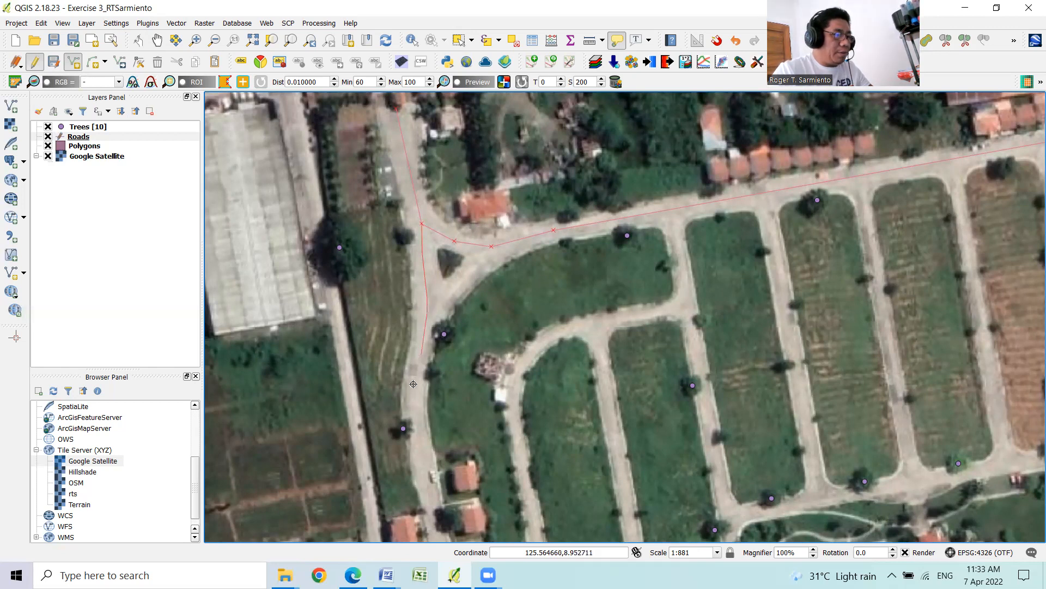
left_click(415, 409)
key("Down")
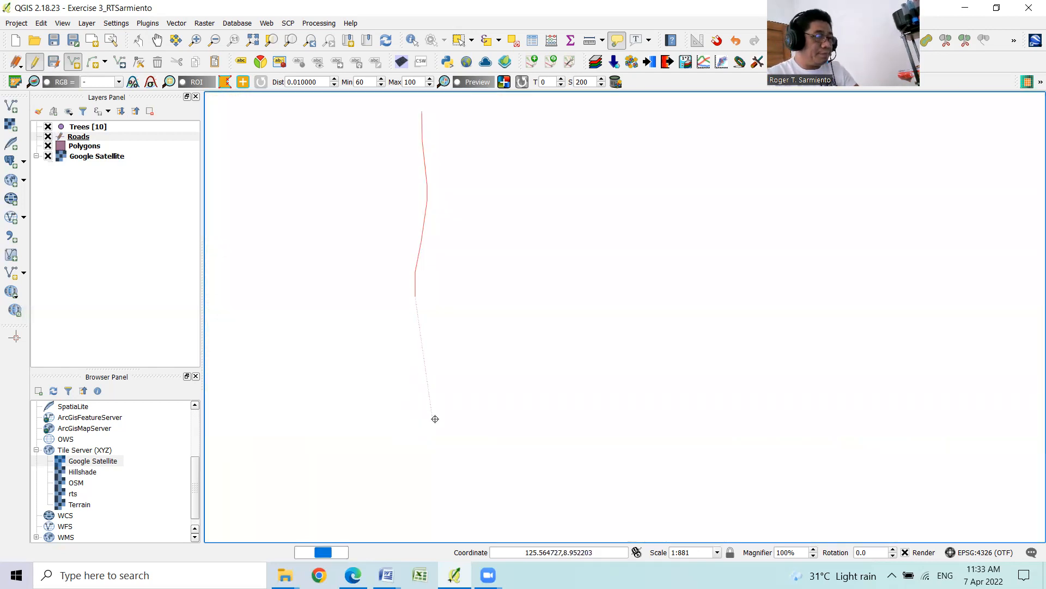
key("Down")
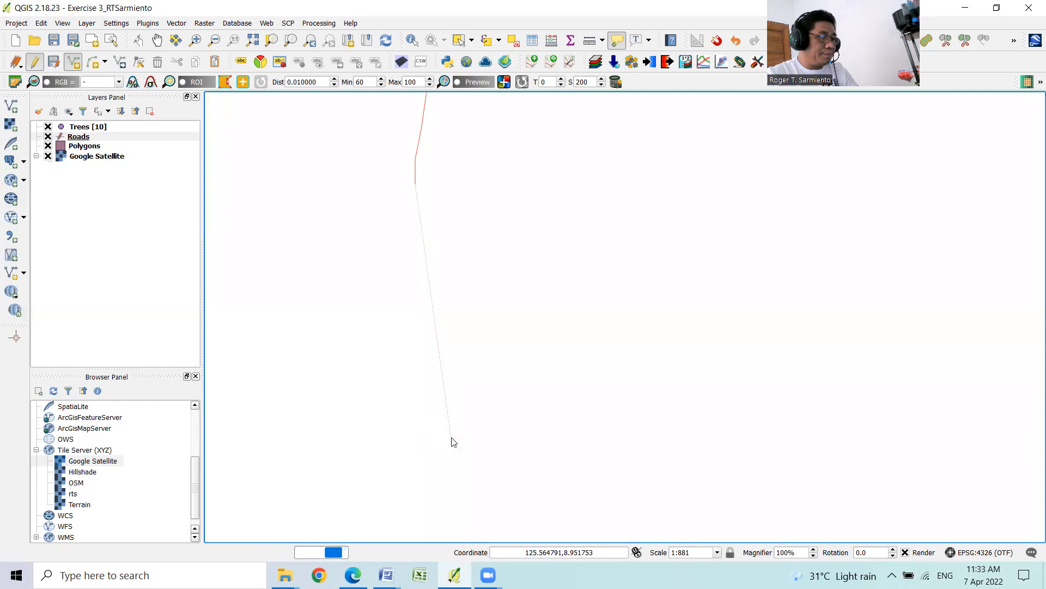
key("Down")
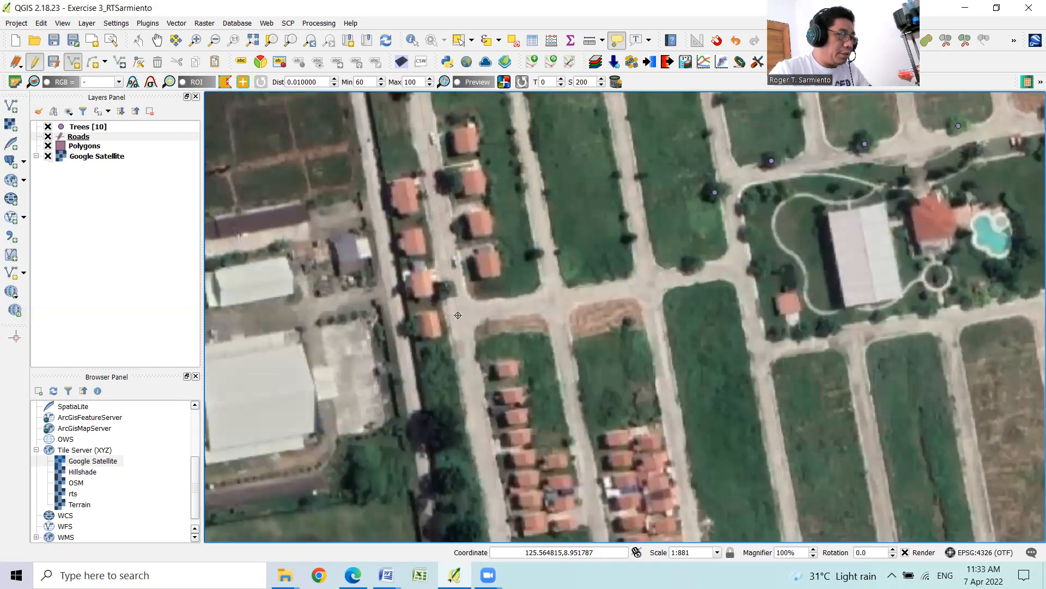
key("Down")
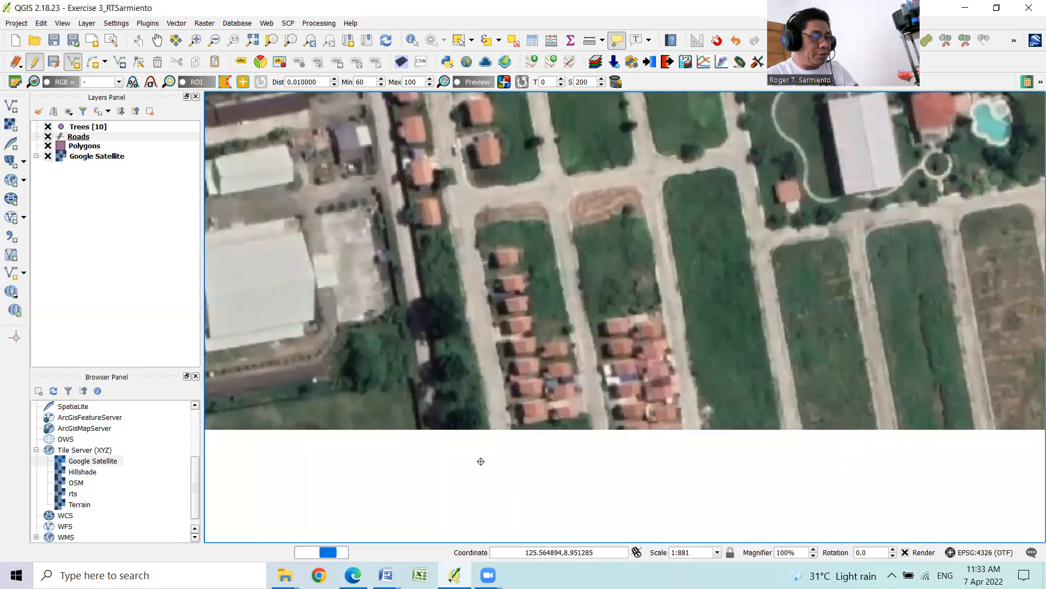
key("Down")
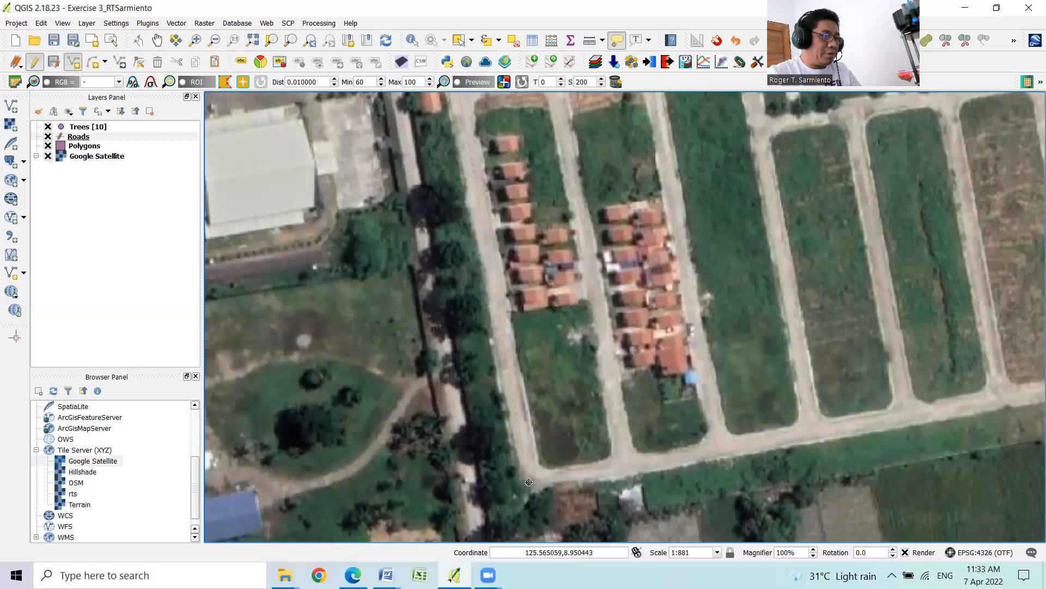
right_click(529, 482)
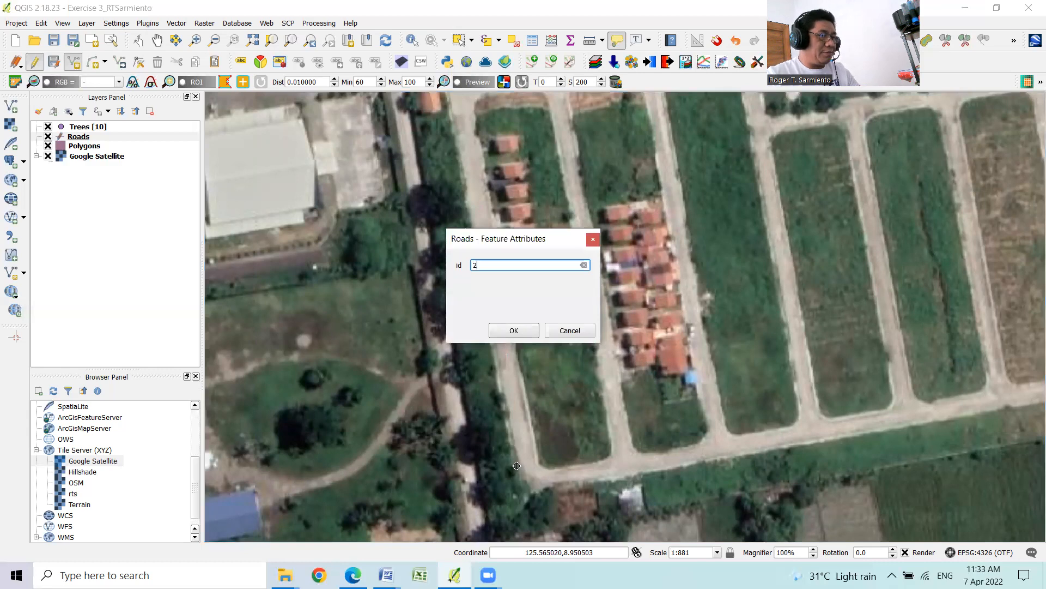
left_click(504, 333)
- Examine the digitized roads and how the pointer snaps to their vertices around the triangular island at the northwest junction
scroll(616, 389, "up", 1)
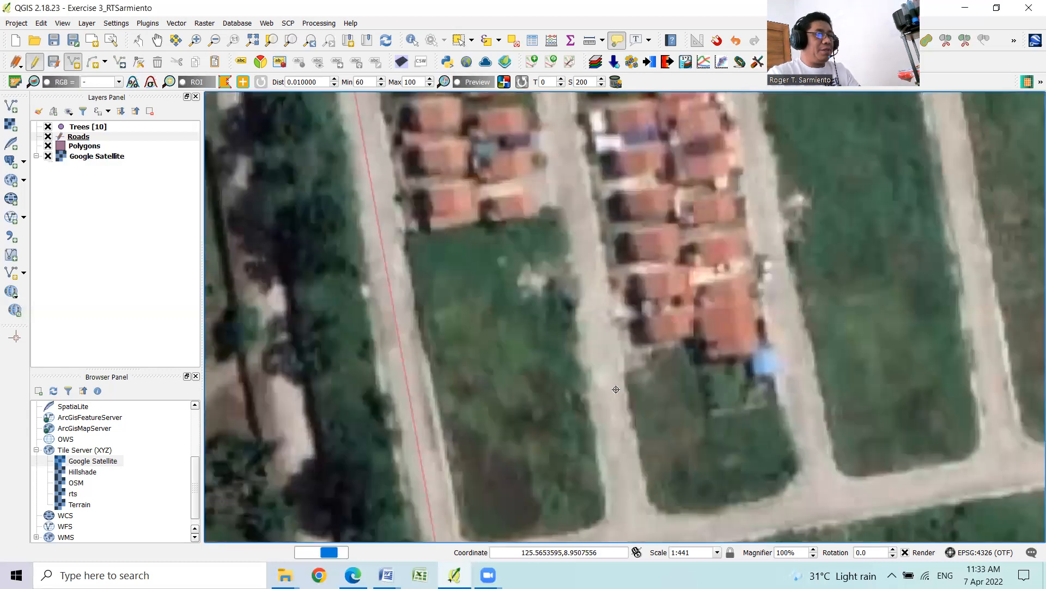
scroll(617, 390, "down", 2)
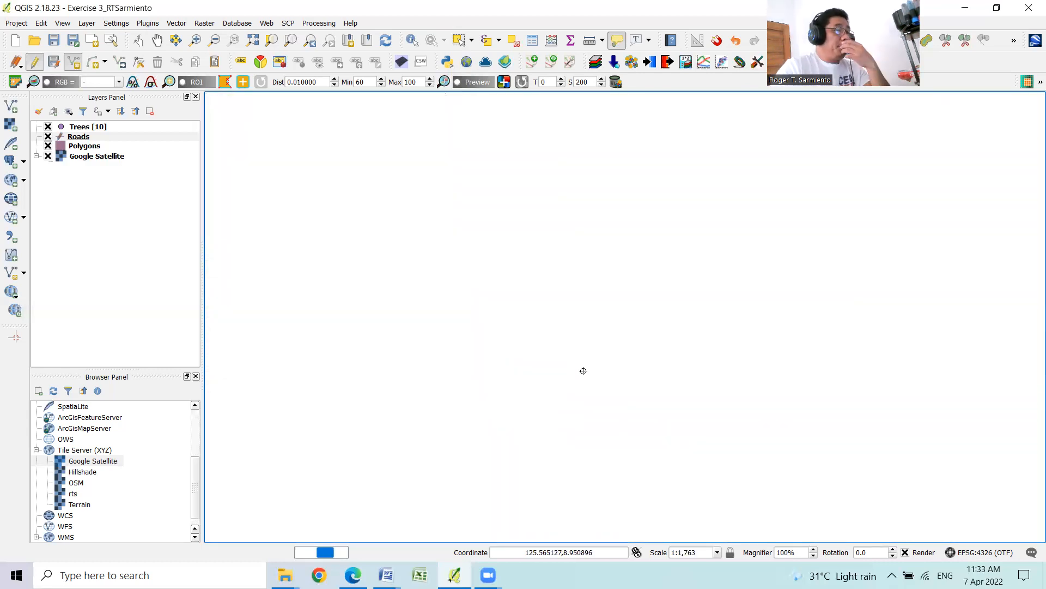
key("Up")
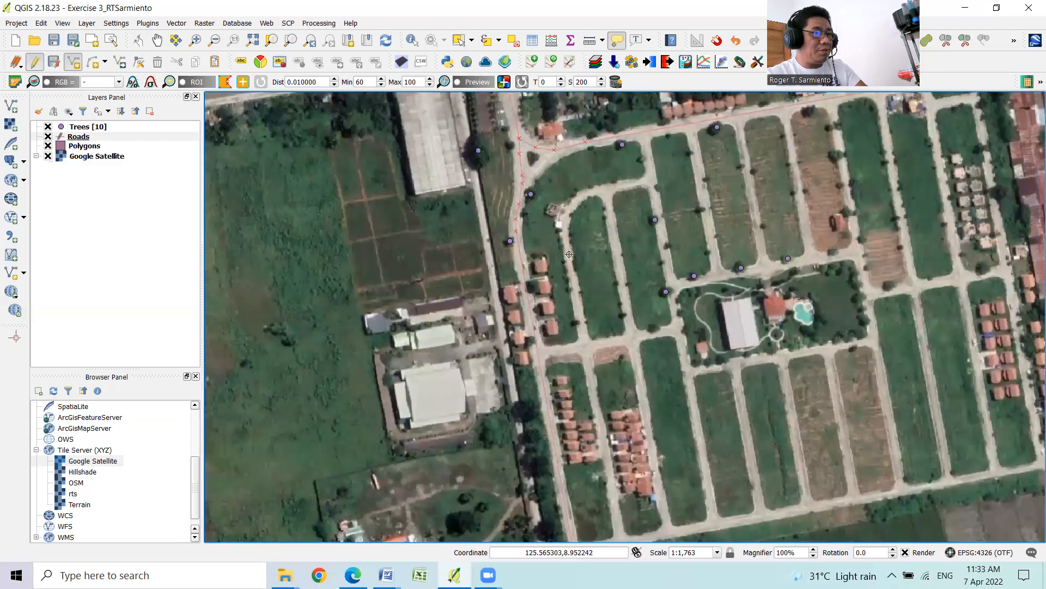
key("Right")
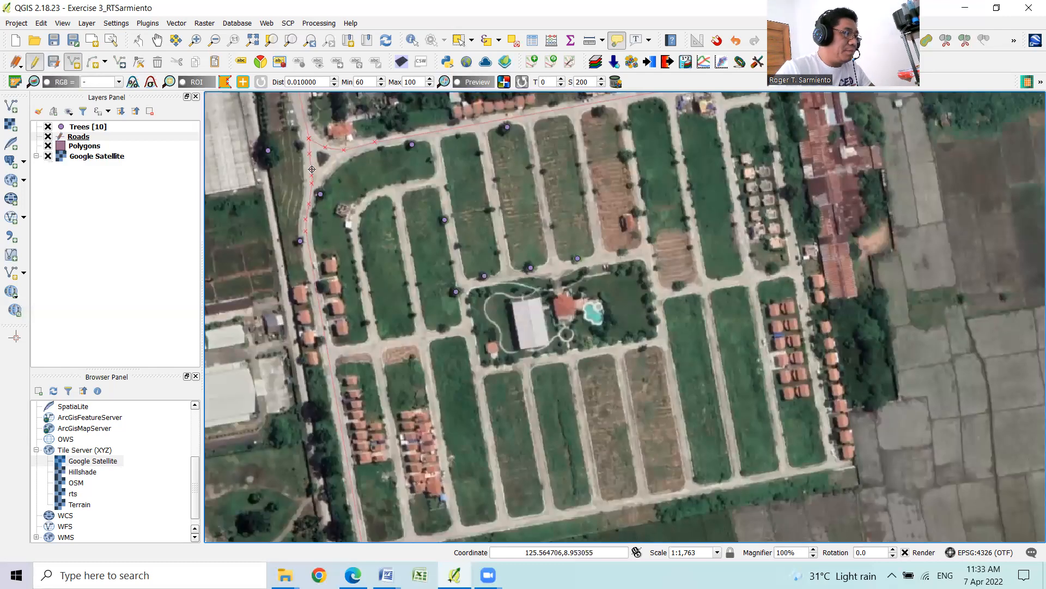
scroll(312, 169, "up", 1)
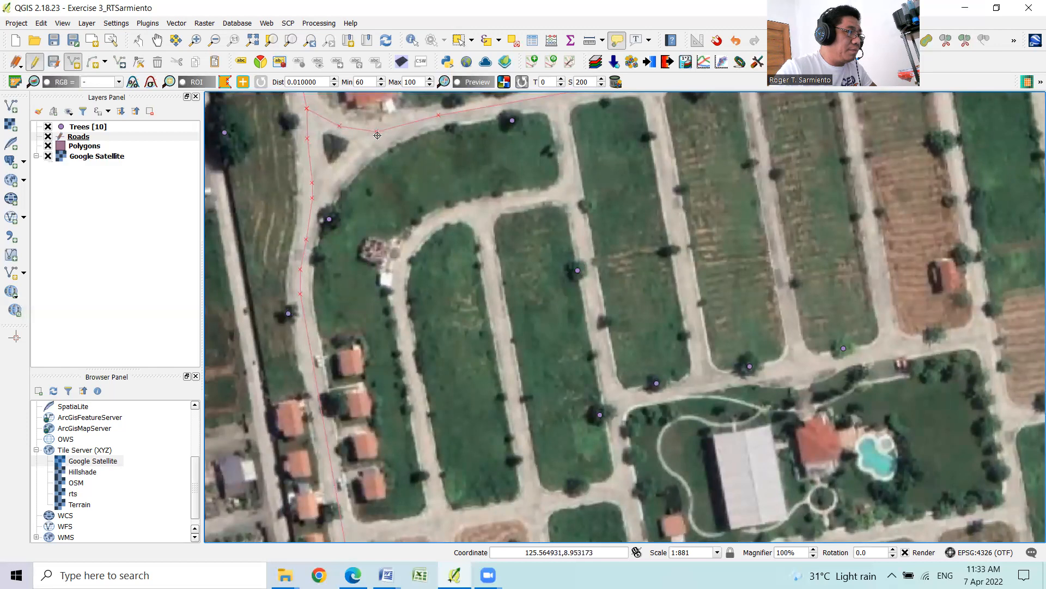
scroll(377, 135, "up", 1)
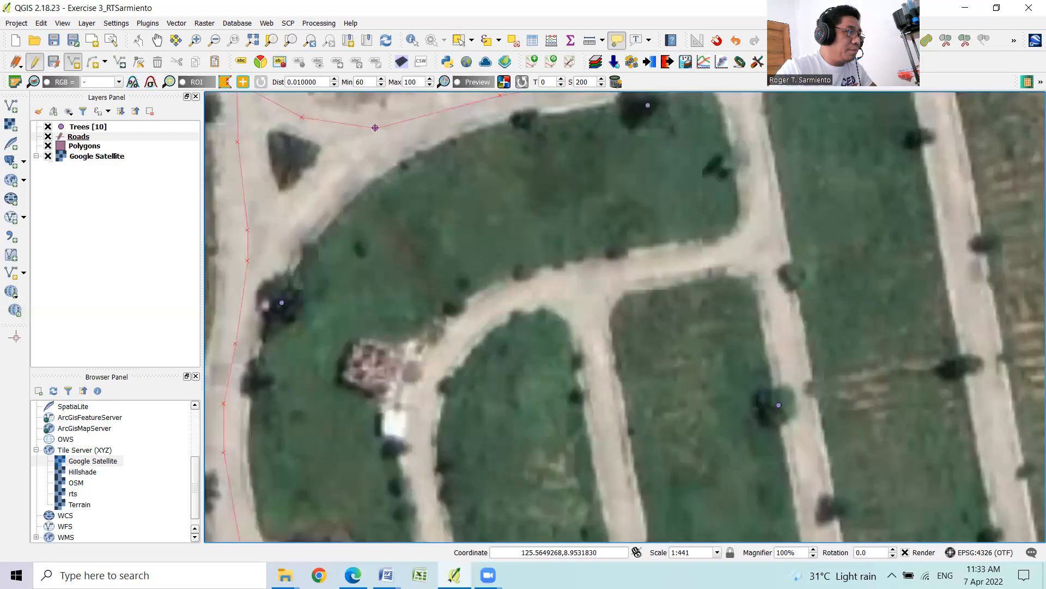
mouse_move(375, 127)
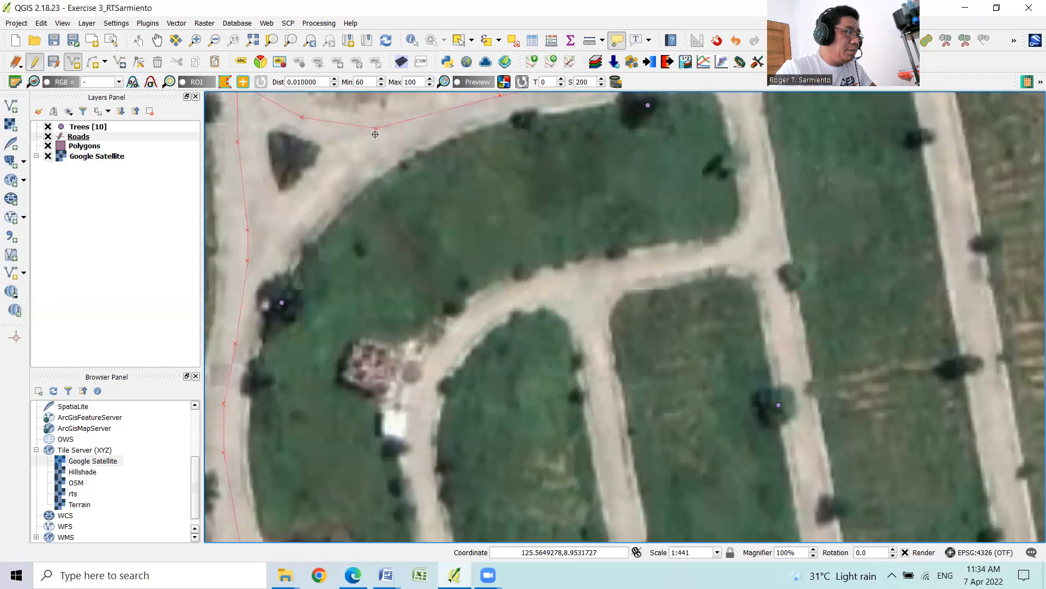
double_click(247, 261)
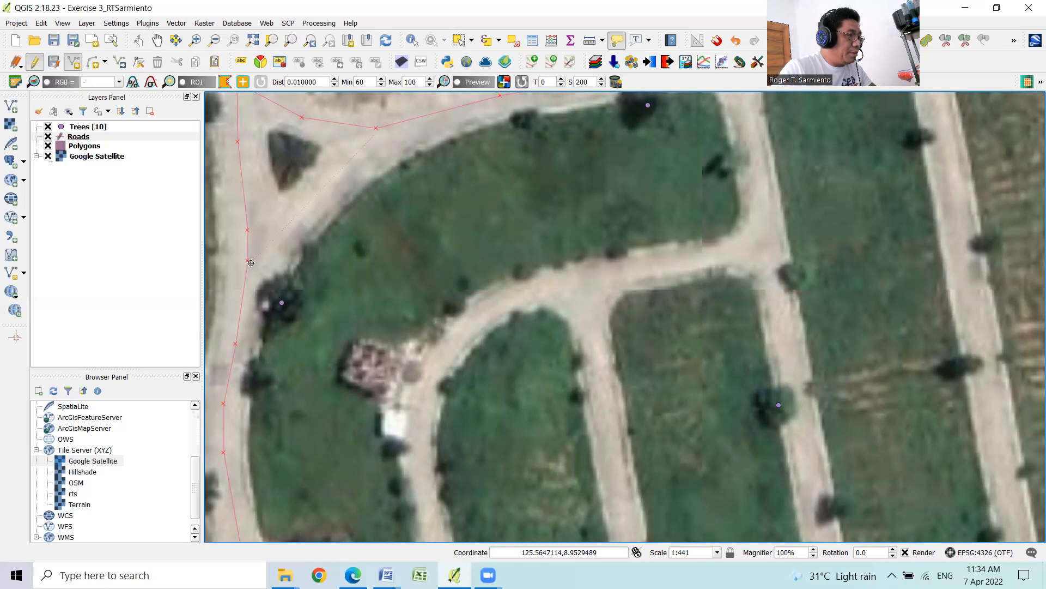
- Set the Roads layer's snapping tolerance to 5 pixels, then apply and accept the snapping options
left_click(116, 23)
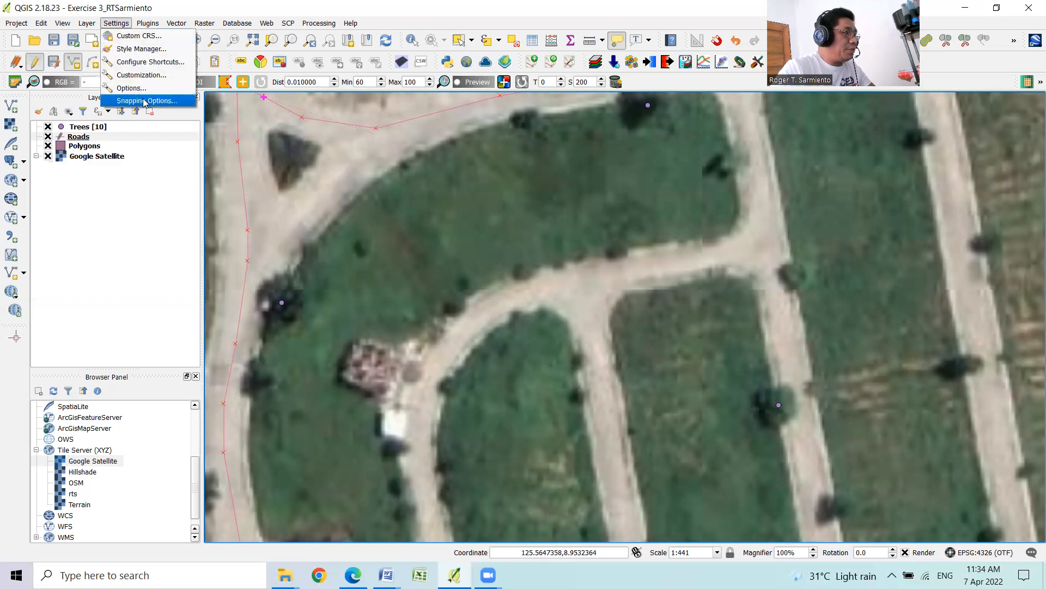
left_click(146, 101)
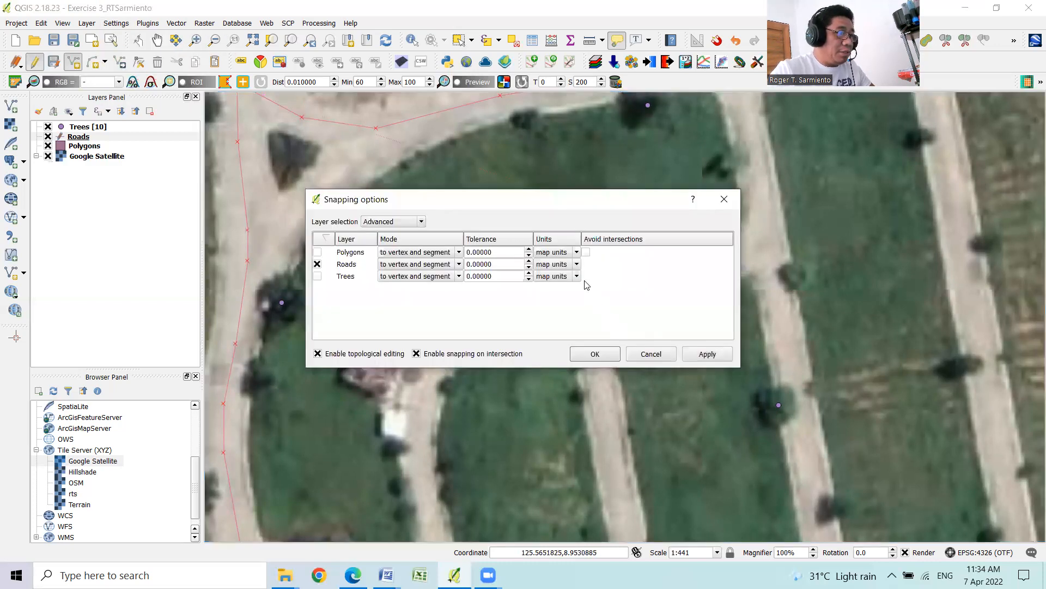
left_click(577, 266)
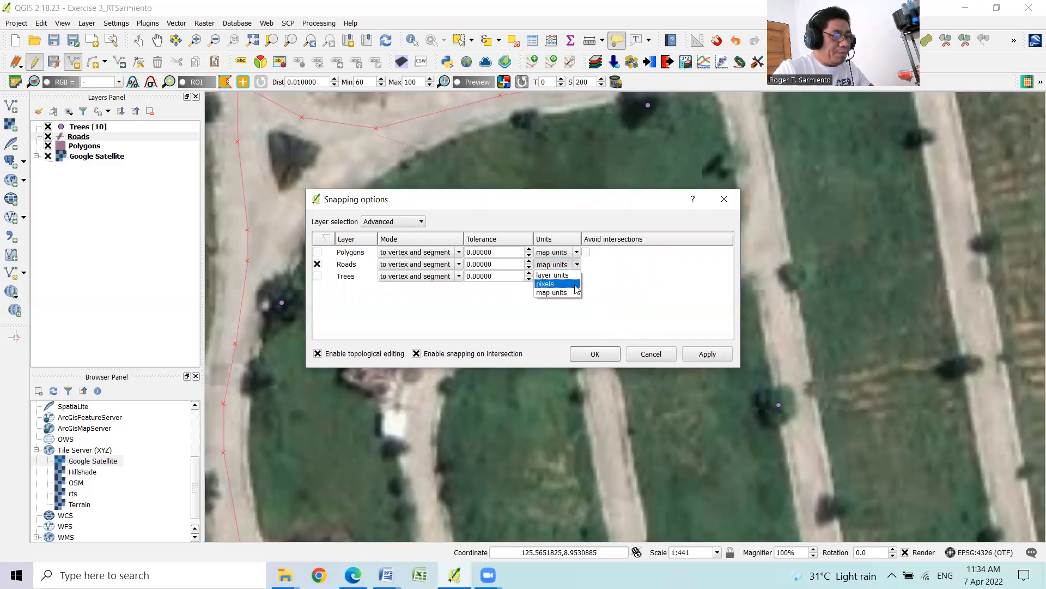
left_click(576, 284)
left_click(528, 261)
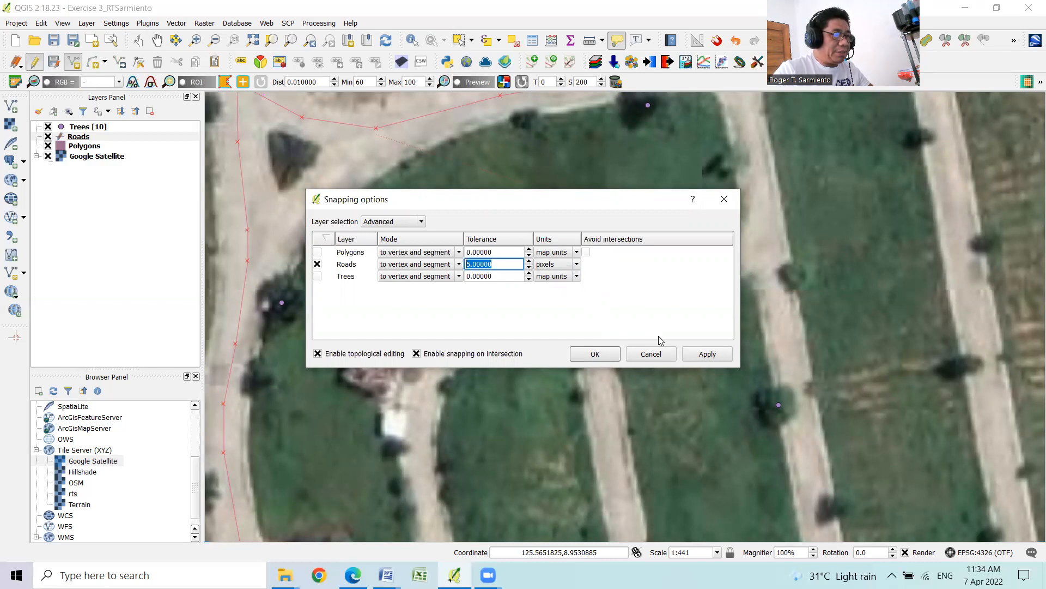
left_click(706, 354)
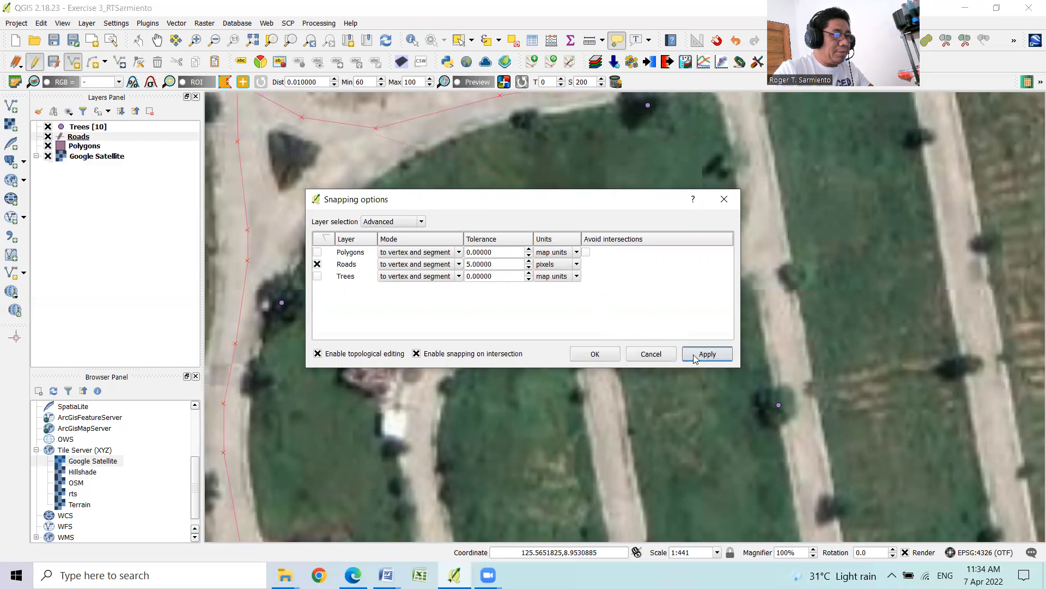
left_click(611, 355)
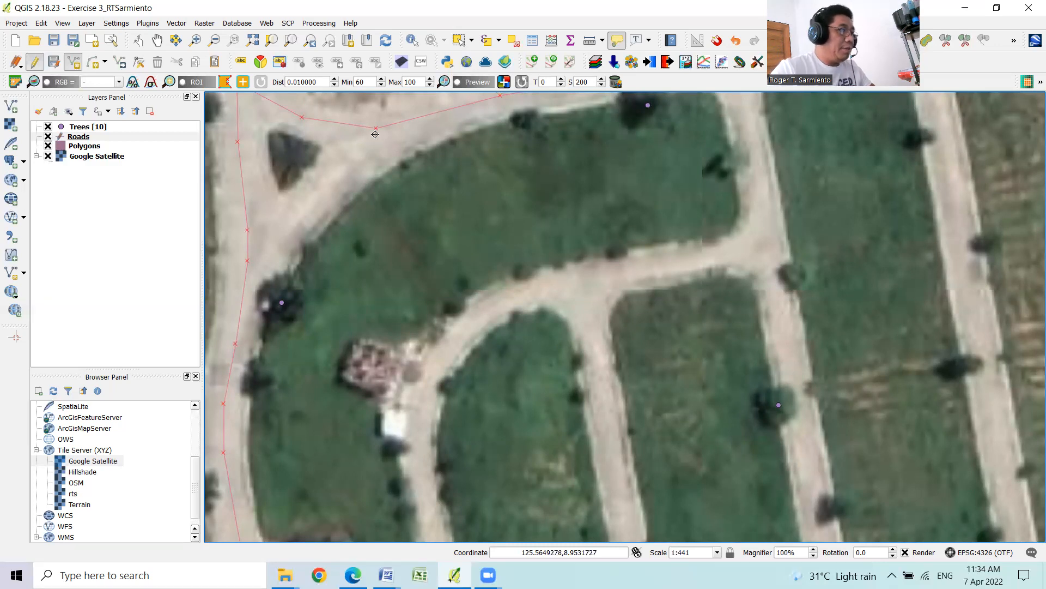
- Digitize a connecting road from the northern road's vertex southwest past the triangular island toward the western road
scroll(373, 127, "up", 1)
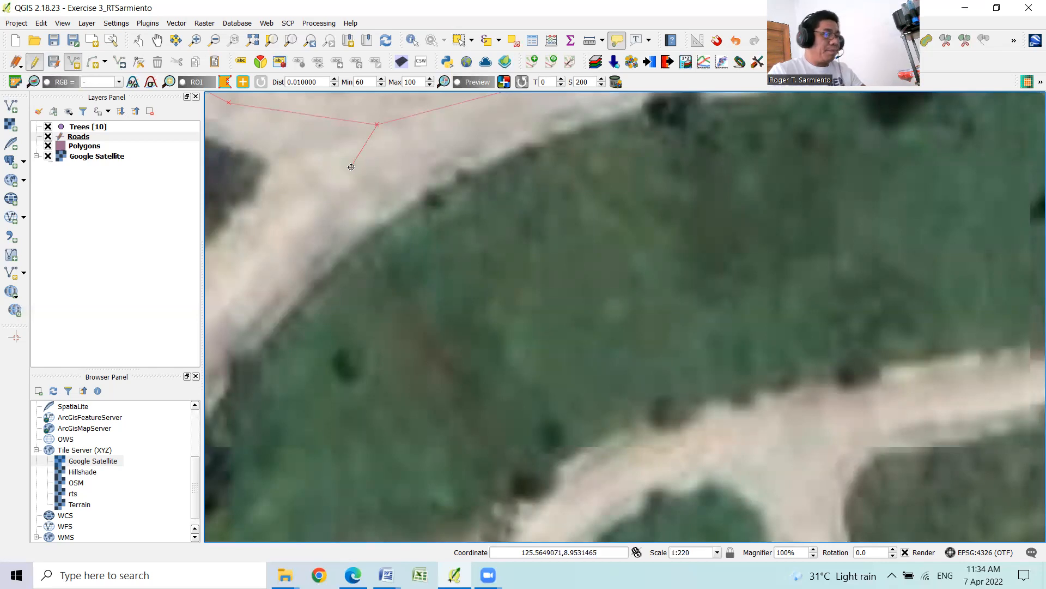
scroll(350, 178, "down", 1)
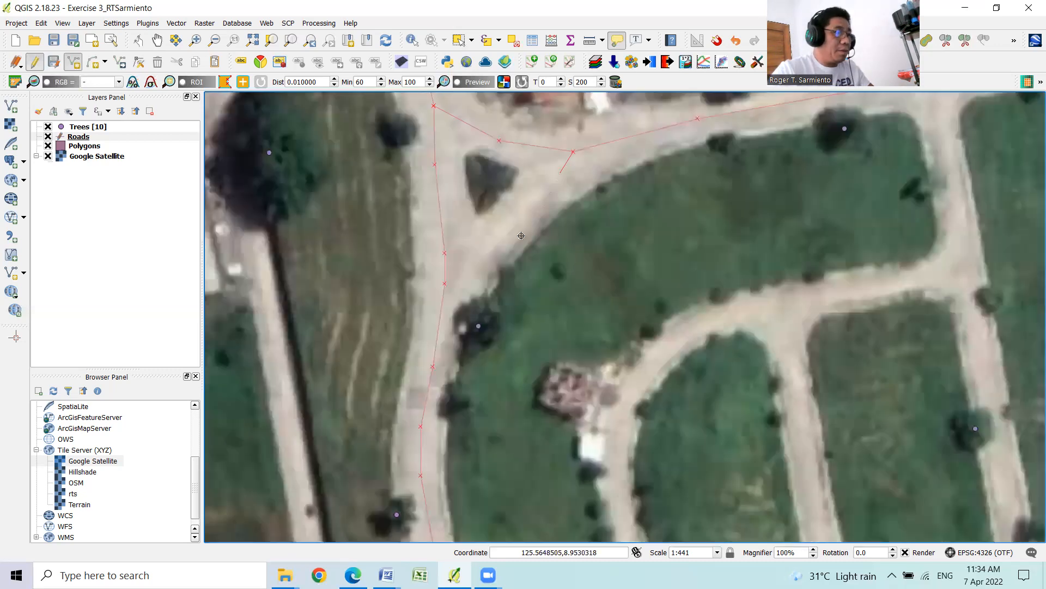
left_click(518, 215)
left_click(470, 263)
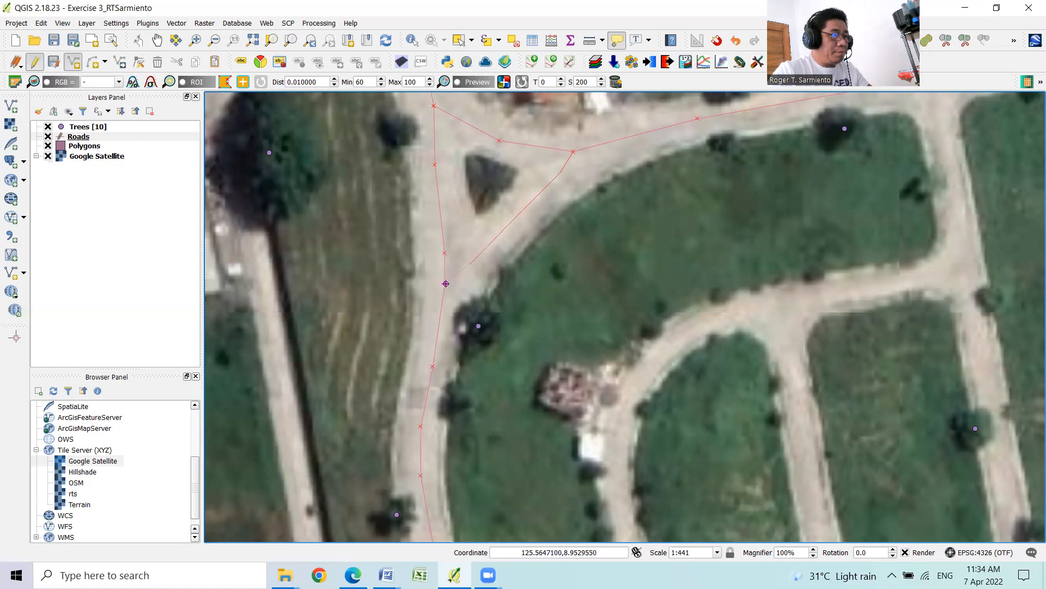
- Finish the diagonal connector beside the triangular island at the western road's vertex and save it with id 3
left_click(445, 284)
right_click(446, 283)
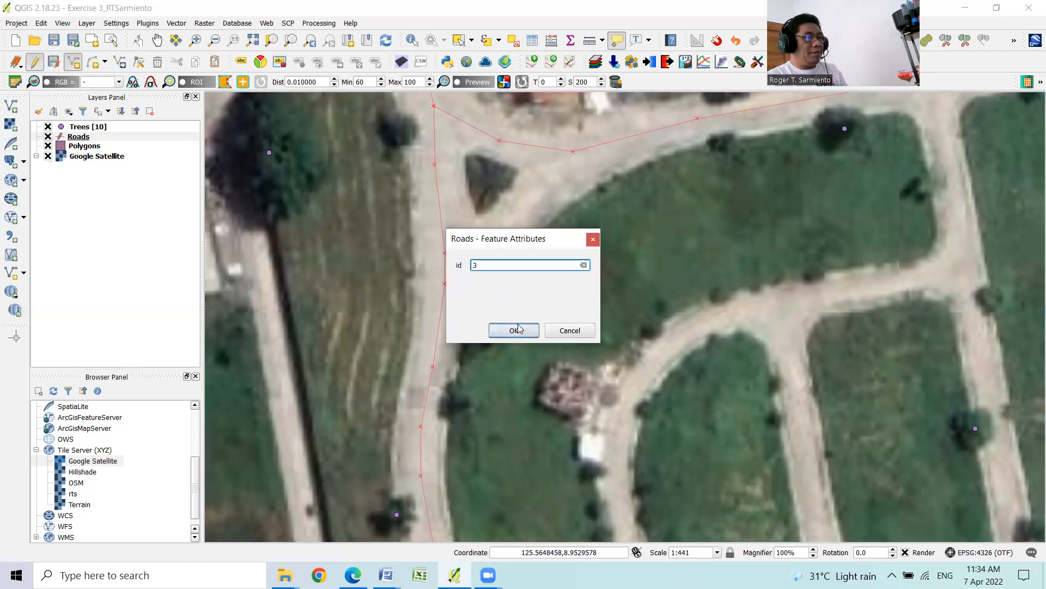
left_click(517, 330)
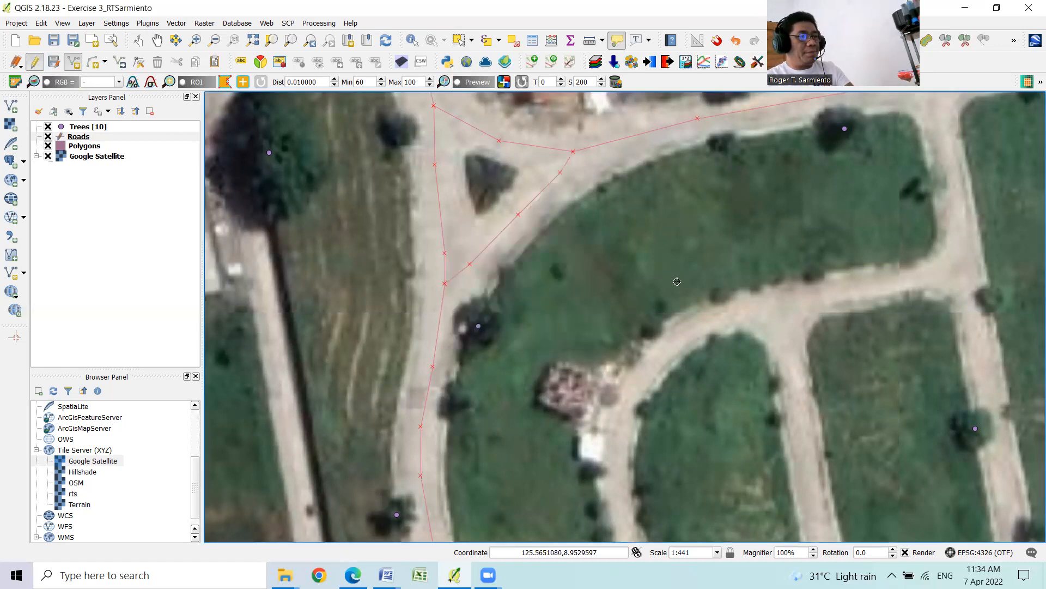
- Digitize the straight side road from the digitized northern road to the road just north of the clubhouse grounds, with id 4
key("Right")
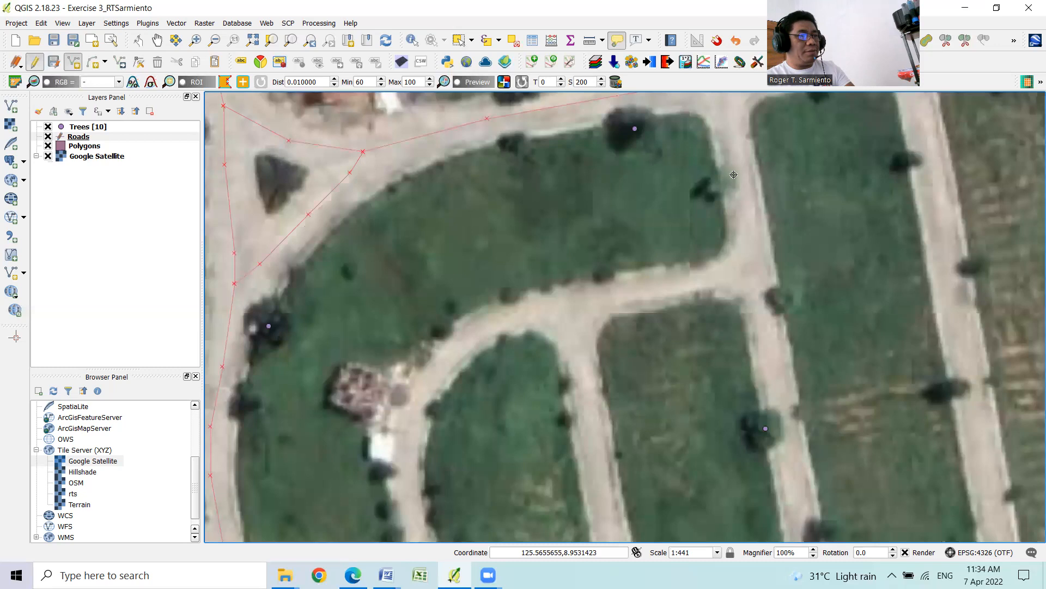
key("Up")
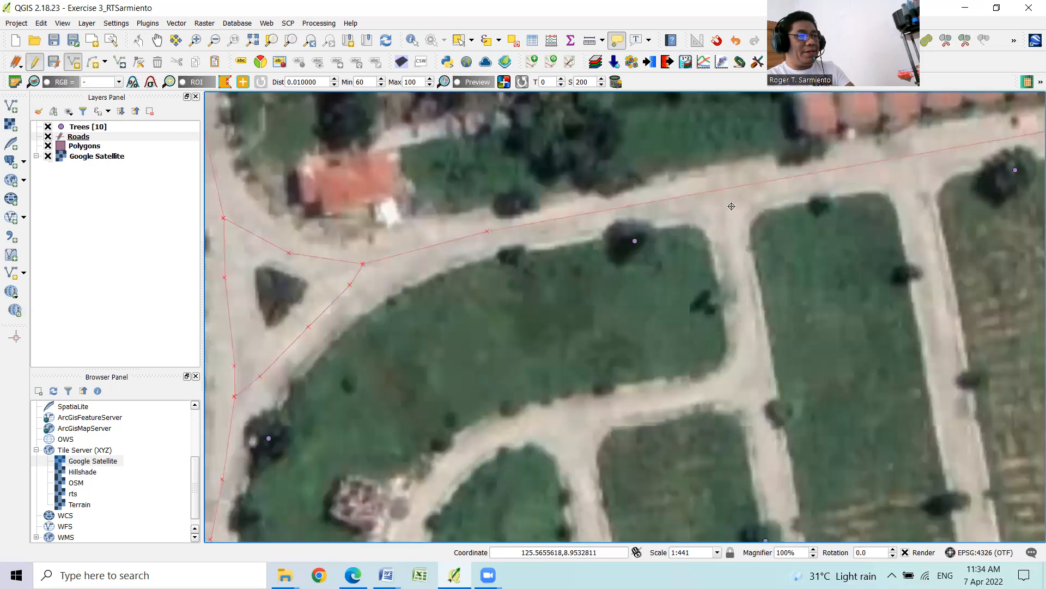
key("Right")
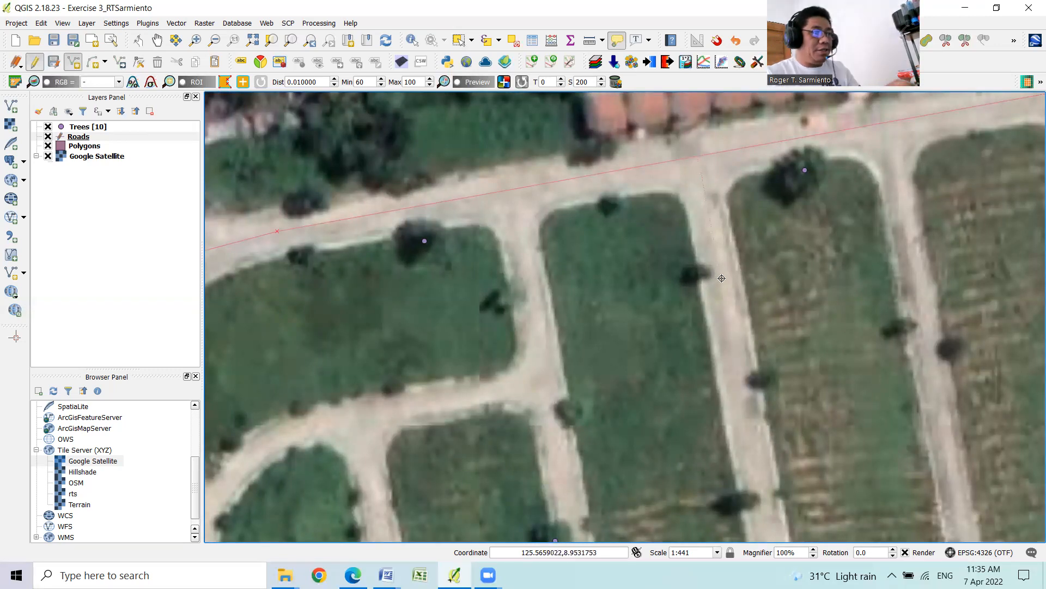
key("Down")
scroll(744, 348, "down", 1)
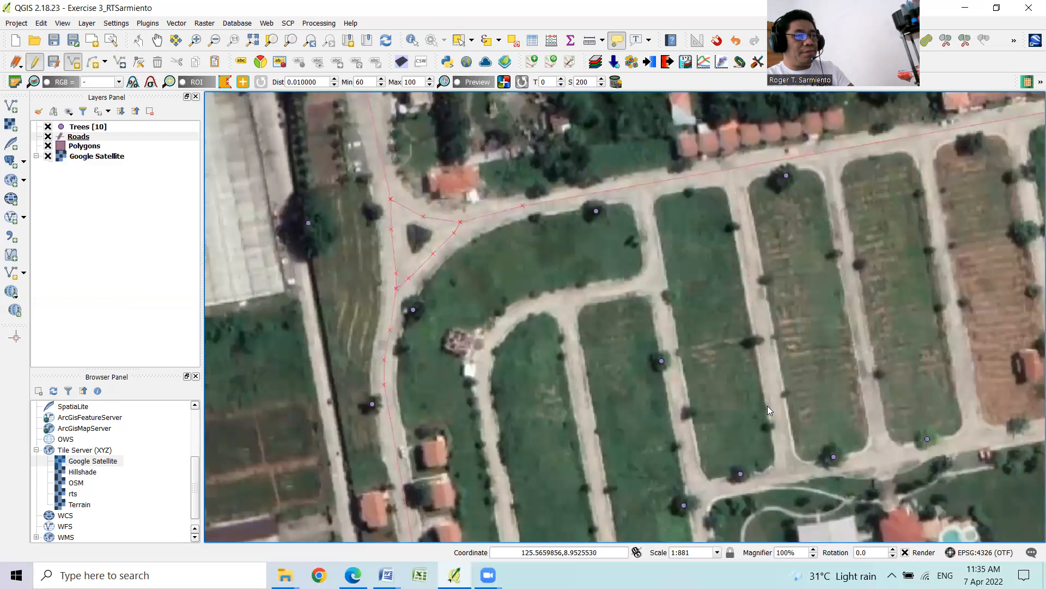
left_click(789, 472)
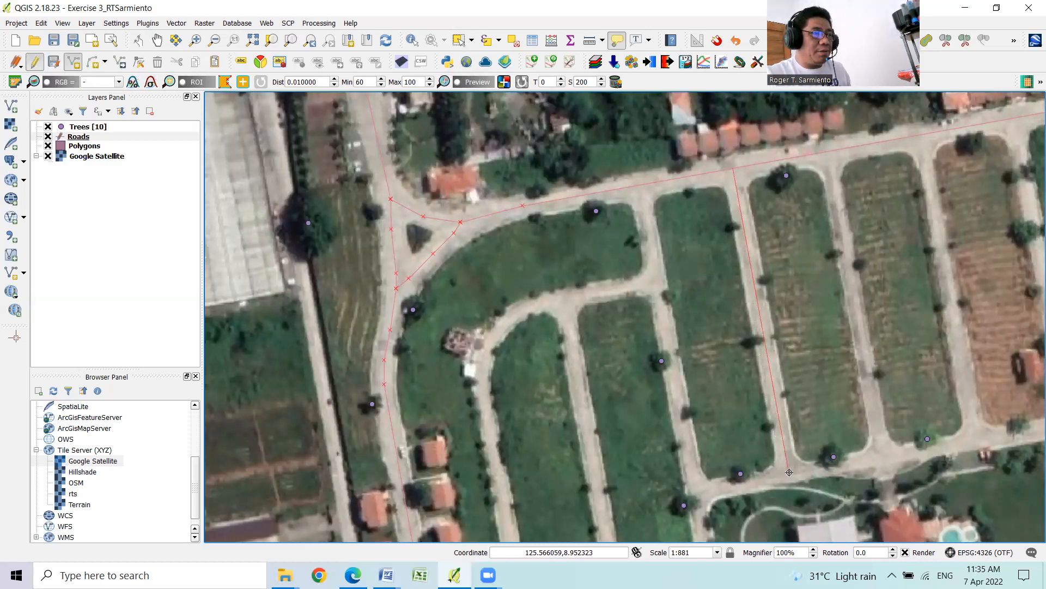
right_click(800, 471)
type("4")
left_click(514, 331)
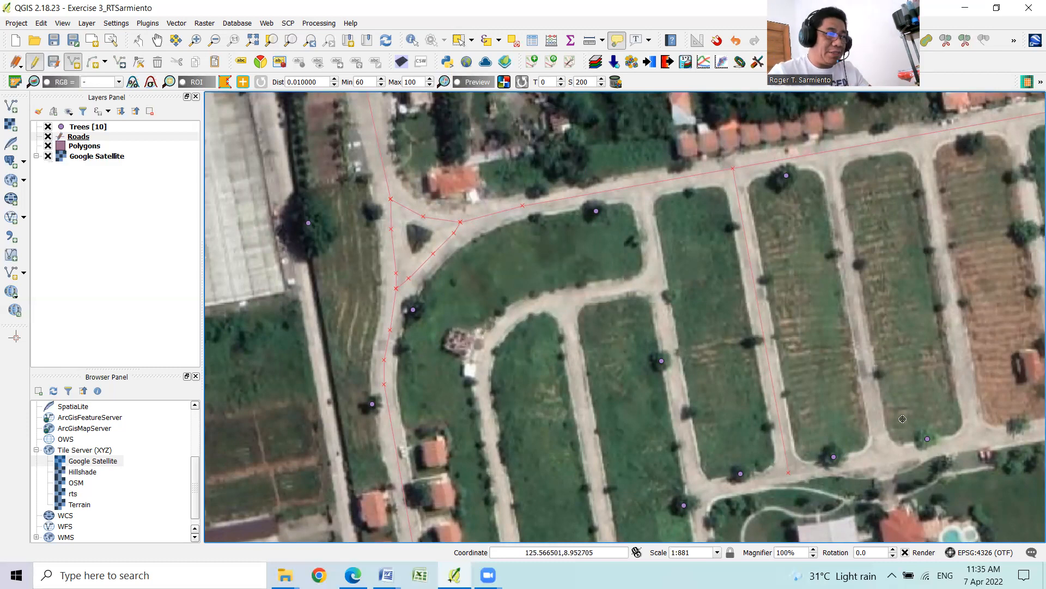
- Save the edits of the Roads layer and end its editing session
key("Down")
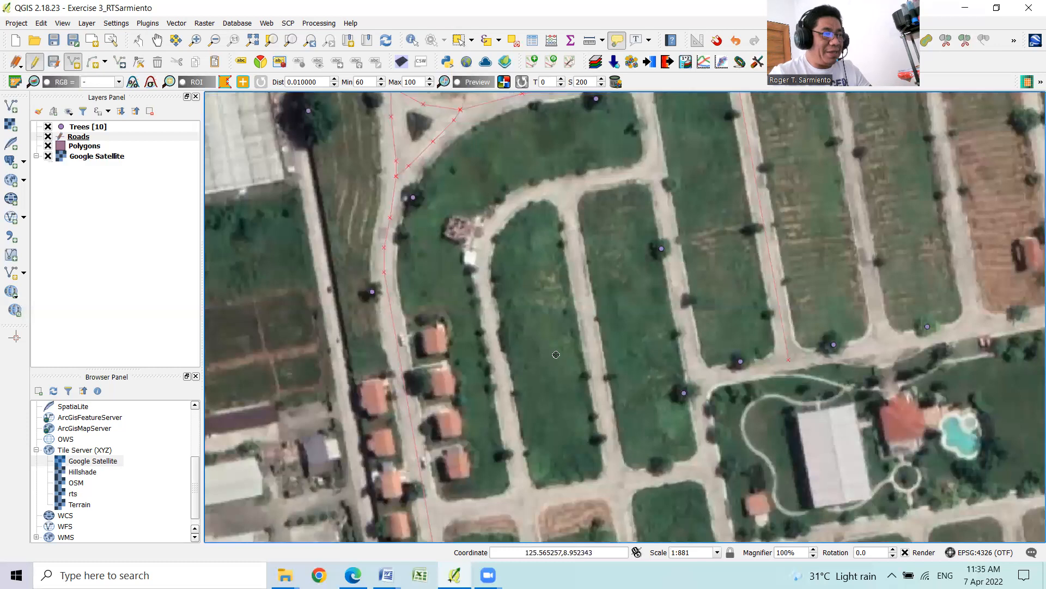
key("Up")
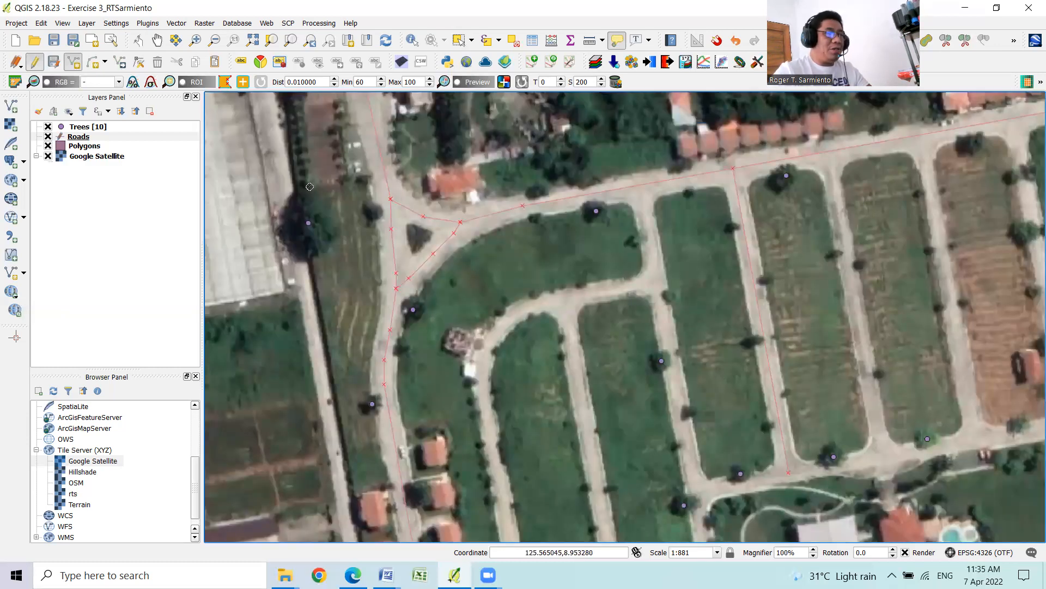
left_click(53, 64)
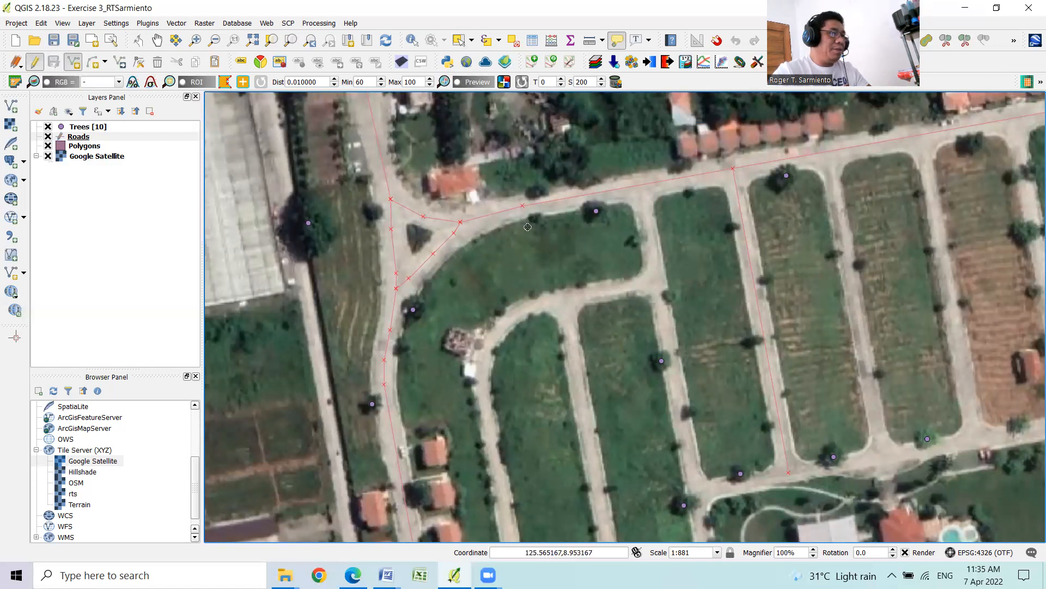
left_click(37, 63)
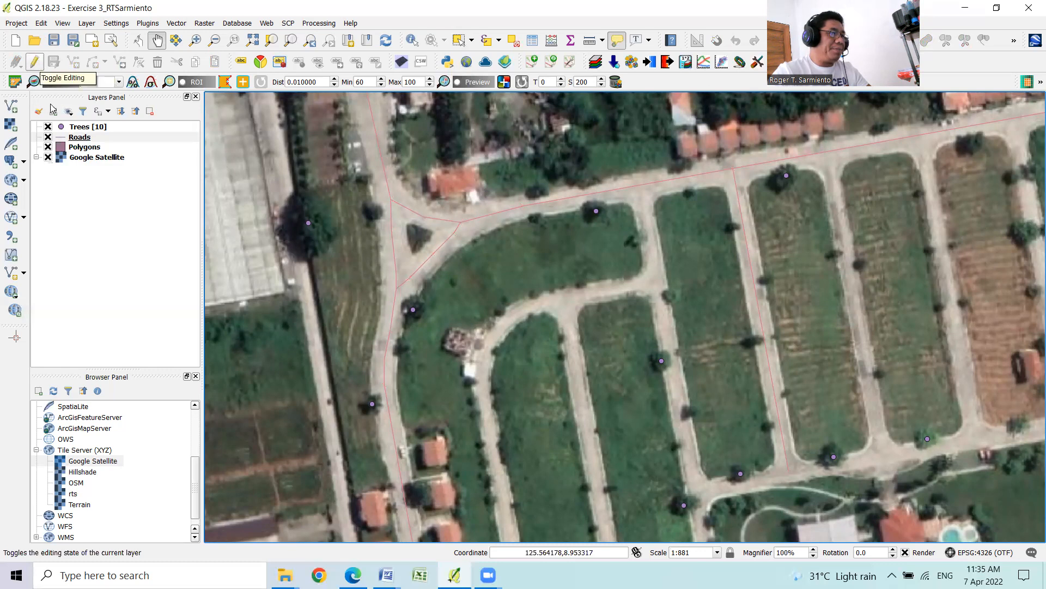
- Examine the digitized trees and roads without the Google Satellite basemap, toggling each layer's visibility, and show the basemap again
left_click(48, 157)
scroll(668, 323, "down", 1)
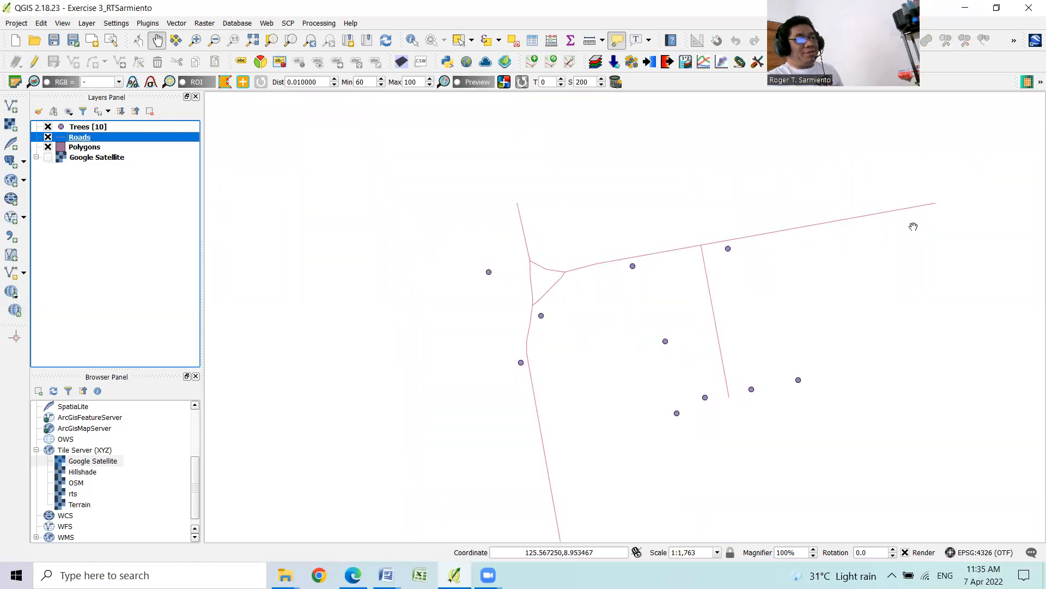
left_click(48, 127)
left_click(48, 127)
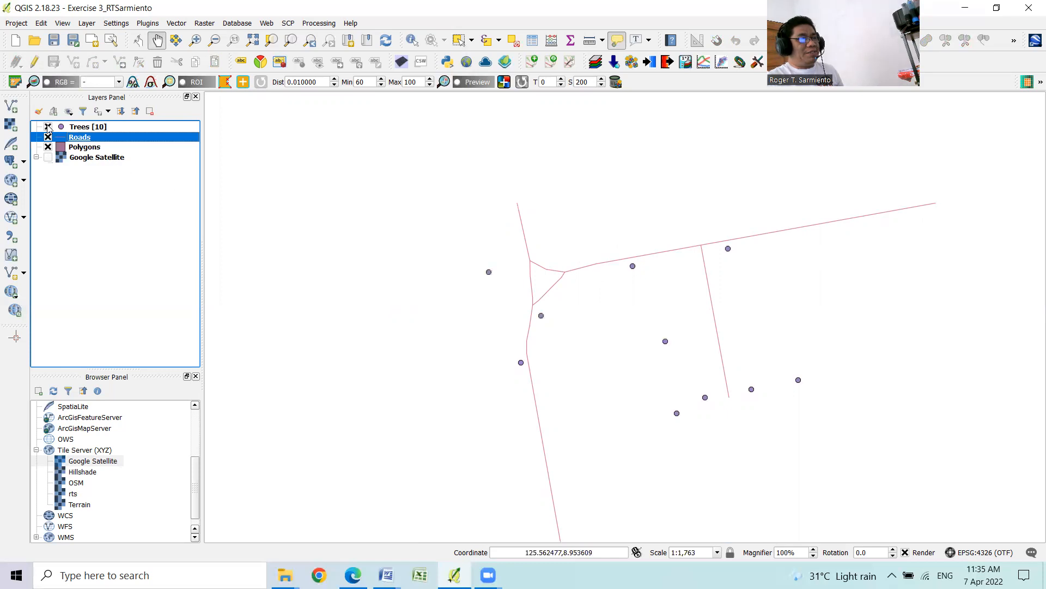
left_click(48, 137)
left_click(48, 137)
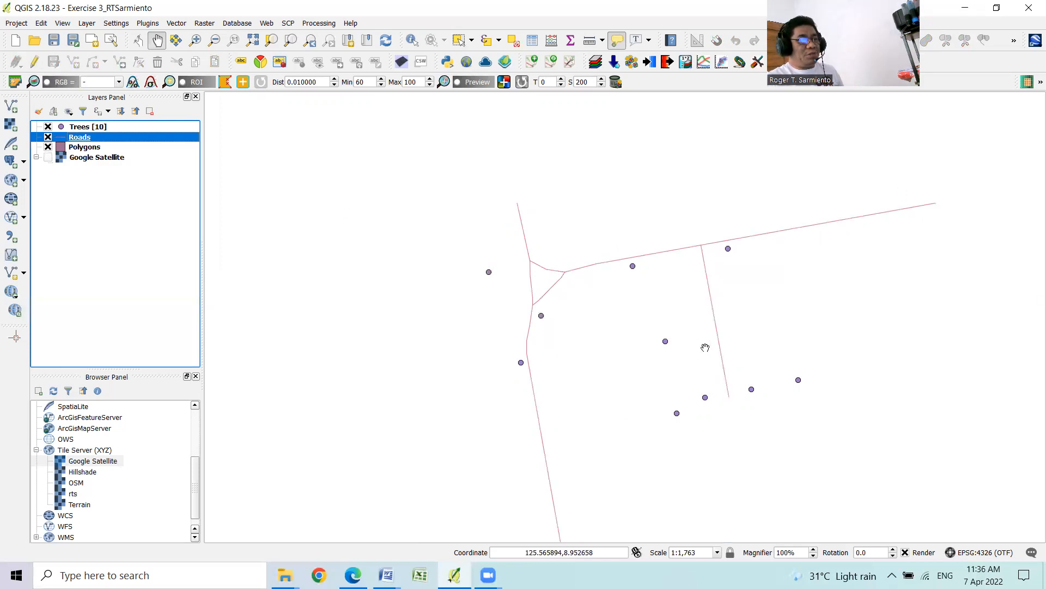
left_click_drag(703, 345, 613, 277)
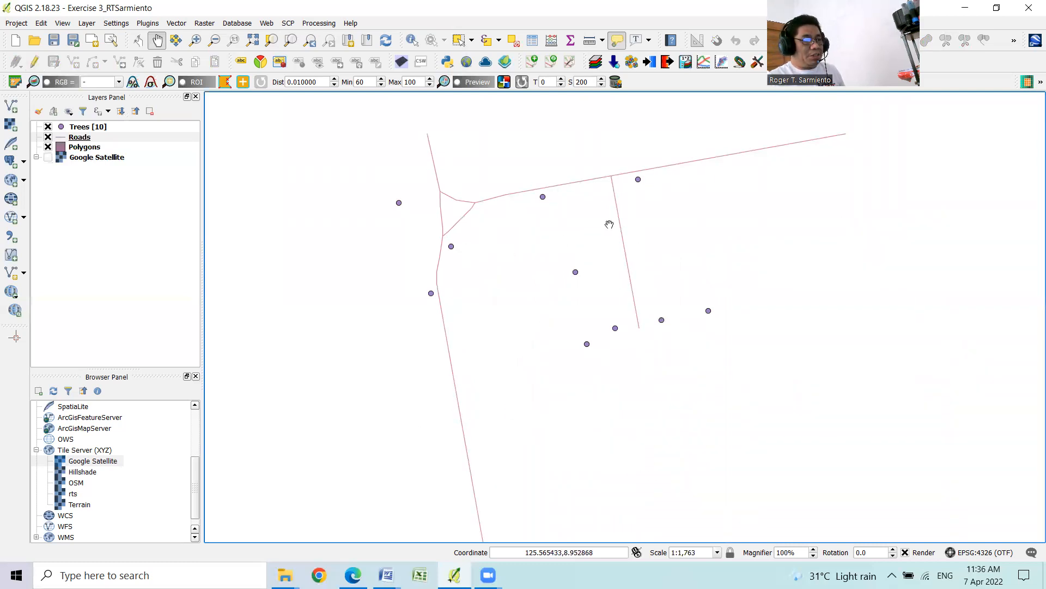
left_click(48, 158)
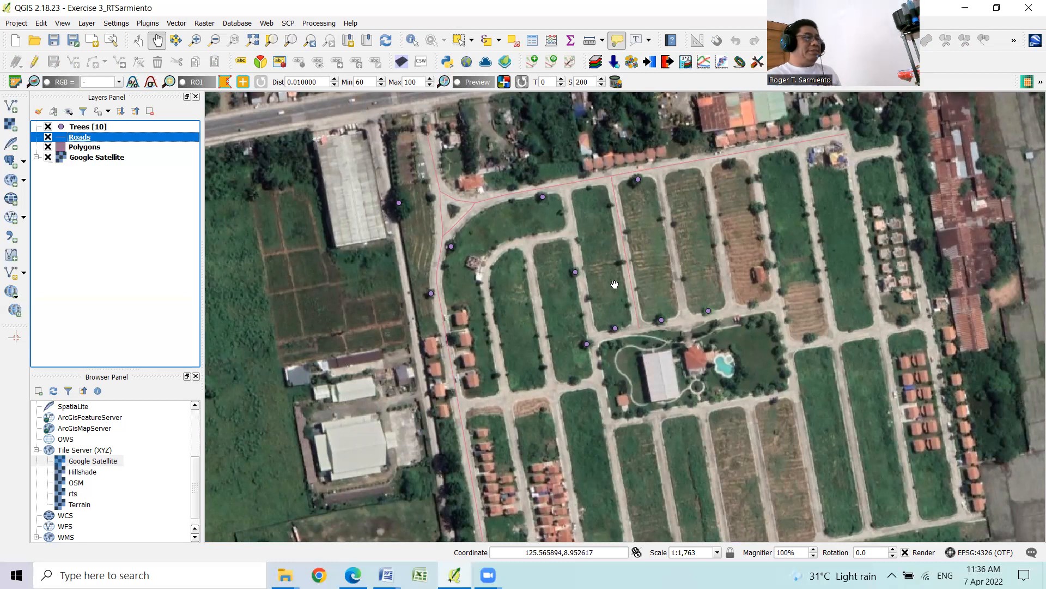
- Make Polygons the active layer and bring the subdivision's central clubhouse area into view
left_click(79, 153)
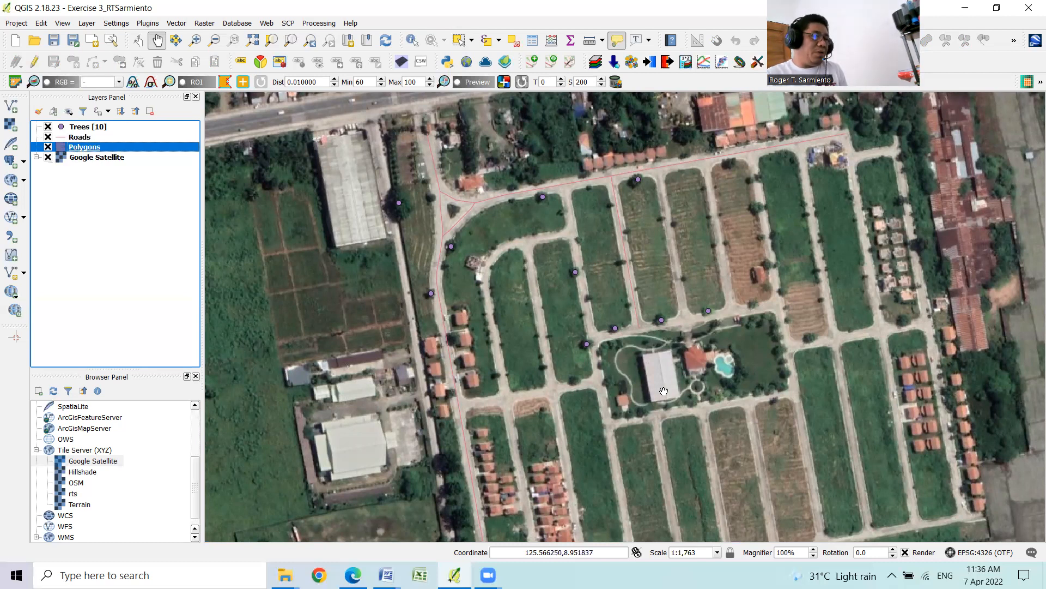
left_click_drag(664, 391, 662, 340)
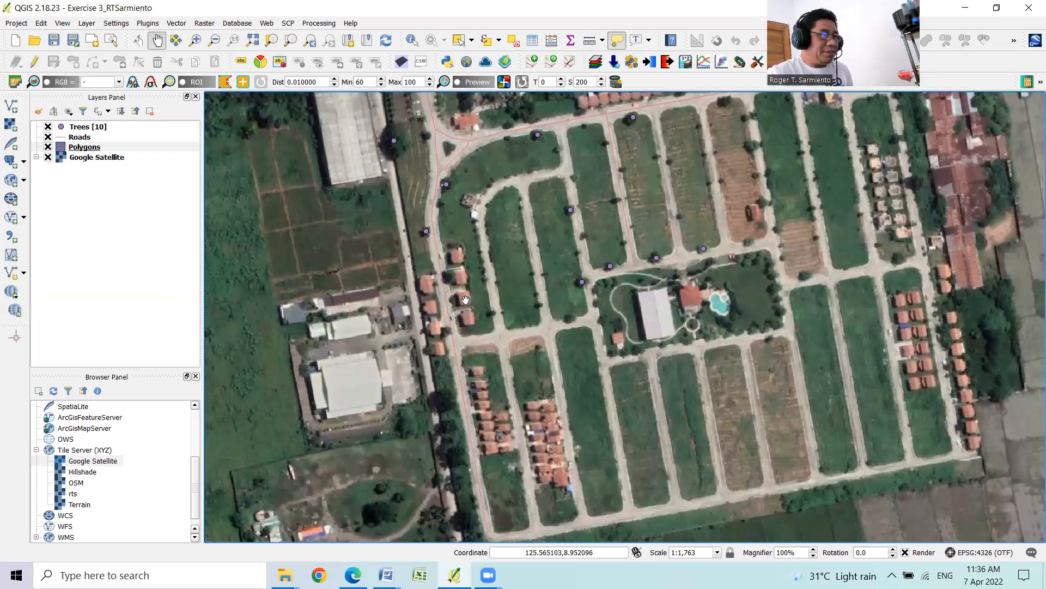
left_click_drag(454, 135, 451, 210)
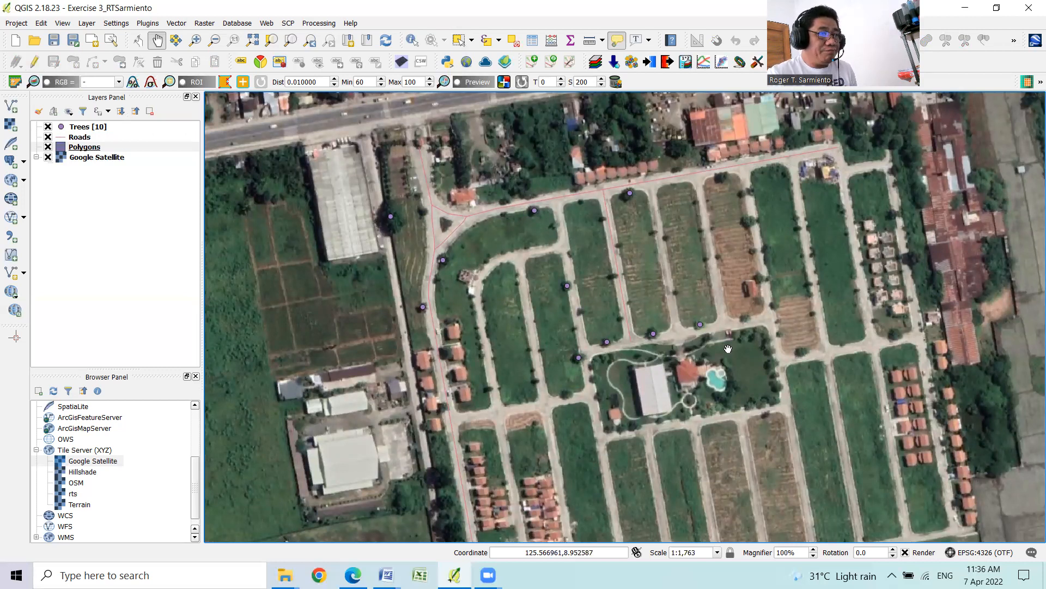
left_click_drag(654, 396, 643, 324)
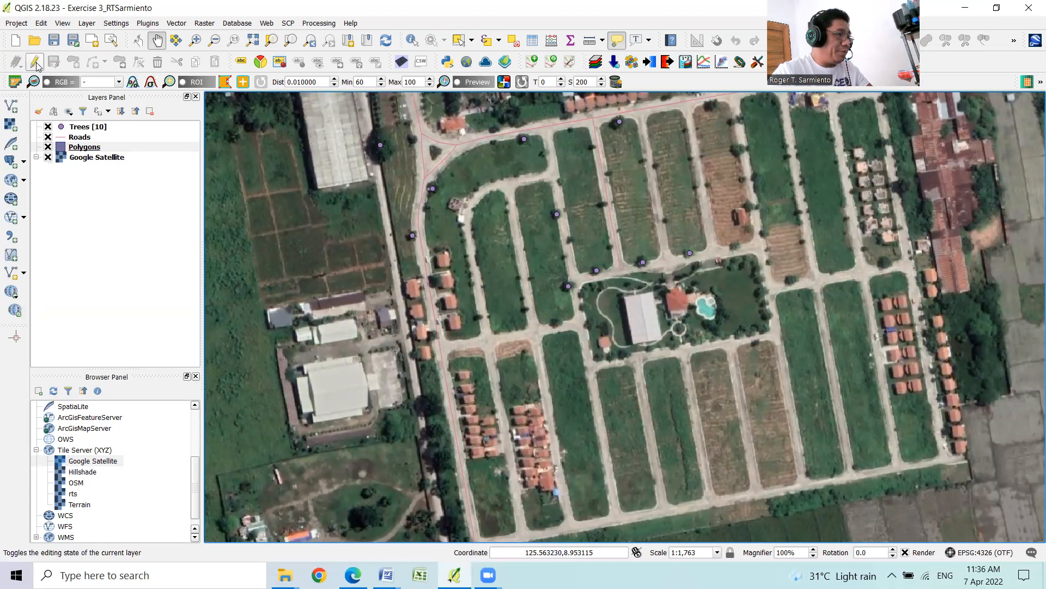
- Enable snapping for the Polygons layer with a tolerance of 10 pixels and apply the snapping options
left_click(116, 23)
left_click(140, 107)
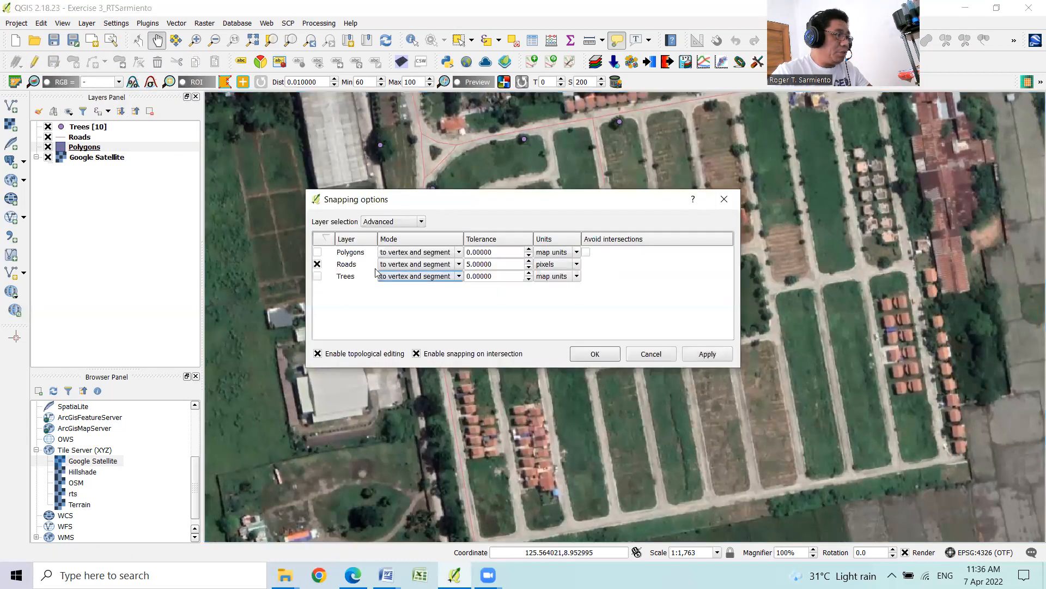
left_click(317, 252)
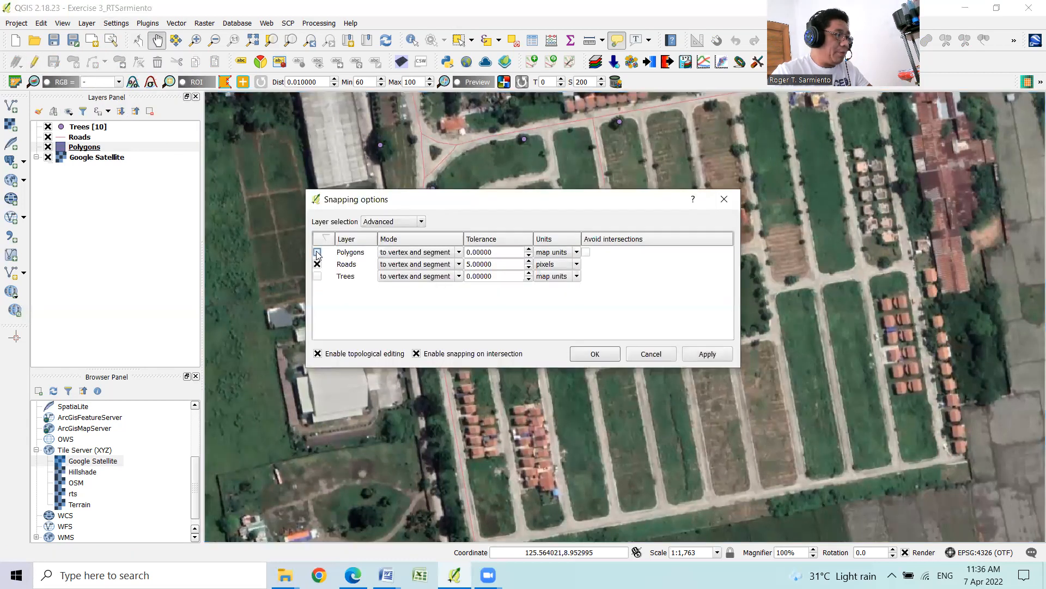
left_click(578, 256)
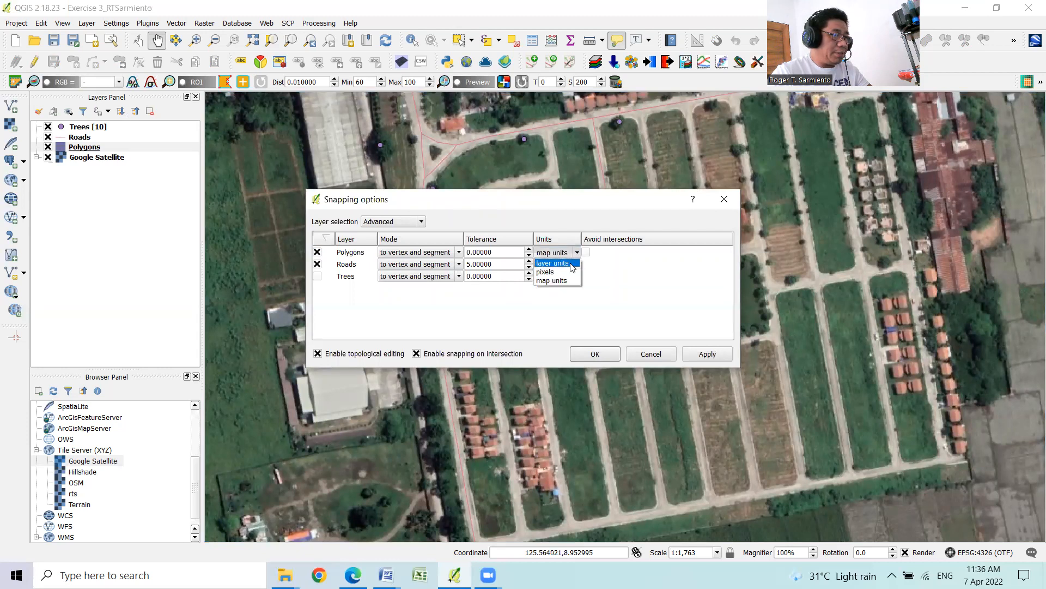
left_click(572, 275)
left_click(534, 250)
left_click(531, 249)
type("10")
left_click(702, 355)
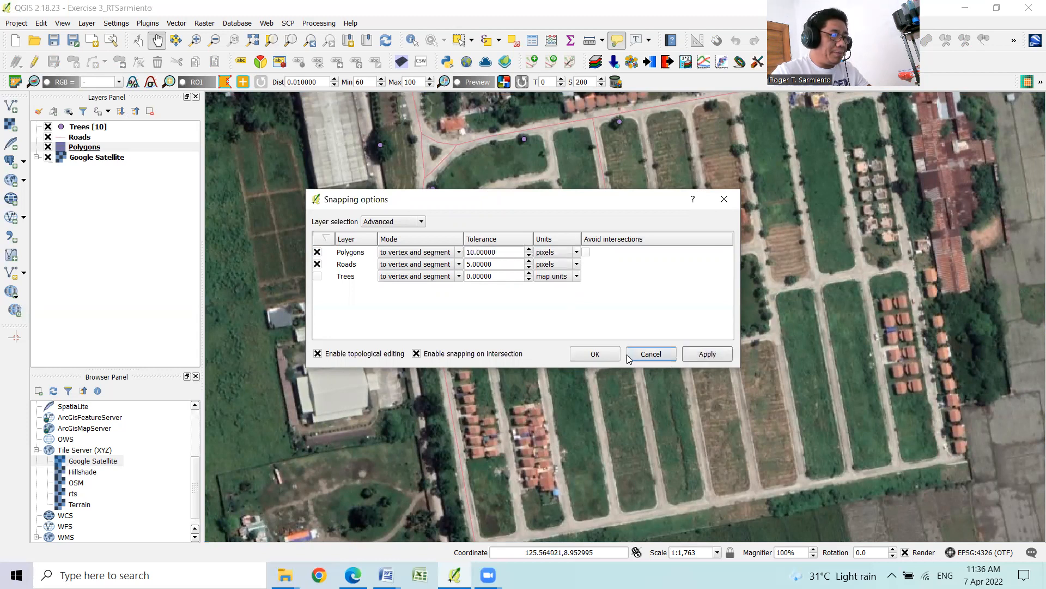
left_click(596, 355)
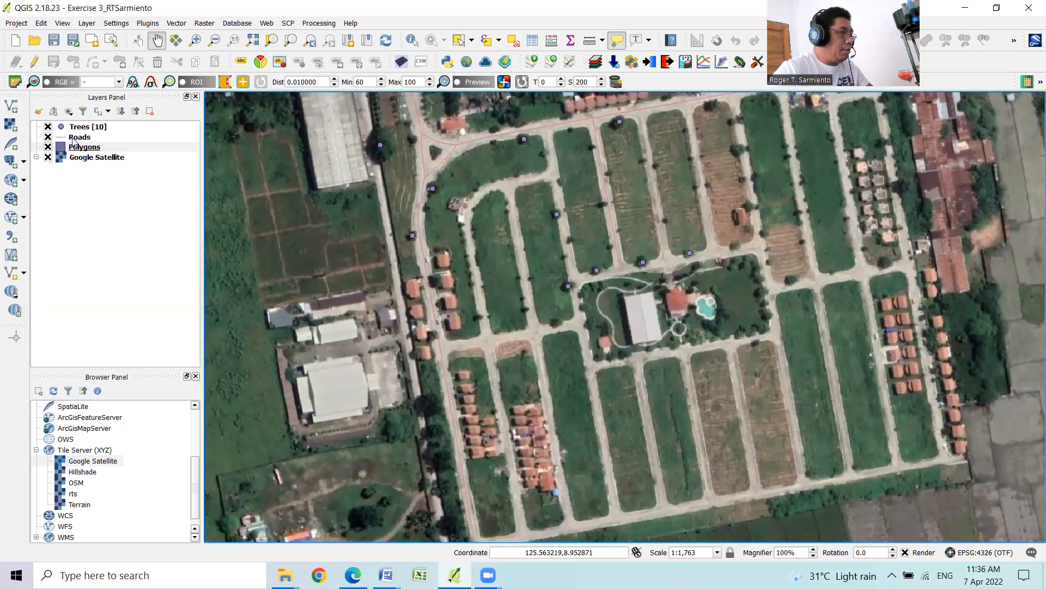
- Start editing the Polygons layer and digitize a four-corner polygon over the large white-roofed building west of the pool
left_click(34, 63)
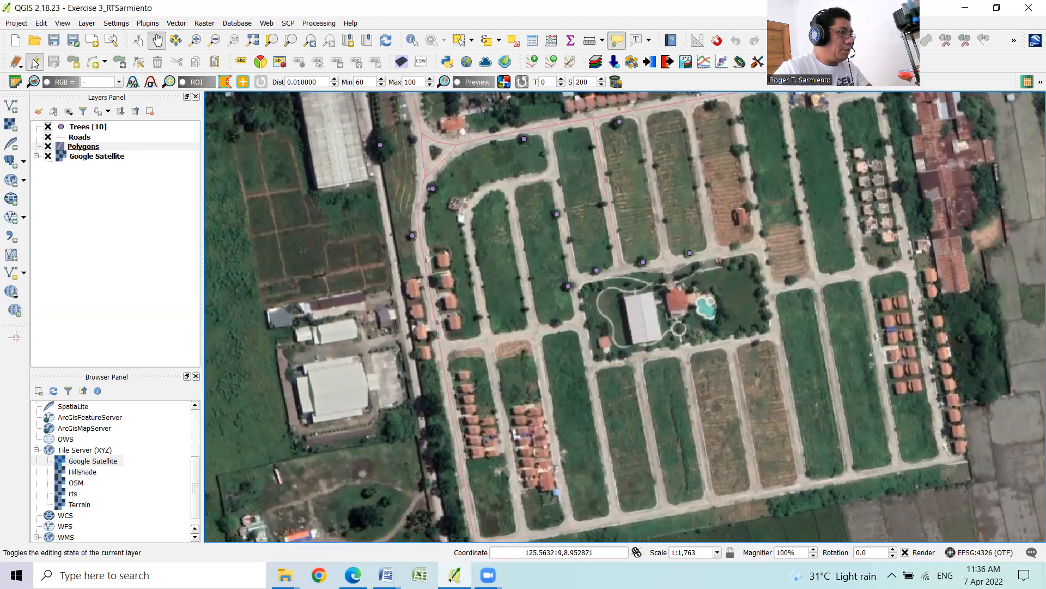
left_click(72, 63)
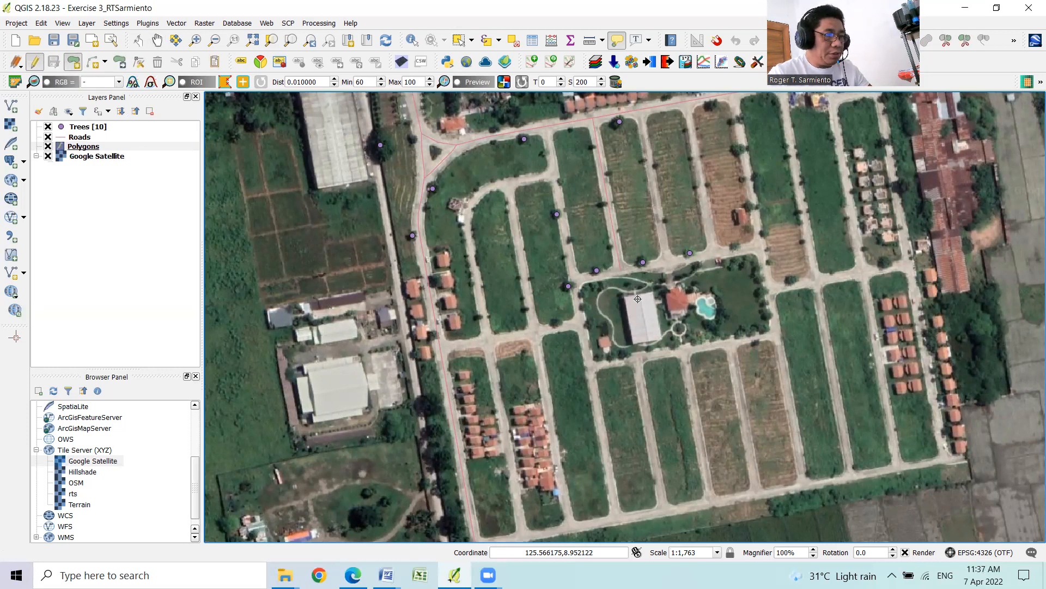
scroll(637, 298, "up", 1)
scroll(644, 295, "up", 1)
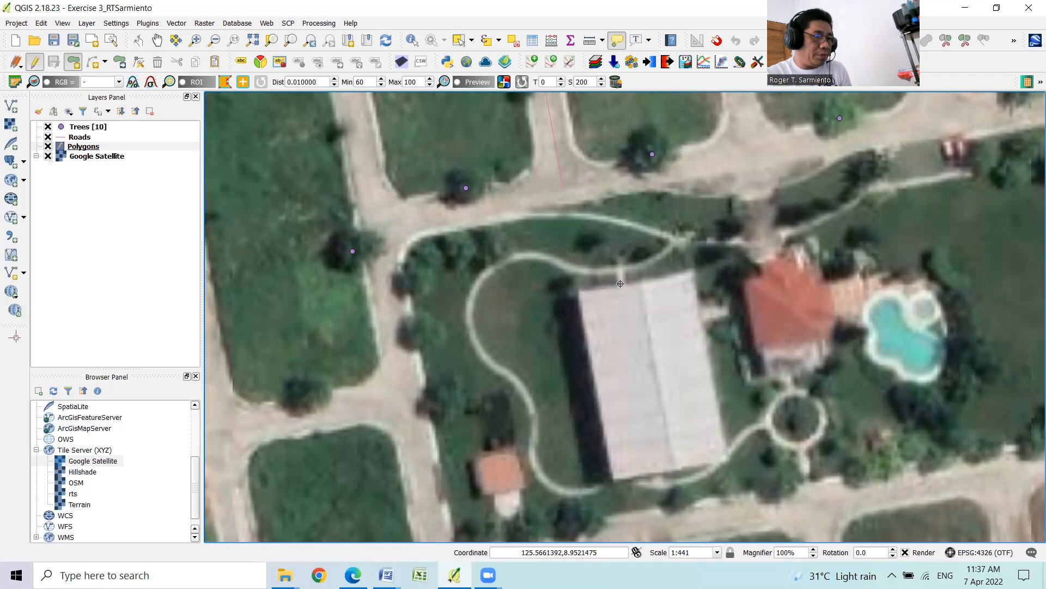
left_click(692, 269)
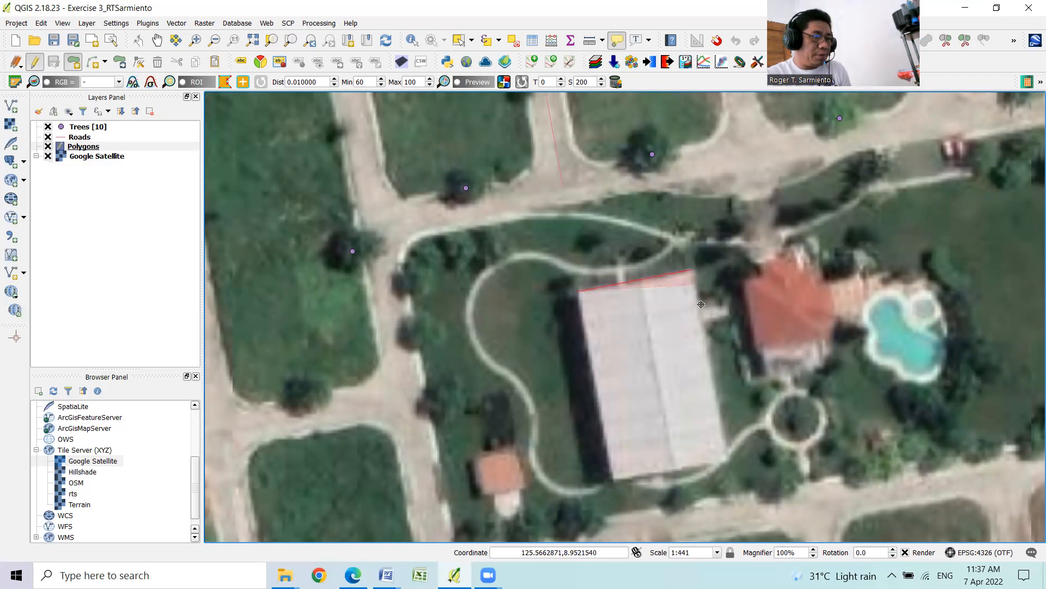
left_click(728, 460)
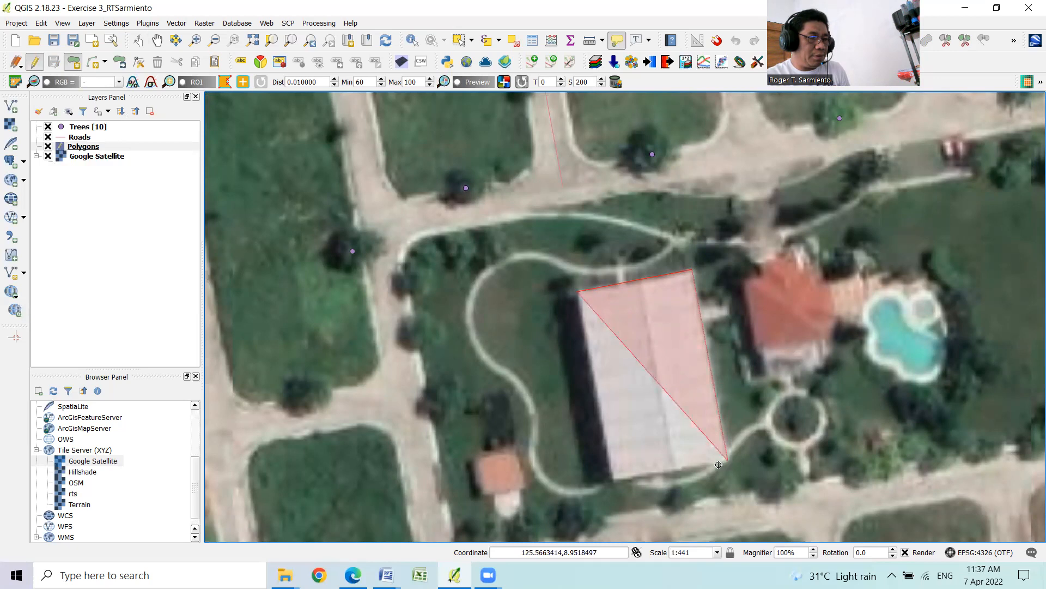
left_click(612, 480)
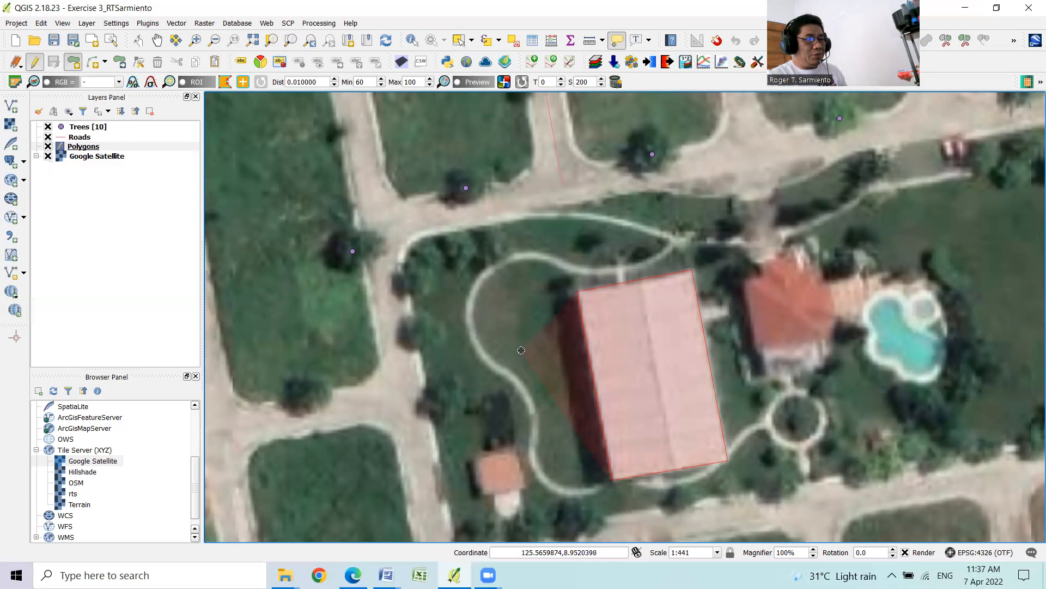
right_click(520, 353)
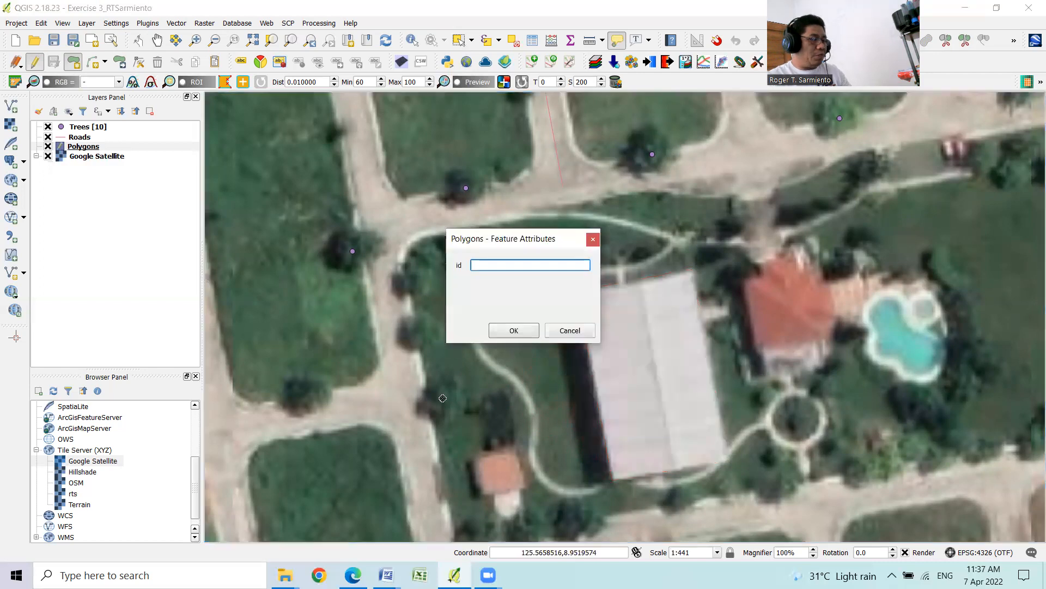
left_click(512, 331)
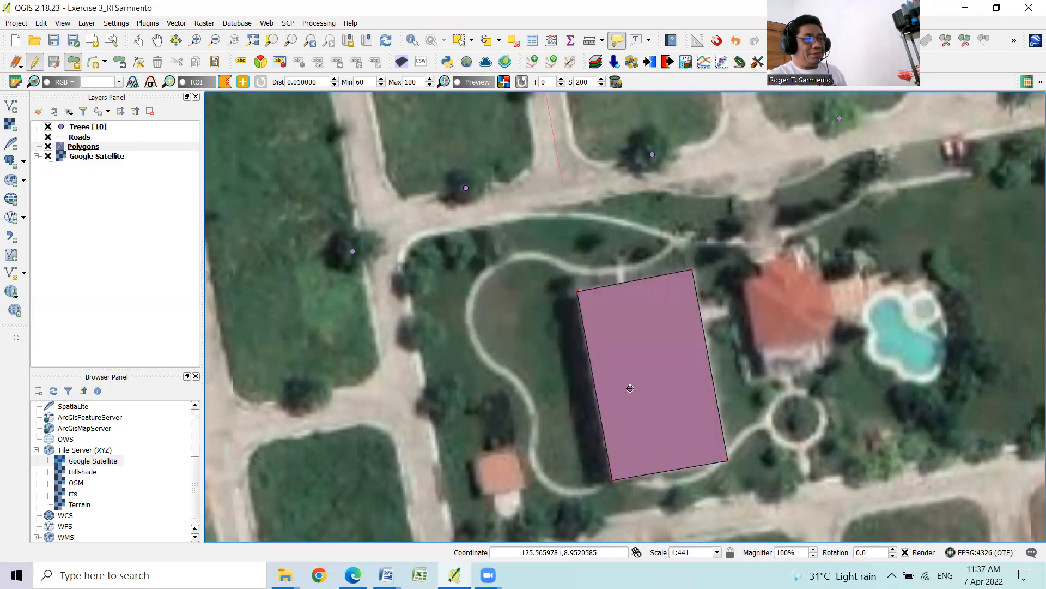
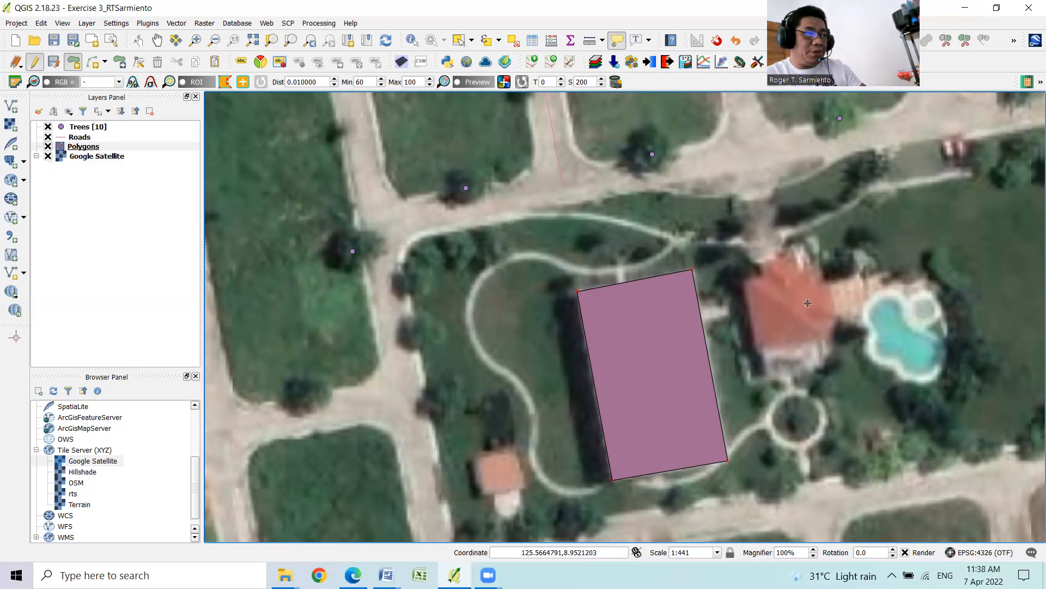
- Digitize the red-roofed clubhouse beside the pool as a polygon following its stepped outline, and give it id 2
scroll(806, 305, "down", 1)
key("Right")
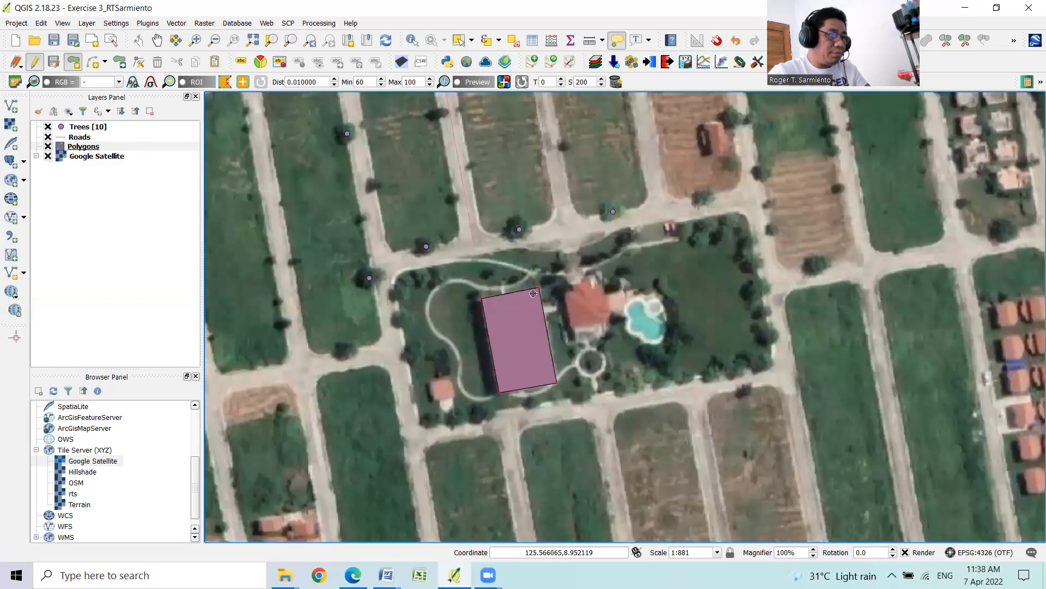
scroll(565, 348, "up", 1)
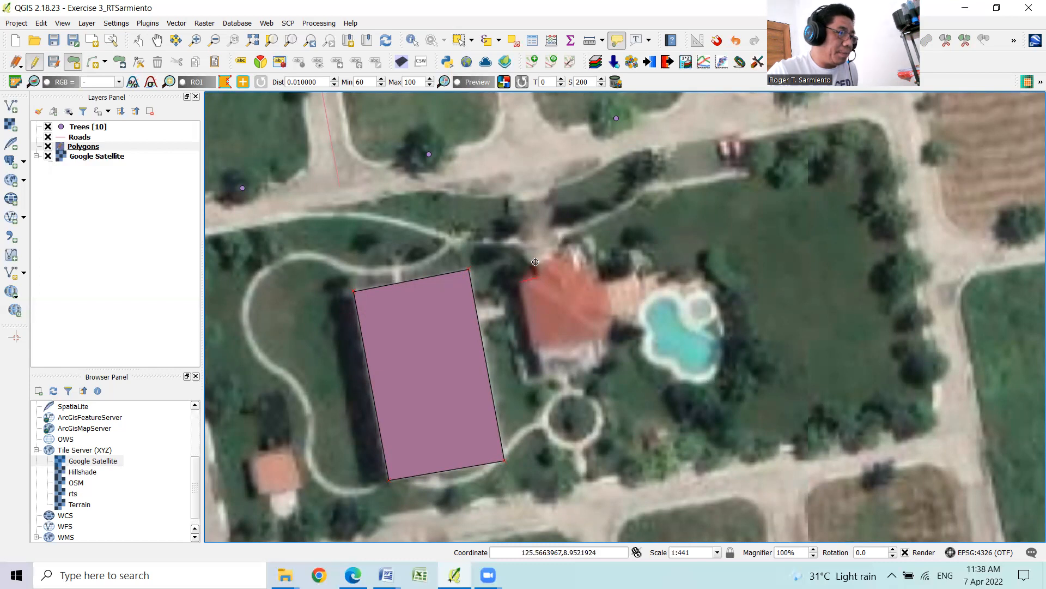
left_click(564, 256)
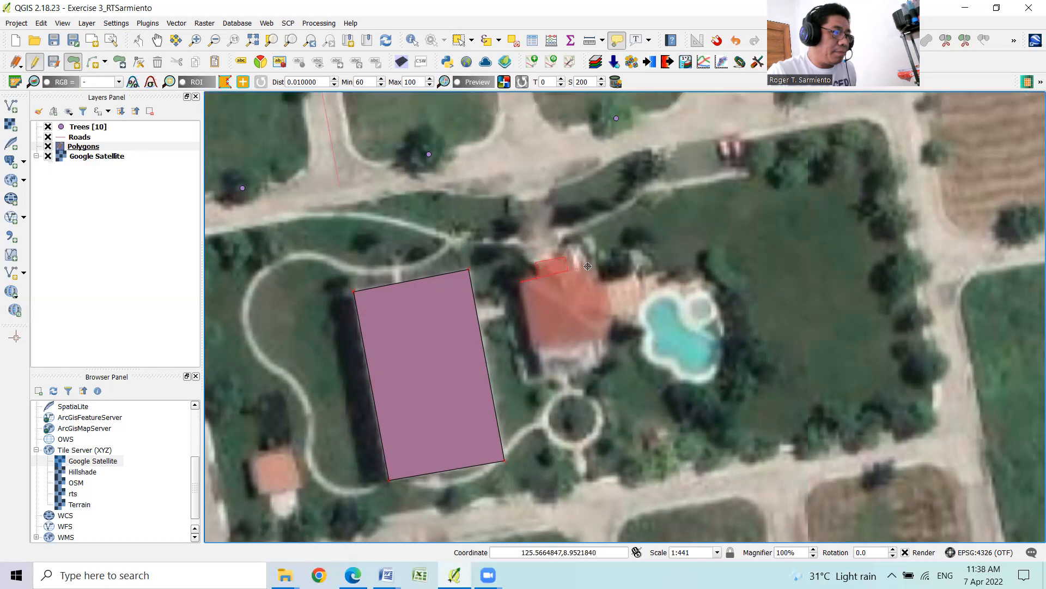
left_click(588, 266)
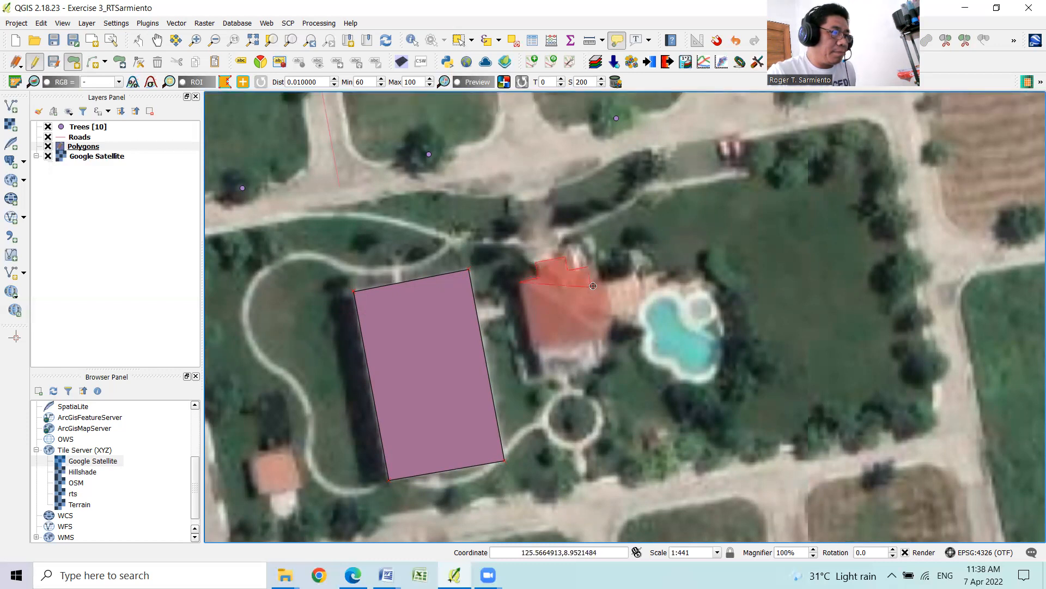
left_click(604, 283)
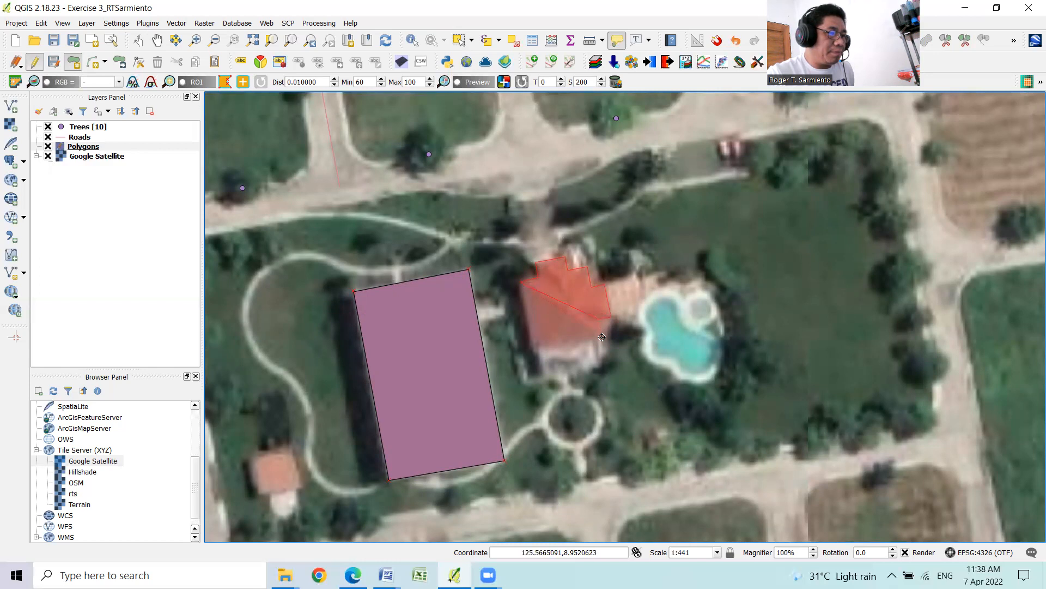
left_click(599, 337)
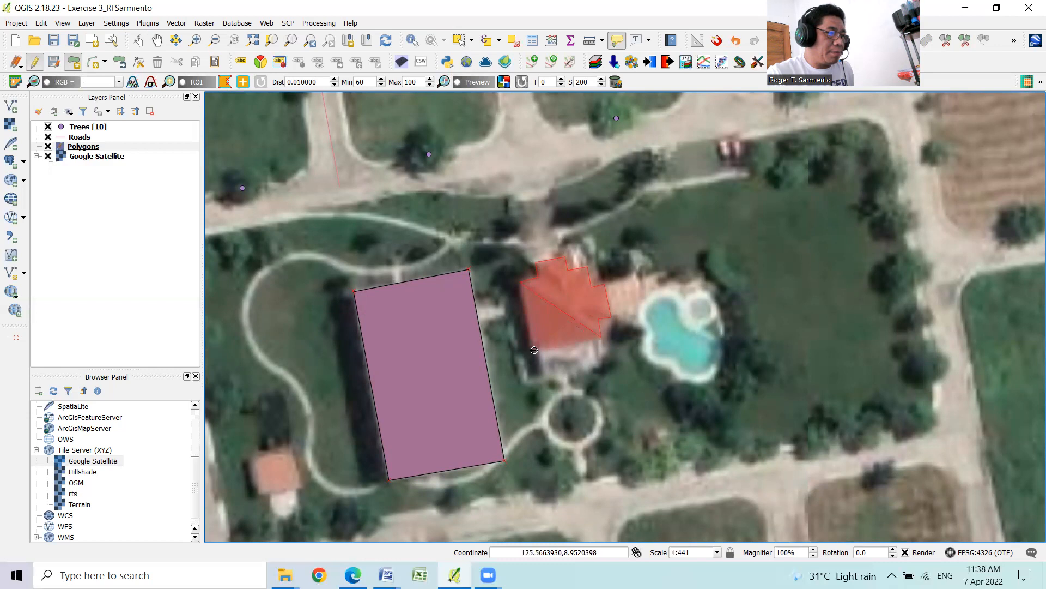
left_click(533, 350)
right_click(517, 378)
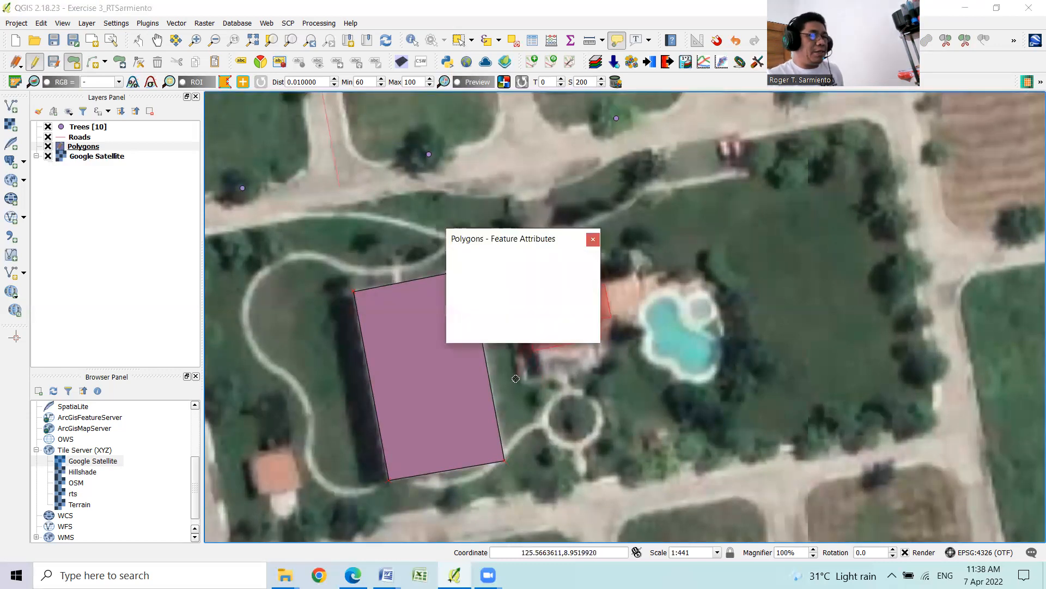
type("2")
left_click(514, 330)
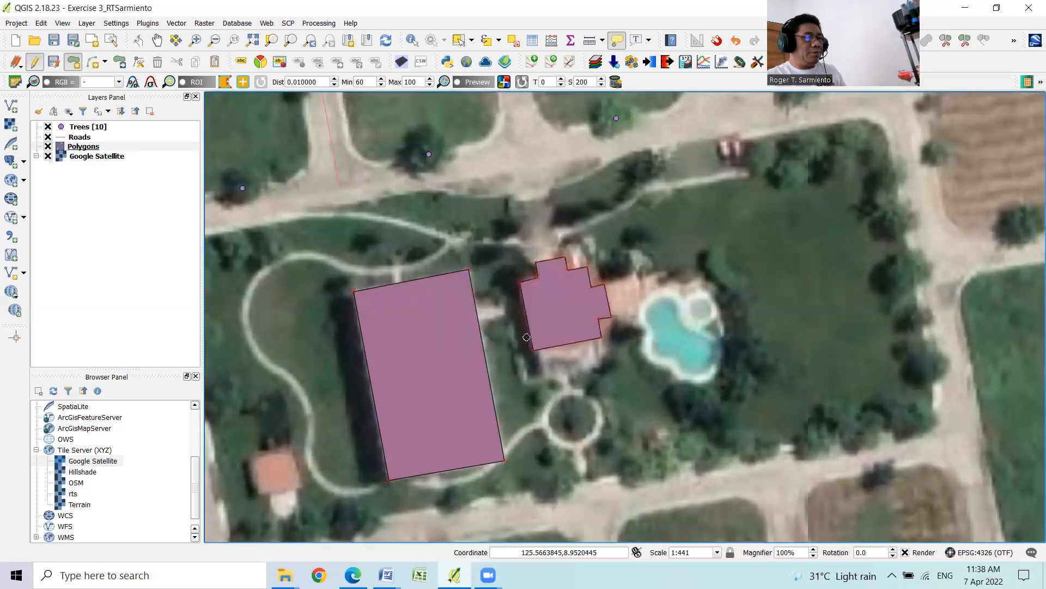
- Digitize a four-corner polygon over the northernmost red-roofed house just east of the western road, with id 3
scroll(612, 374, "down", 1)
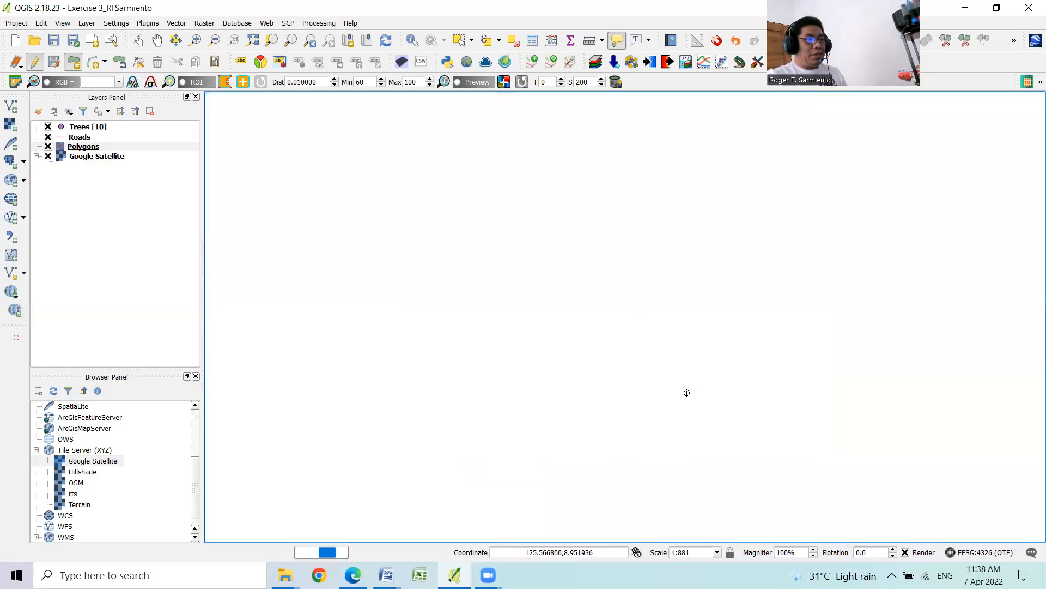
scroll(665, 395, "down", 1)
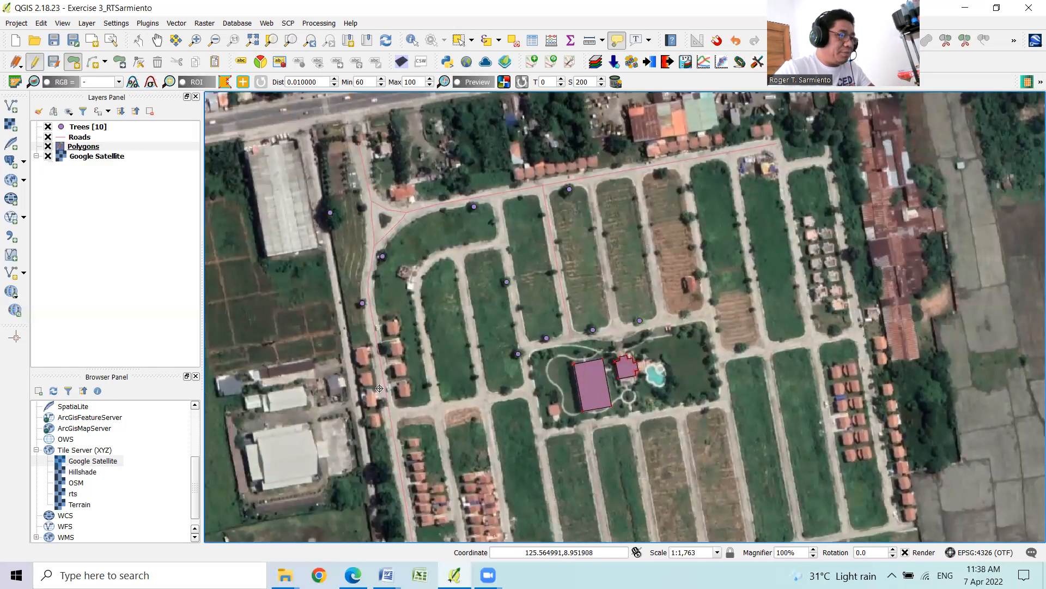
scroll(472, 371, "up", 1)
scroll(389, 288, "up", 1)
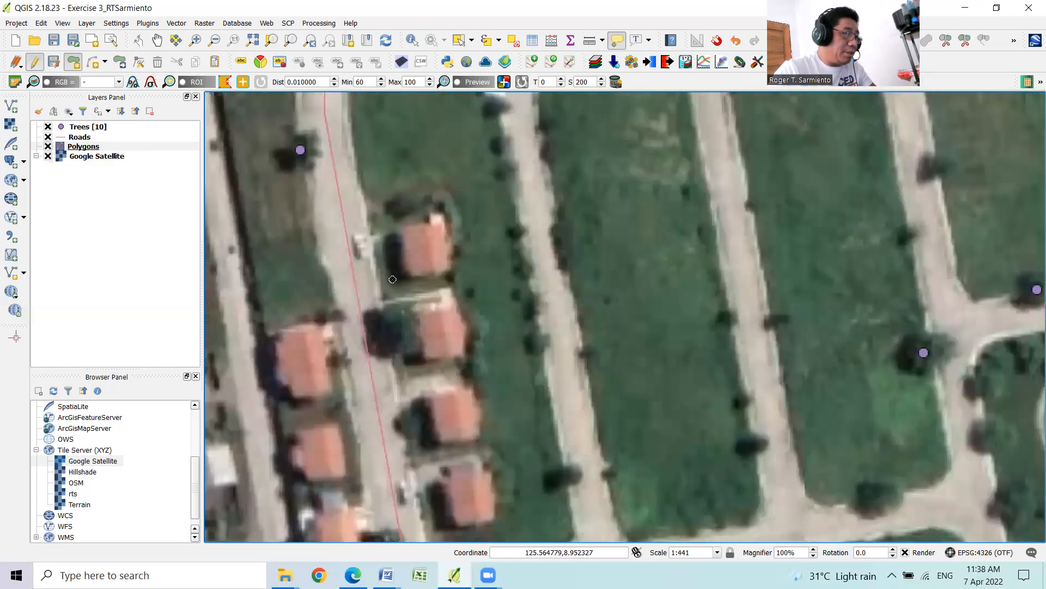
left_click(439, 220)
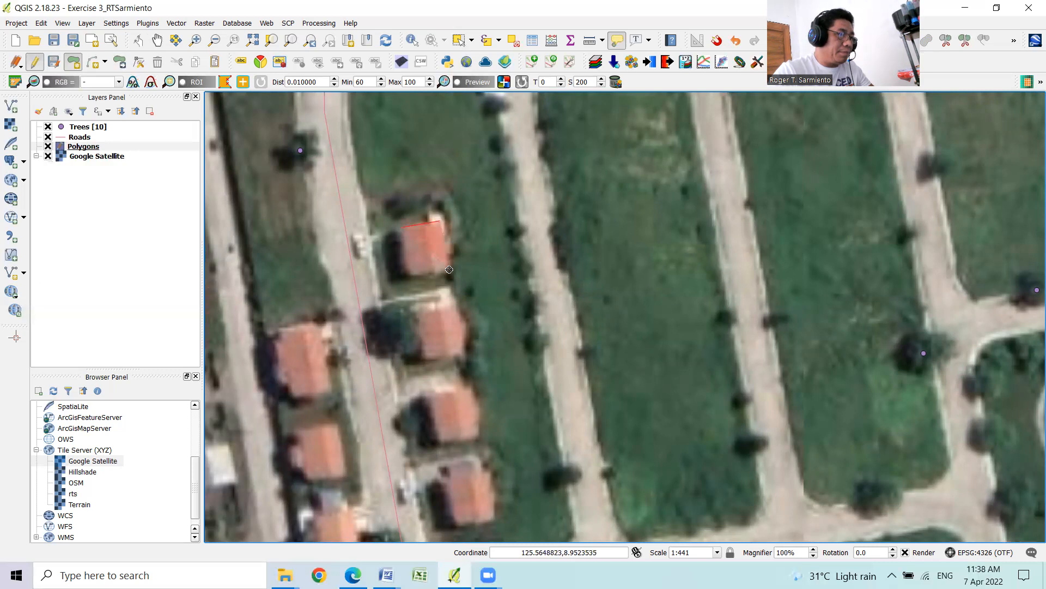
left_click(447, 271)
left_click(410, 276)
right_click(390, 284)
type("3")
left_click(515, 331)
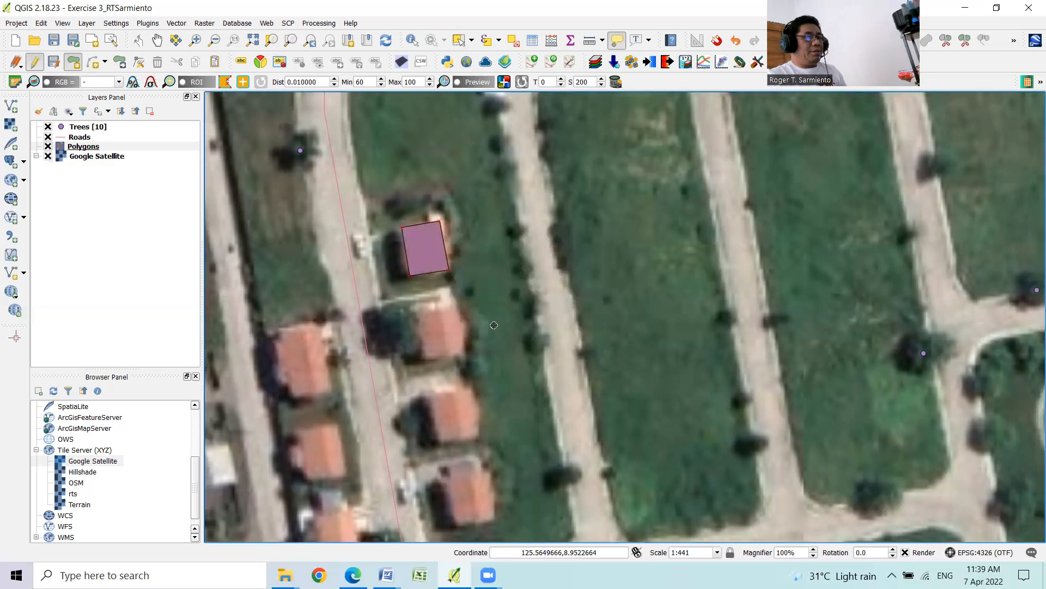
- Show the feature count for the Polygons layer, and save its edits and end its editing session
scroll(484, 320, "down", 1)
scroll(600, 349, "down", 1)
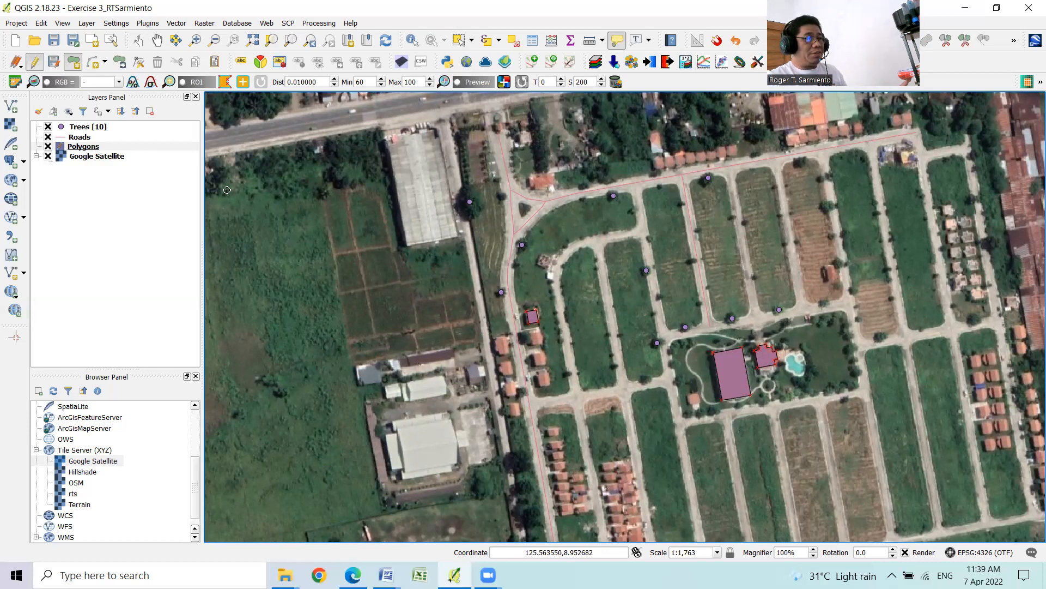
right_click(96, 149)
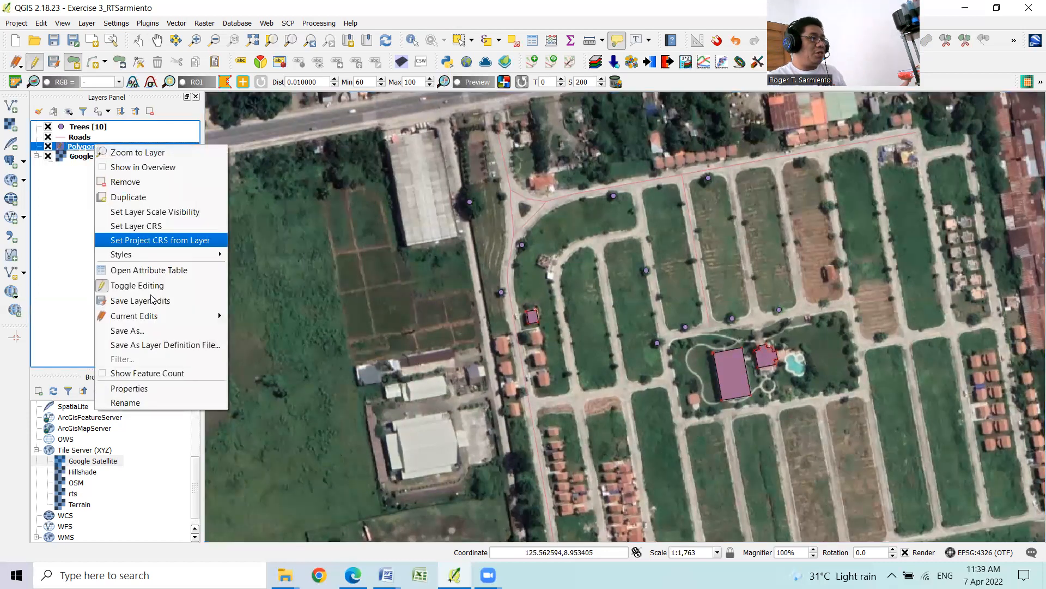
left_click(140, 373)
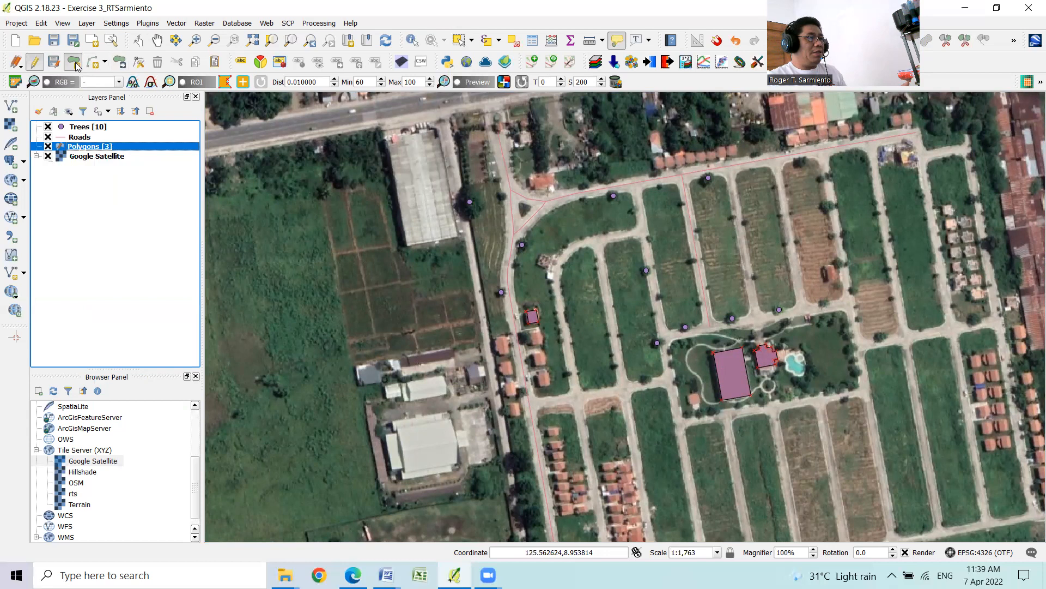
left_click(54, 63)
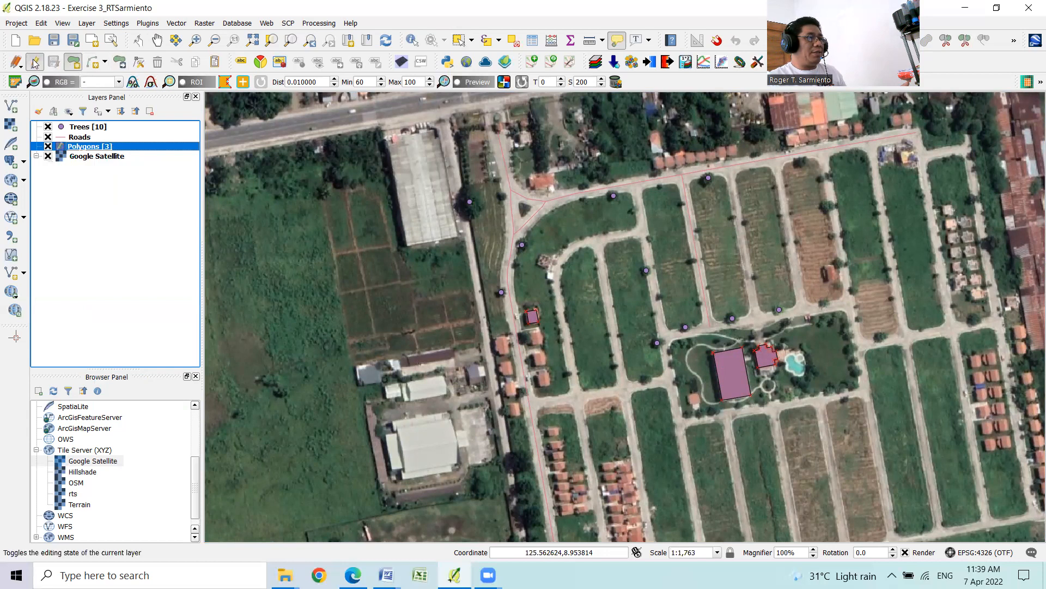
left_click(34, 62)
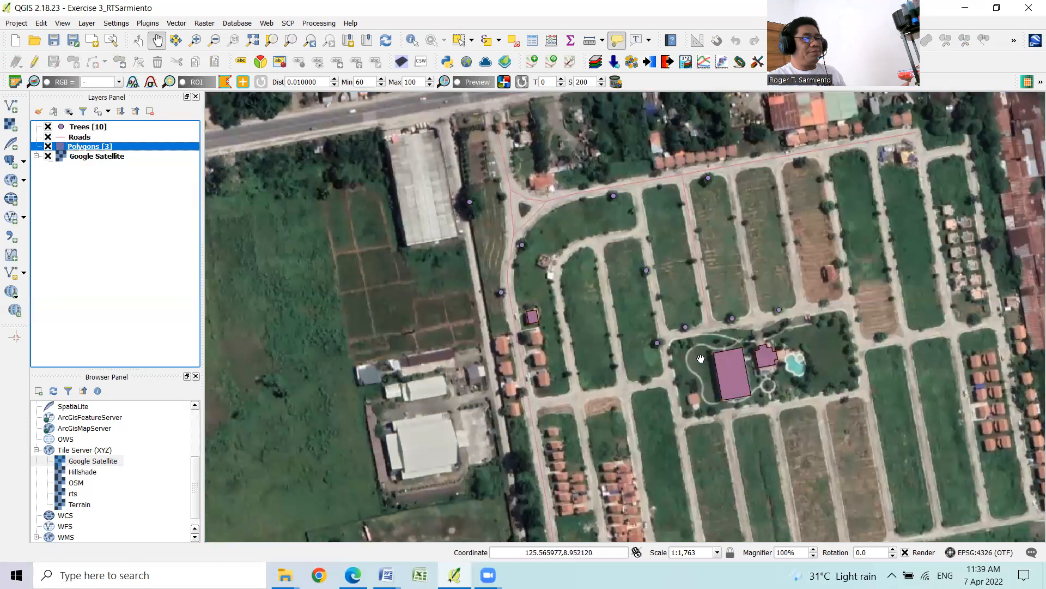
- Examine the digitized trees, roads and buildings with the Google Satellite basemap hidden and shown again
left_click_drag(756, 414, 669, 393)
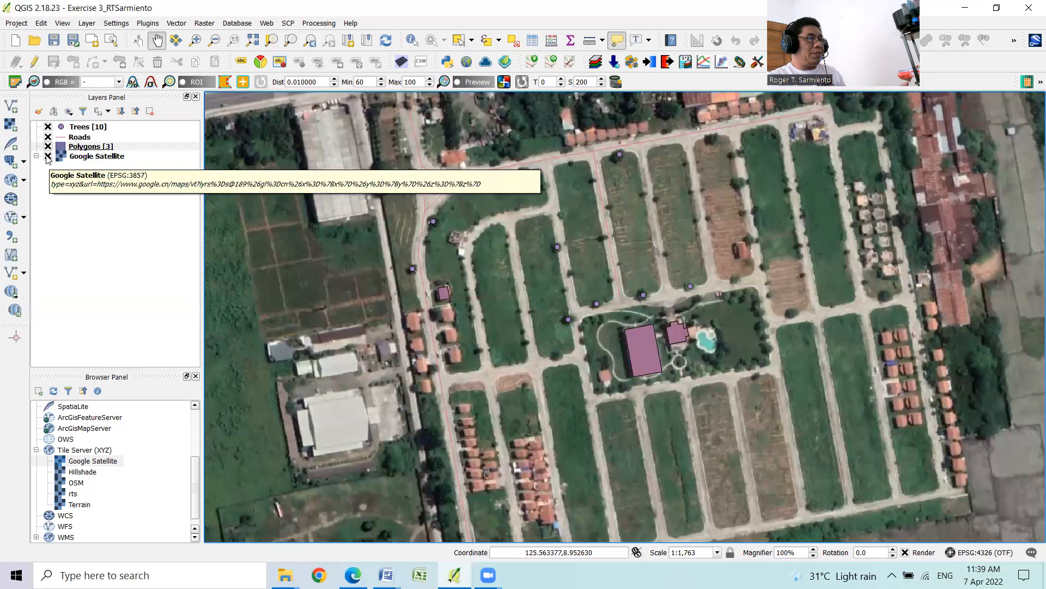
left_click(48, 157)
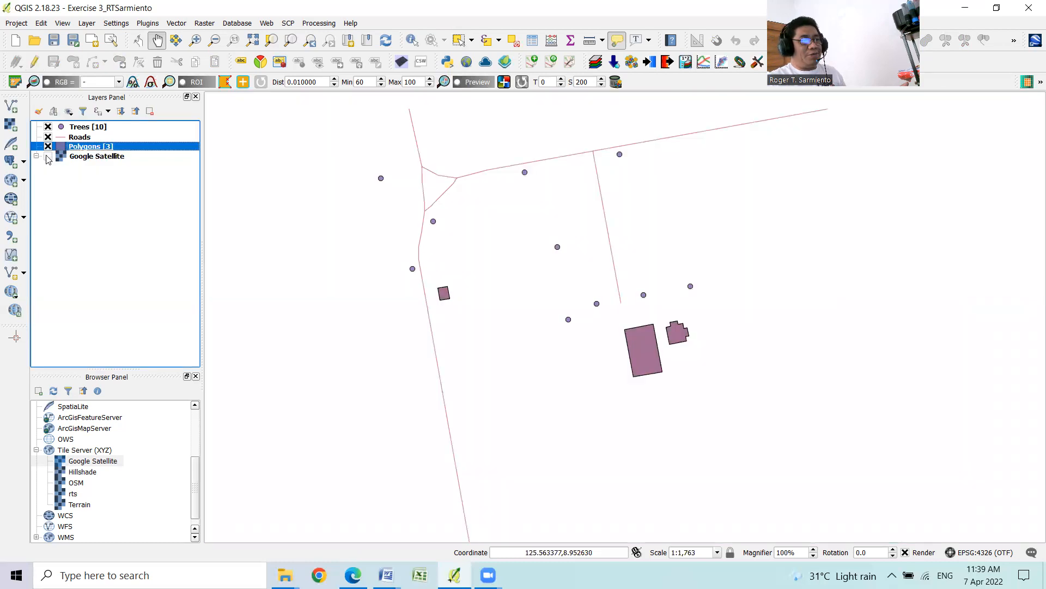
left_click(48, 157)
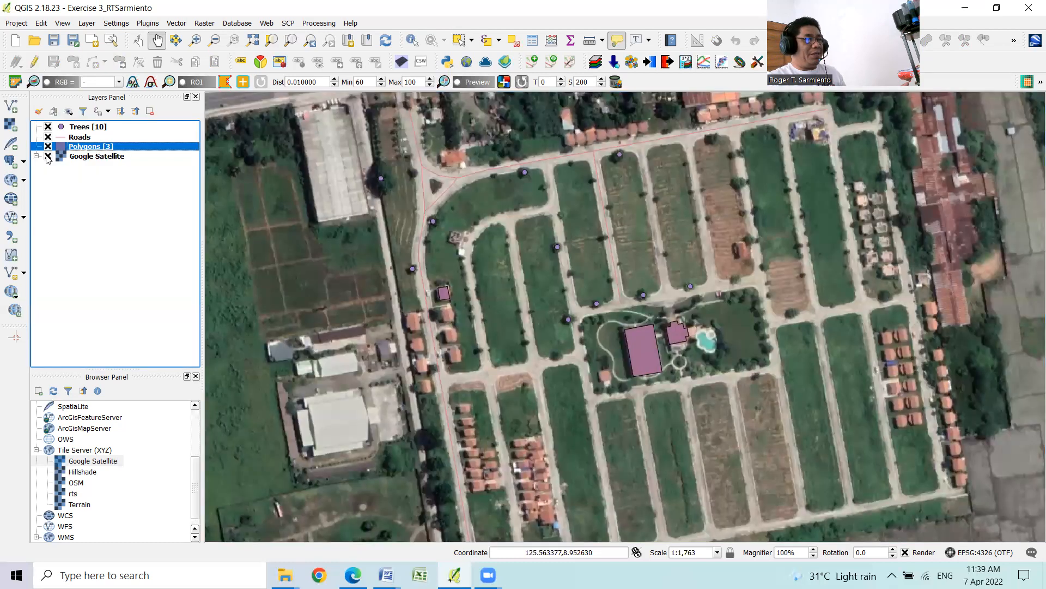
left_click(48, 156)
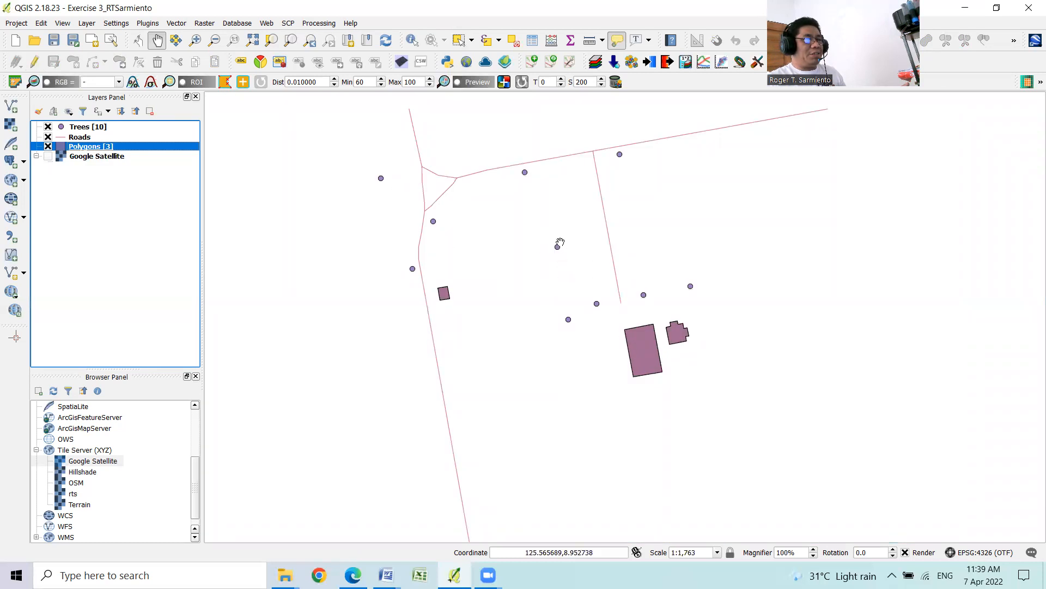
left_click(48, 156)
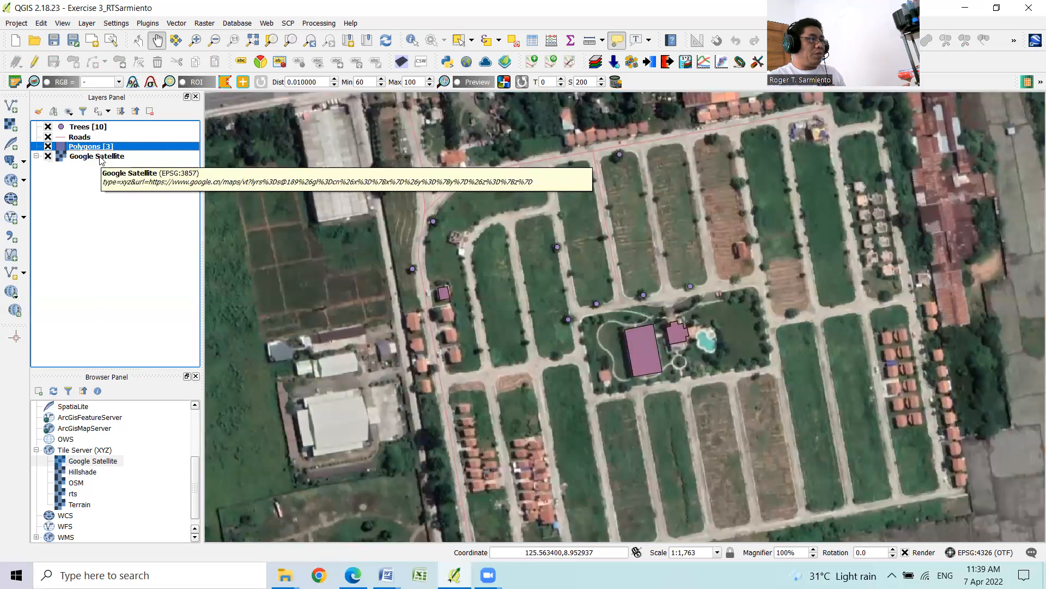
- Set the Google Satellite layer's global transparency to 40% and apply it
left_click(100, 158)
right_click(100, 160)
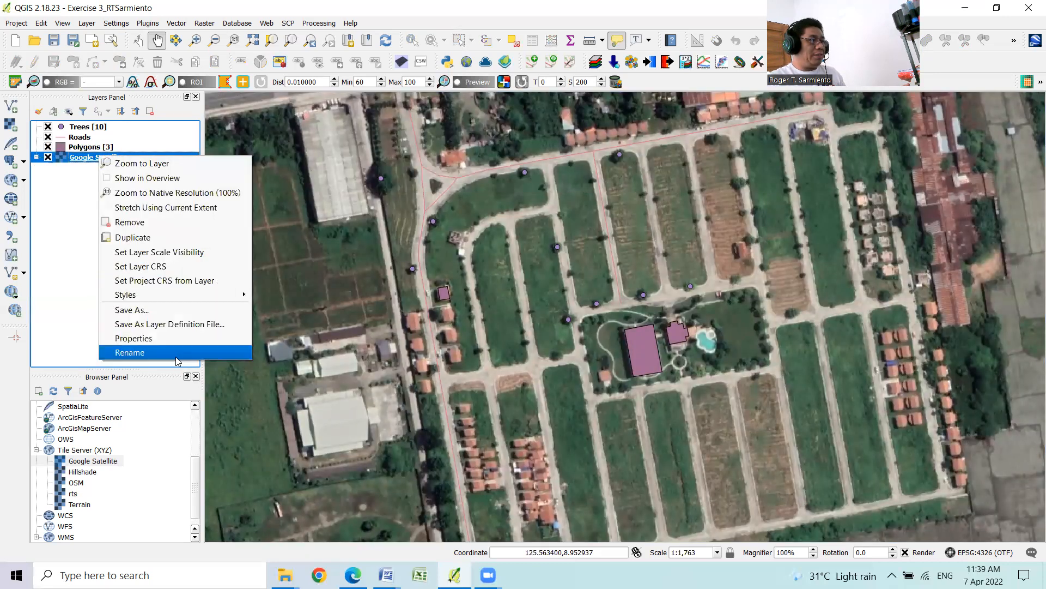
left_click(405, 329)
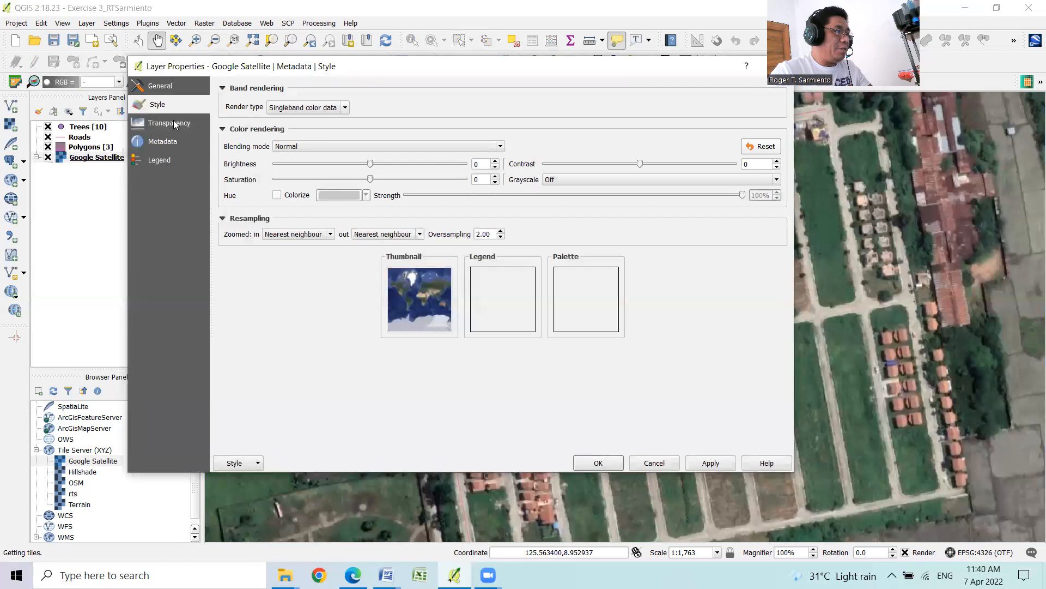
left_click(173, 123)
left_click_drag(227, 98, 333, 106)
left_click(711, 463)
left_click(598, 463)
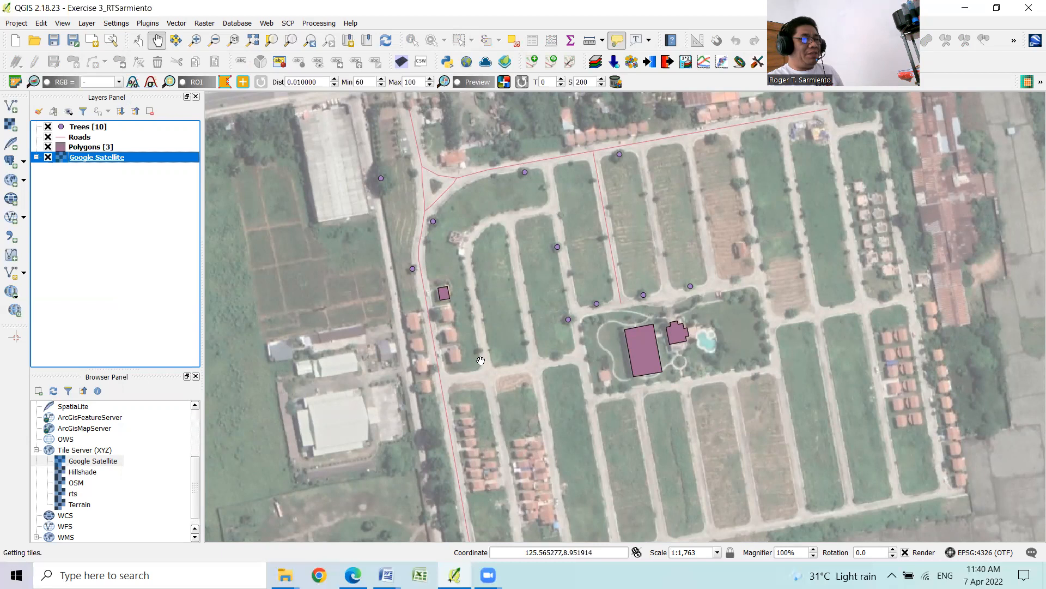
- Set the Google Satellite layer's global transparency back to none and apply it
right_click(99, 161)
left_click(146, 342)
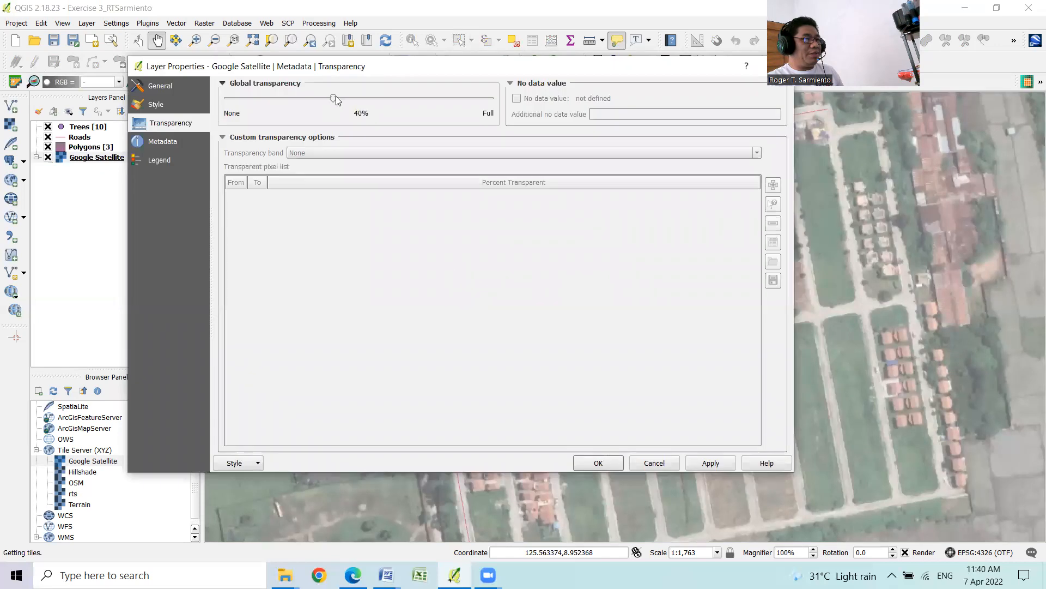
left_click_drag(336, 100, 220, 99)
left_click(710, 464)
left_click(598, 463)
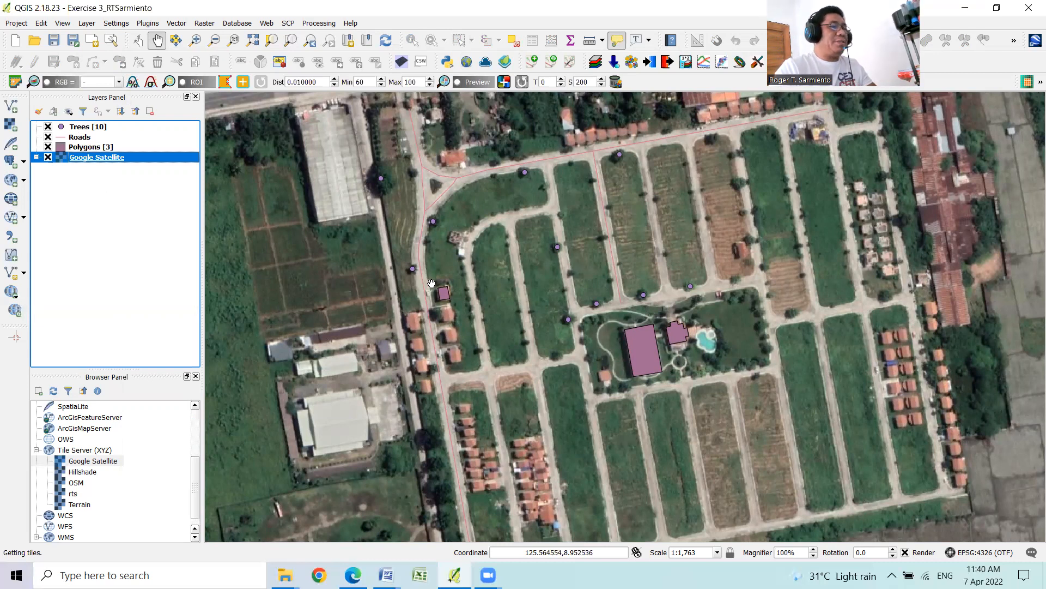
- Open the Trees layer's attribute table and reposition its window over the map to view the records
left_click(86, 128)
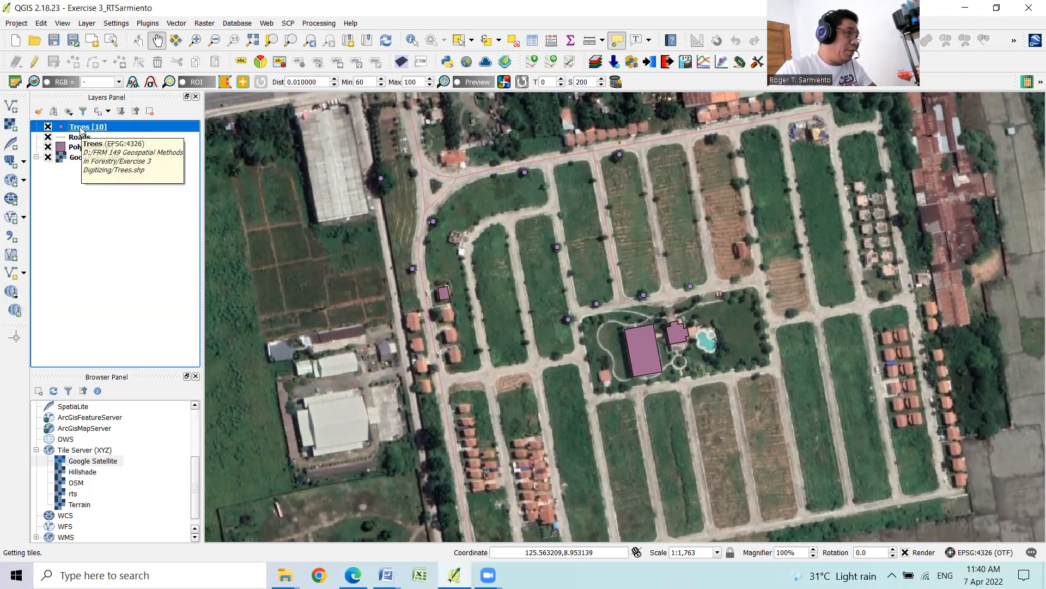
right_click(80, 127)
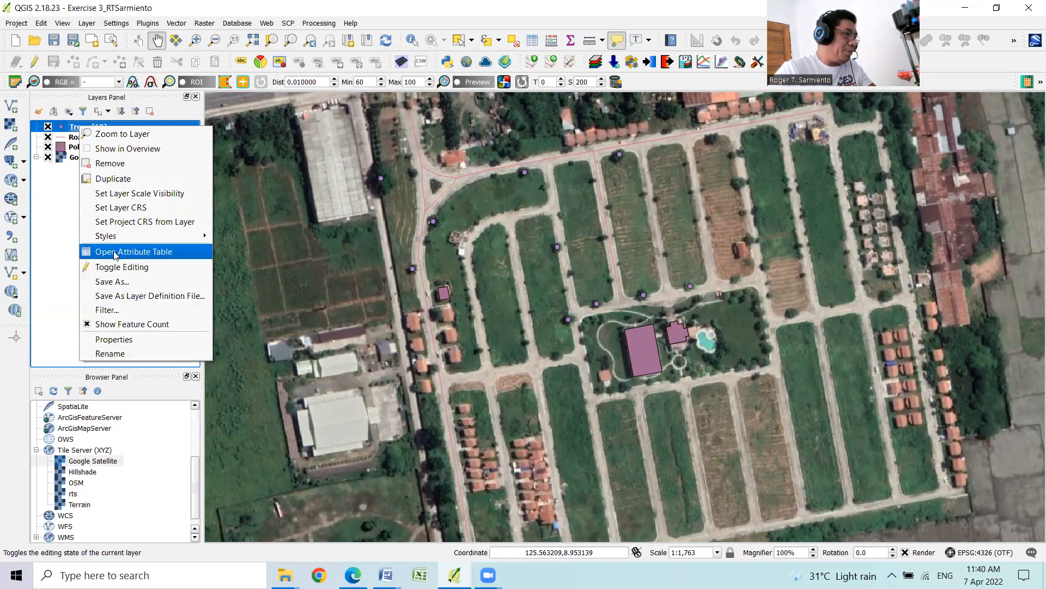
left_click(150, 254)
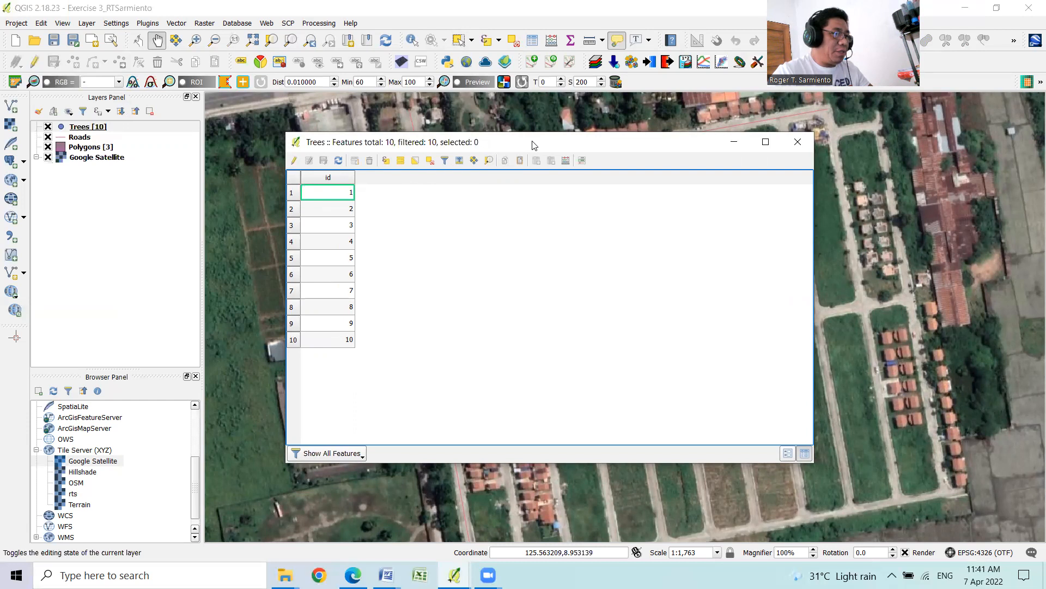
left_click_drag(533, 145, 576, 233)
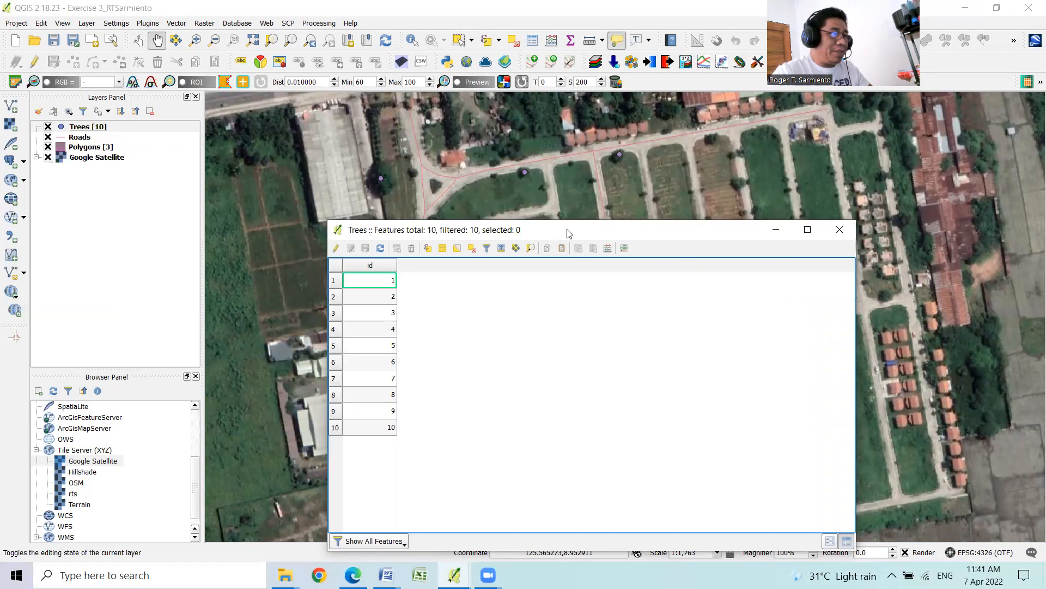
left_click_drag(521, 233, 676, 209)
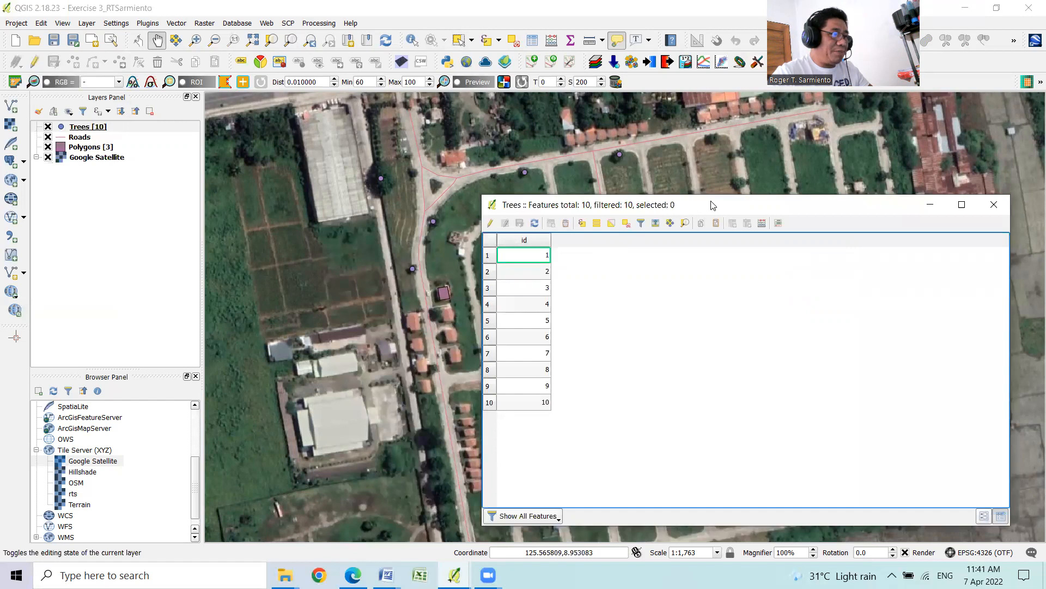
mouse_move(711, 205)
left_mouse_down()
mouse_move(613, 189)
mouse_move(582, 209)
left_mouse_up()
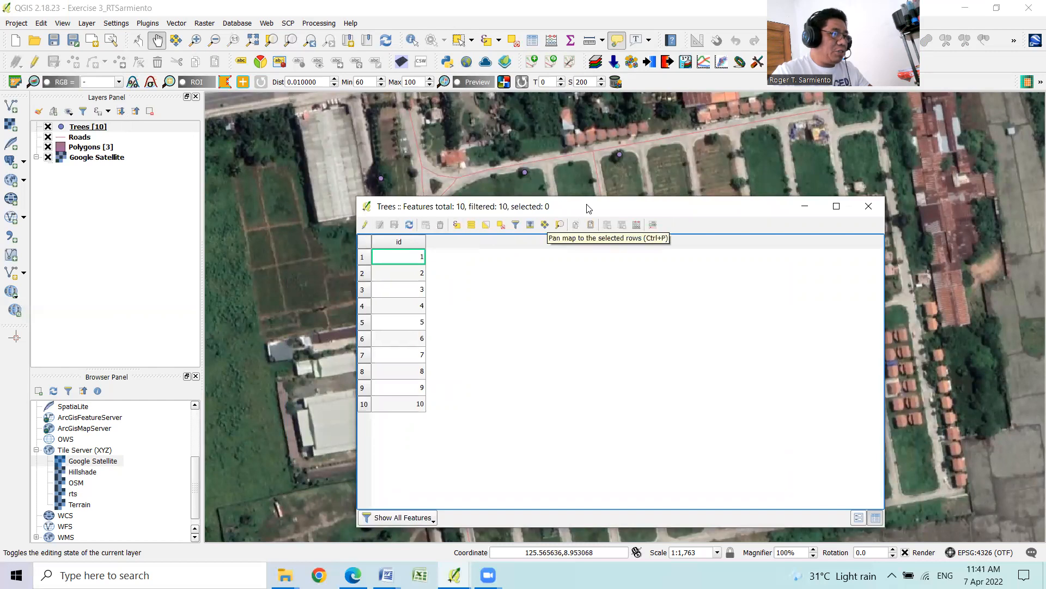
left_click_drag(588, 206, 486, 185)
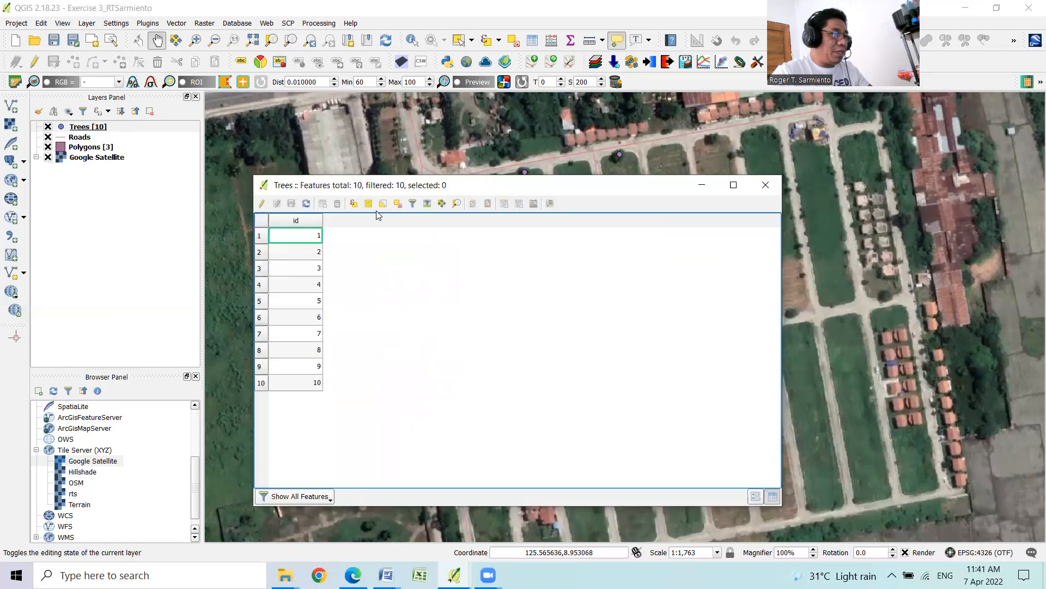
- Start editing the Trees table and add a Text (string) field named Species with a length of 30
left_click(262, 204)
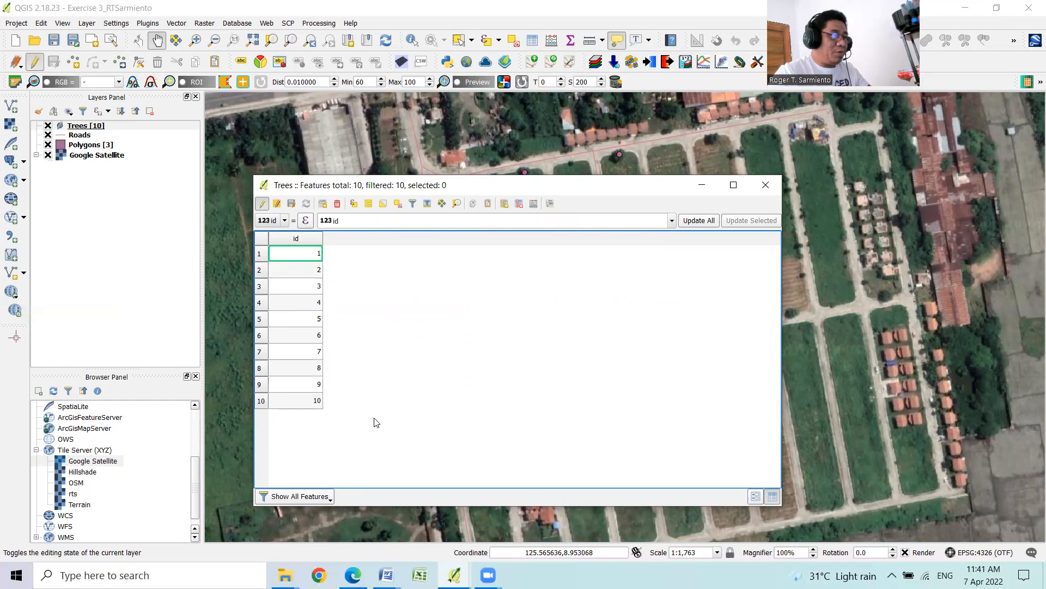
left_click(504, 204)
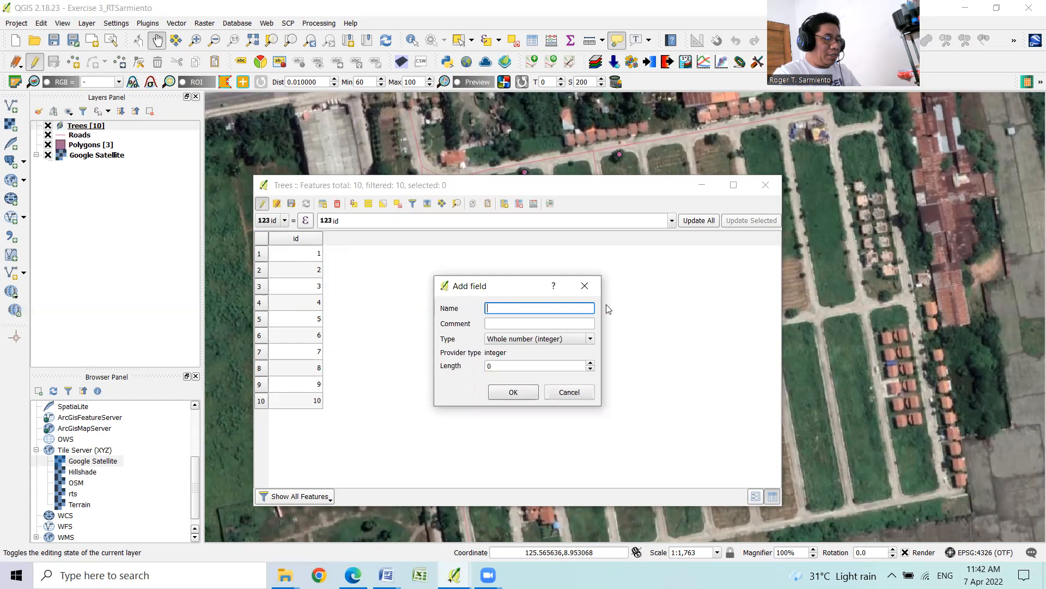
type("Species")
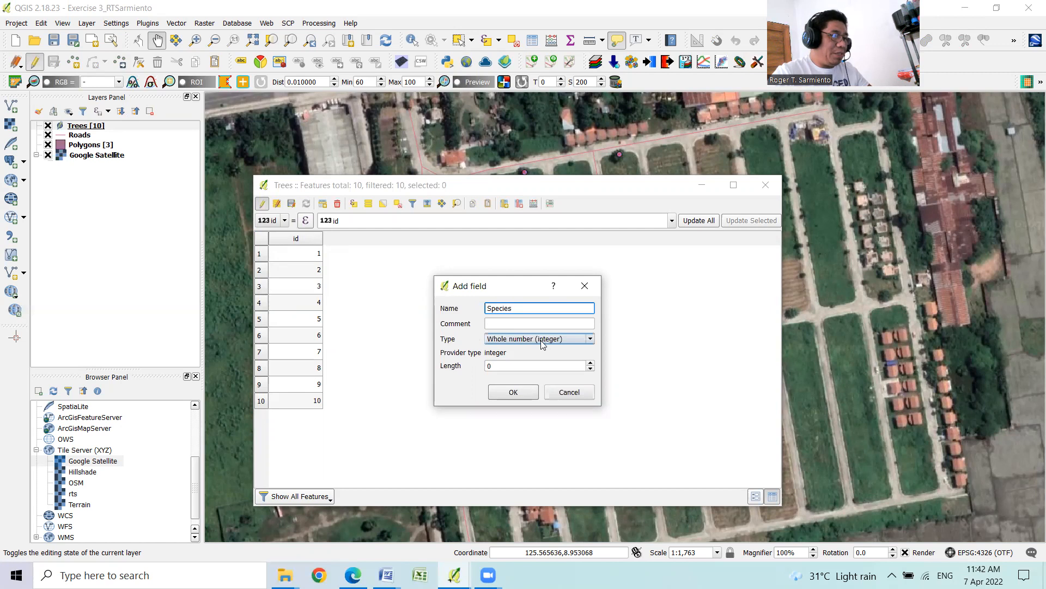
left_click(591, 339)
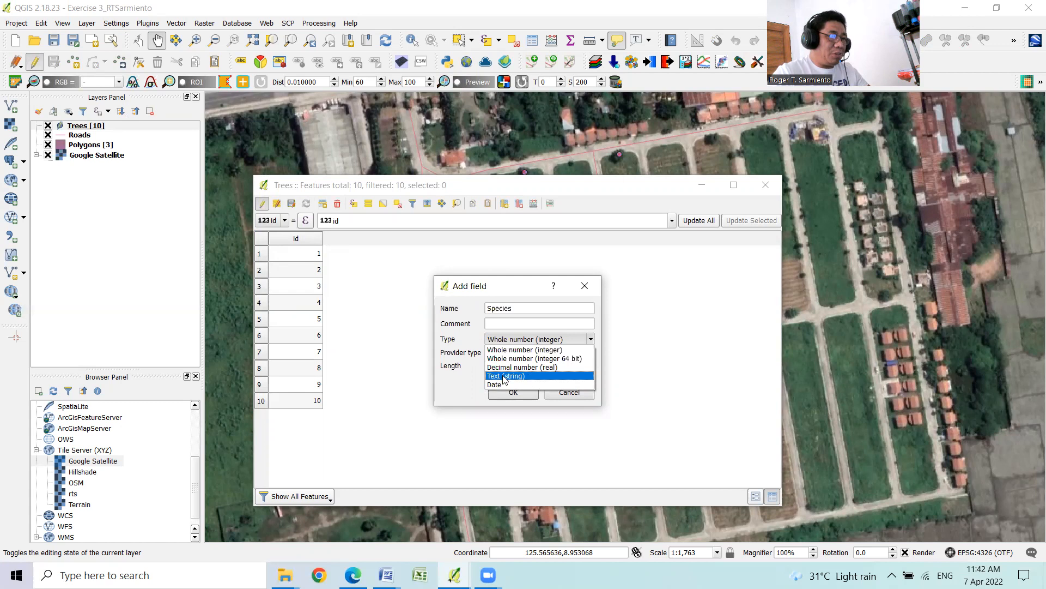
left_click(519, 379)
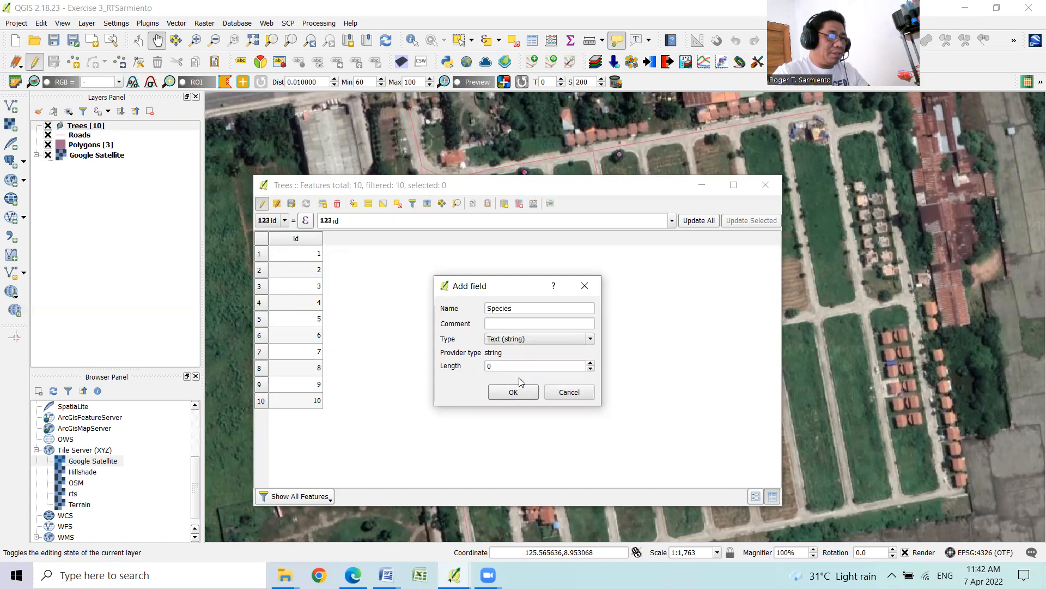
left_click(506, 367)
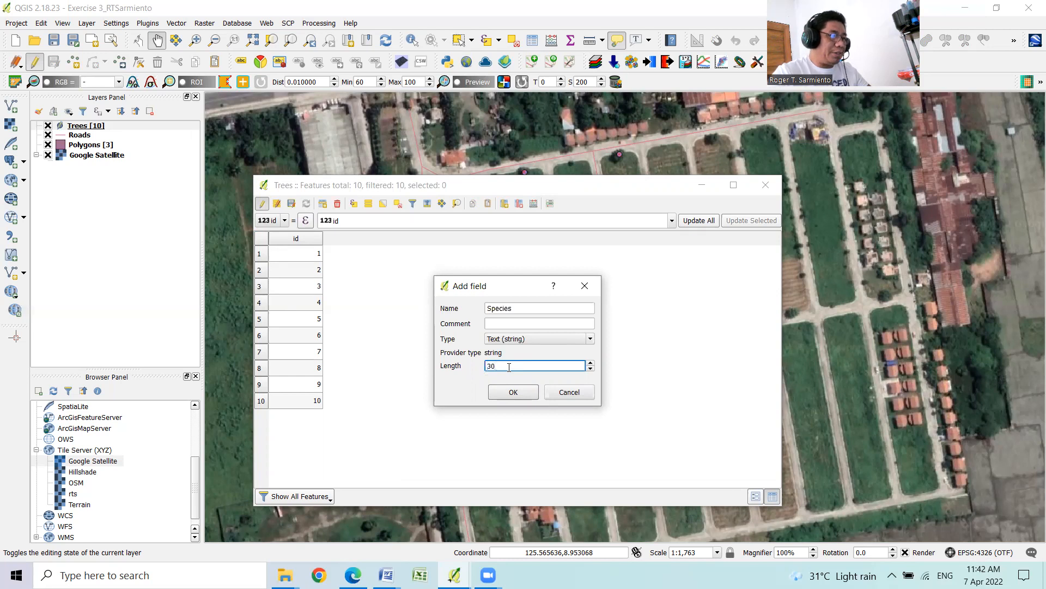
left_click(513, 392)
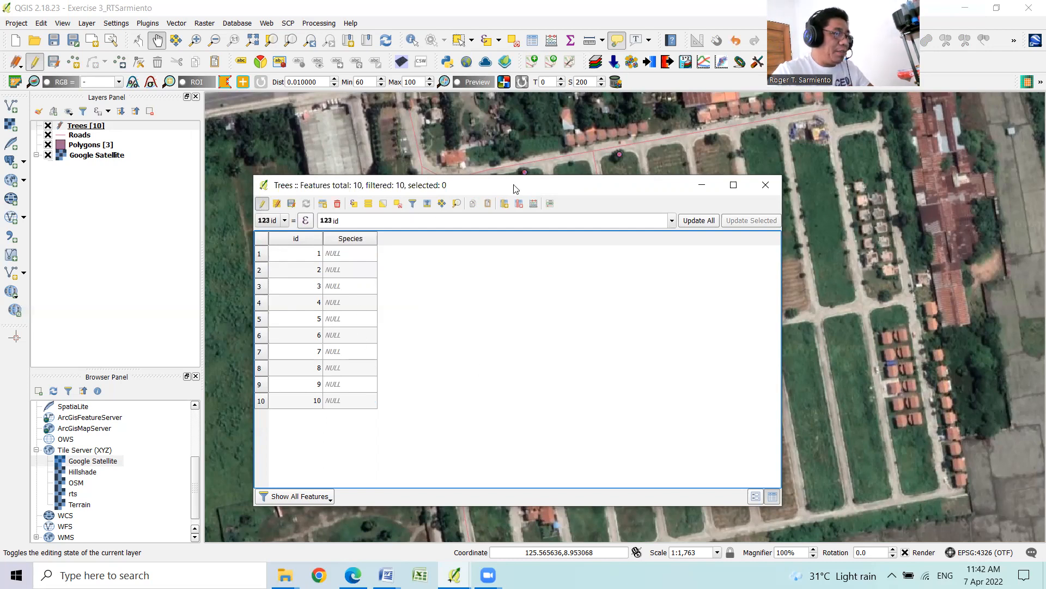
- Locate the tree with id 1 on the map and set its Species to Mahogany
left_click_drag(516, 189, 751, 195)
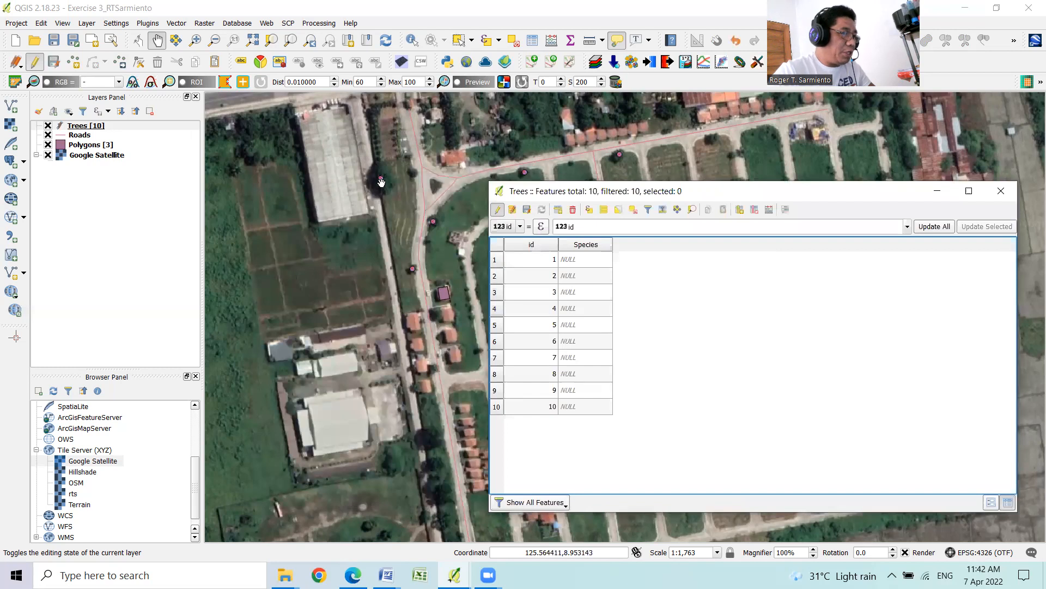
left_click(495, 265)
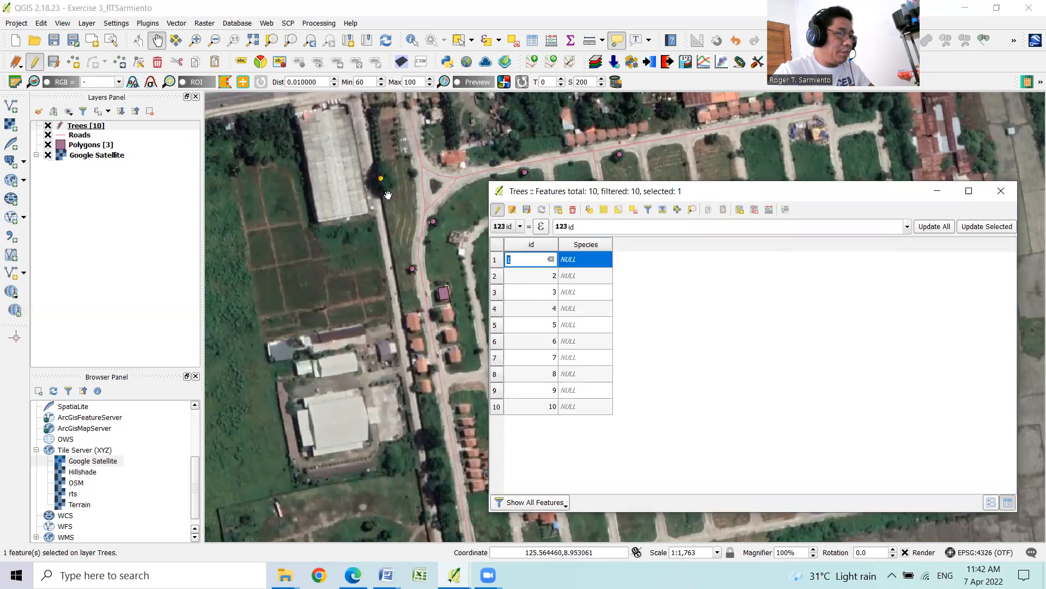
left_click(499, 260)
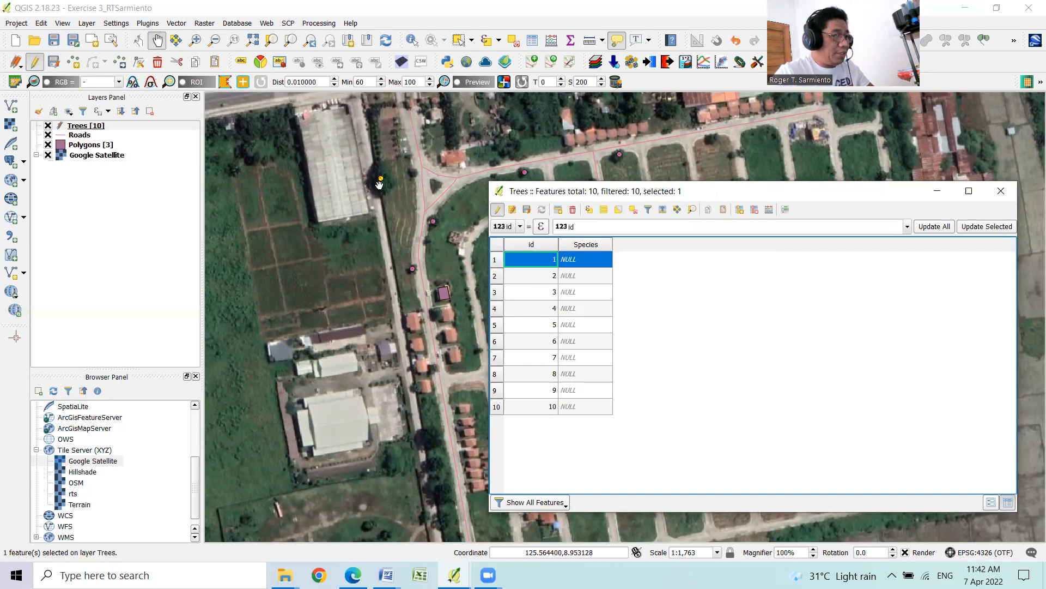
double_click(589, 260)
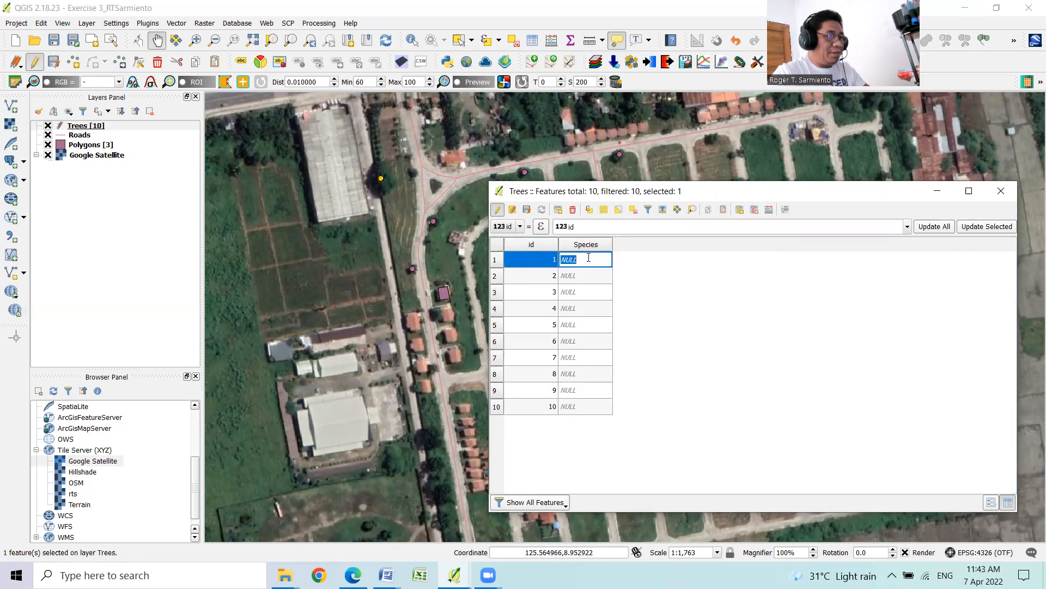
double_click(589, 258)
left_click_drag(588, 258, 547, 259)
double_click(582, 260)
type("Mahogany")
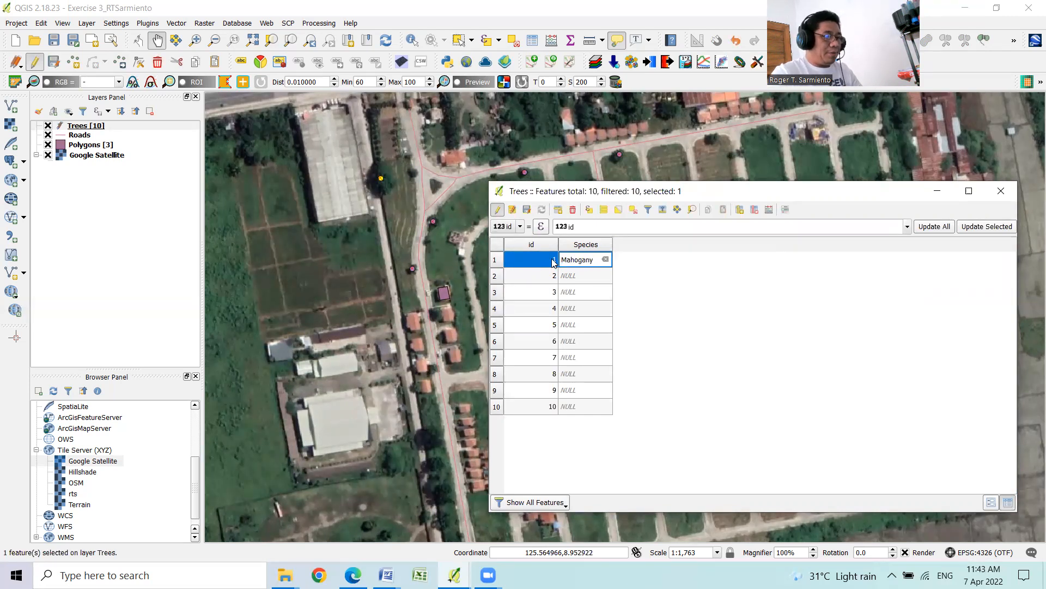
key("Return")
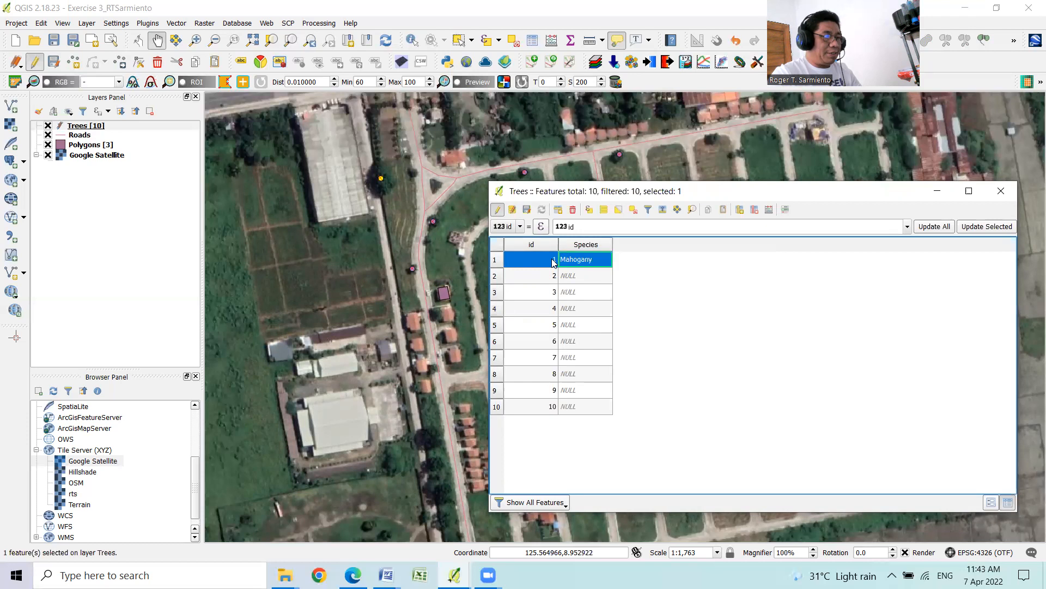
- Select the tree with id 2 and set its Species to Guyabano
left_click(498, 280)
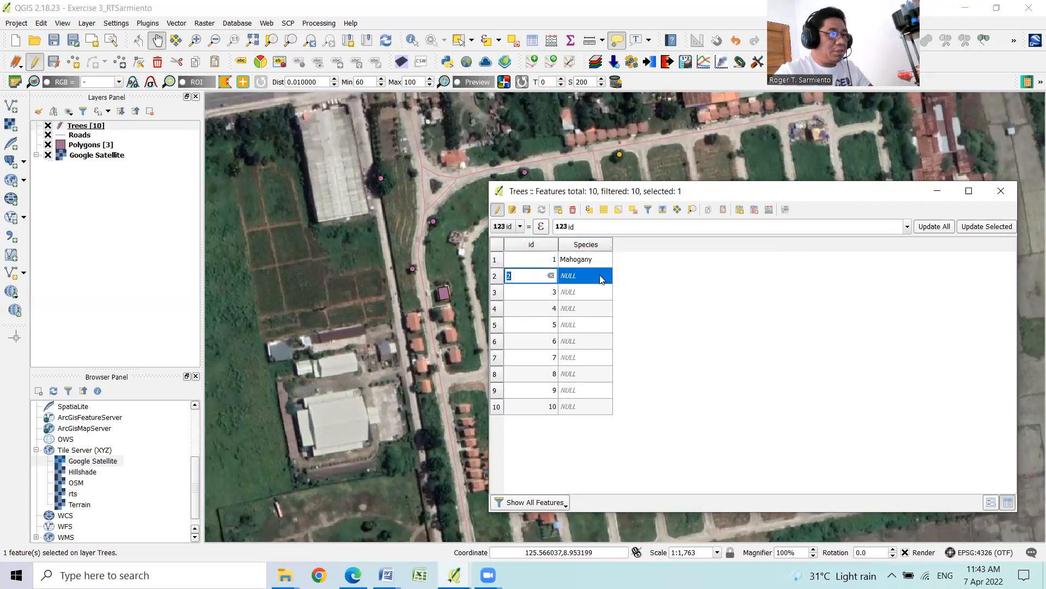
left_click(601, 279)
type("g")
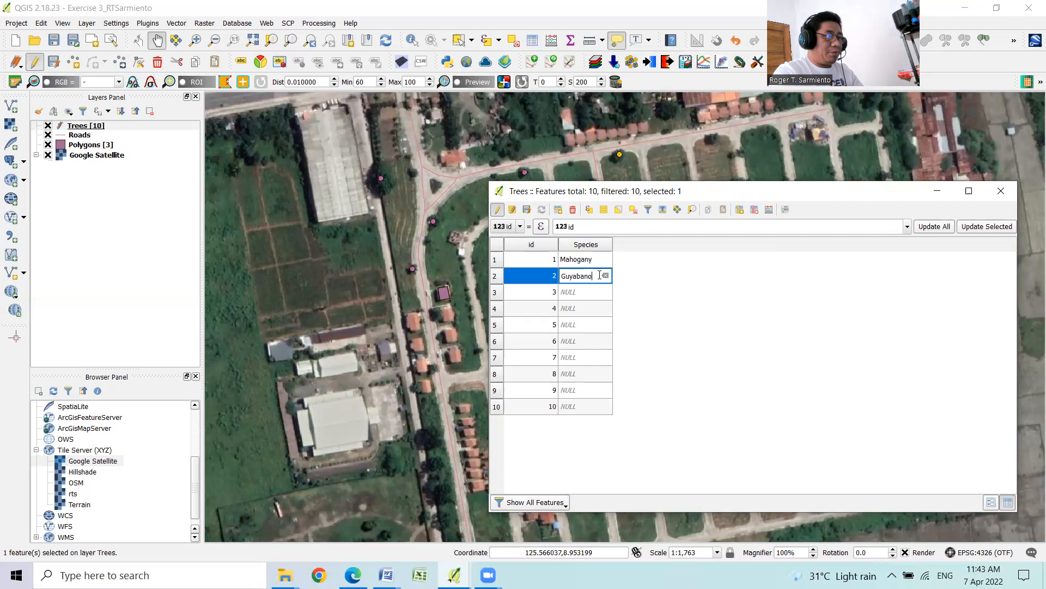
key("Return")
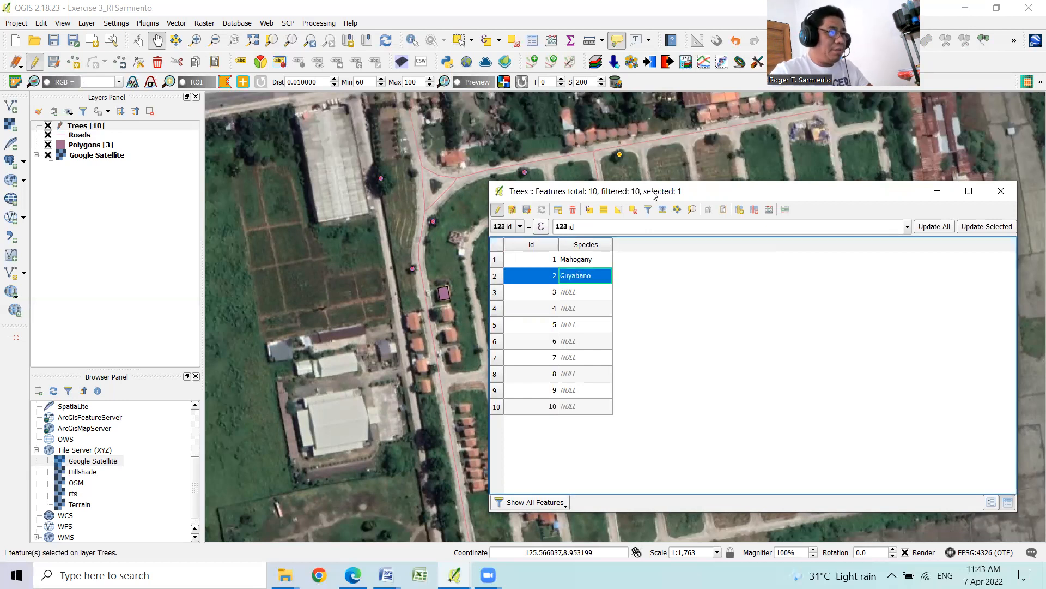
- Locate the tree with id 3 on the map and set its Species to Talisay
left_click_drag(711, 197, 693, 246)
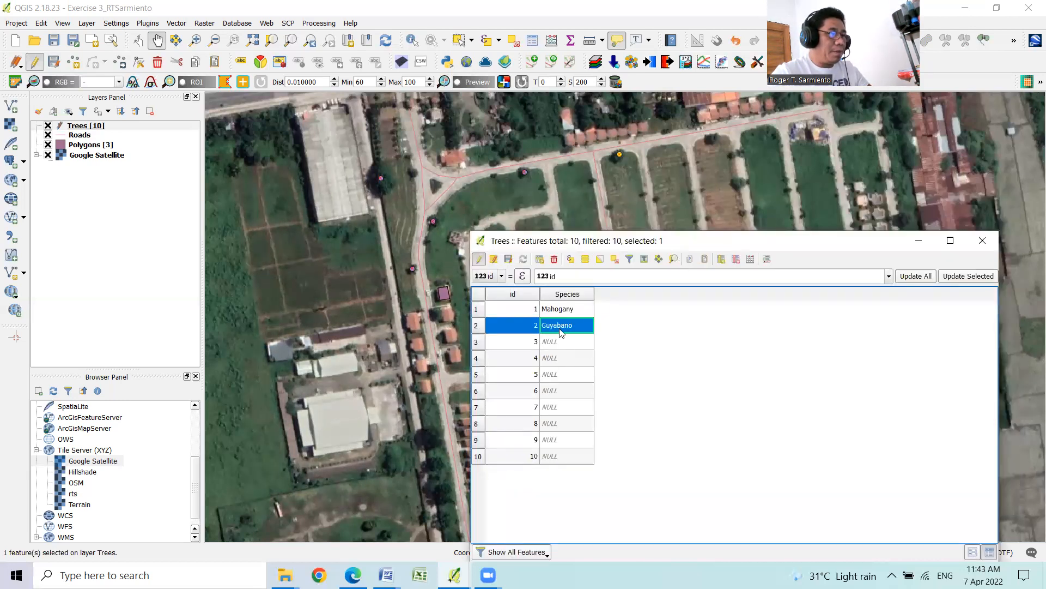
double_click(487, 341)
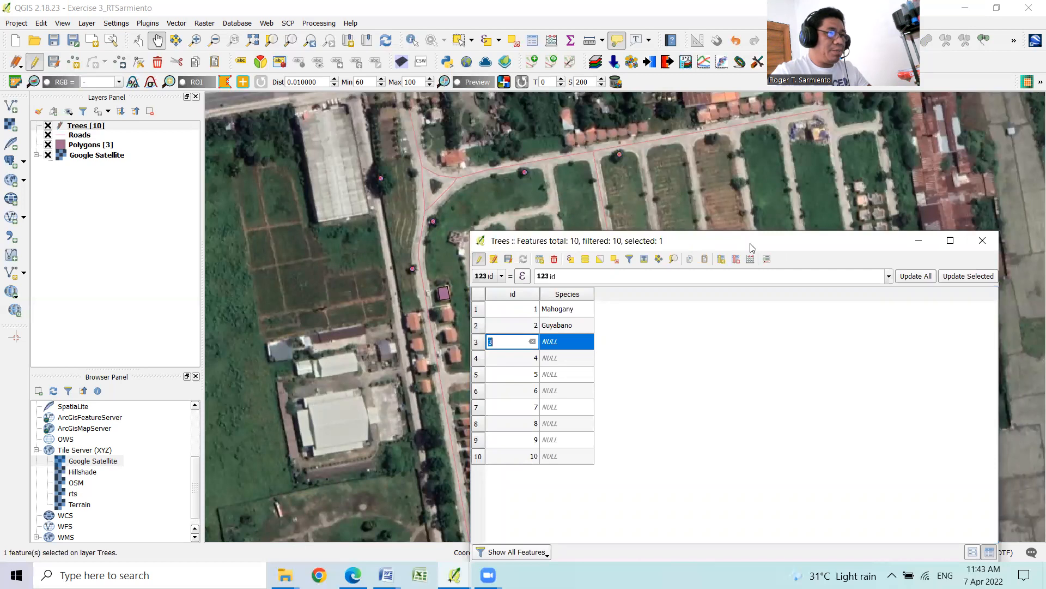
left_click_drag(720, 242, 849, 183)
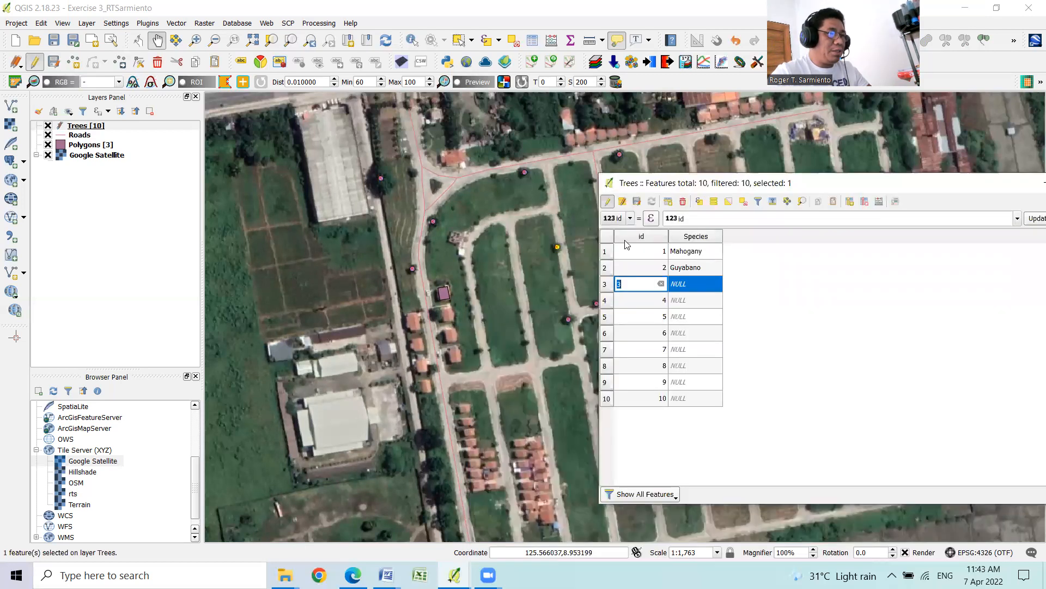
double_click(702, 284)
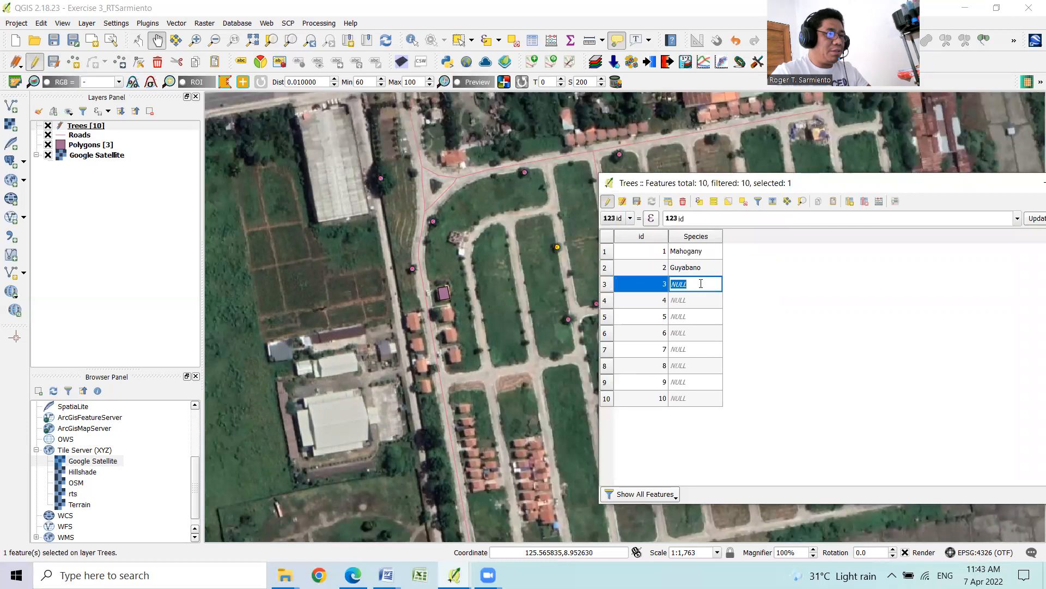
type("Talisay")
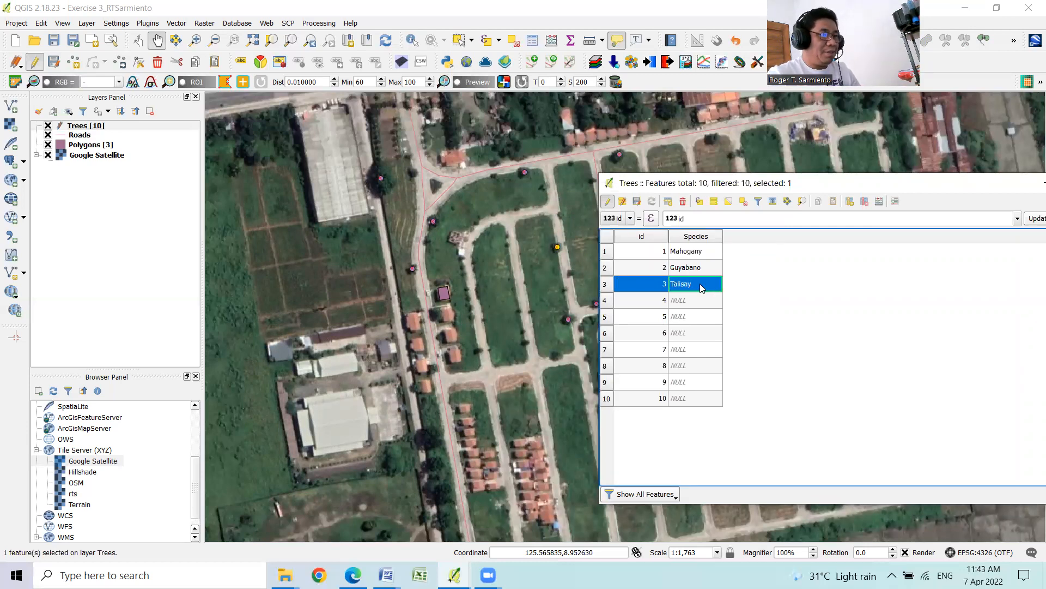
key("Return")
- Select the tree with id 4 and set its Species to Talisay
left_click(606, 301)
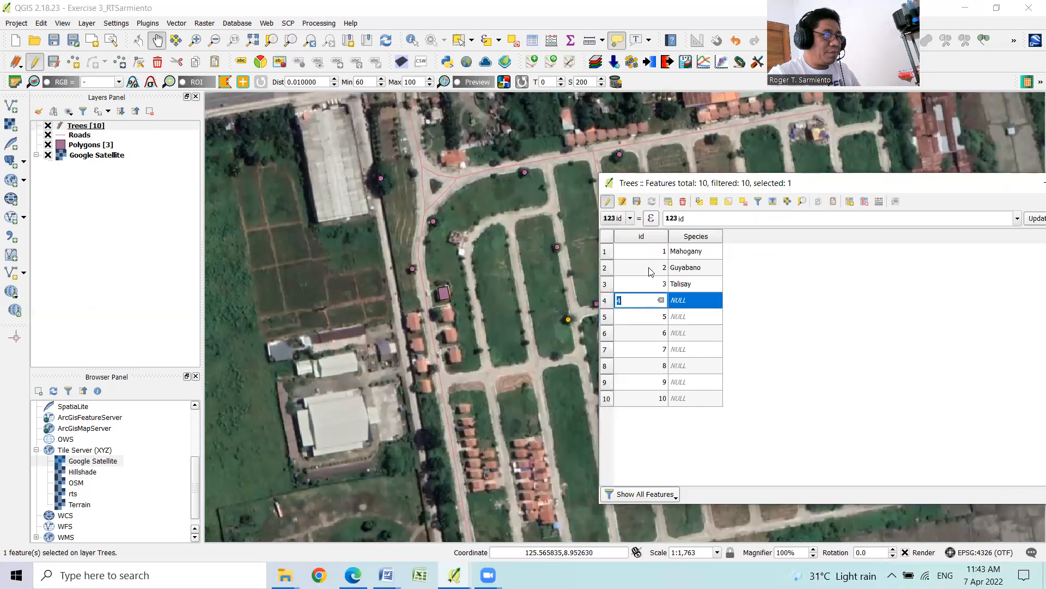
double_click(699, 302)
type("Talisay")
key("Return")
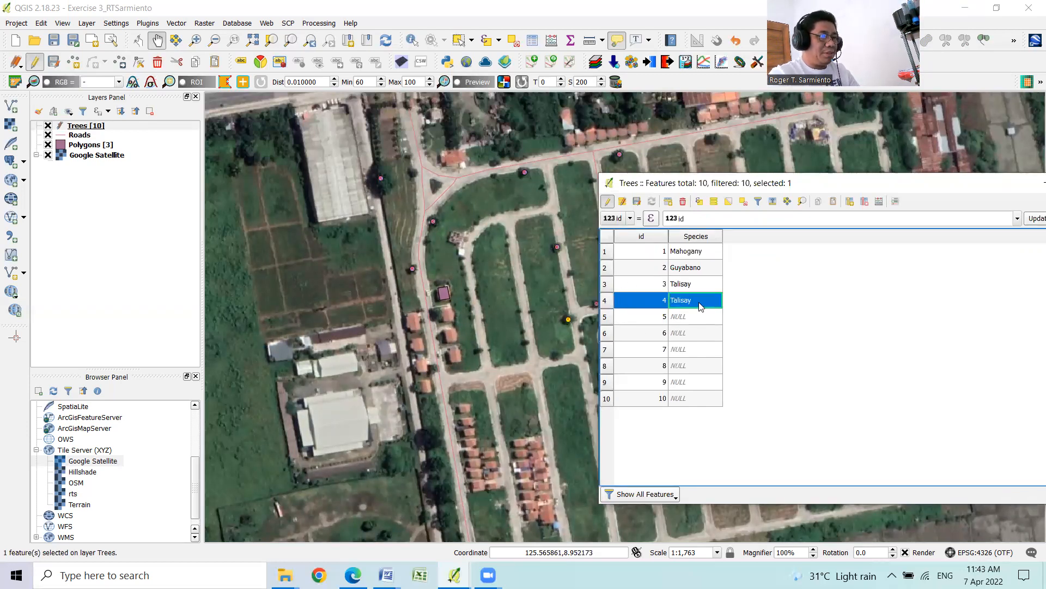
- Select the tree with id 5 and set its Species to Narra
double_click(630, 314)
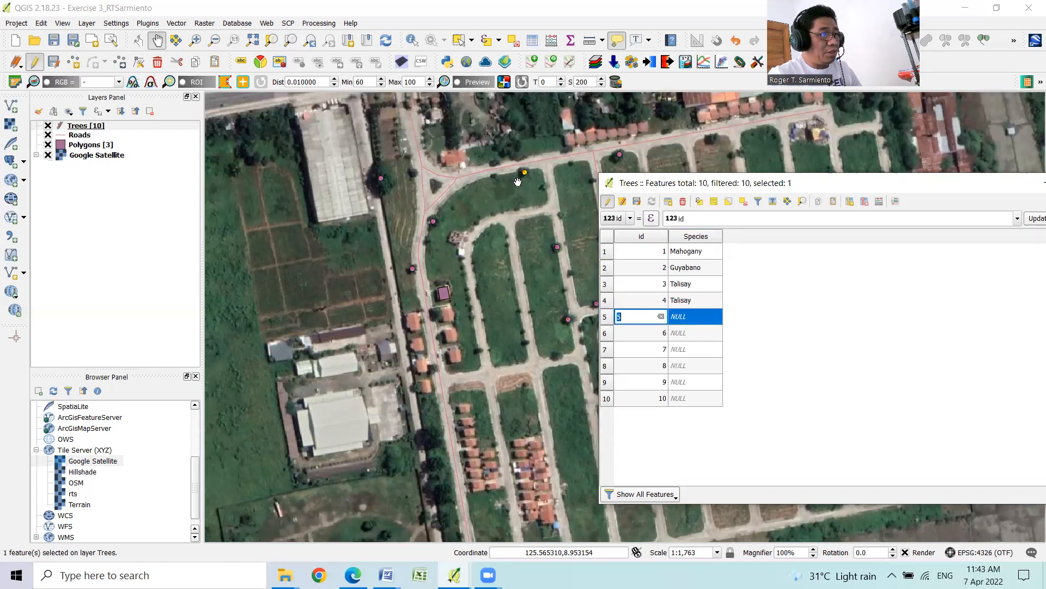
double_click(692, 316)
type("Nar")
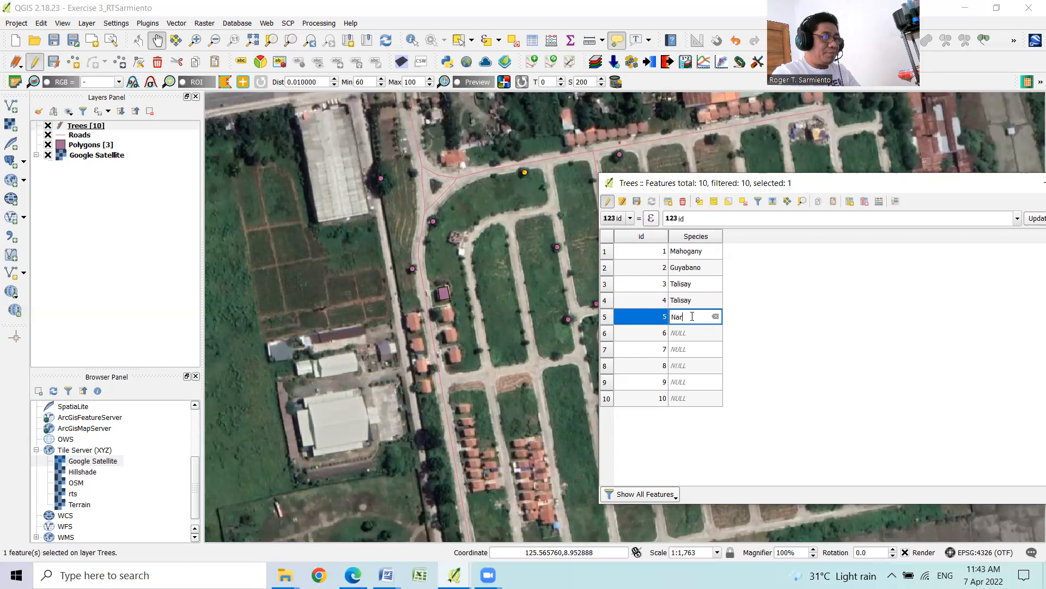
key("Return")
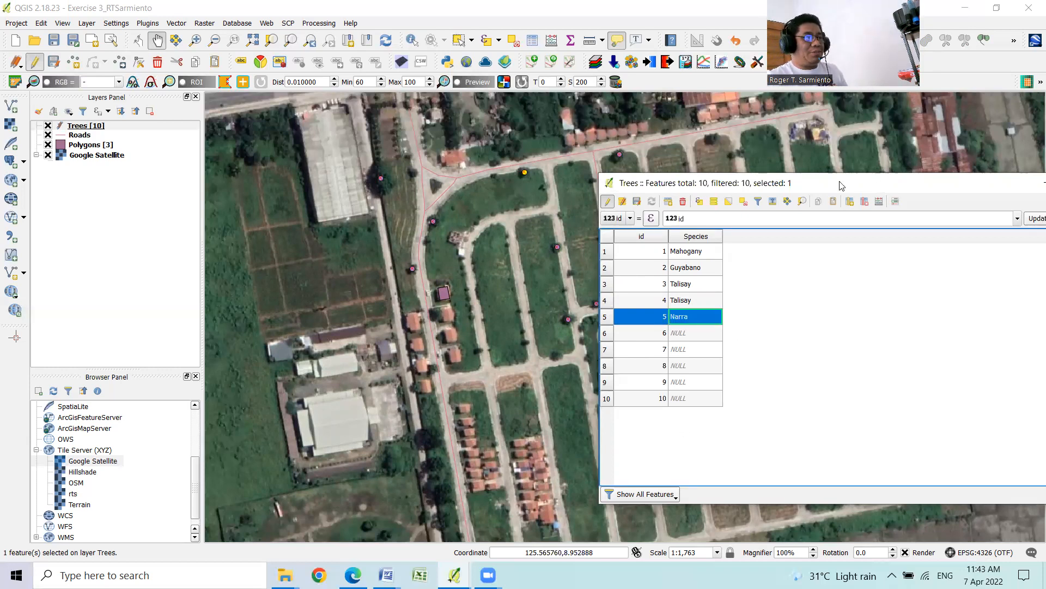
- Save the Trees attribute edits, end the editing session and close the attribute table
left_click_drag(842, 183, 709, 170)
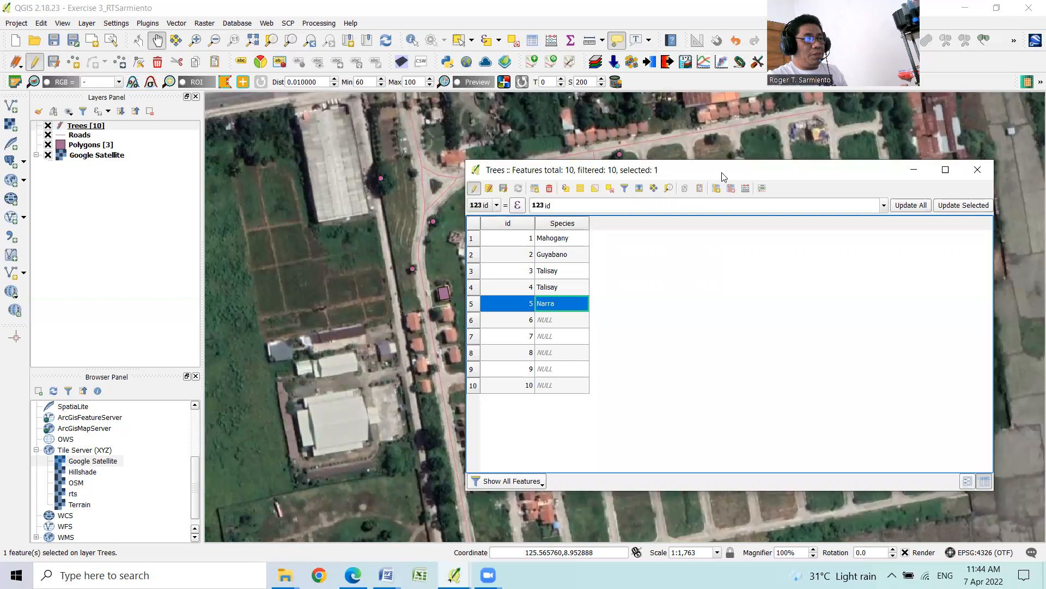
left_click_drag(659, 169, 659, 215)
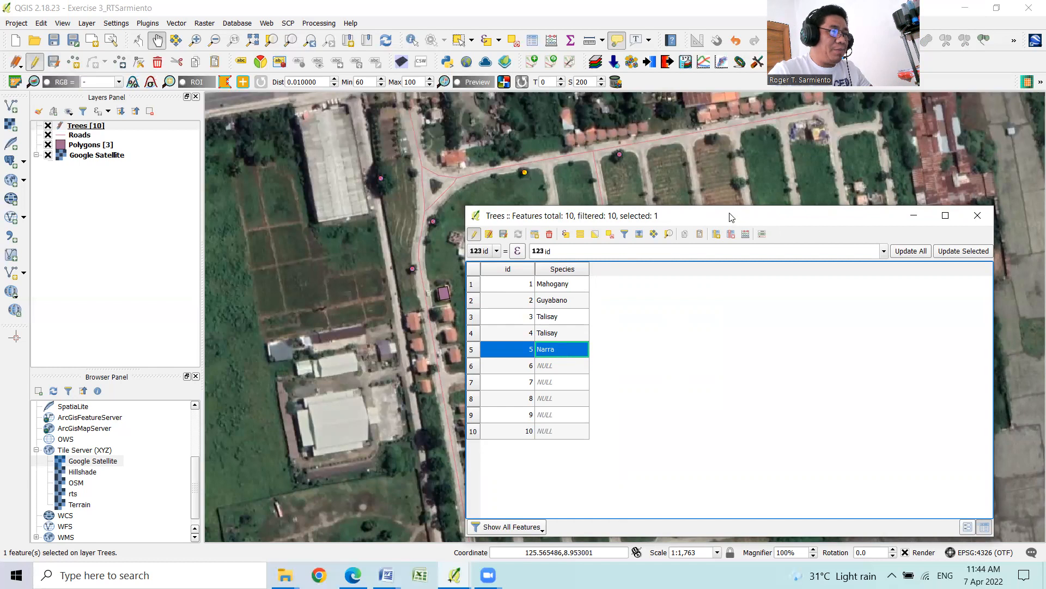
left_click_drag(732, 217, 683, 209)
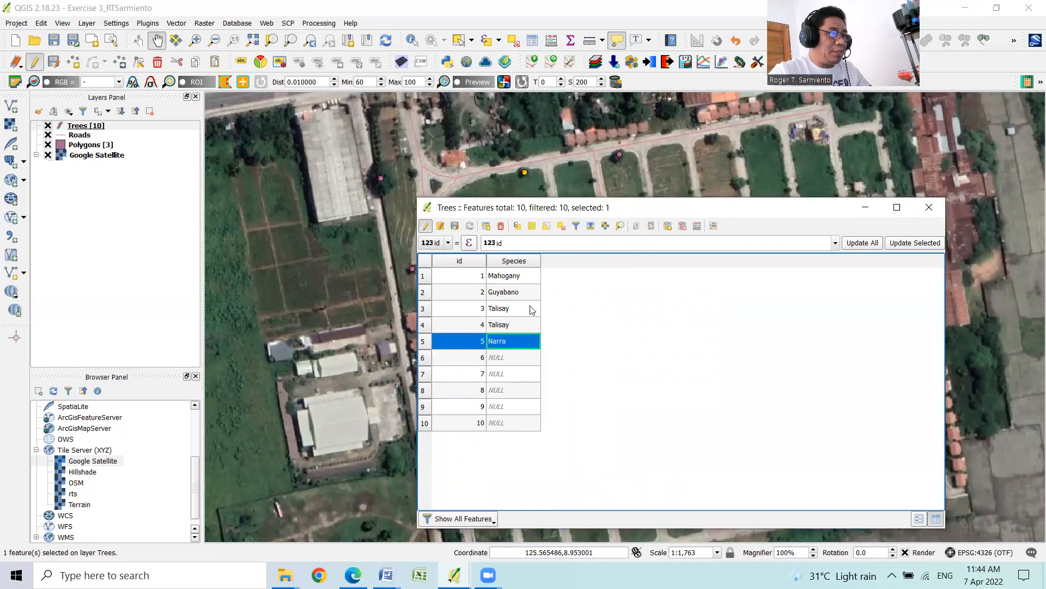
left_click(455, 227)
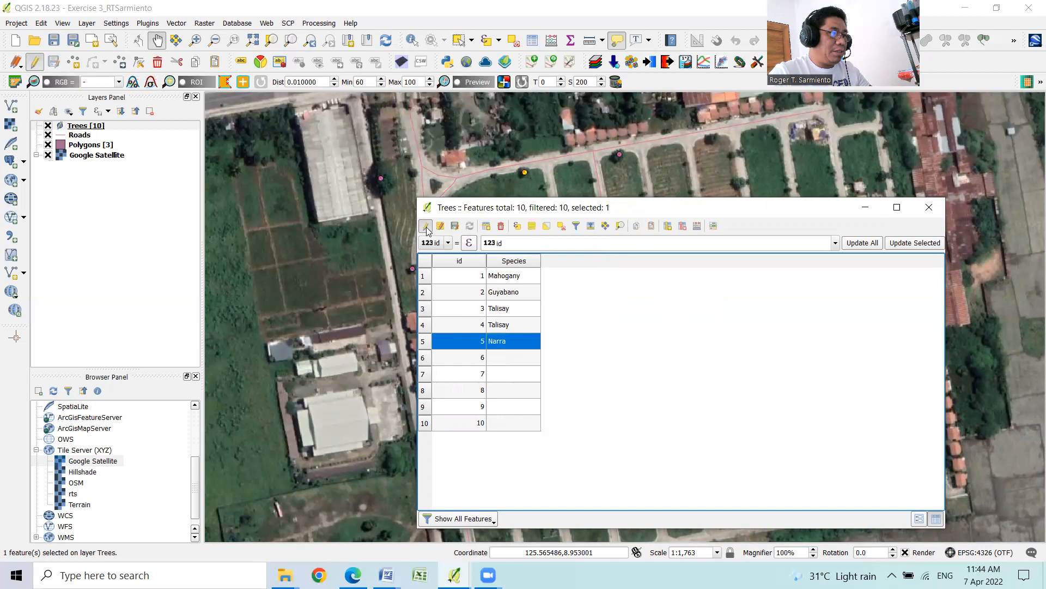
left_click(426, 227)
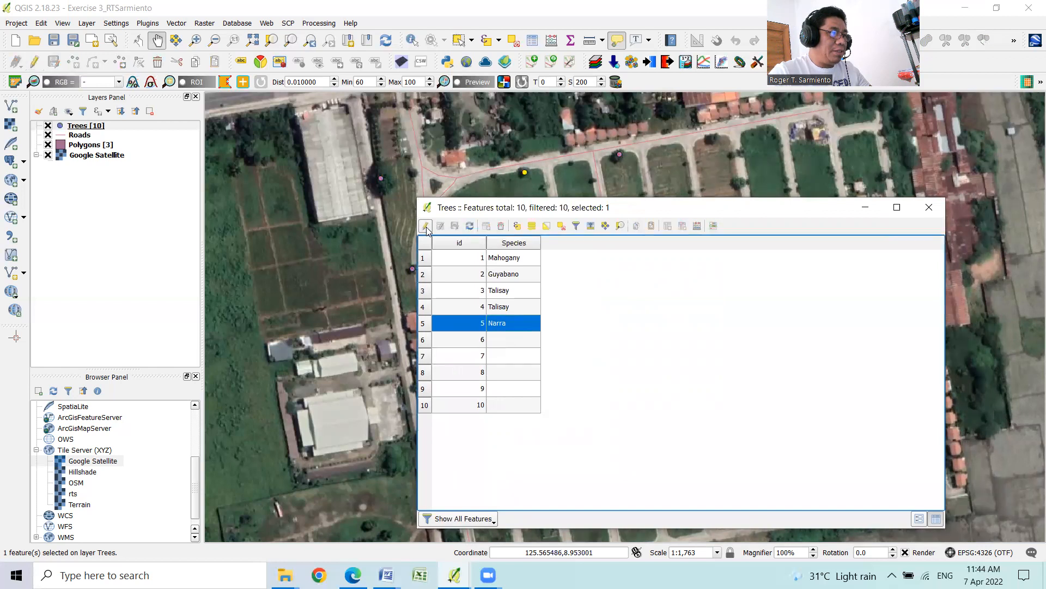
left_click(929, 208)
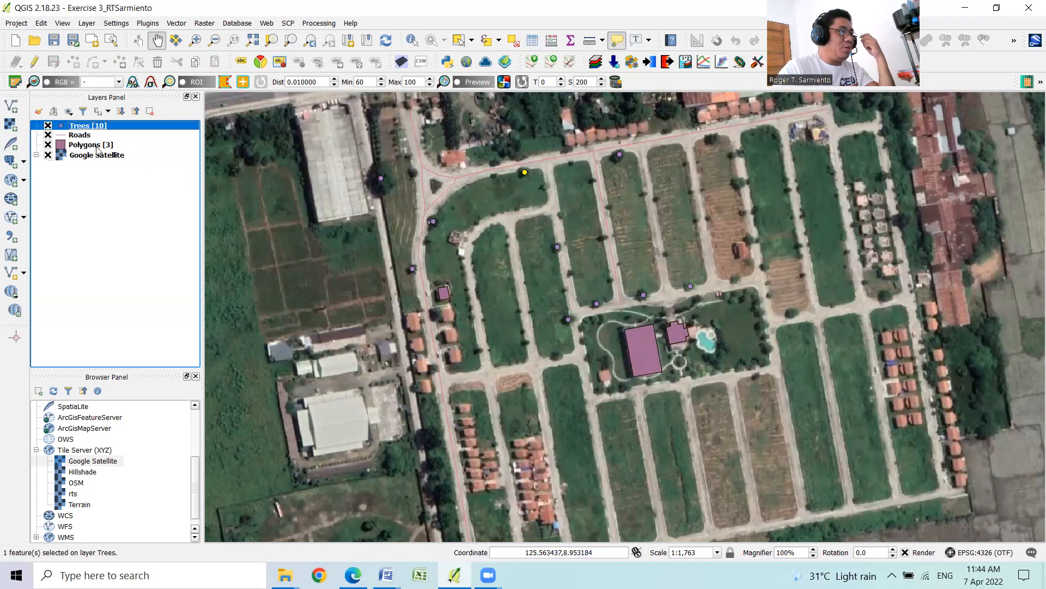
- Show labels for the Trees layer based on the Species field and apply them
double_click(90, 127)
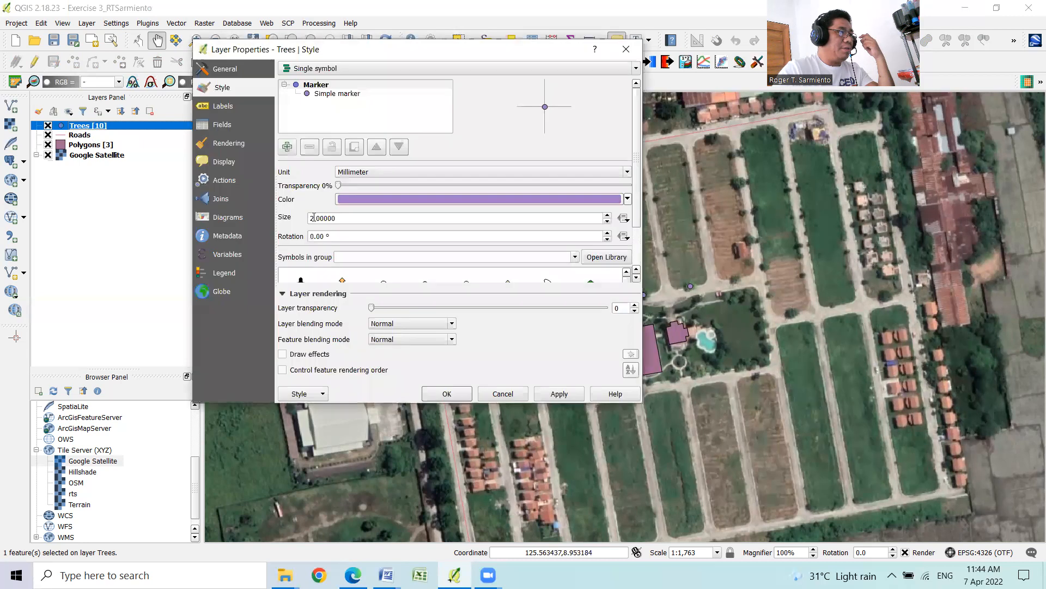
left_click(236, 109)
left_click(489, 68)
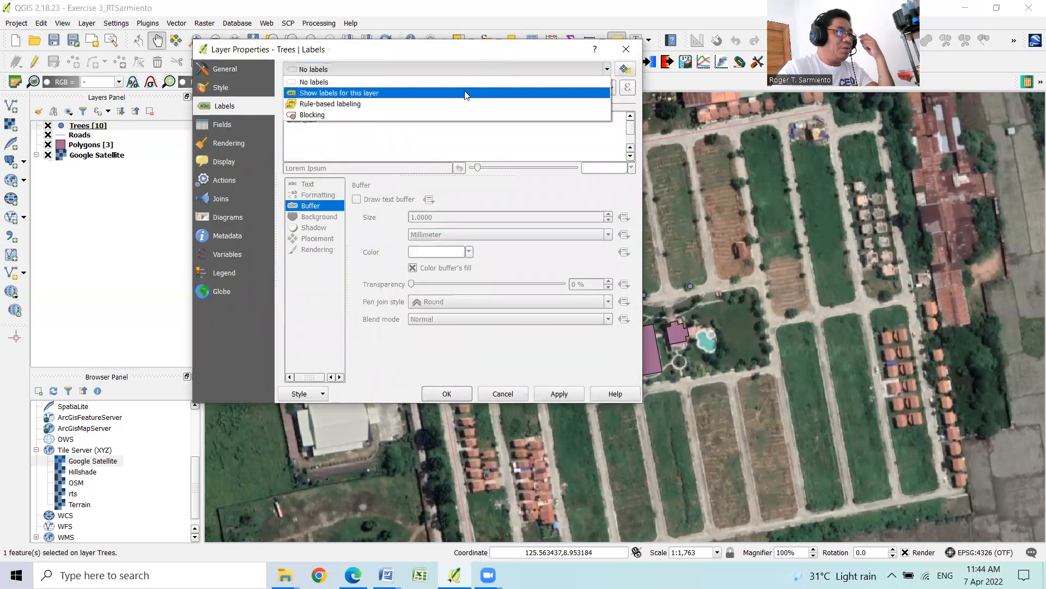
left_click(470, 92)
left_click(612, 89)
left_click(596, 112)
left_click(560, 393)
left_click(447, 393)
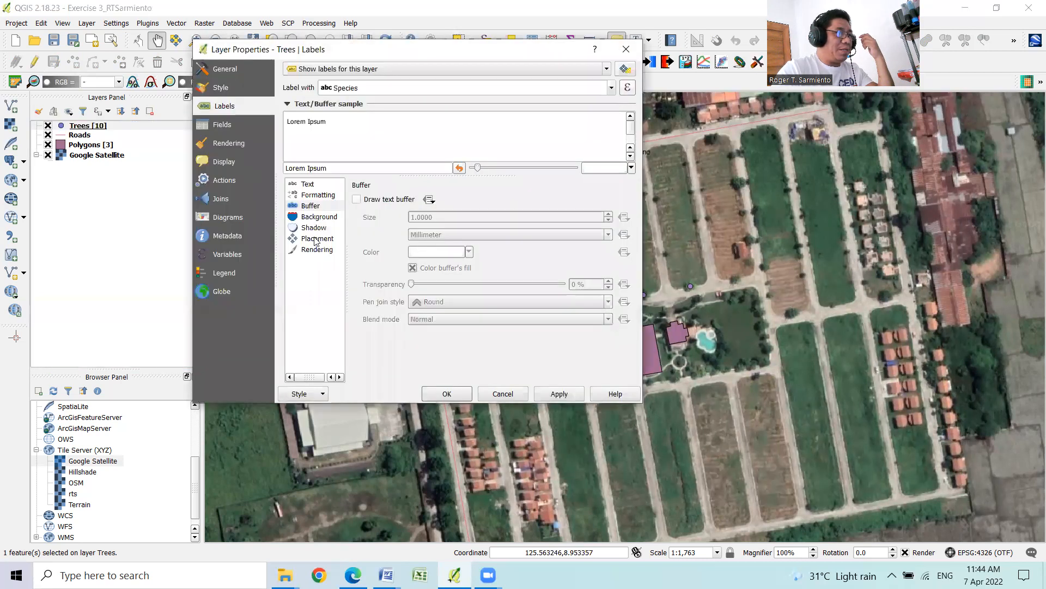
- Draw a text buffer around the Trees labels, then apply and confirm the label settings
left_click(357, 199)
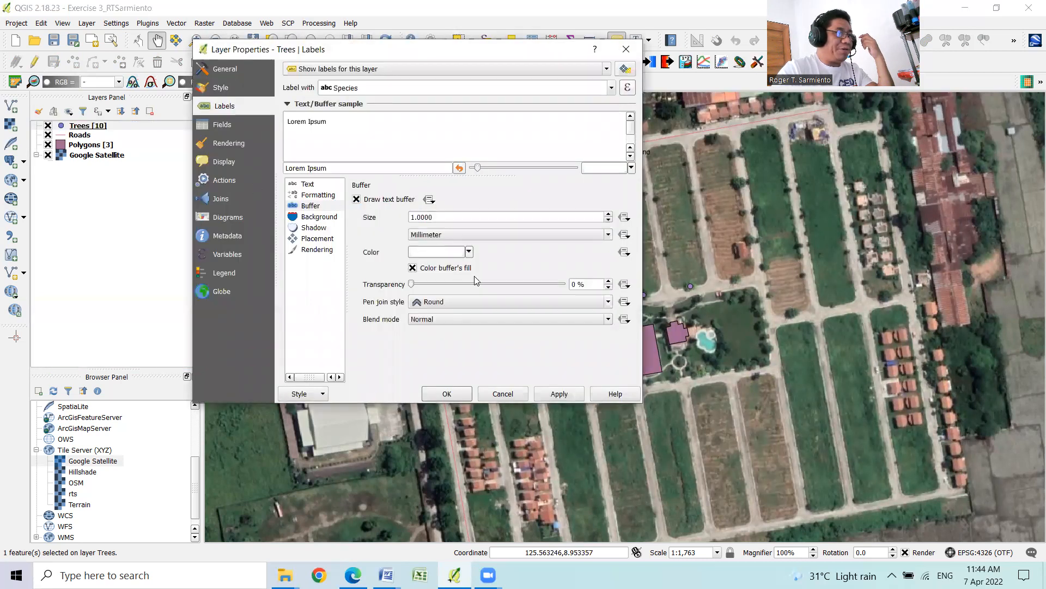
left_click(560, 394)
left_click(447, 393)
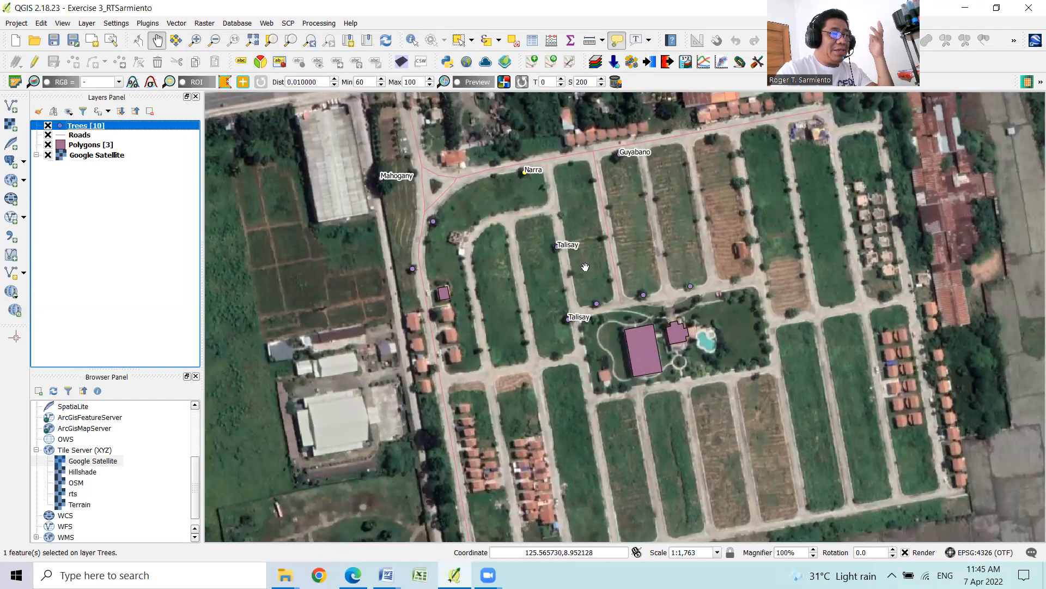
left_click_drag(585, 266, 440, 312)
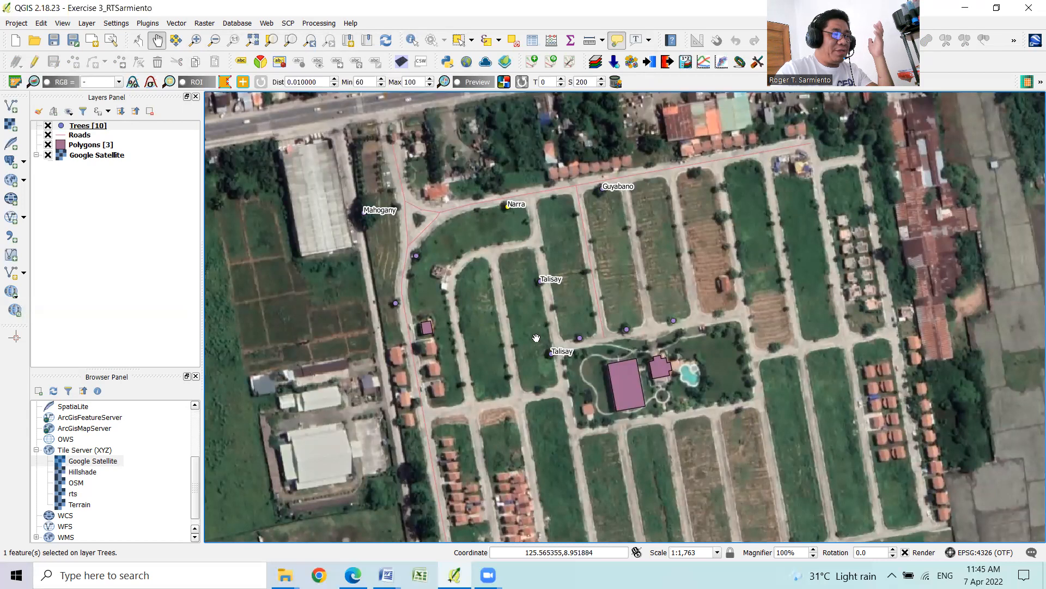
left_click_drag(558, 326, 580, 298)
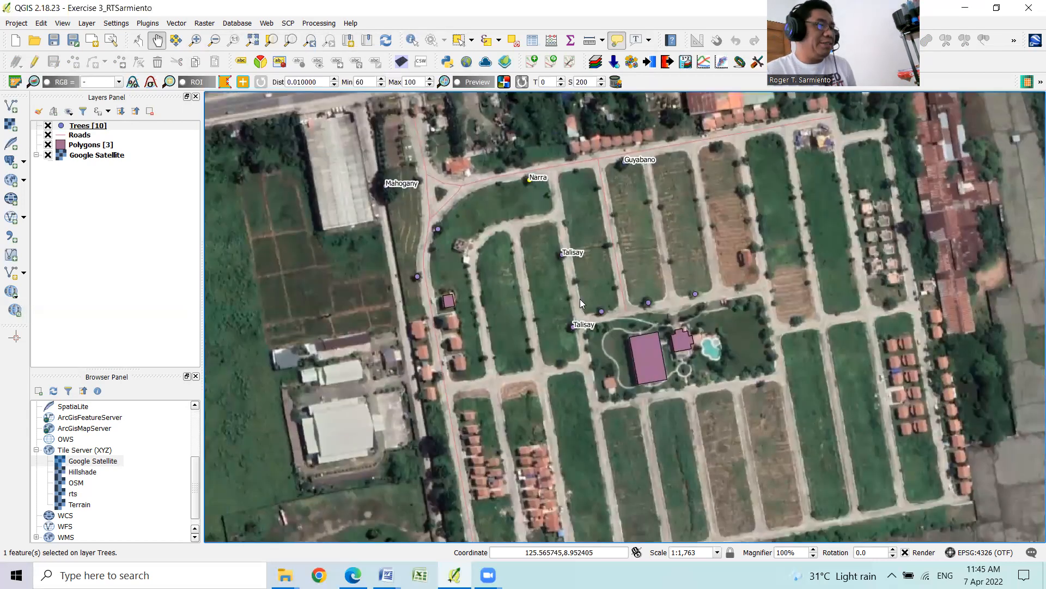
- Style the Roads layer with the preset Road symbol from the symbol library and apply it
left_click(78, 138)
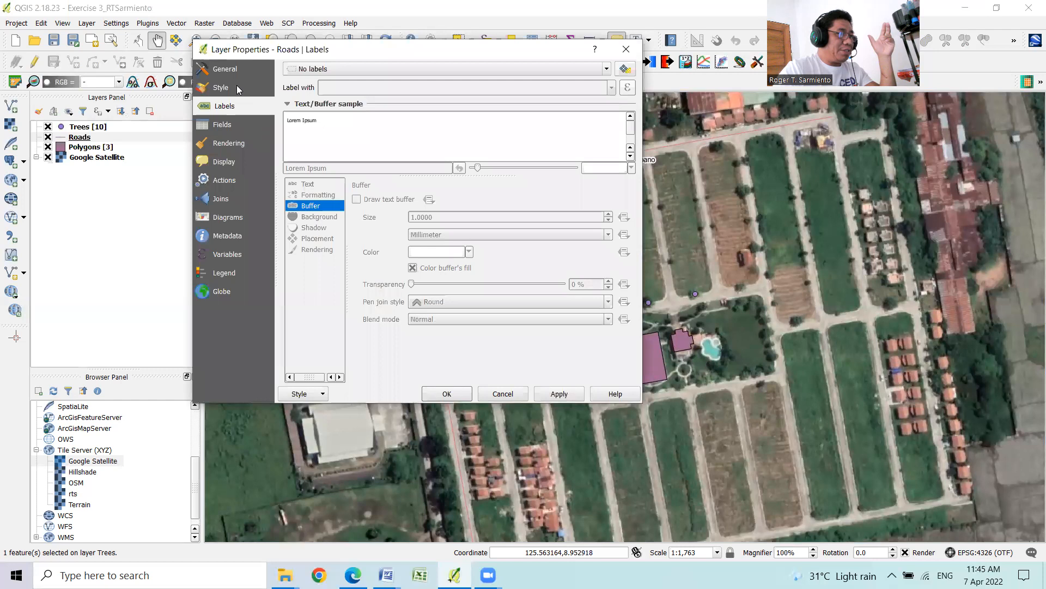
left_click(238, 88)
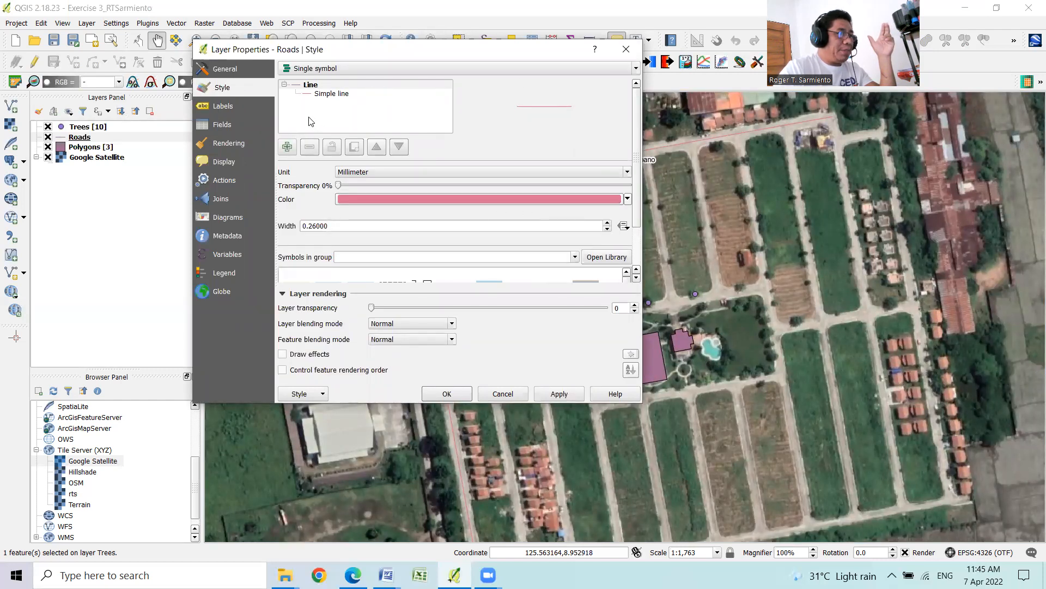
left_click_drag(637, 116, 637, 186)
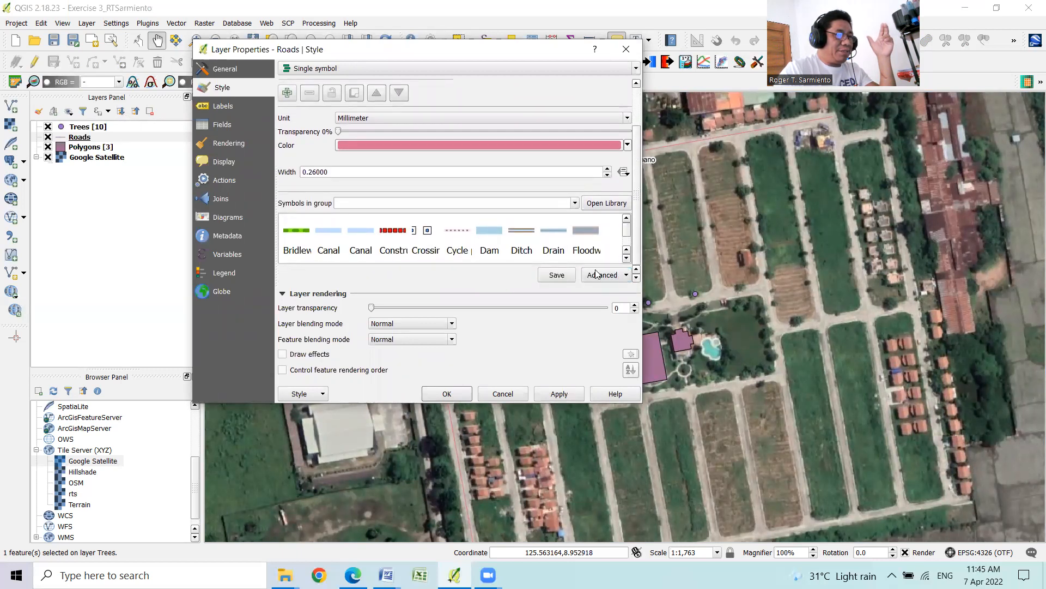
left_click(626, 258)
left_click(627, 258)
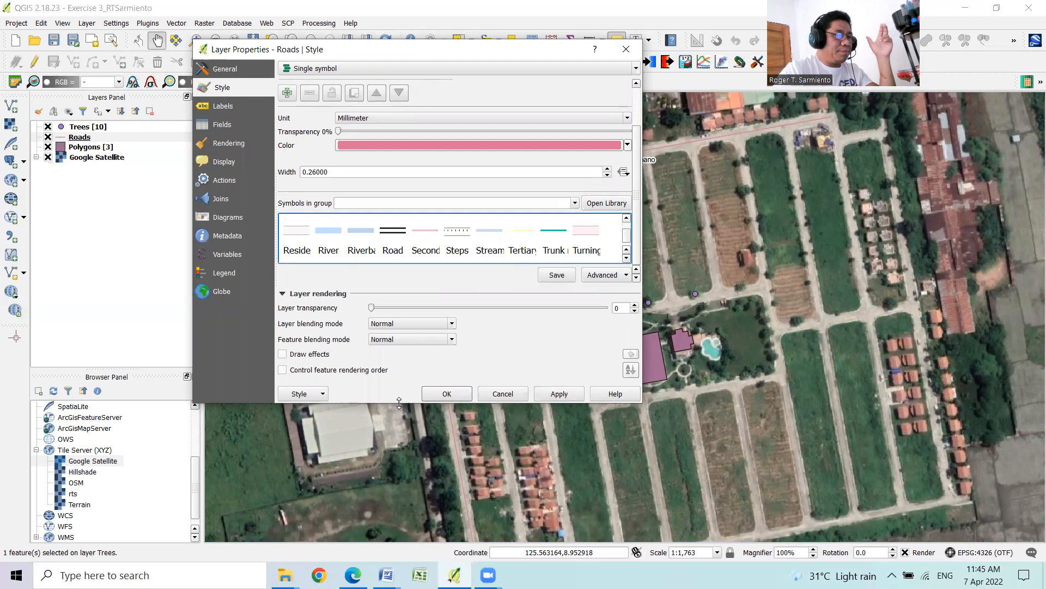
left_click_drag(400, 403, 400, 530)
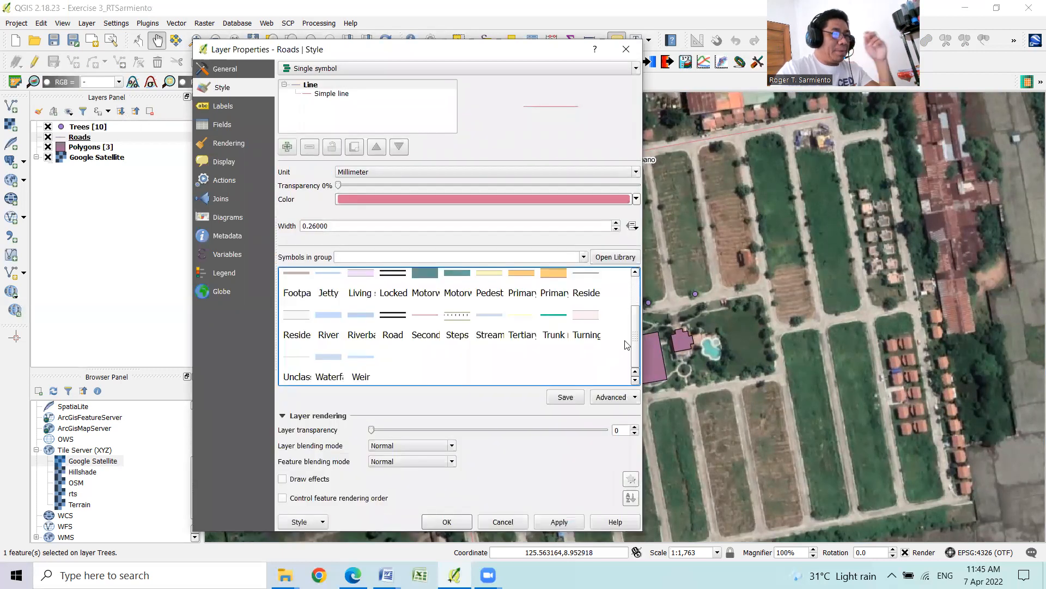
mouse_move(635, 356)
left_mouse_down()
mouse_move(637, 323)
mouse_move(644, 359)
left_mouse_up()
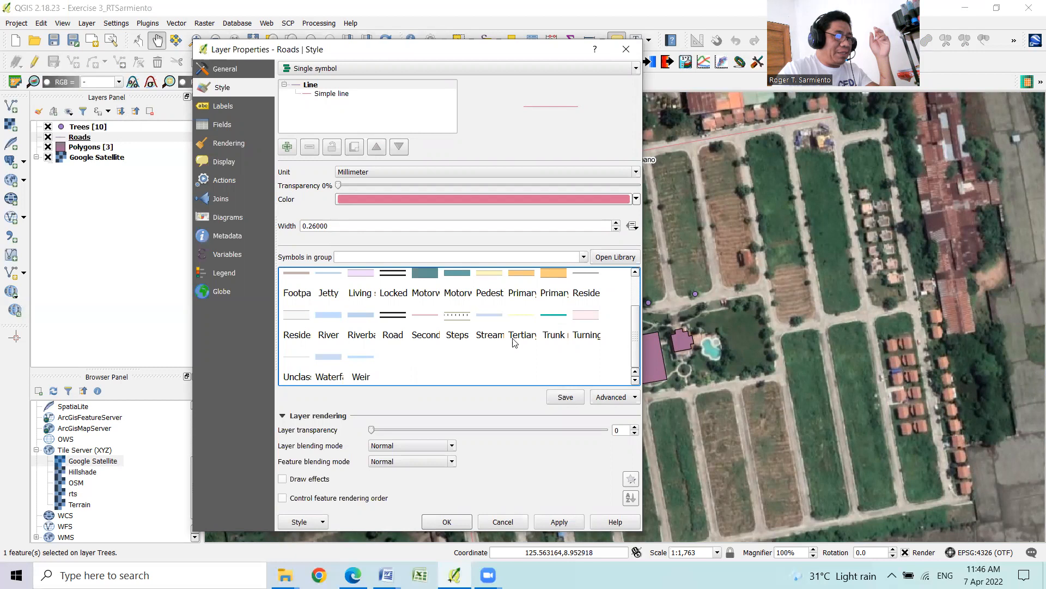
left_click(397, 322)
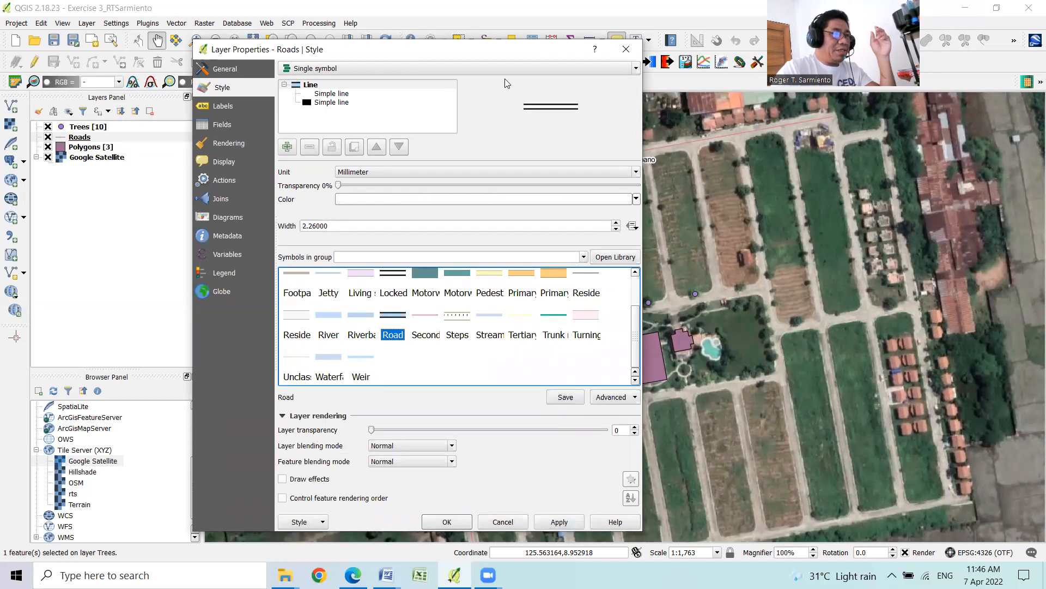
left_click_drag(490, 49, 368, 24)
left_click(436, 496)
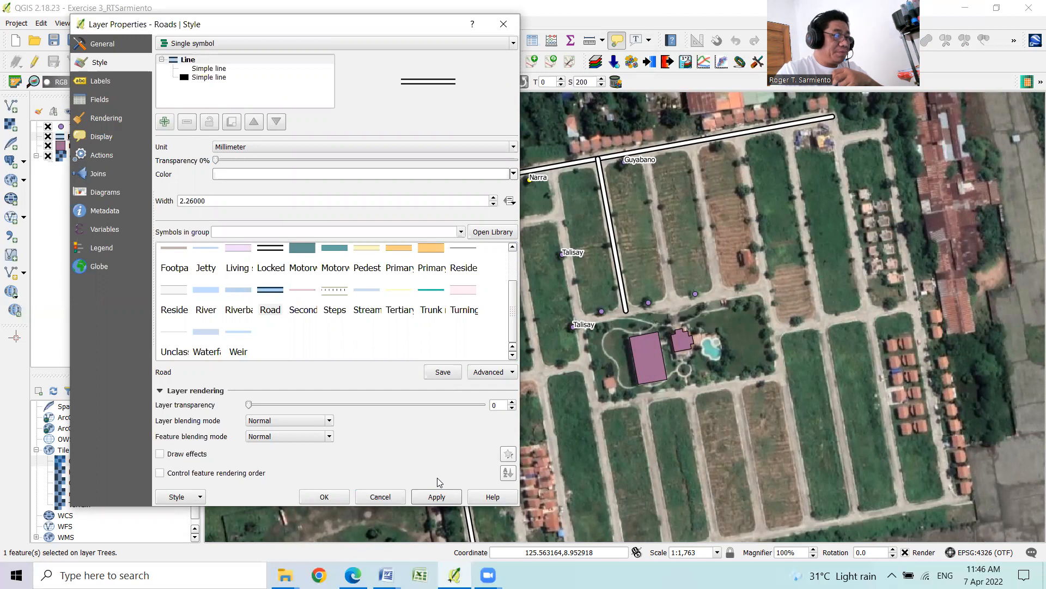
- Inspect the properties of the two simple lines that make up the Roads symbol and close the layer properties
left_click(512, 343)
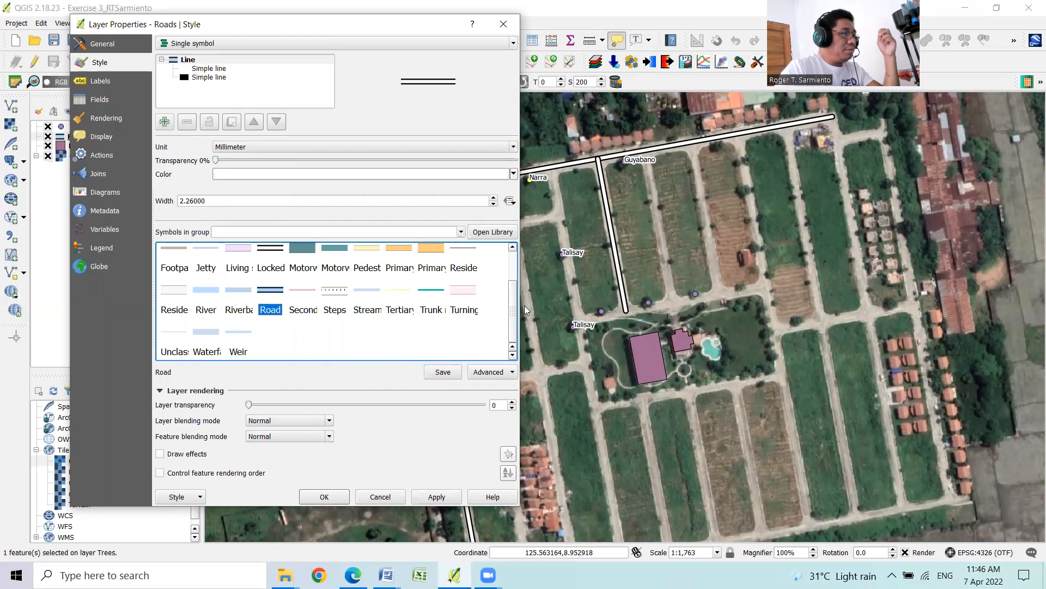
left_click(213, 78)
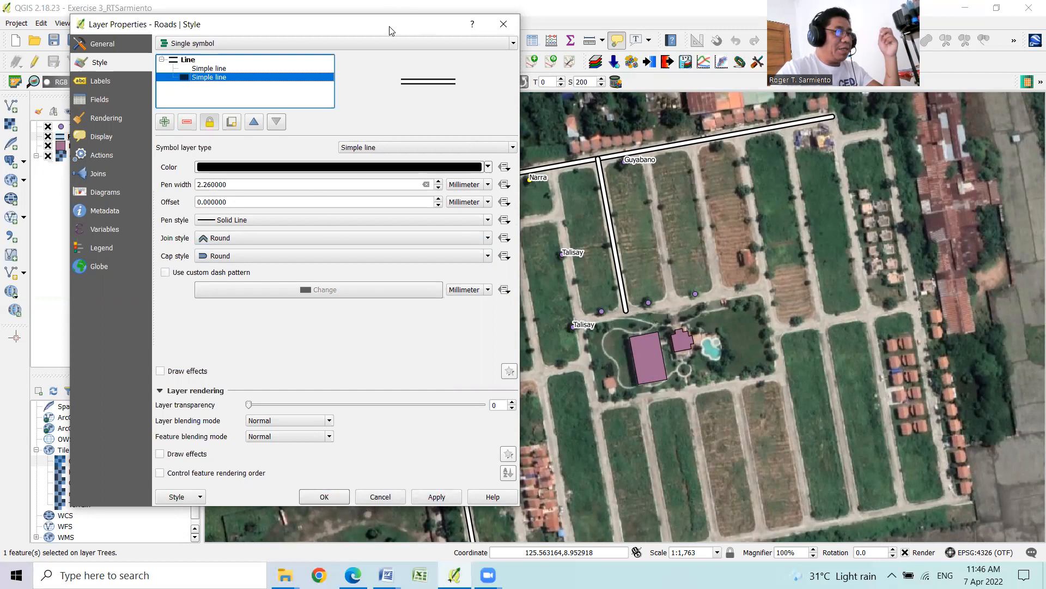
left_click_drag(390, 30, 560, 56)
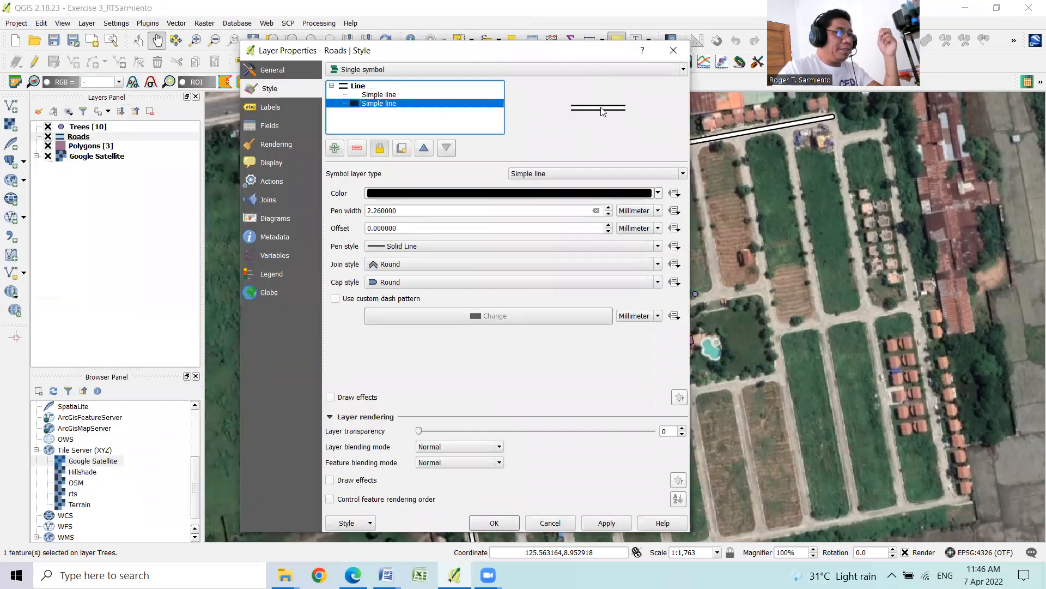
left_click(388, 95)
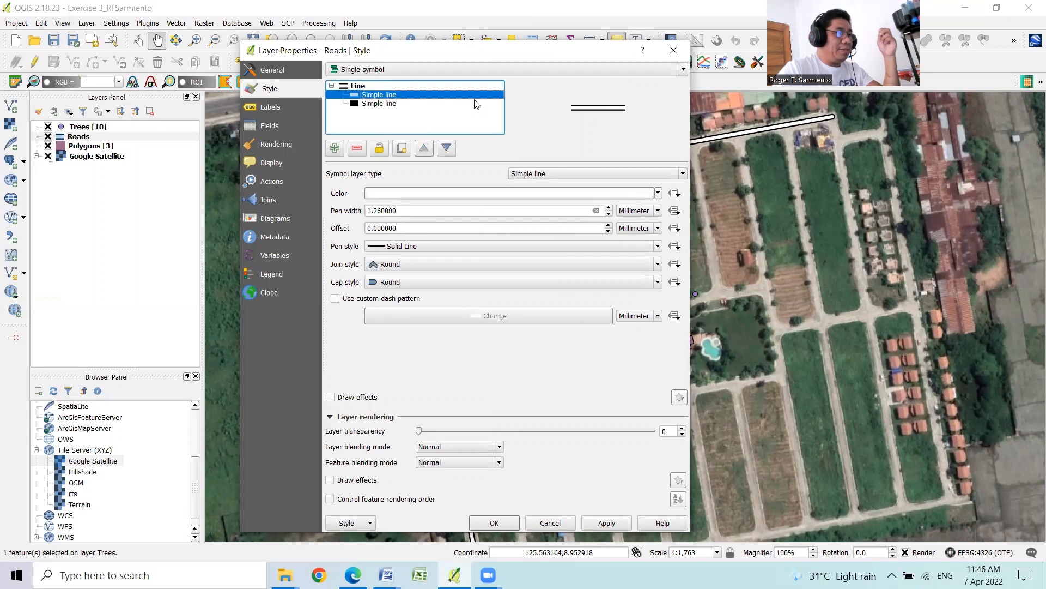
left_click(400, 105)
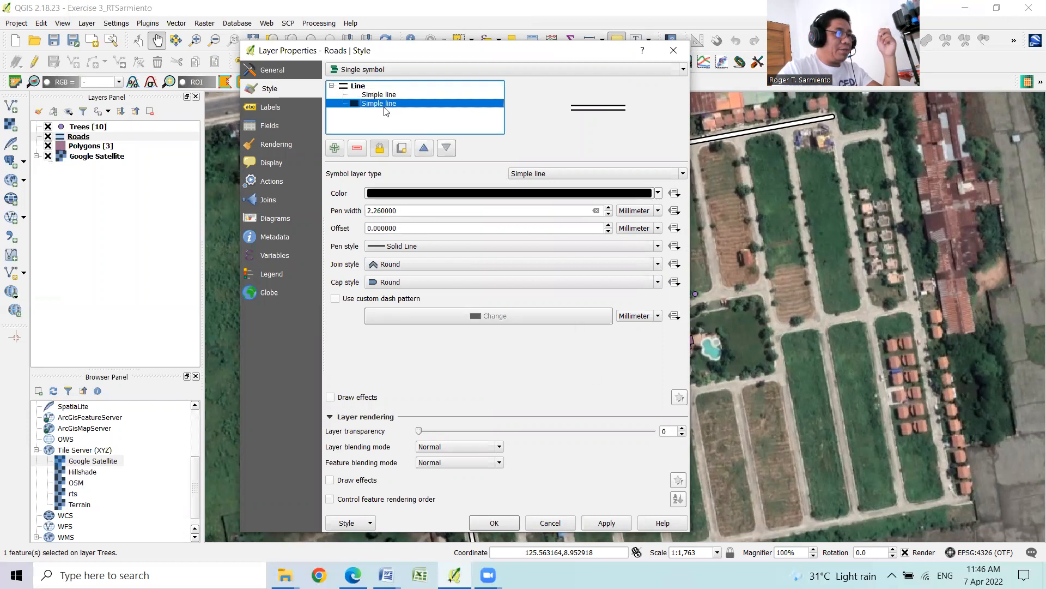
left_click(550, 523)
- Reopen the Roads style and remove the black simple line from its symbol
left_click(80, 137)
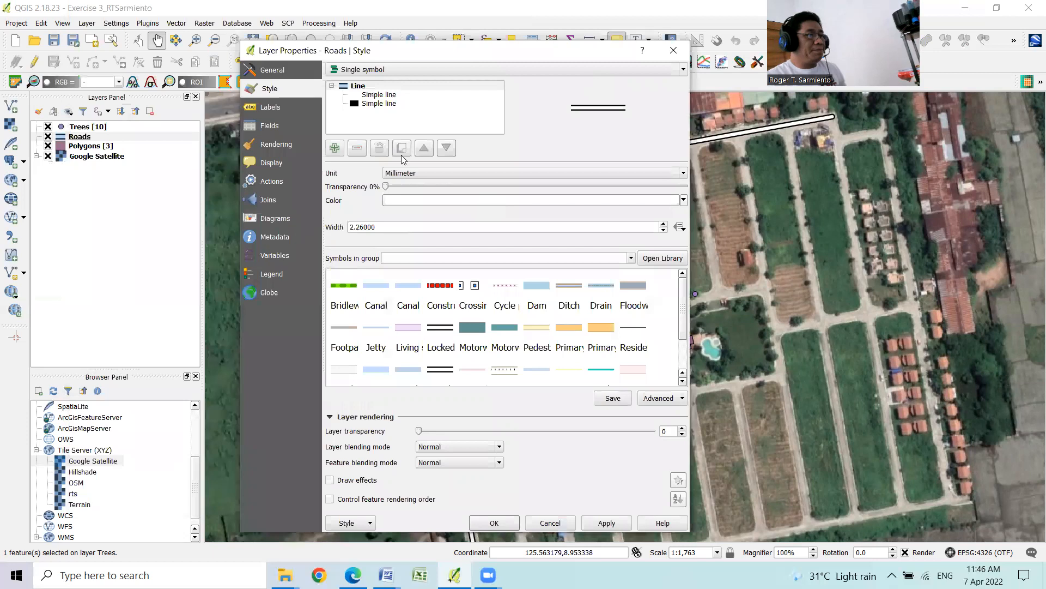
left_click(385, 105)
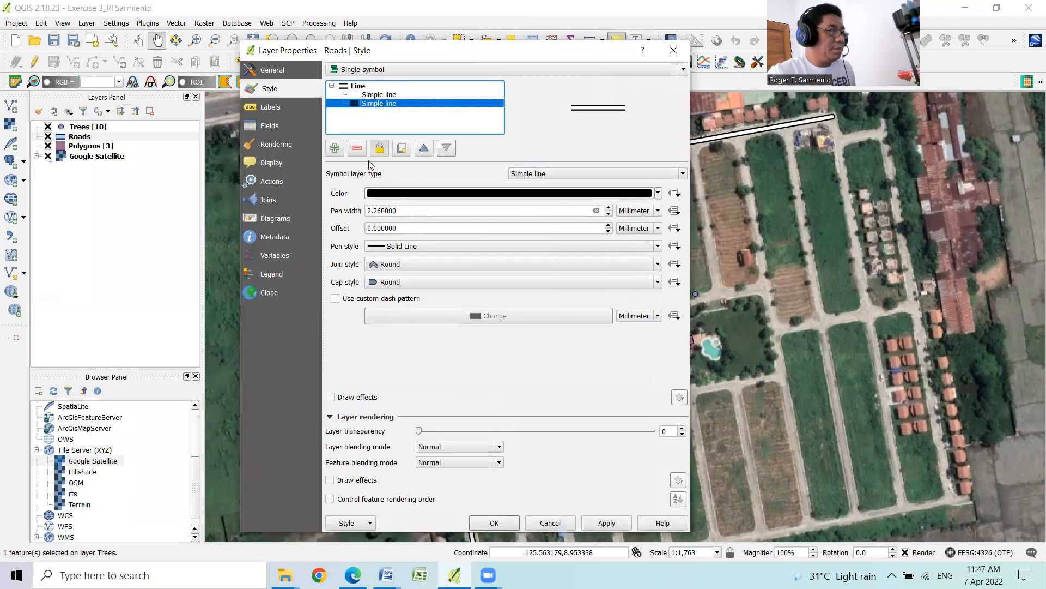
left_click(359, 155)
- Set the color of the remaining simple line of the Roads symbol to light orange and apply it
left_click(388, 95)
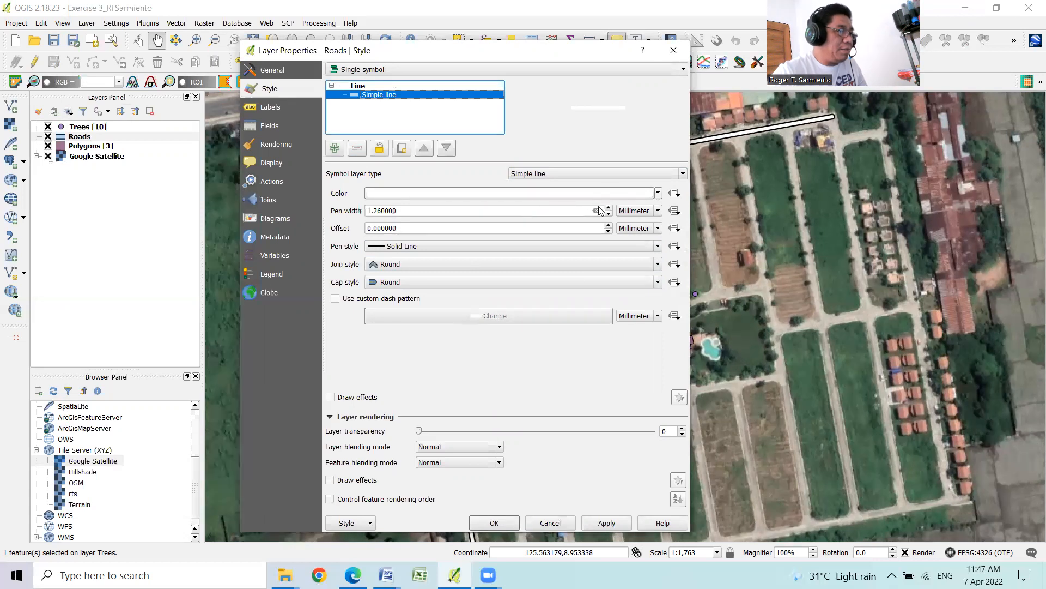
left_click(658, 193)
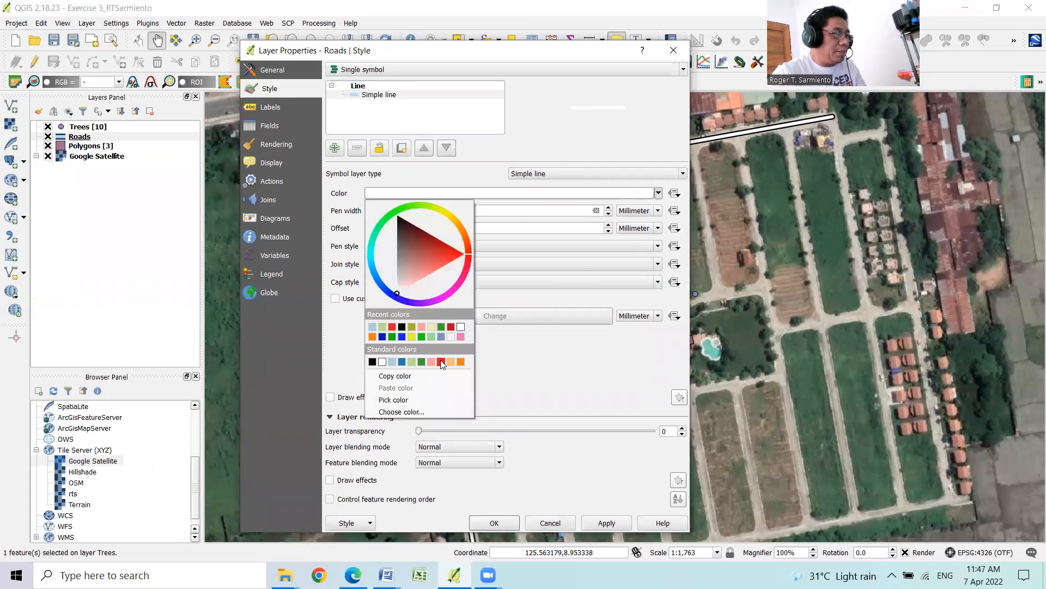
left_click(451, 362)
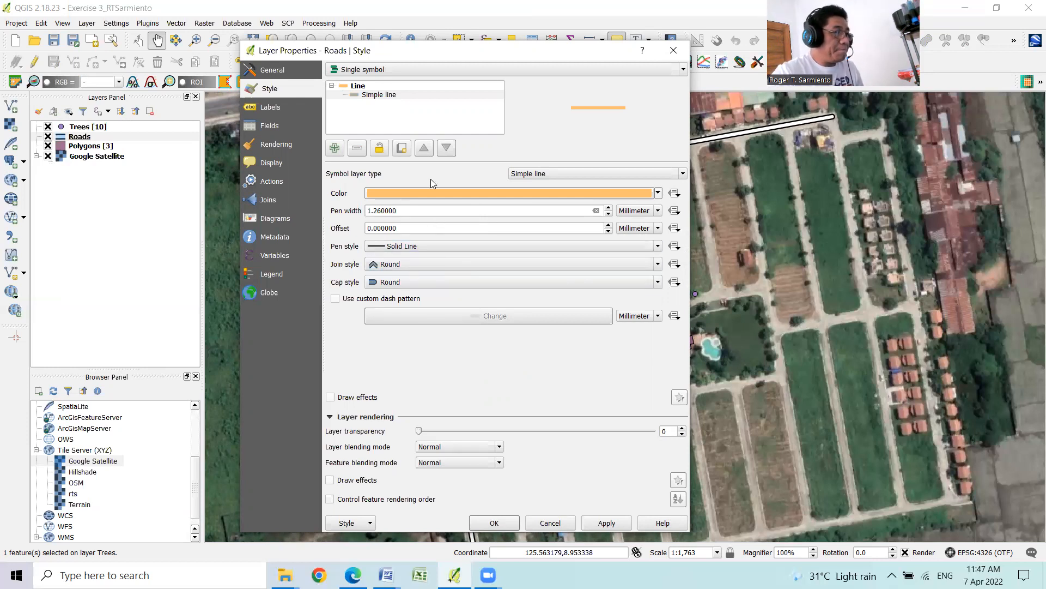
left_click(370, 95)
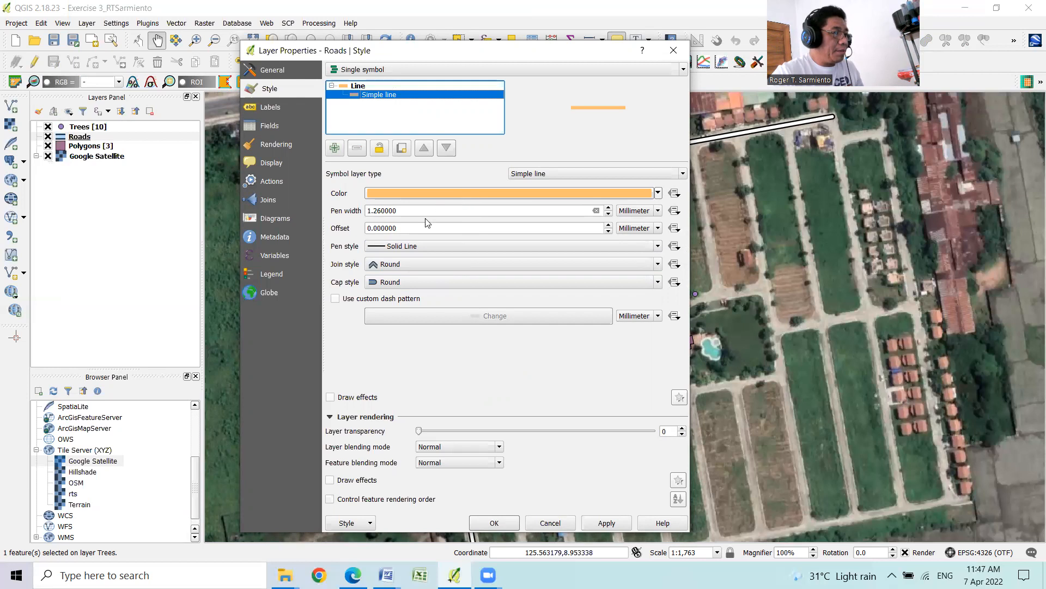
left_click_drag(565, 50, 433, 36)
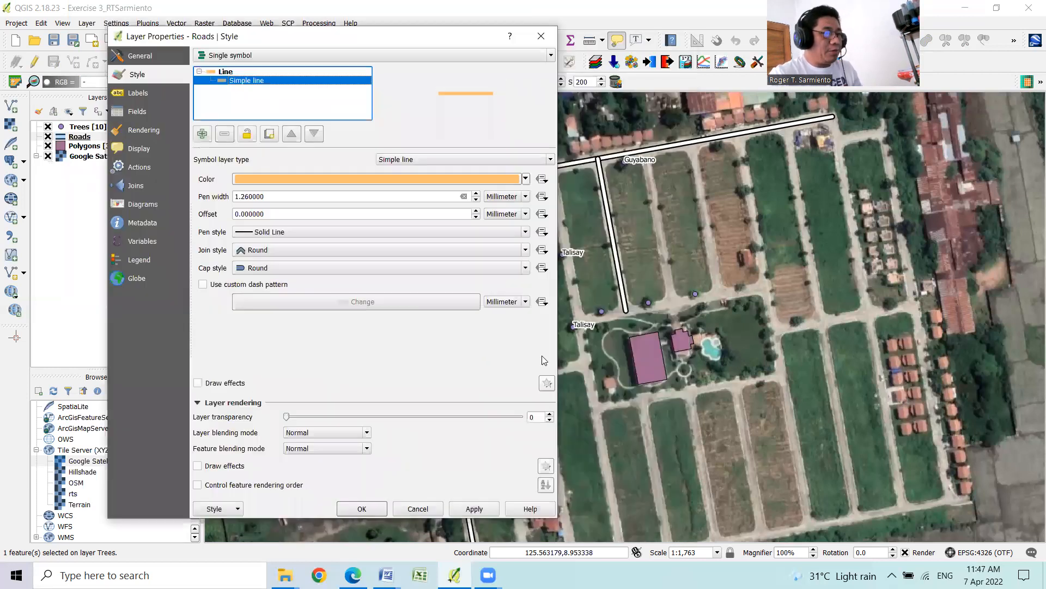
left_click(481, 511)
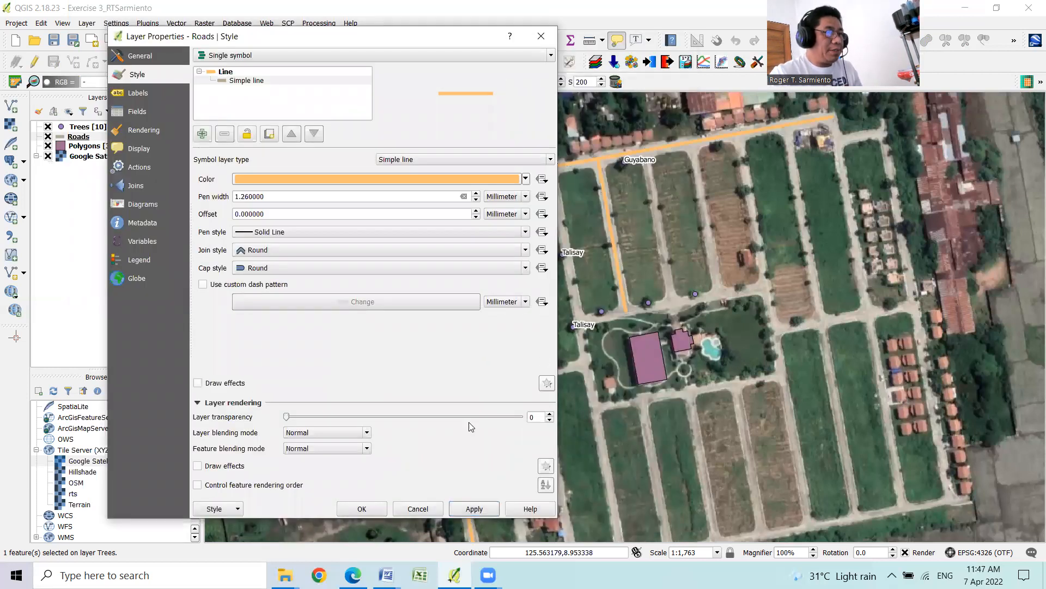
- Set the pen width of the Roads line to 1.5 millimeters and apply it
left_click(476, 193)
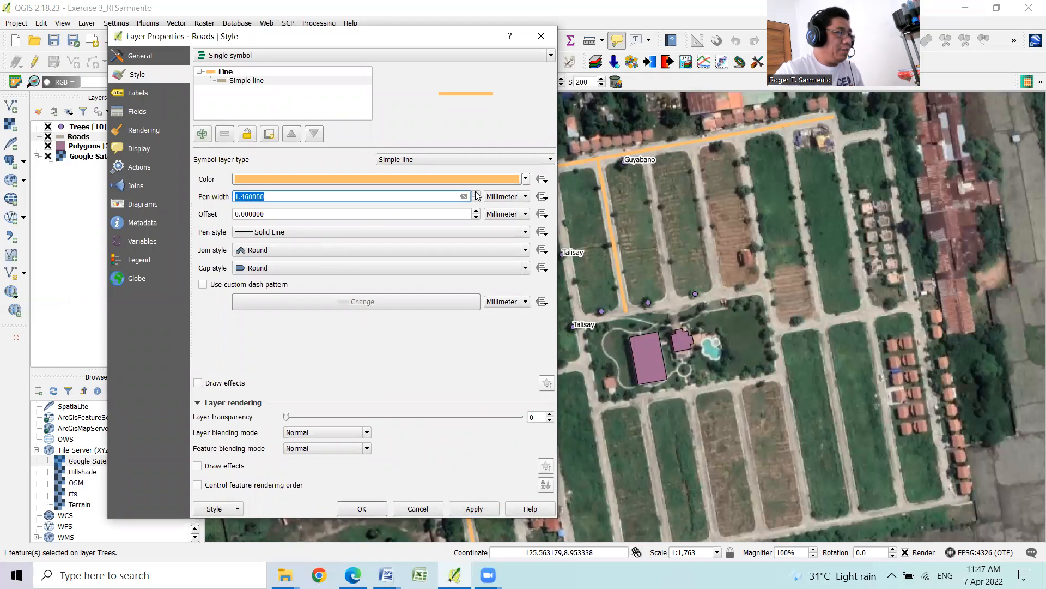
type("1.5")
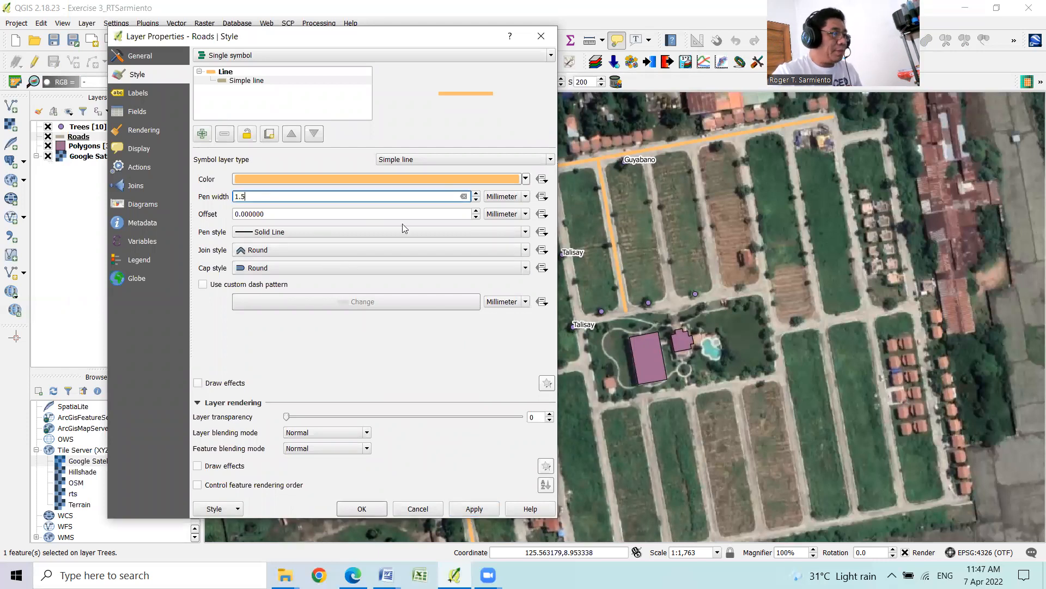
left_click(477, 508)
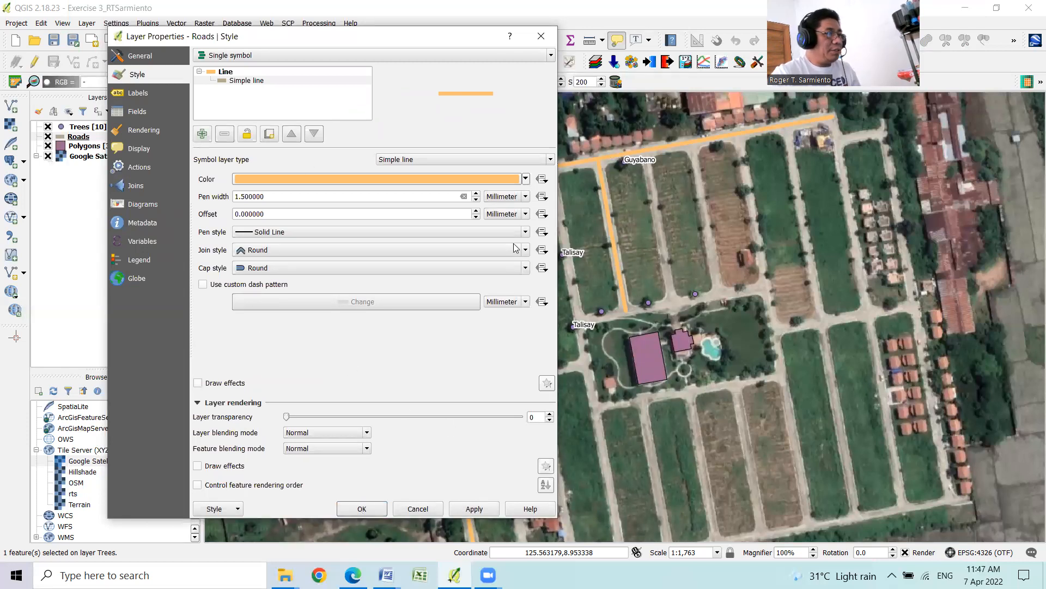
- Change the Roads line color to bright orange, apply it and close the layer properties
left_click(526, 180)
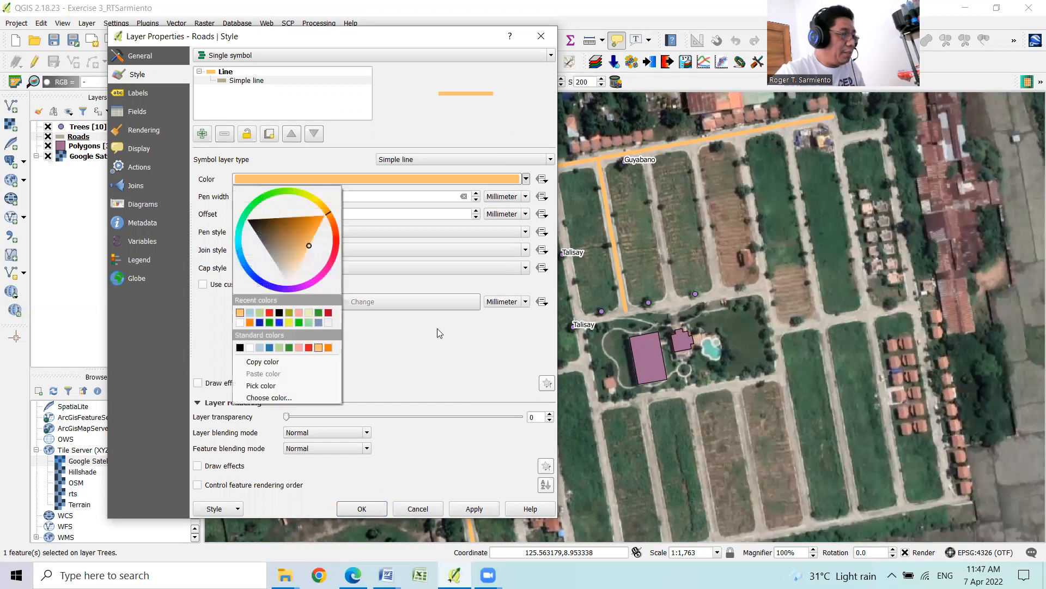
left_click(250, 323)
left_click(474, 508)
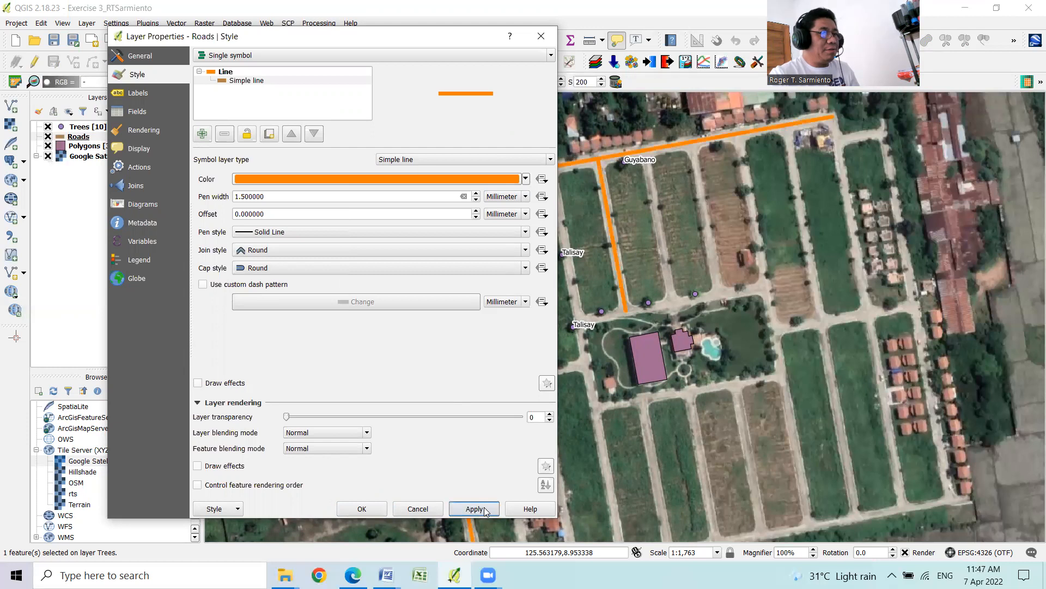
left_click(363, 509)
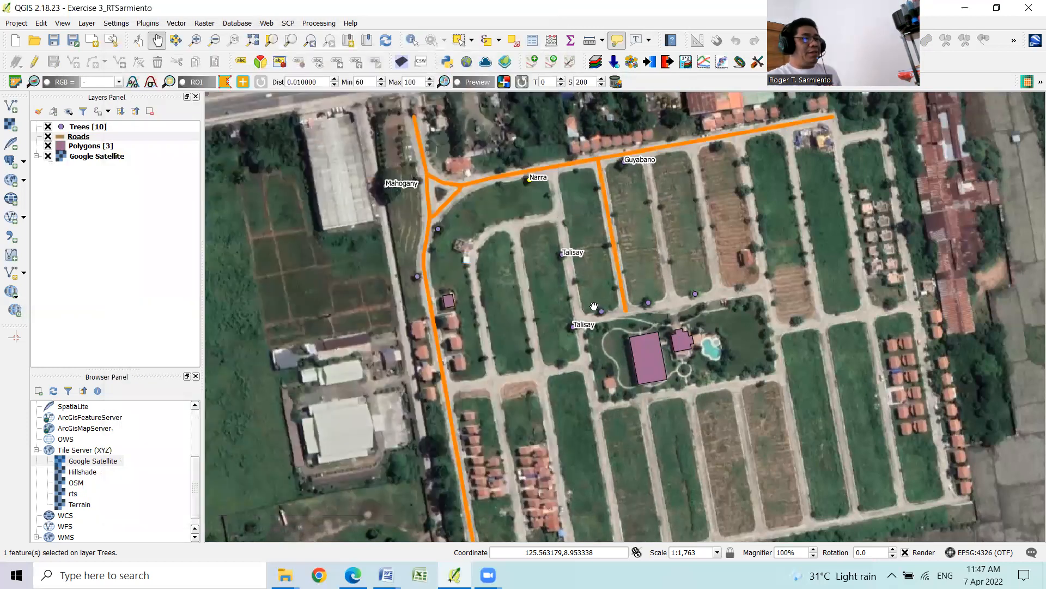
left_click_drag(582, 391, 582, 357)
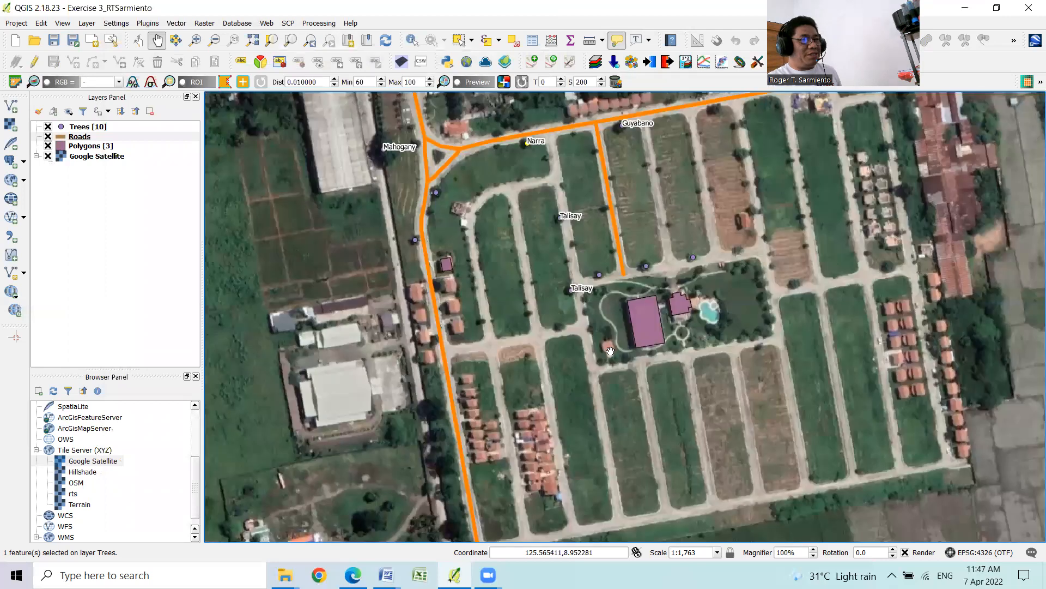
left_click_drag(610, 350, 598, 308)
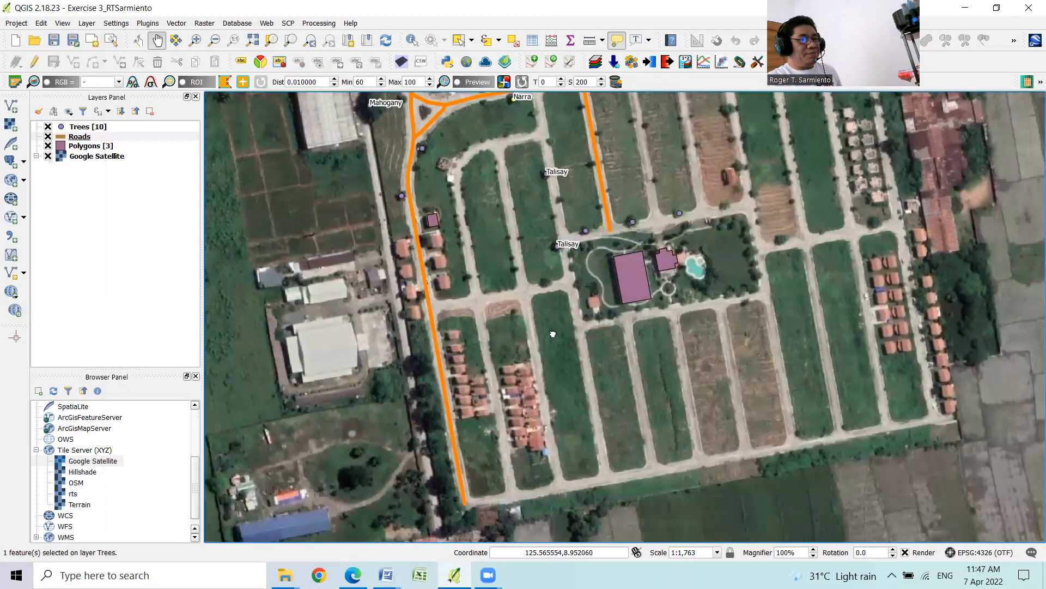
left_click_drag(537, 268, 563, 379)
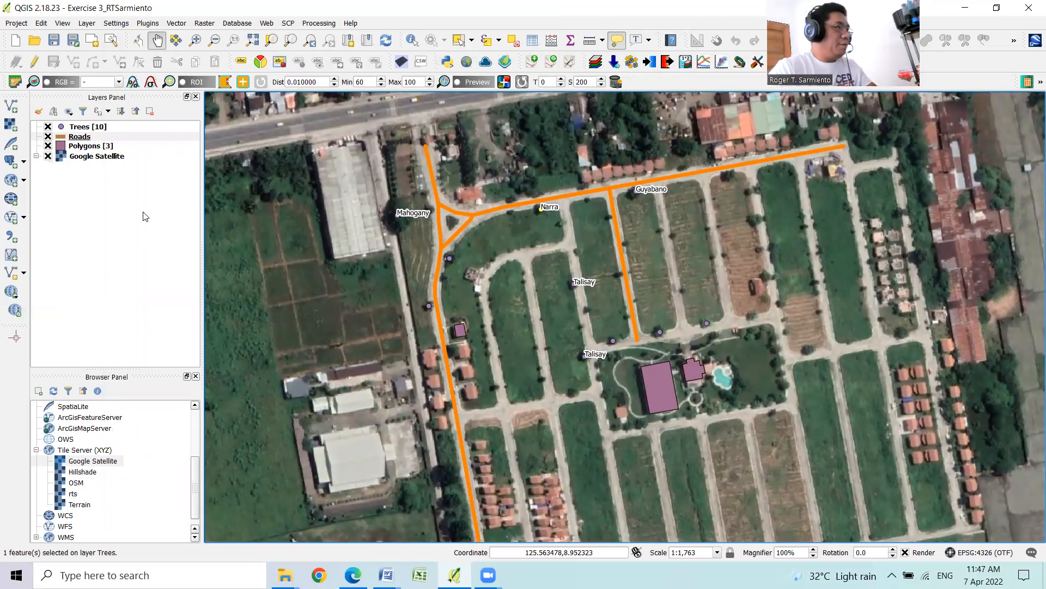
- Open the Polygons attribute table, fit it beside the digitized features, and select the first record to identify its building on the map
left_click(91, 149)
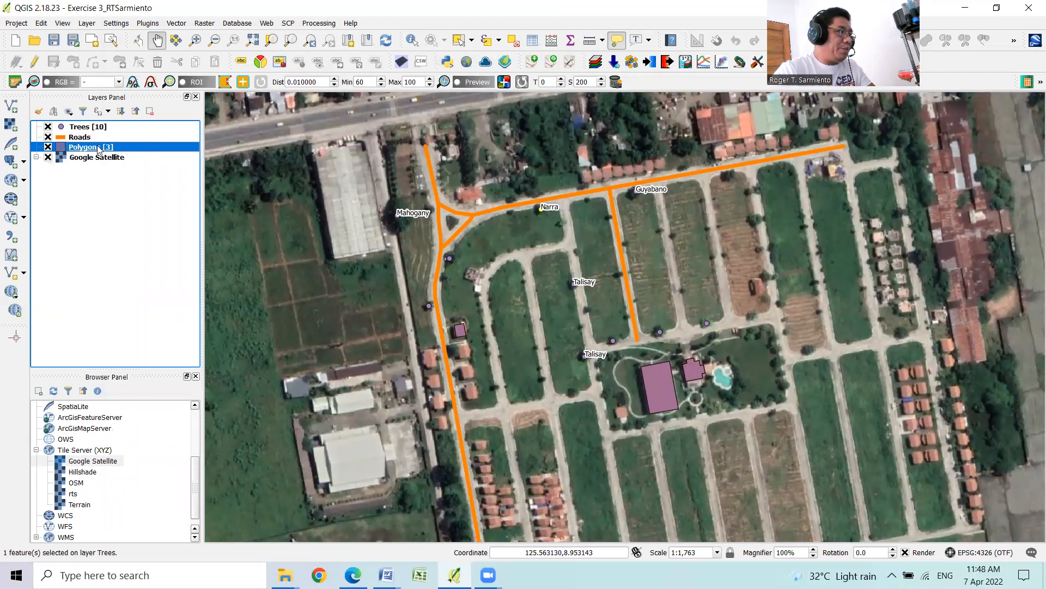
right_click(99, 150)
left_click(178, 275)
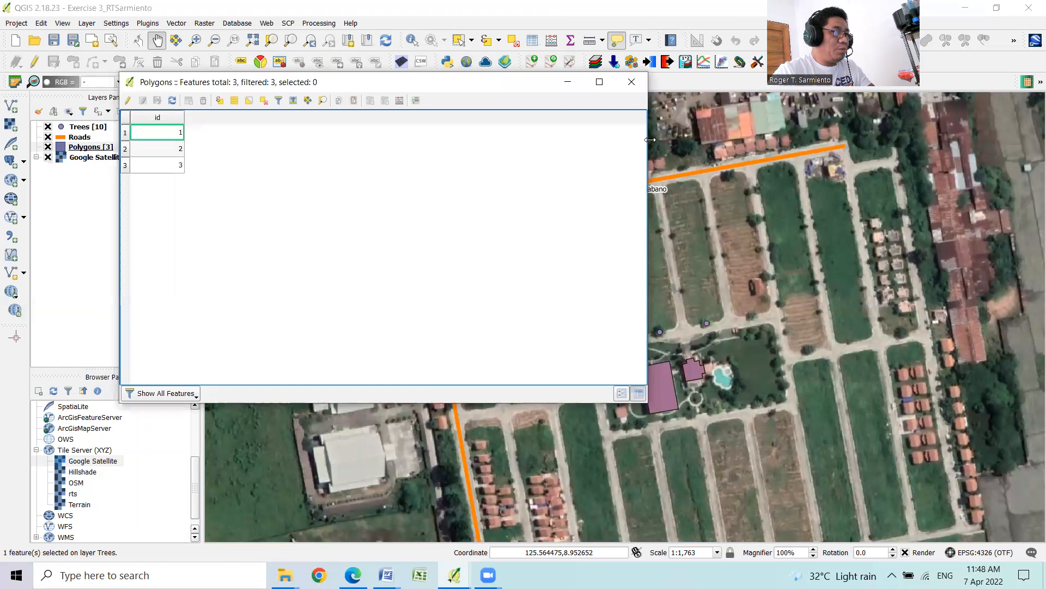
left_click_drag(648, 140, 427, 140)
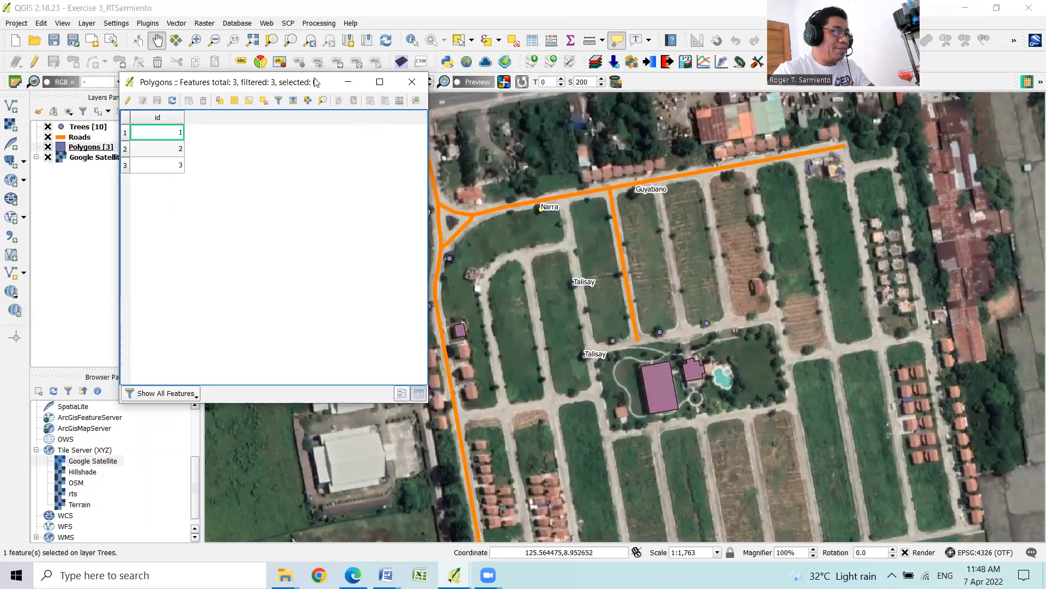
left_click_drag(303, 83, 299, 53)
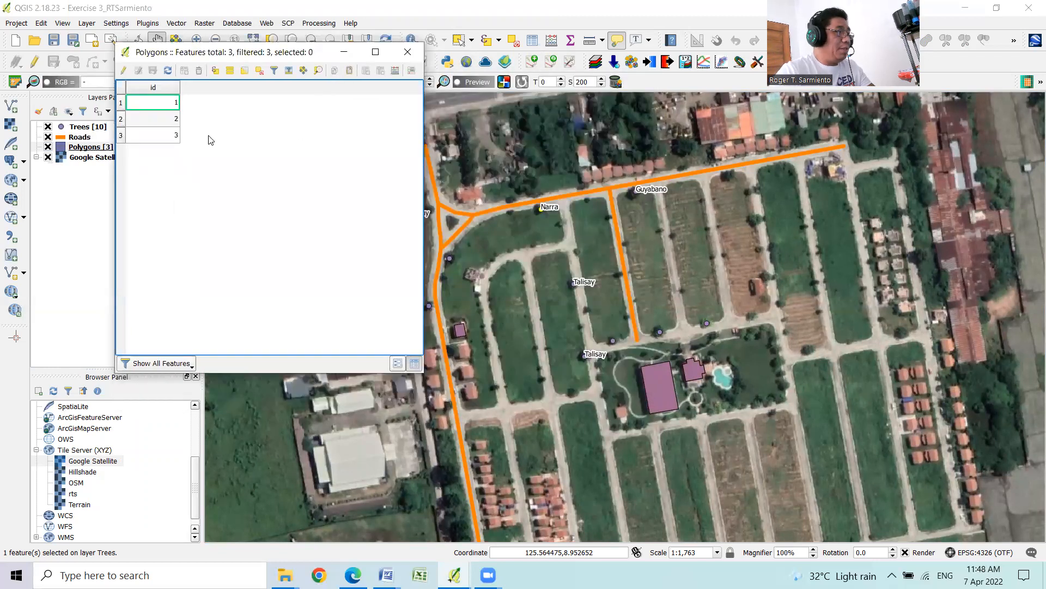
left_click(121, 102)
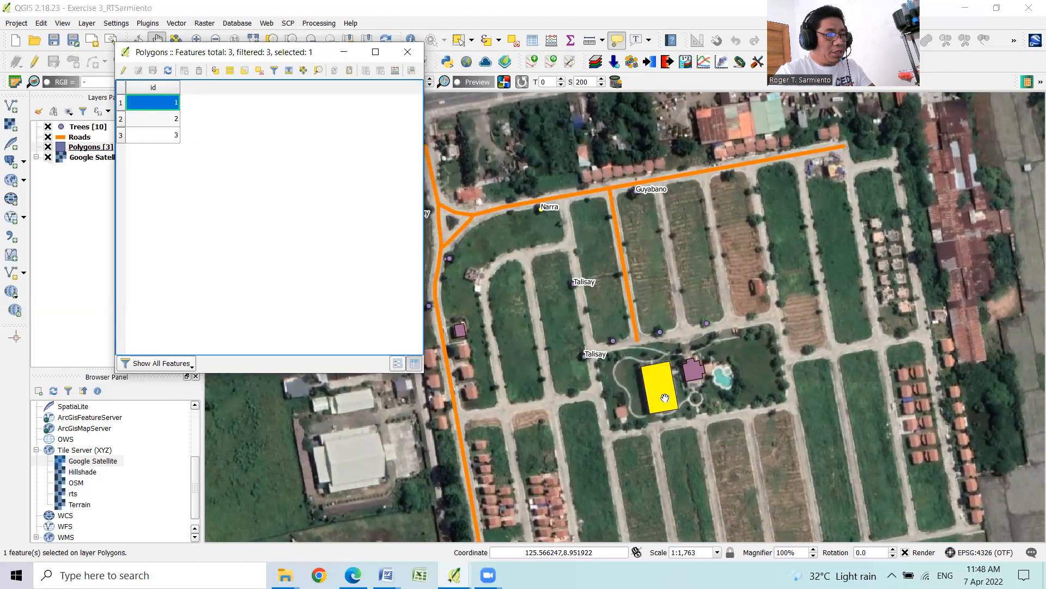
mouse_move(663, 404)
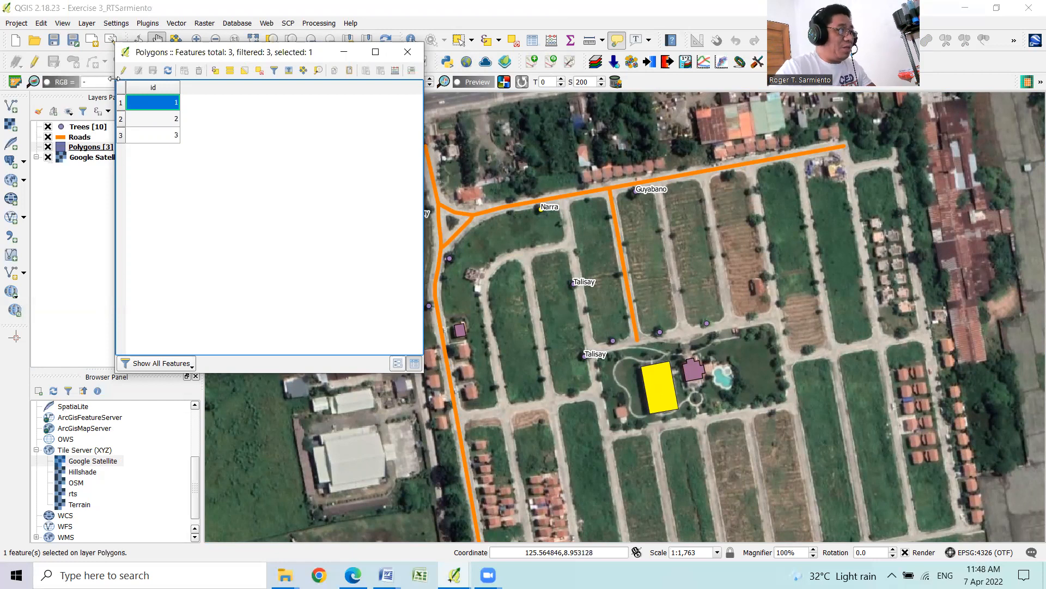
- Enable editing on the Polygons layer and add a Text (string) field named Building with a length of 30
left_click(123, 71)
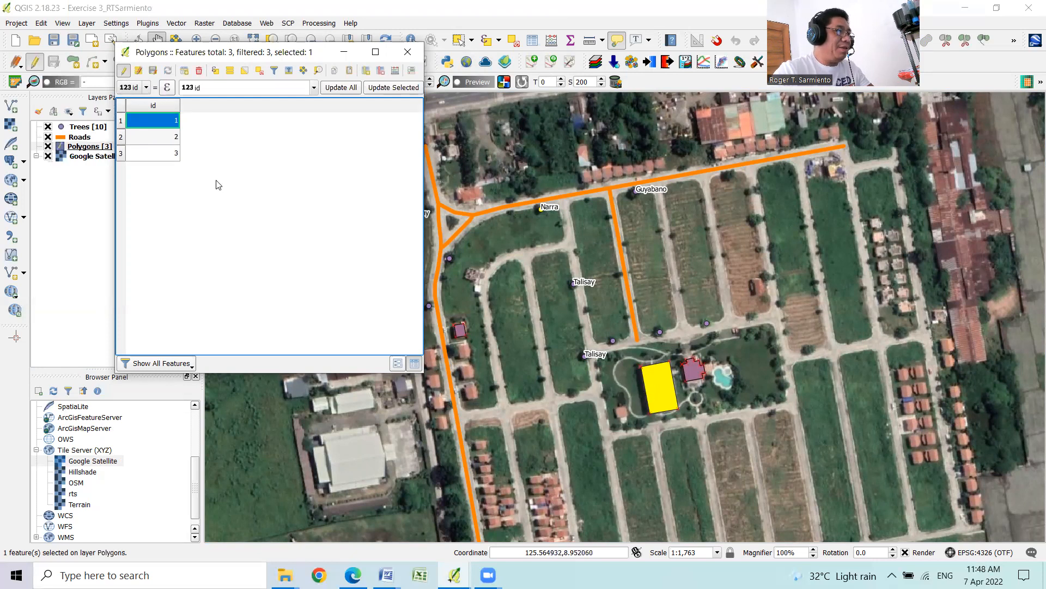
left_click(365, 71)
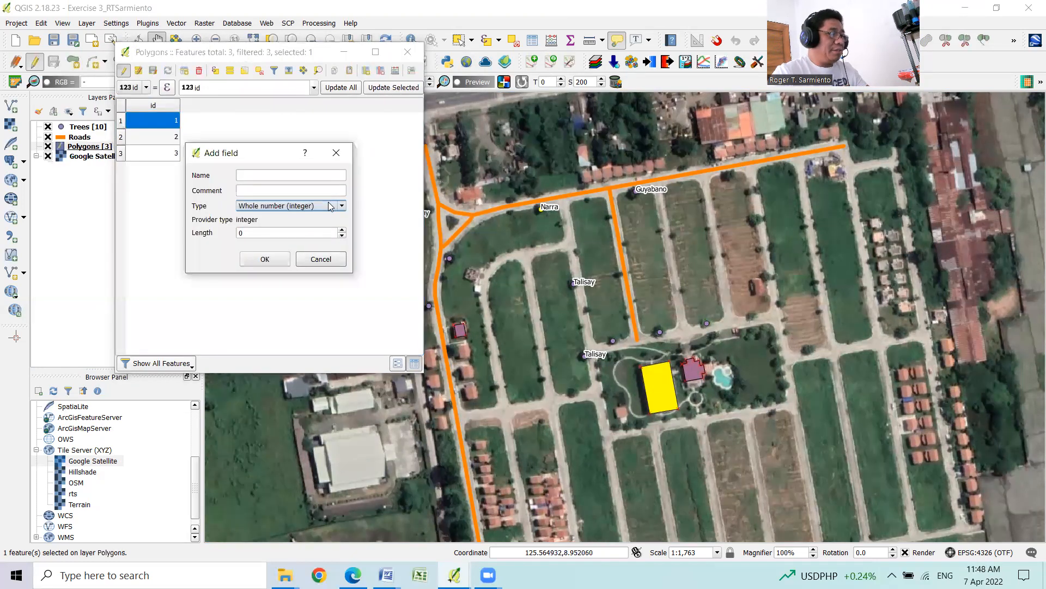
left_click(272, 176)
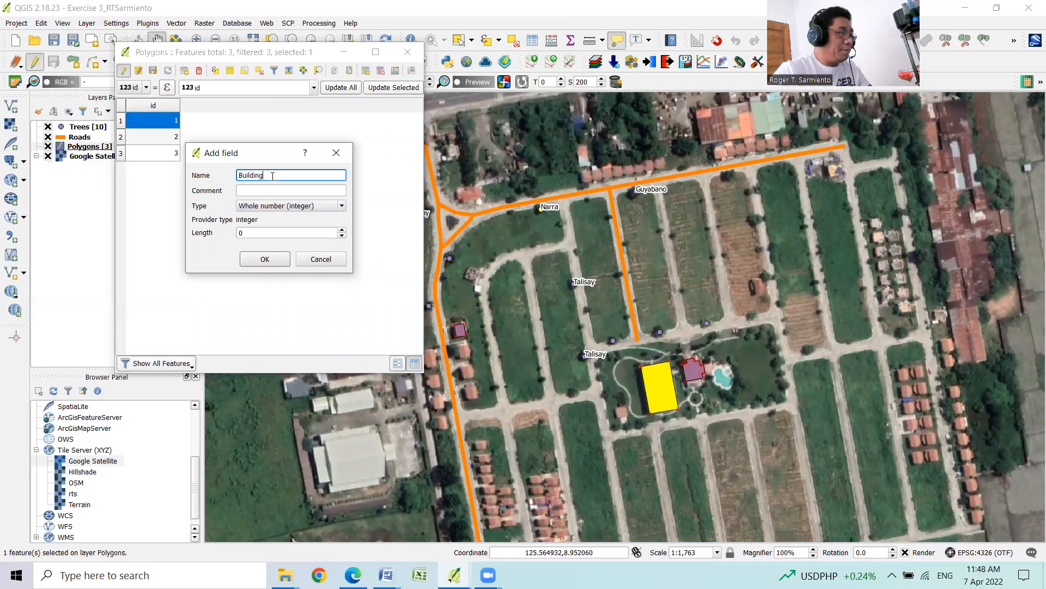
left_click(294, 206)
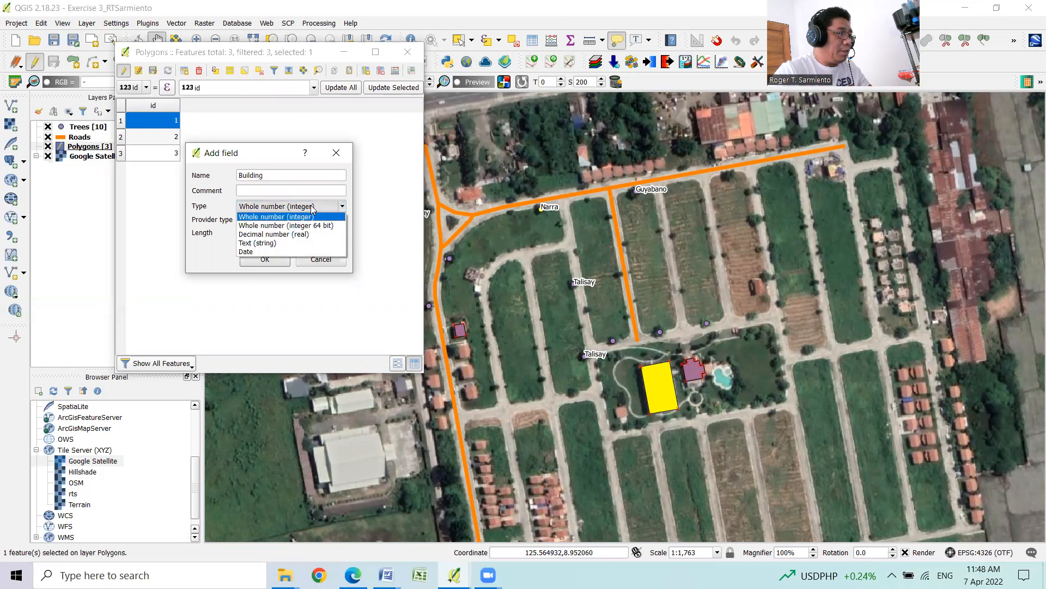
left_click(293, 244)
double_click(270, 234)
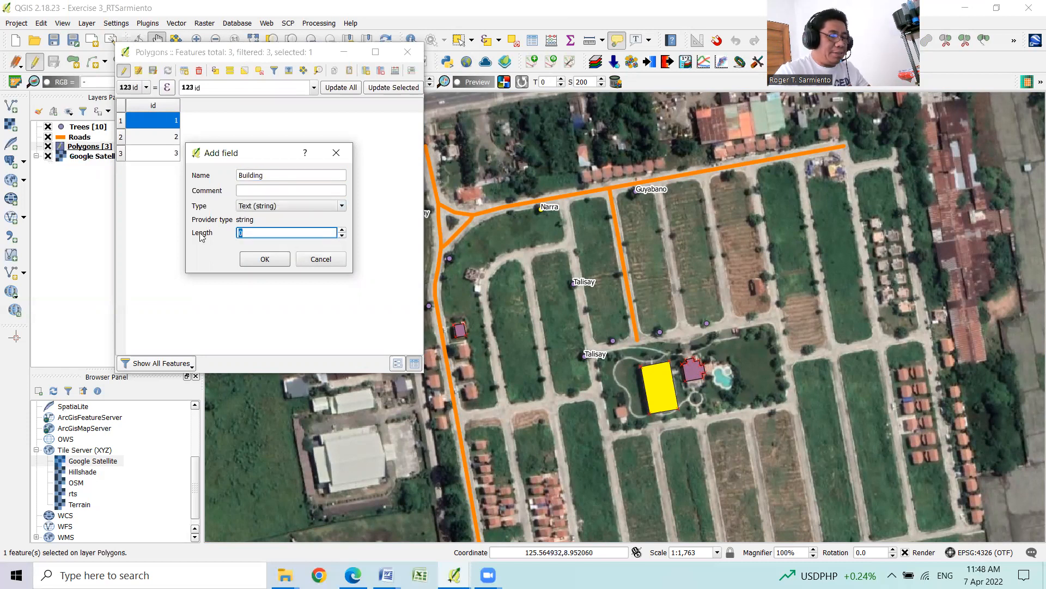
type("30")
left_click(265, 259)
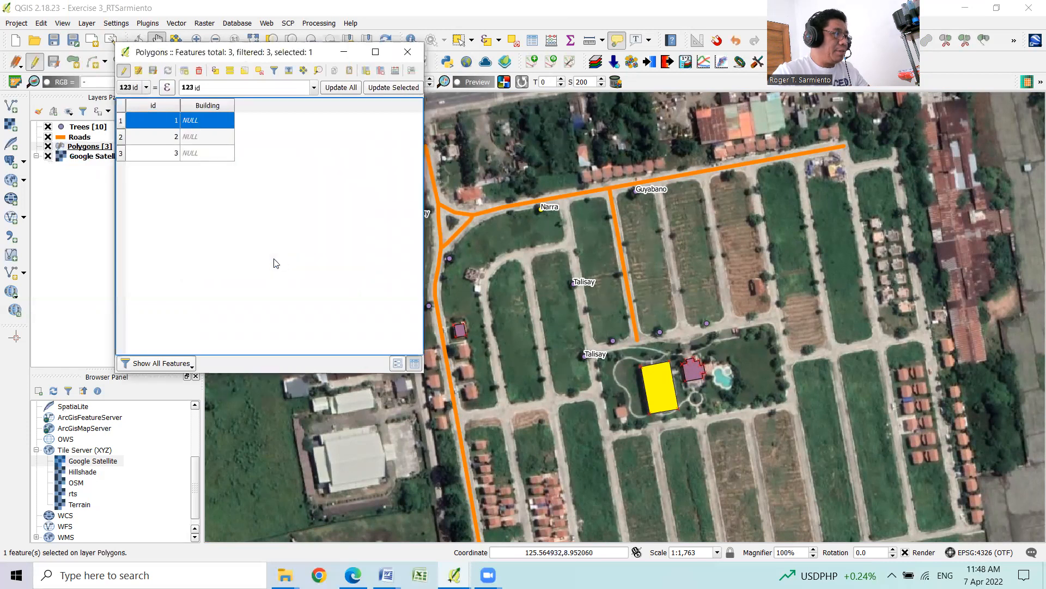
- Enter Gym as the Building value of the polygon with id 1
double_click(125, 121)
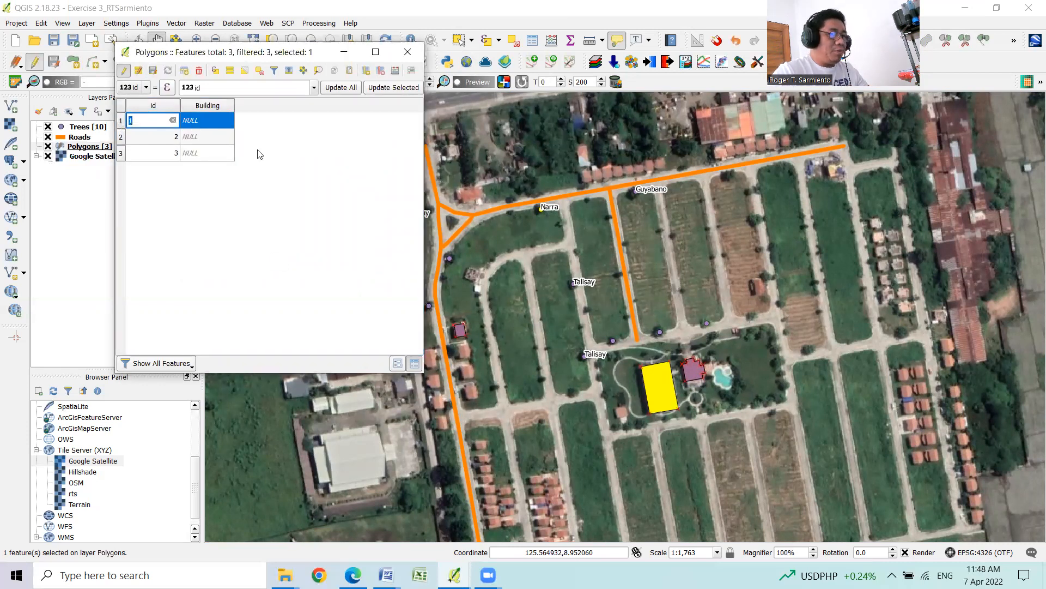
double_click(207, 121)
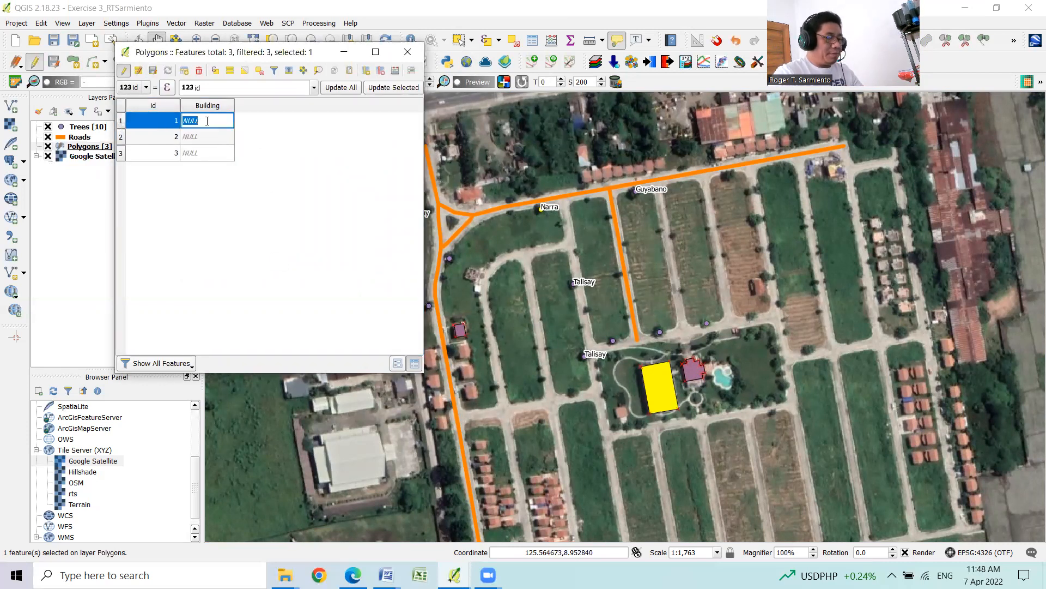
type("Gym")
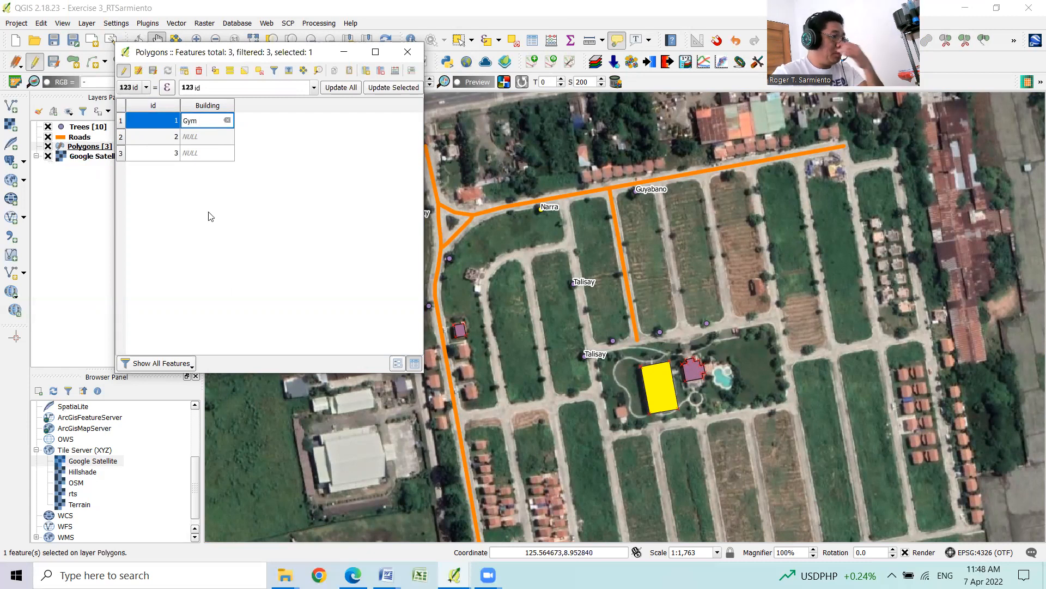
key("Return")
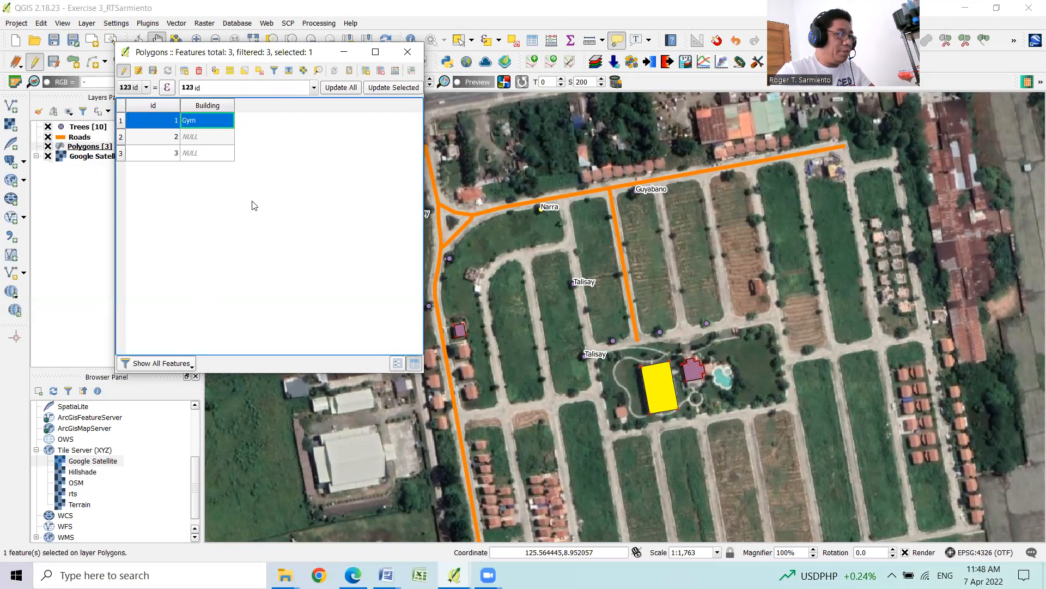
- Select the polygon with id 2 and enter Club House as its Building value
left_click(121, 137)
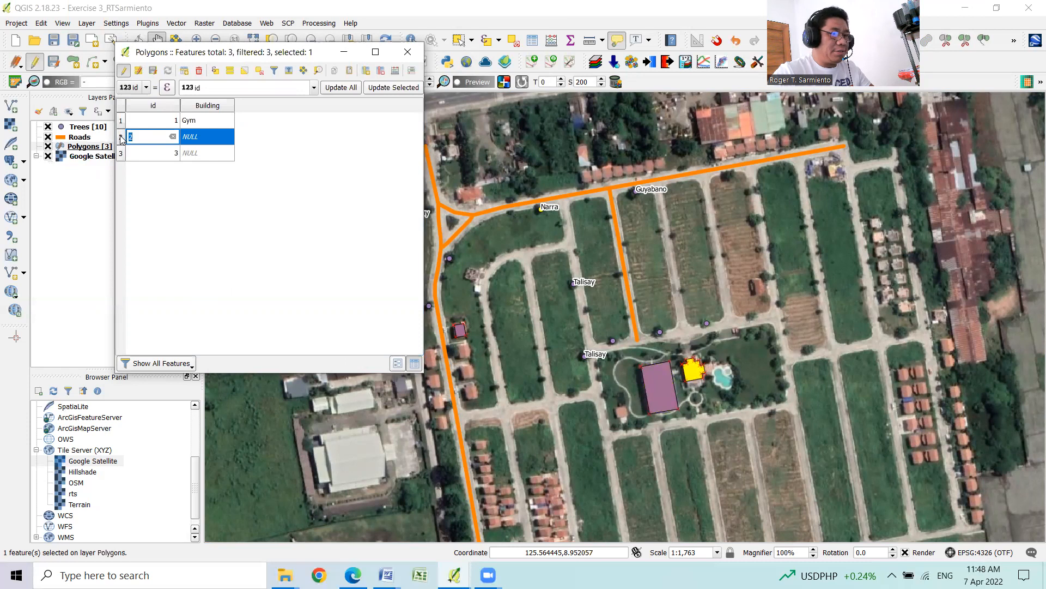
left_click(206, 138)
type("C")
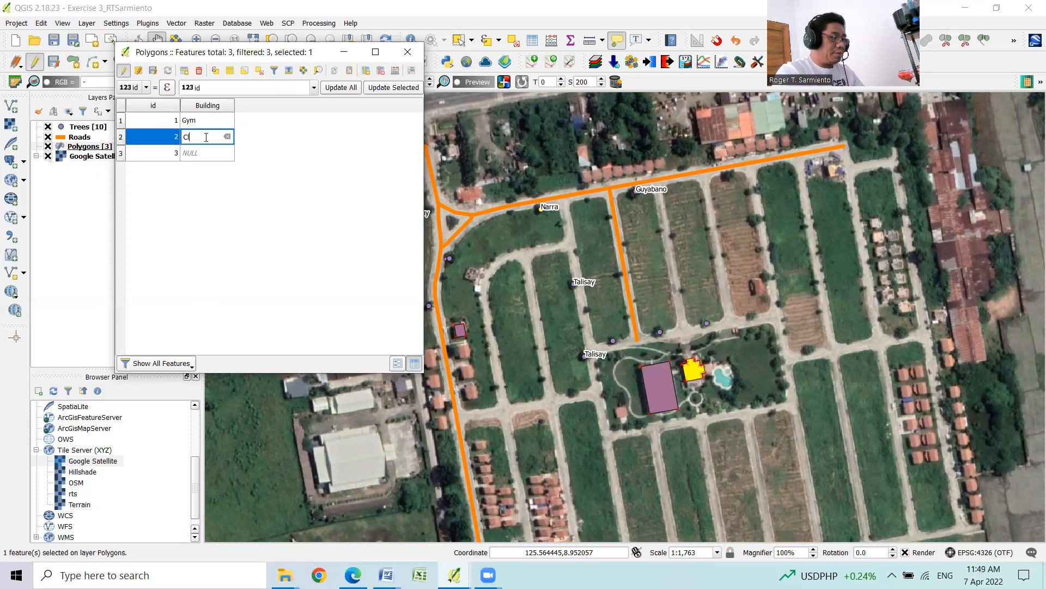
type("lub House")
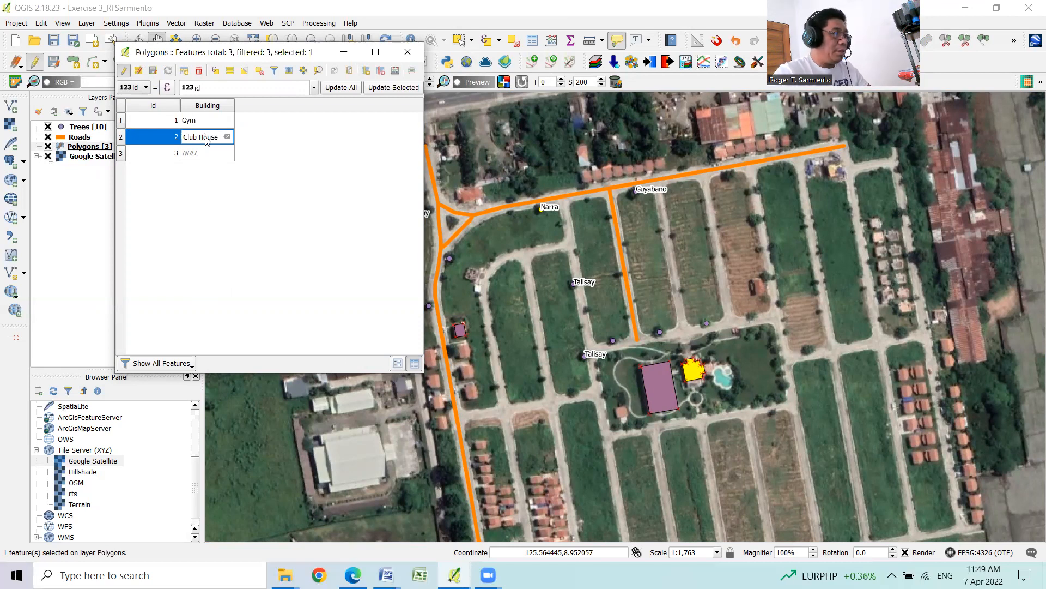
key("Return")
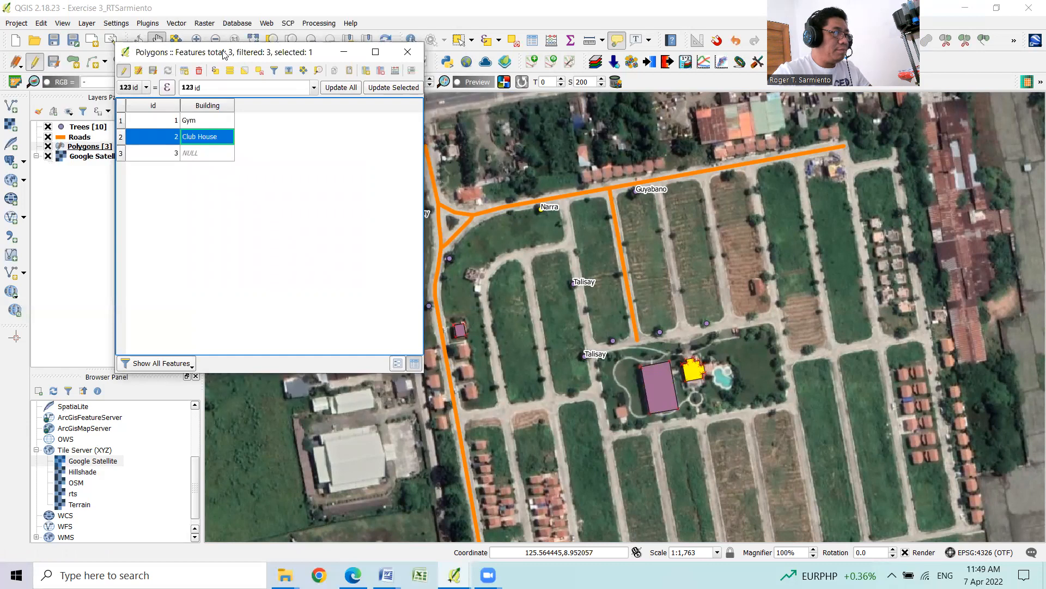
- Move the attribute table off the clubhouse area and enter House No. 1 as the Building value of the polygon with id 3
left_click_drag(224, 55, 741, 106)
double_click(647, 205)
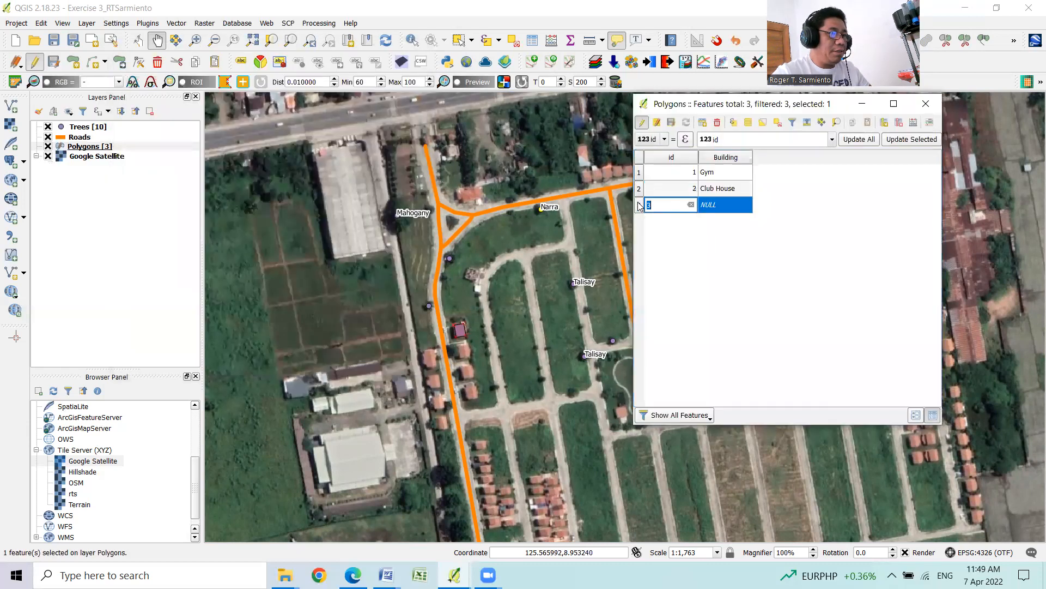
double_click(733, 204)
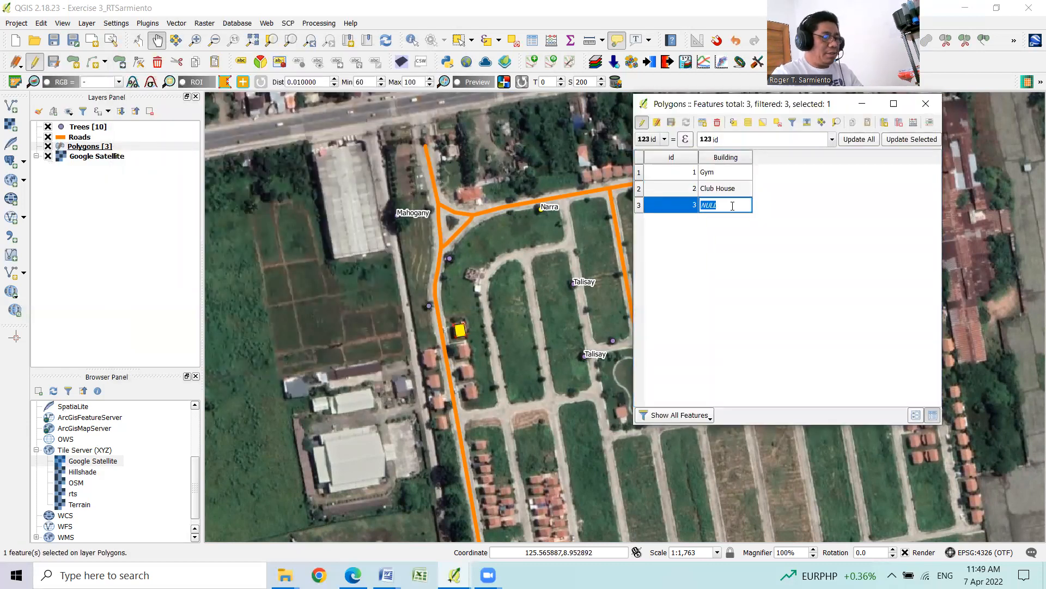
type("House No. 1")
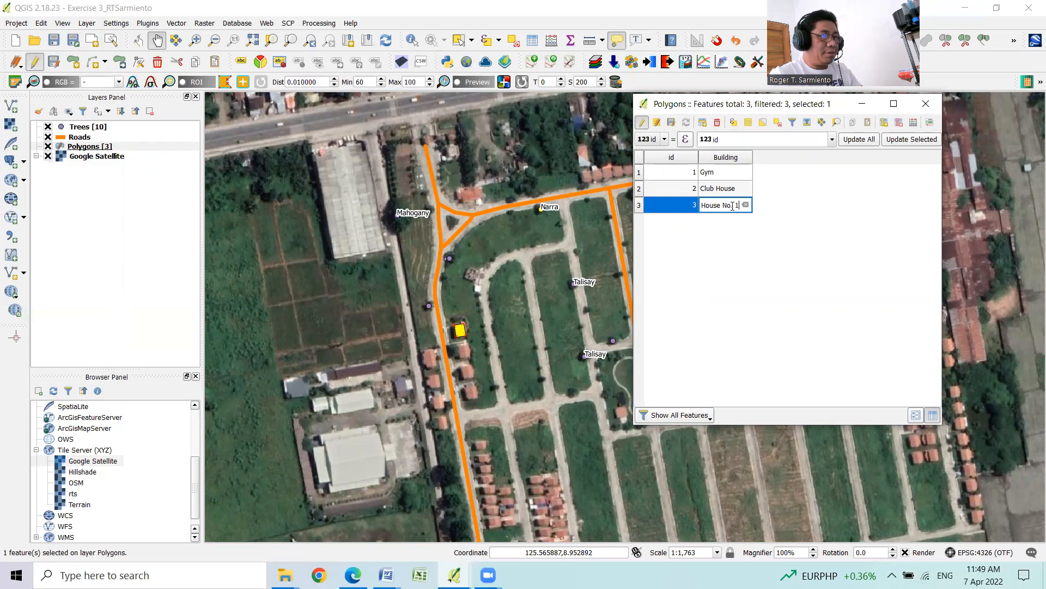
left_click(680, 272)
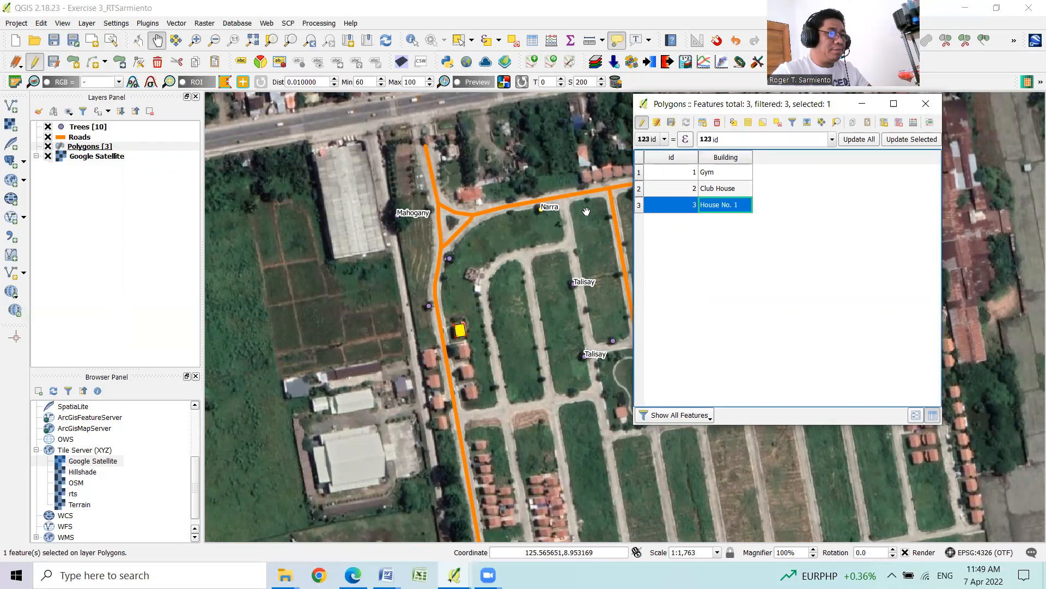
- End the editing session on Polygons, close its attribute table and clear the feature selection
left_click_drag(781, 105, 663, 105)
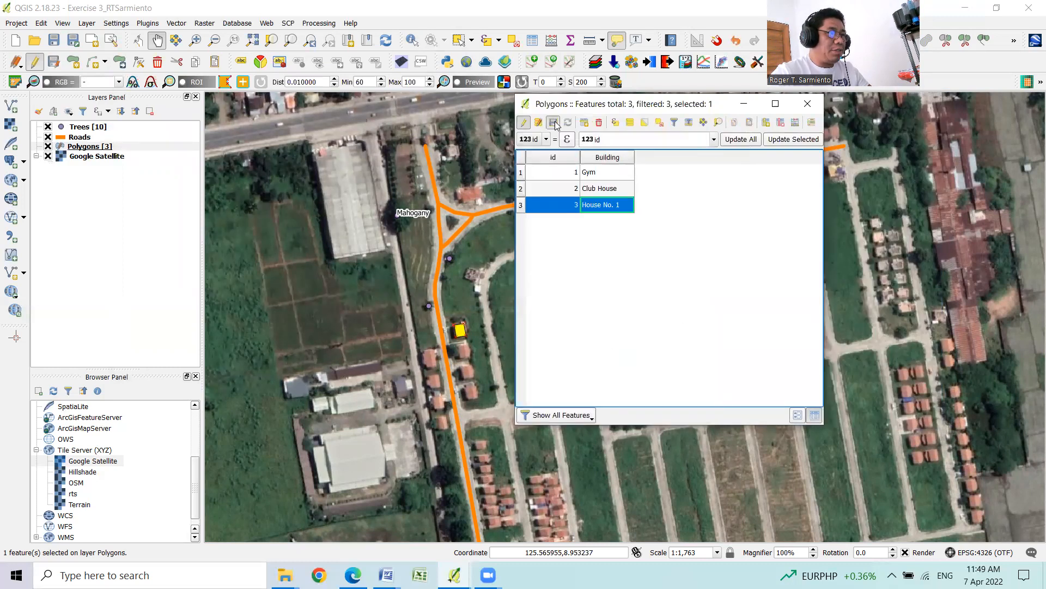
left_click(523, 122)
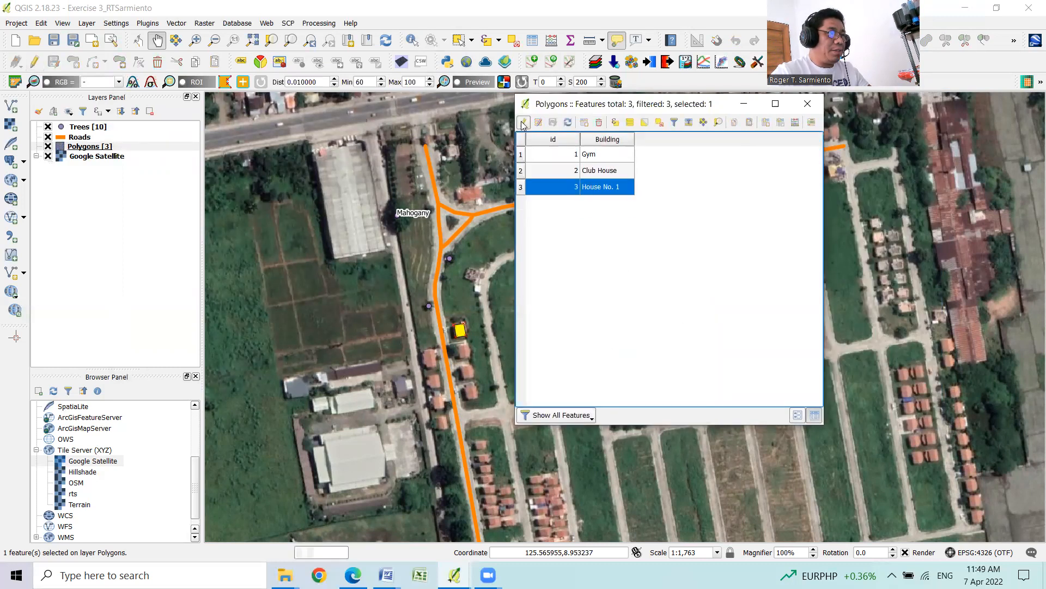
left_click(807, 104)
left_click(513, 40)
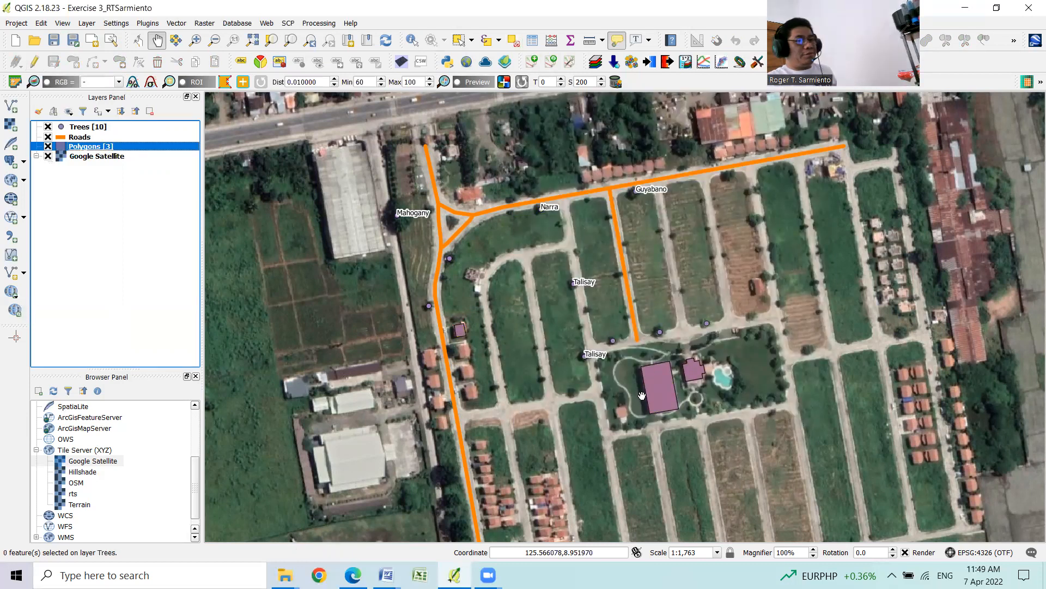
- Label the Polygons layer by its Building field and draw a text buffer around the labels
right_click(98, 147)
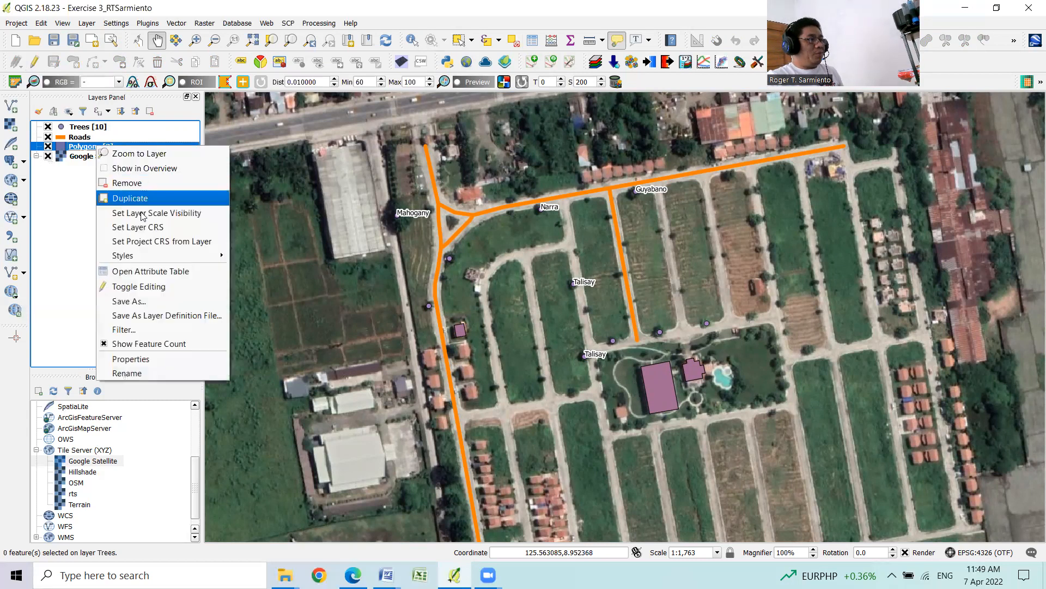
left_click(153, 359)
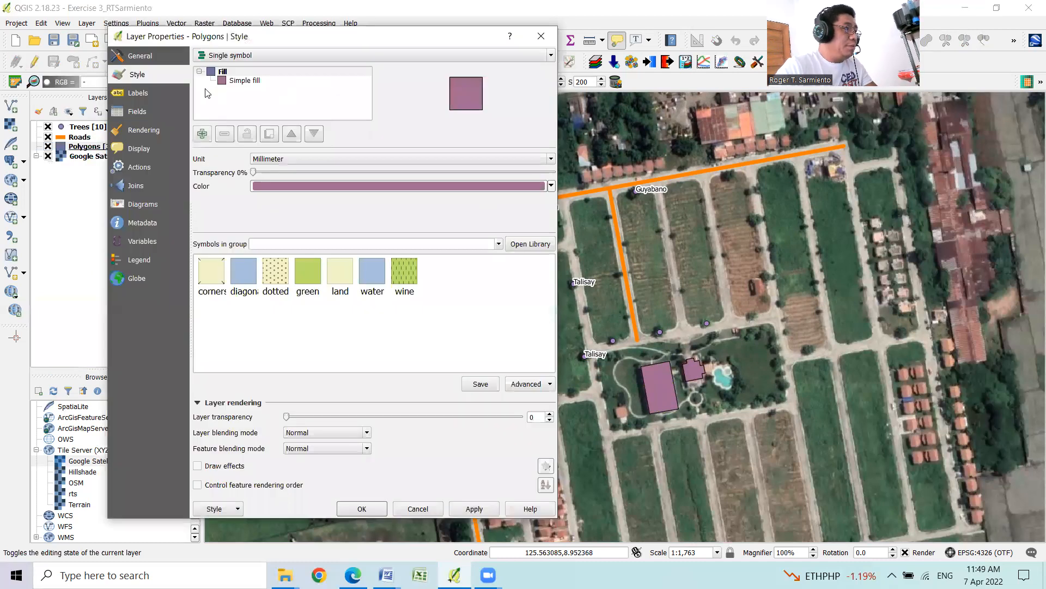
left_click(155, 94)
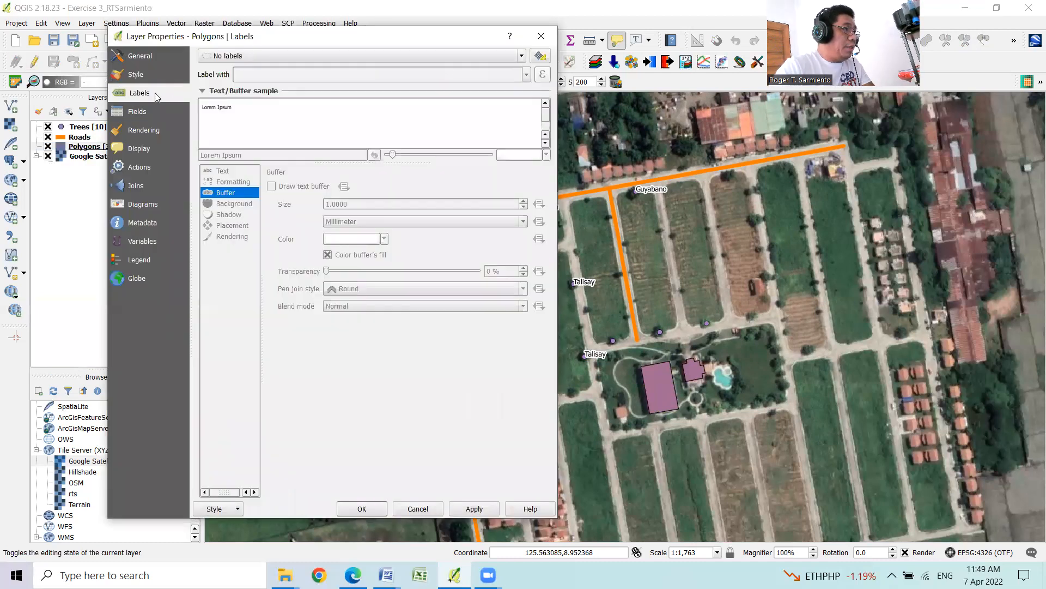
left_click(321, 58)
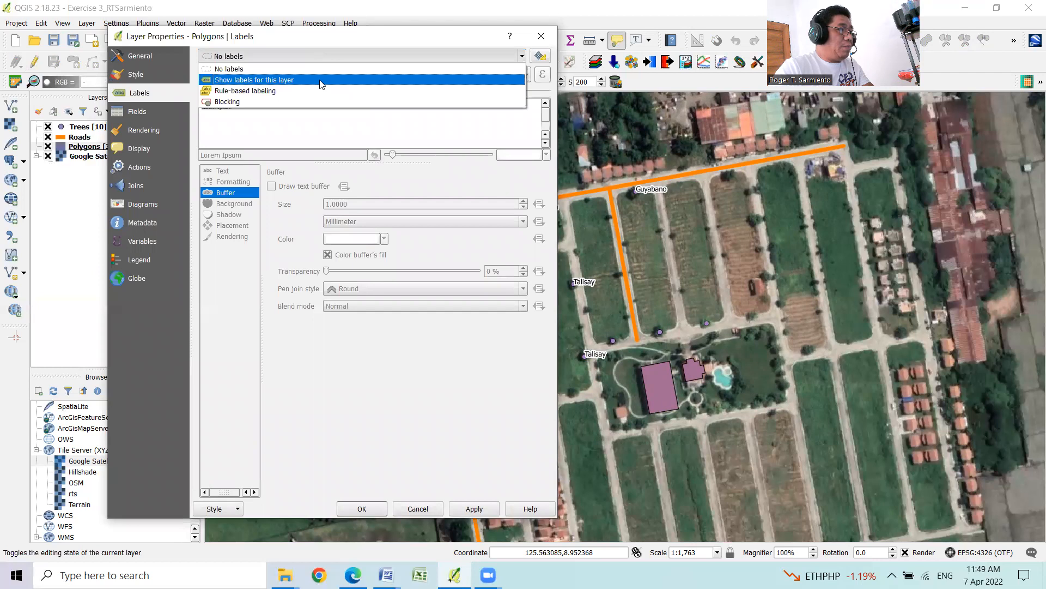
left_click(321, 81)
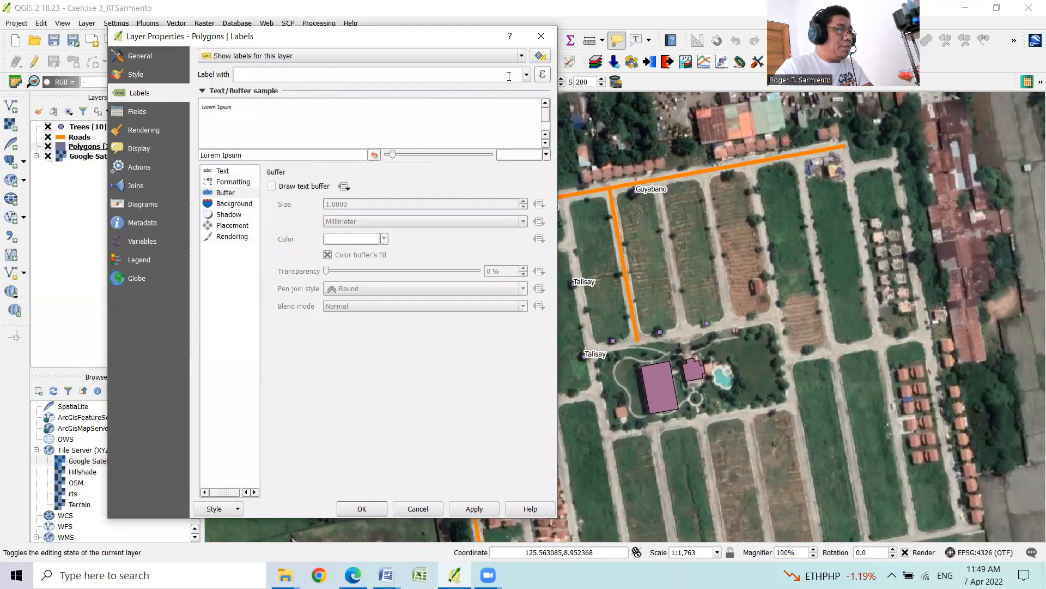
left_click(526, 75)
left_click(494, 100)
left_click(487, 509)
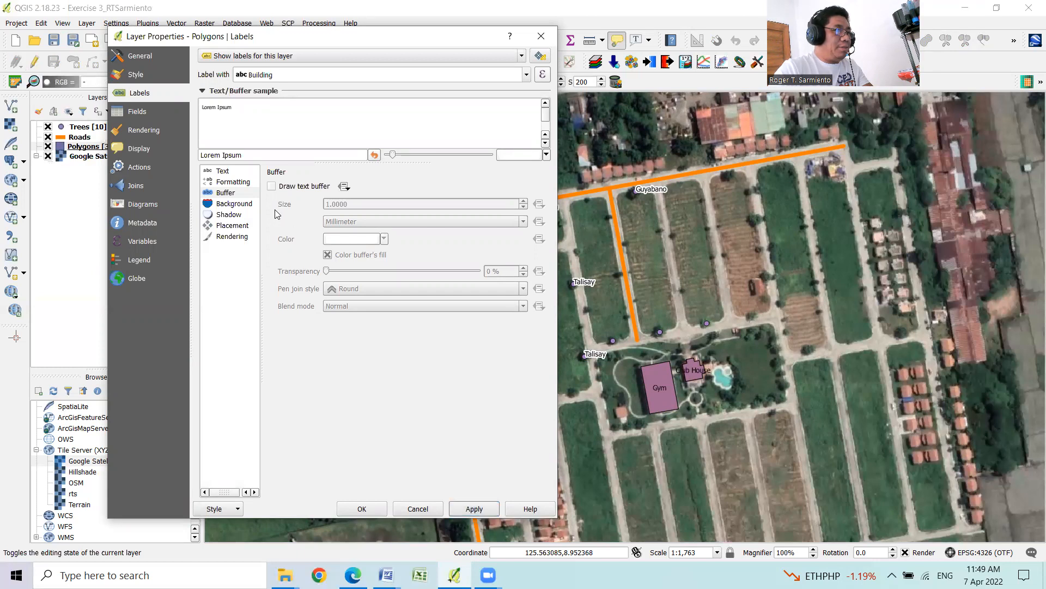
left_click(272, 186)
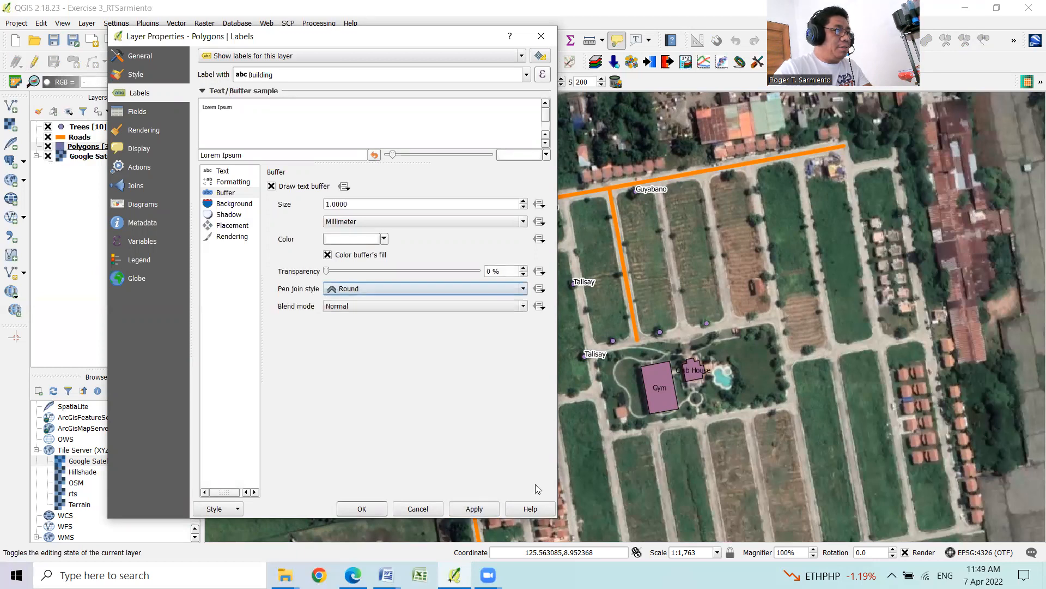
left_click(474, 509)
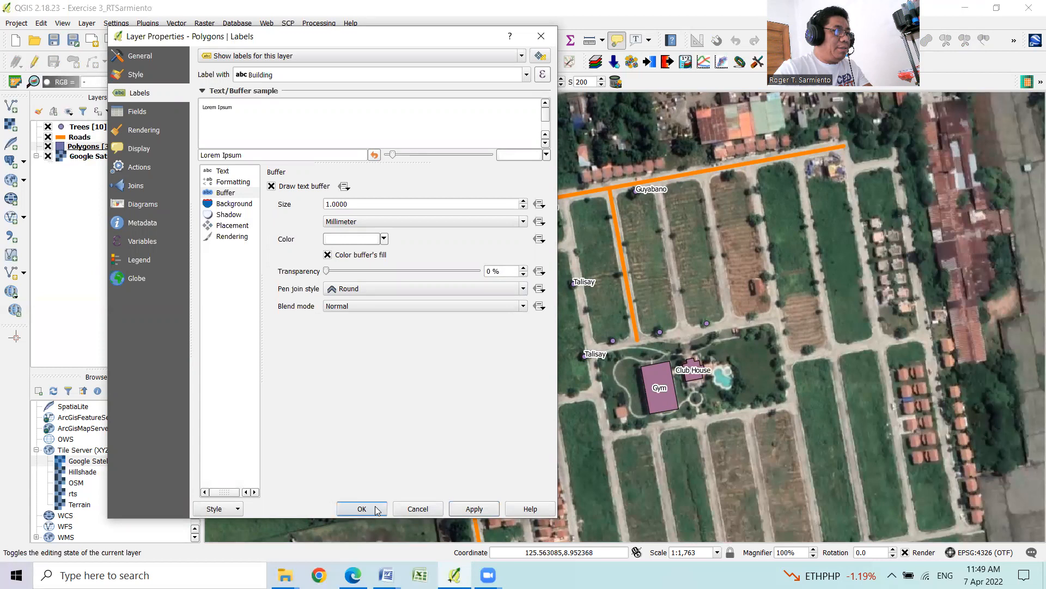
- Switch the Polygons style to Categorized on the Building column and classify its values
left_click(159, 77)
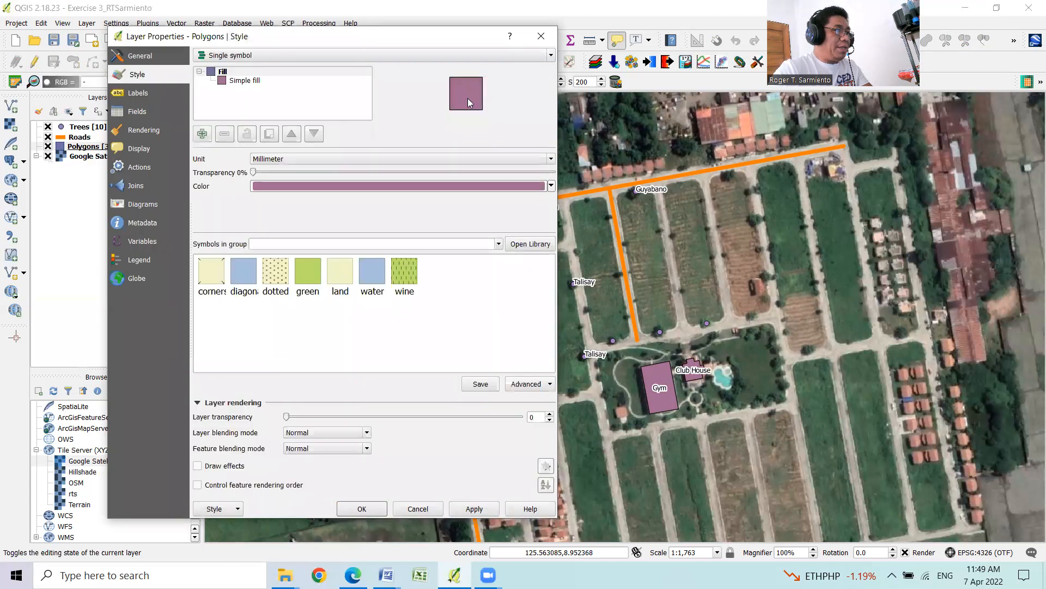
left_click(346, 55)
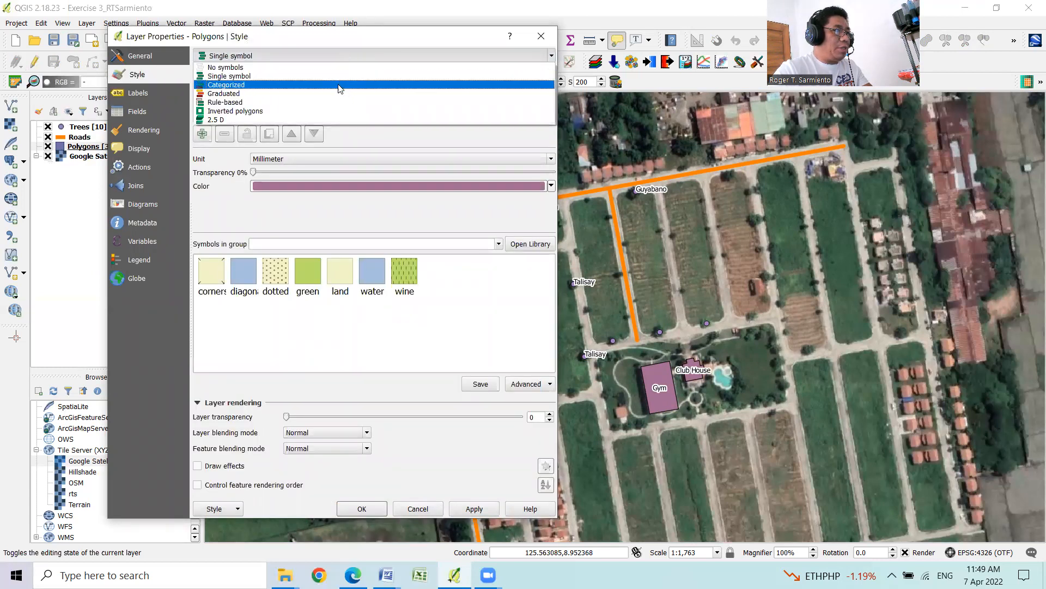
left_click(339, 86)
left_click(486, 79)
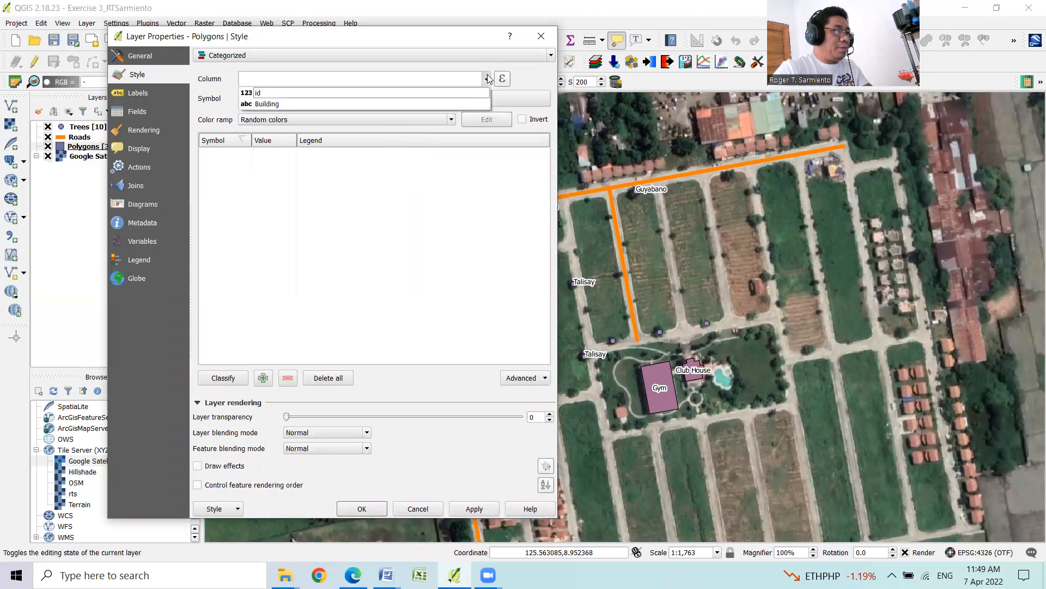
left_click(440, 102)
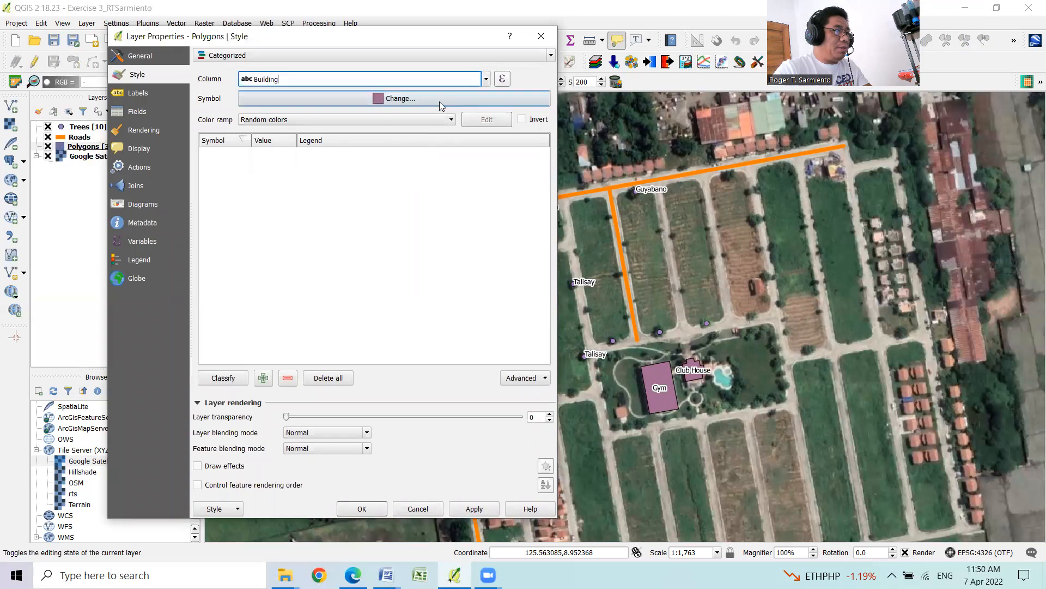
left_click(229, 377)
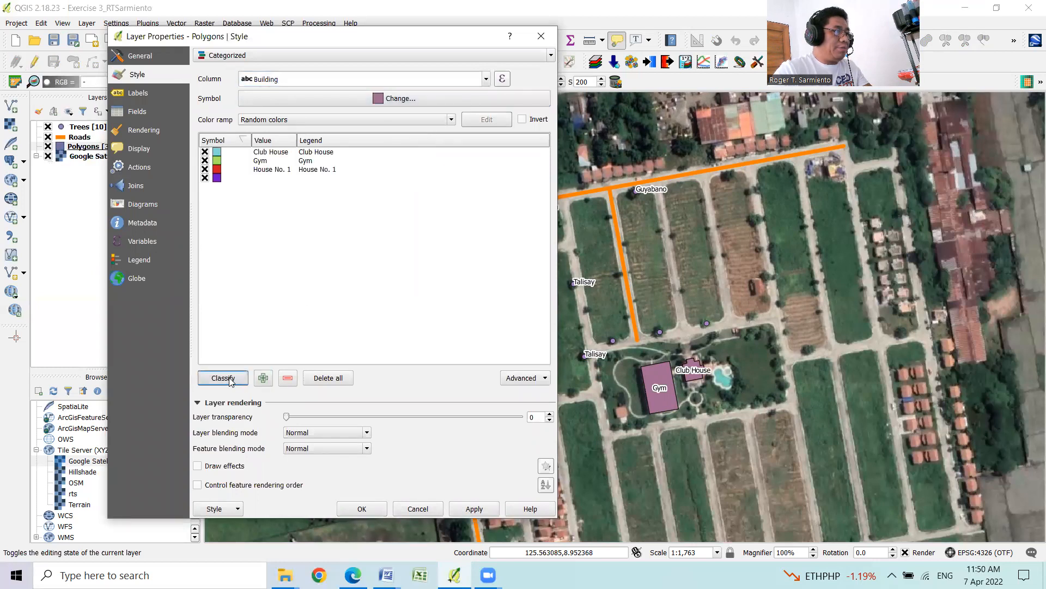
- Remove the empty category from the Polygons classification and apply the categorized style
left_click(216, 178)
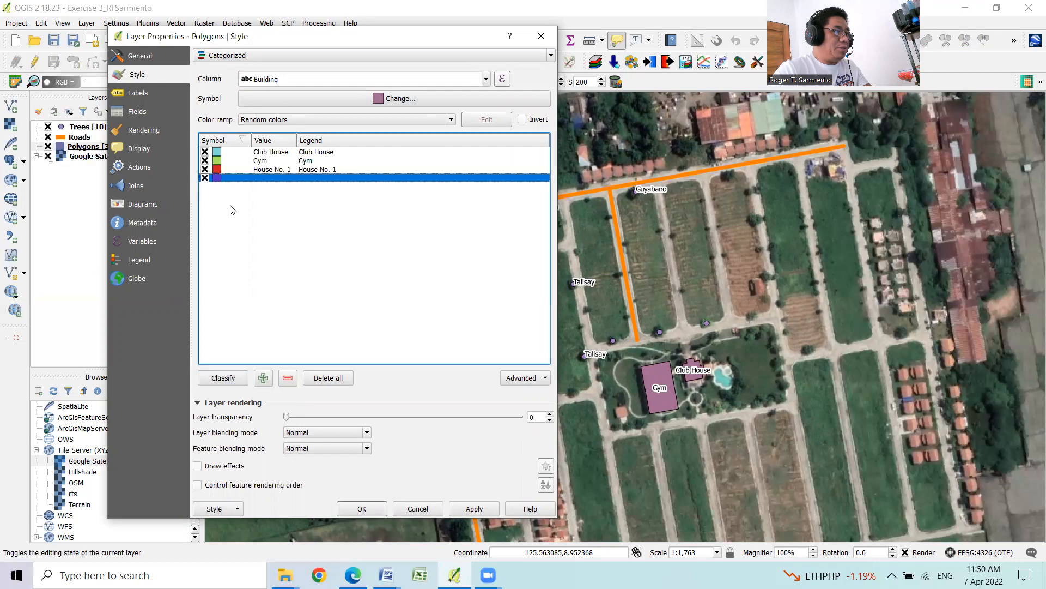
left_click(288, 378)
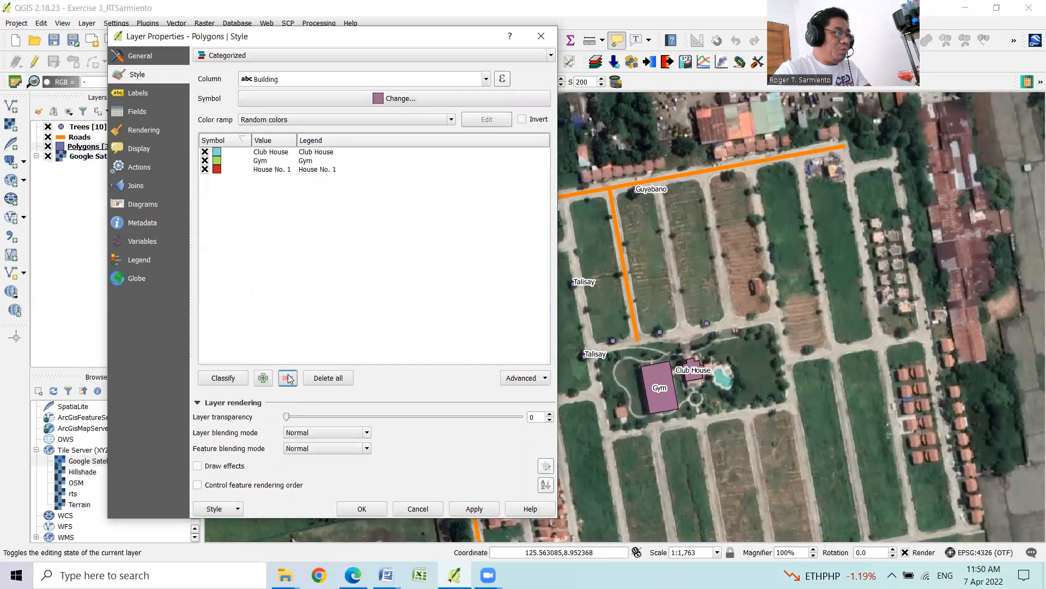
left_click(473, 509)
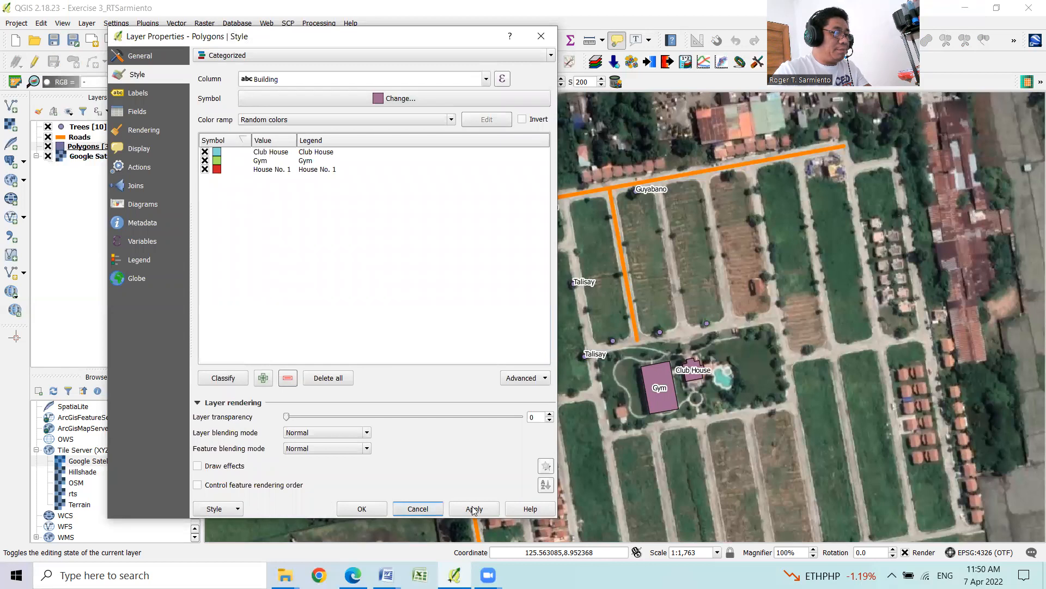
left_click(469, 508)
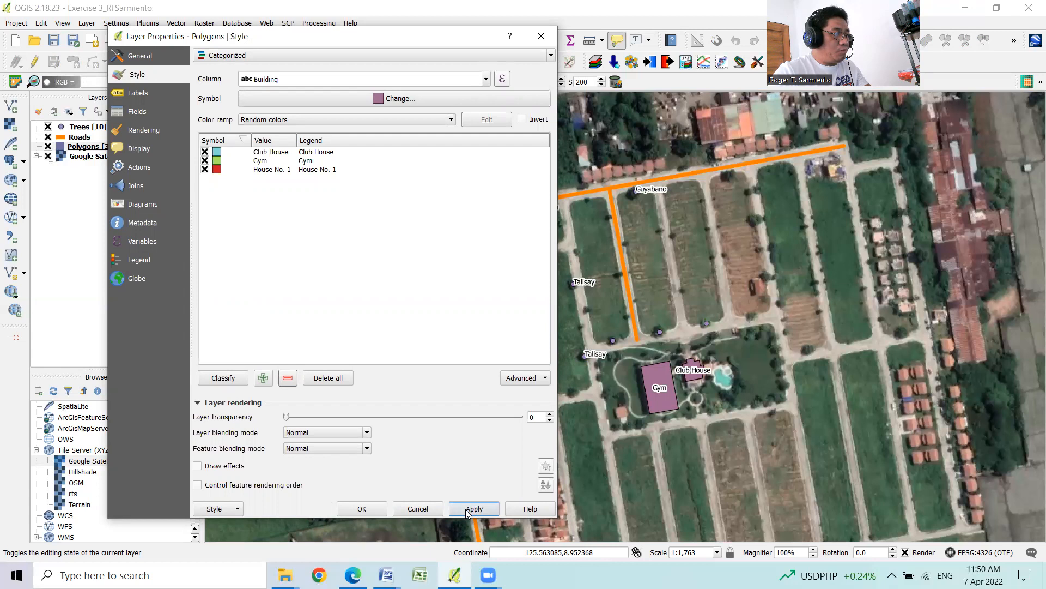
left_click(467, 510)
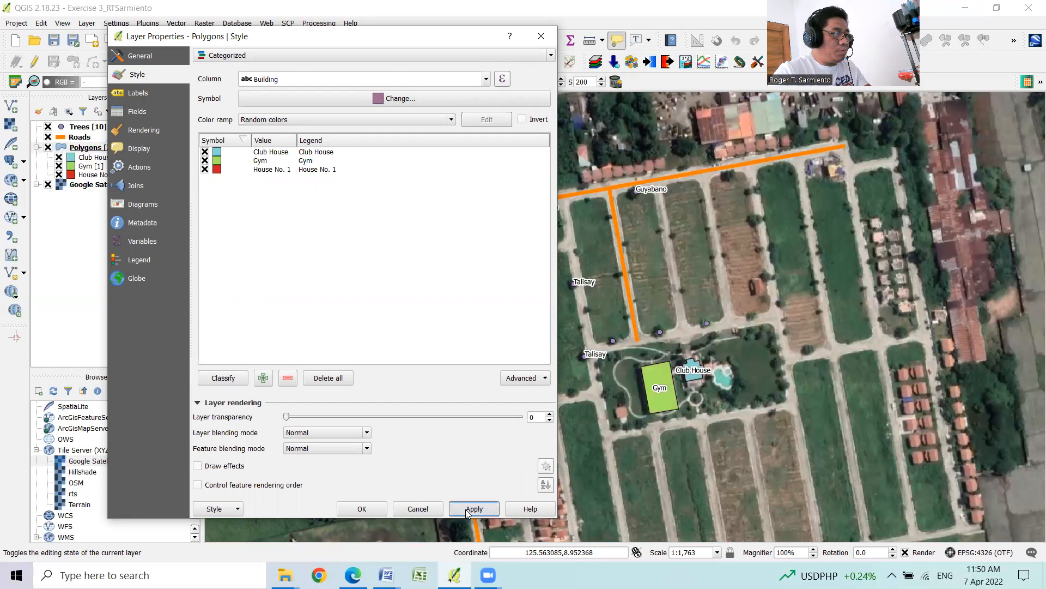
left_click(362, 508)
- Start editing the Polygons attribute table and set the Building value of the polygon with id 3 to House
left_click(88, 147)
right_click(87, 147)
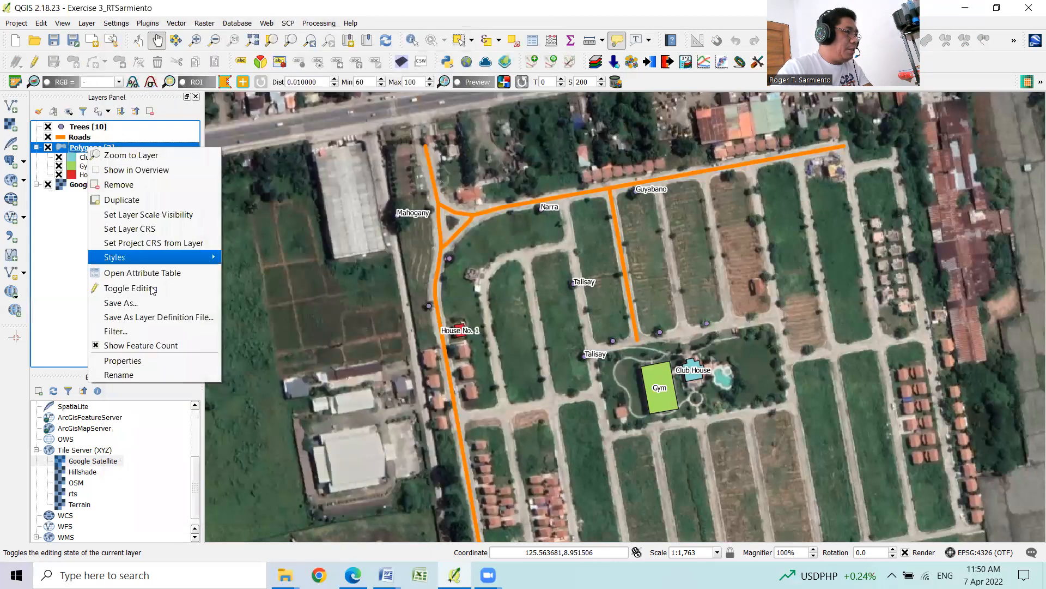
left_click(131, 273)
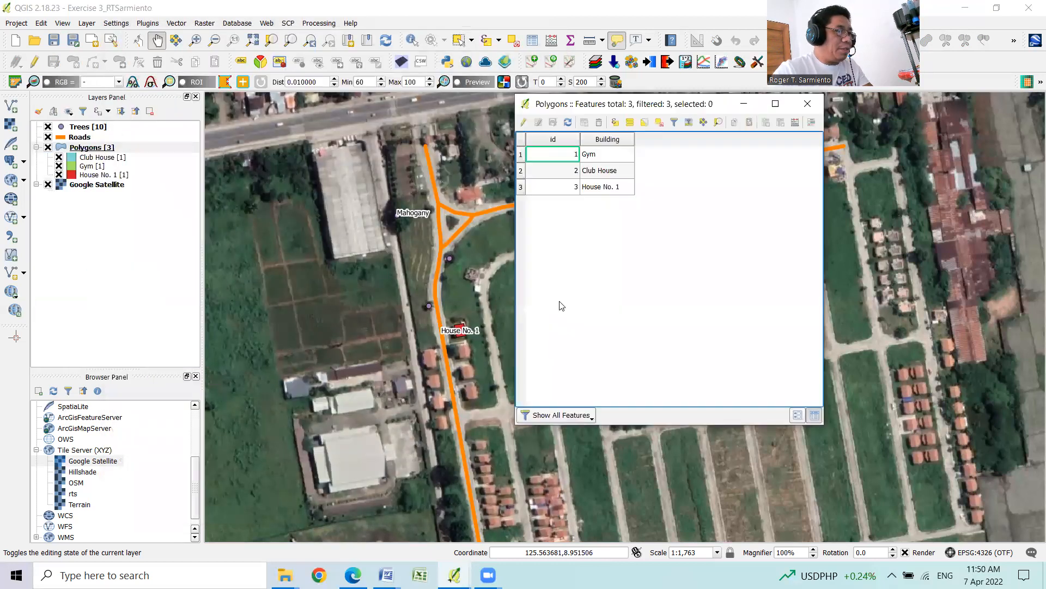
left_click(622, 189)
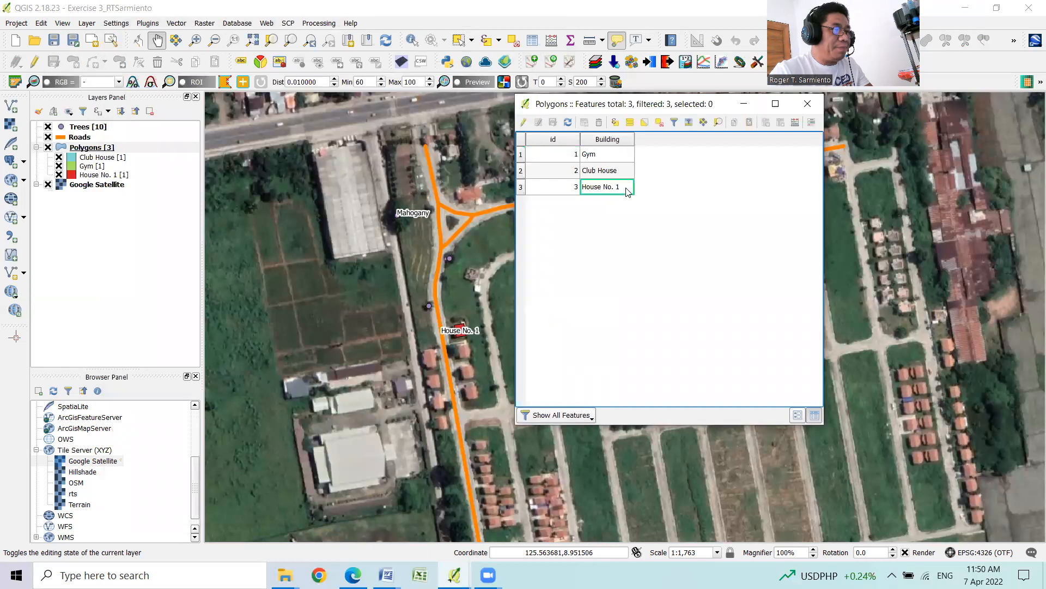
left_click(523, 122)
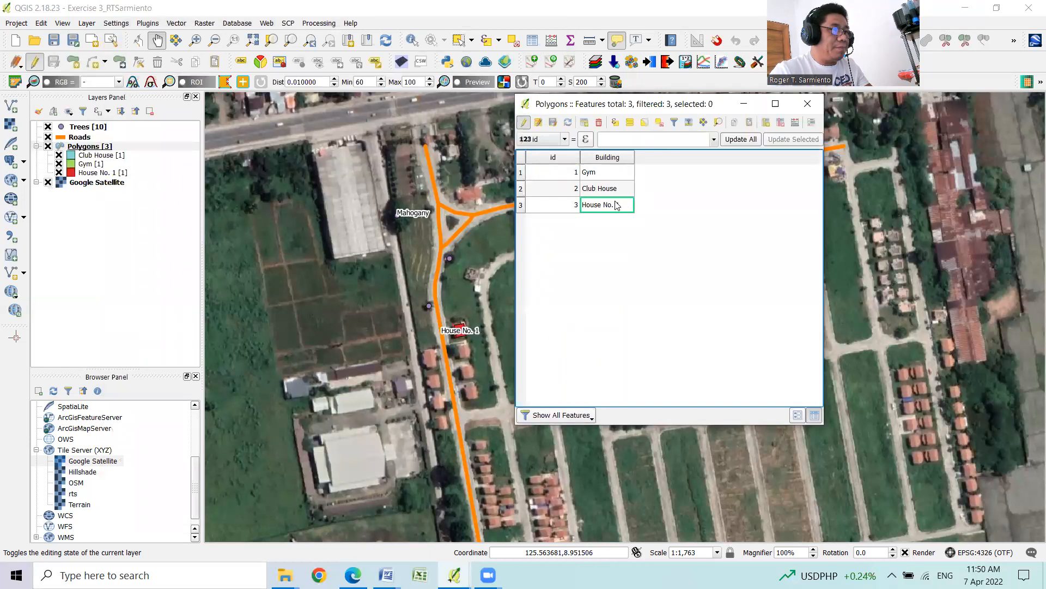
double_click(621, 206)
key("End")
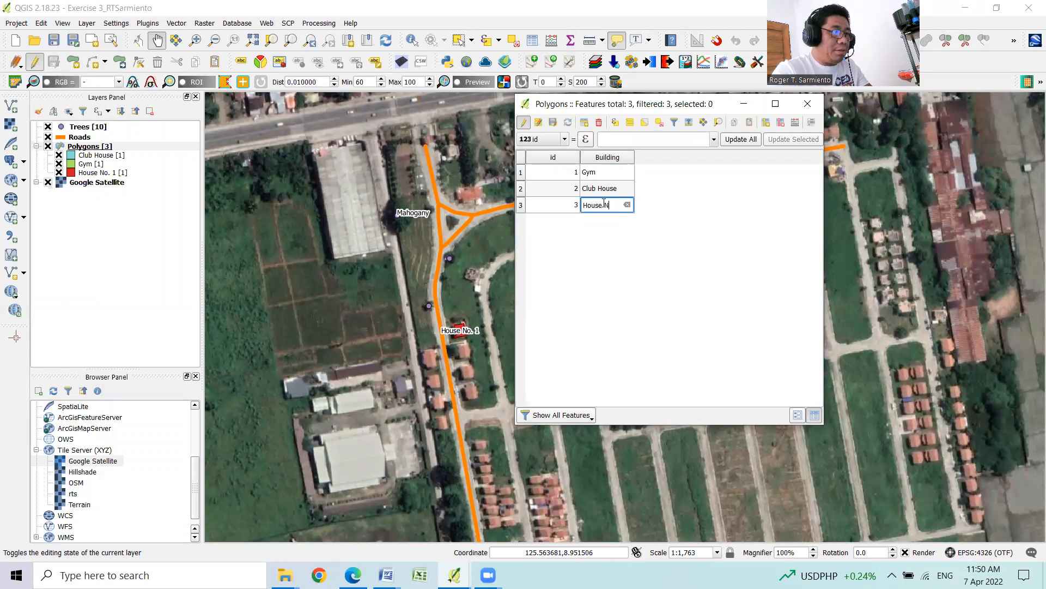
left_click(544, 289)
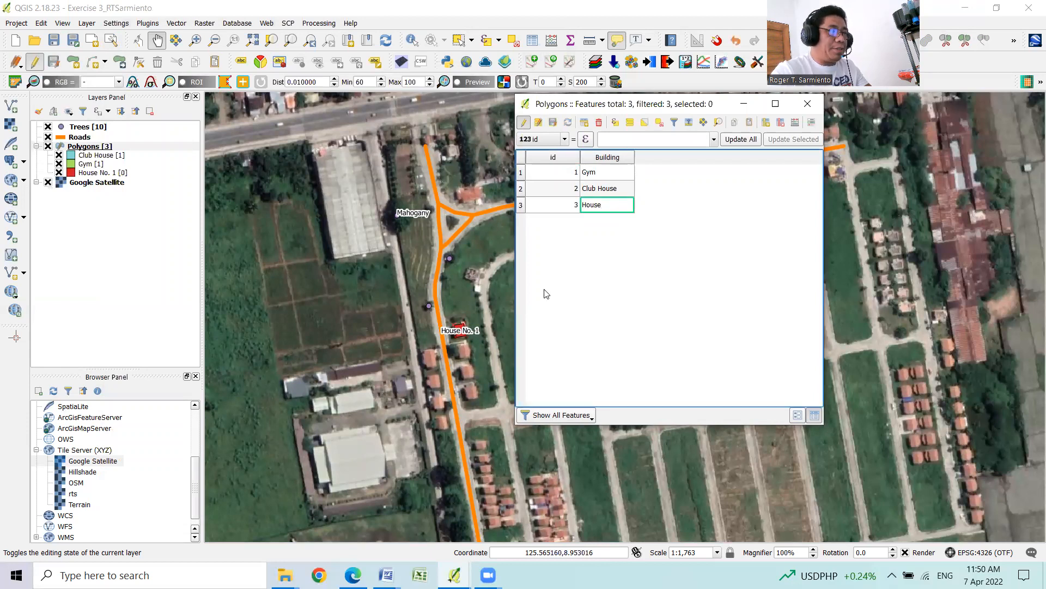
- End the editing session on Polygons, saving the edit, and close its attribute table
left_click(525, 127)
left_click(465, 295)
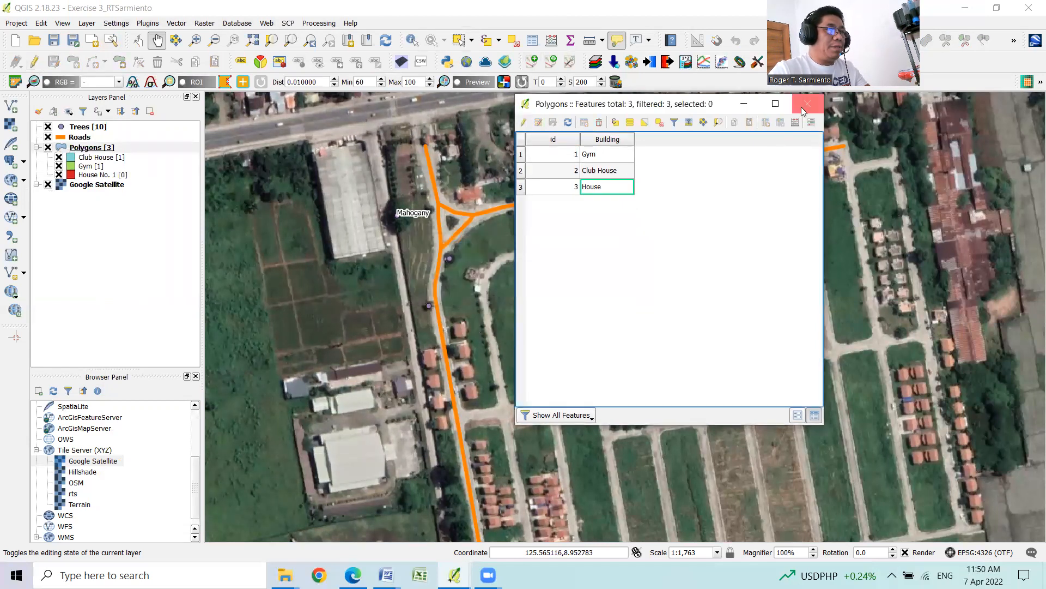
left_click(804, 109)
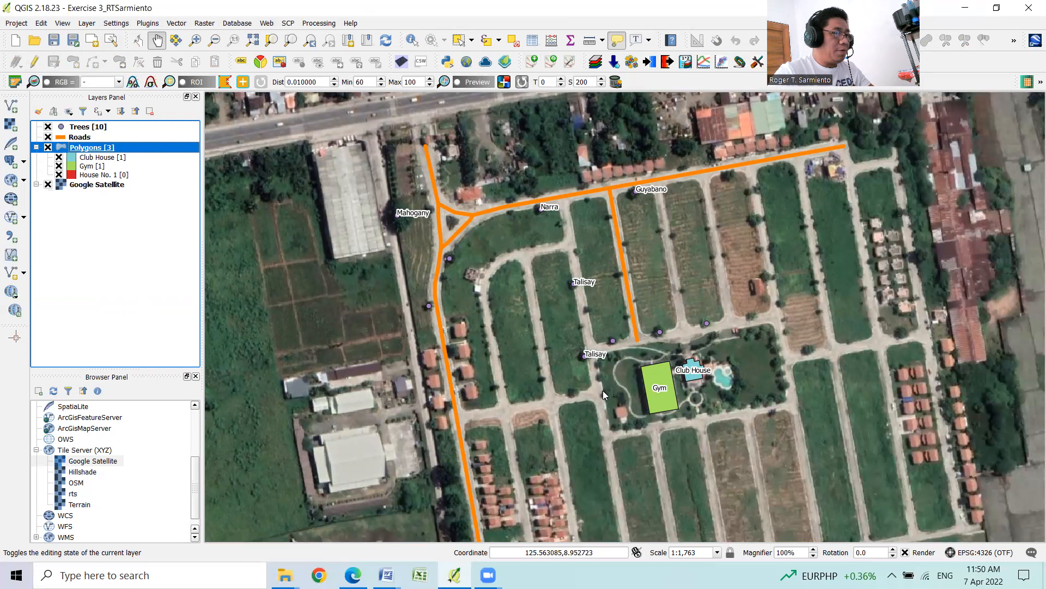
- Reclassify the Polygons style by Building, remove the House No. 1 and empty categories, and apply it
double_click(92, 147)
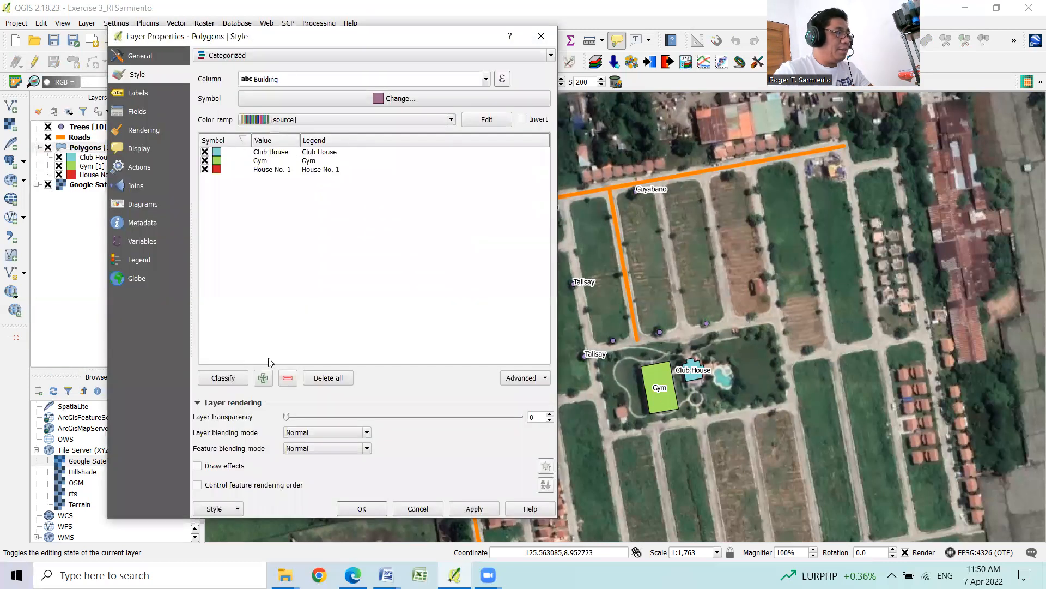
left_click(229, 382)
left_click(267, 170)
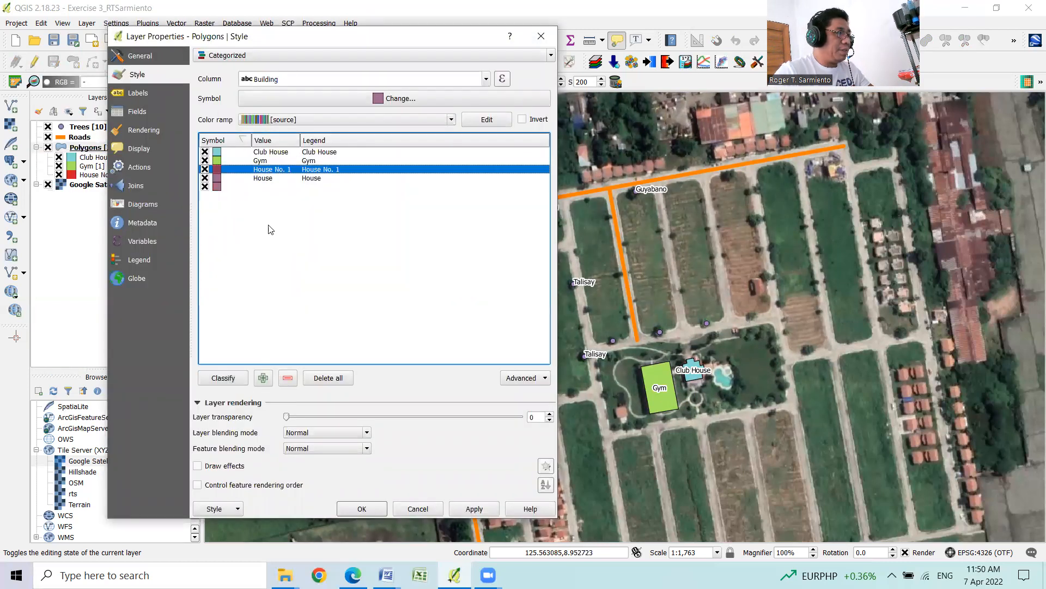
left_click(287, 378)
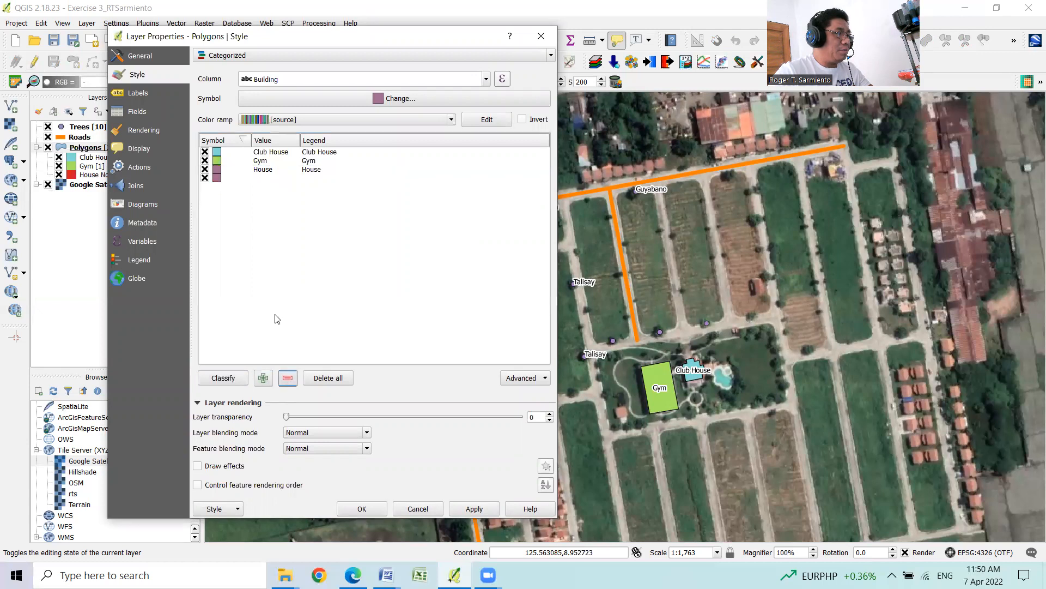
left_click(227, 178)
left_click(288, 377)
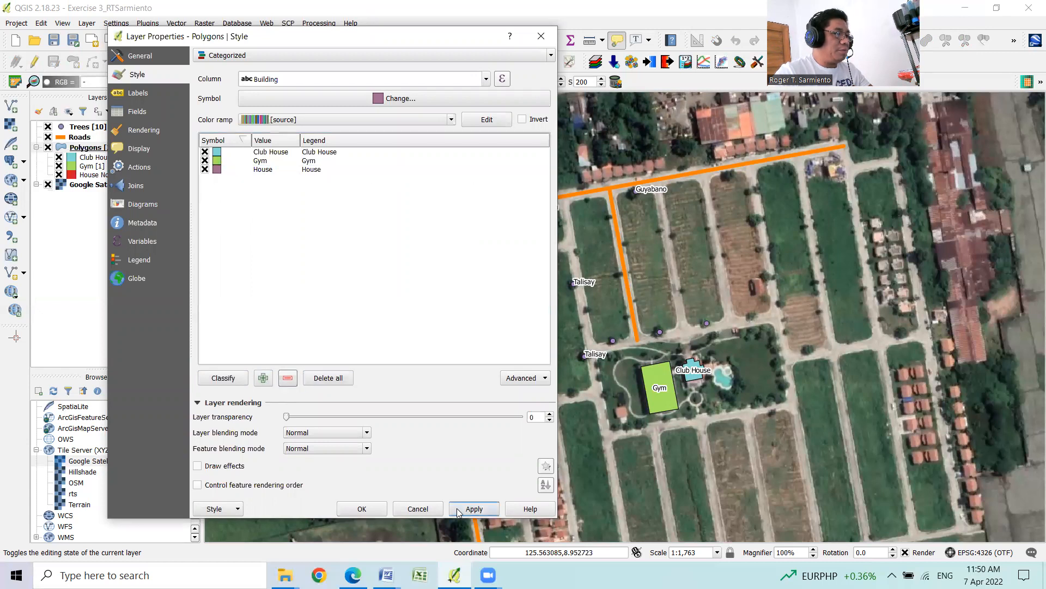
left_click(477, 509)
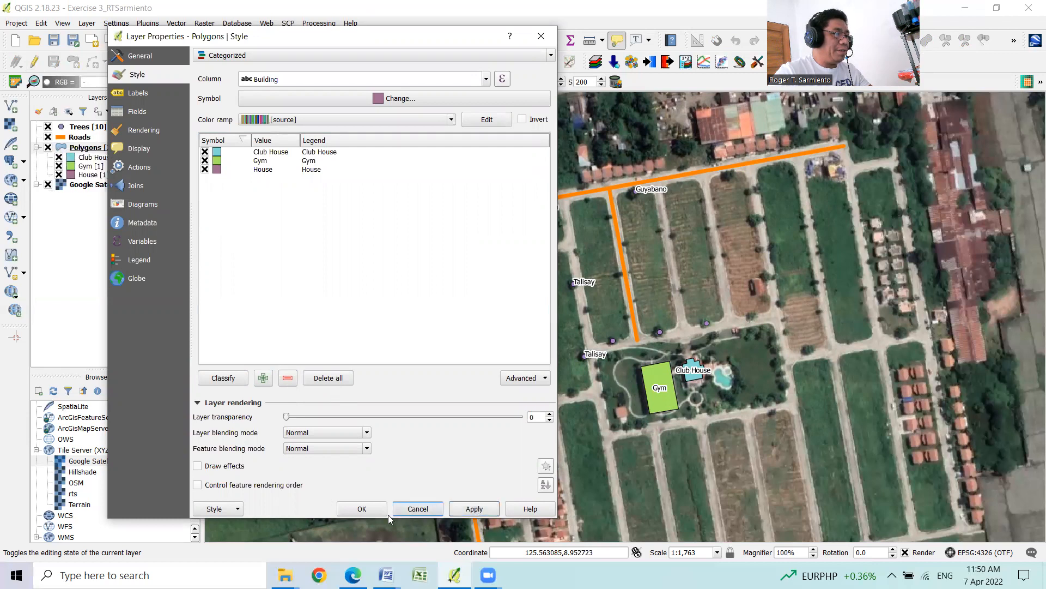
left_click(362, 508)
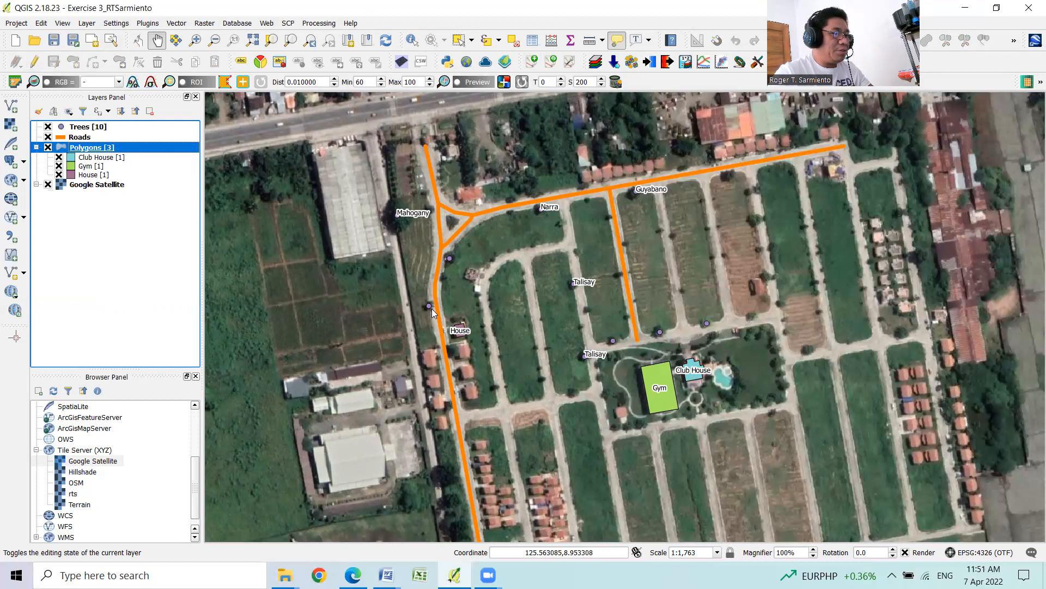
- Turn off the labels of the Polygons layer by choosing No labels, and apply the change
double_click(92, 147)
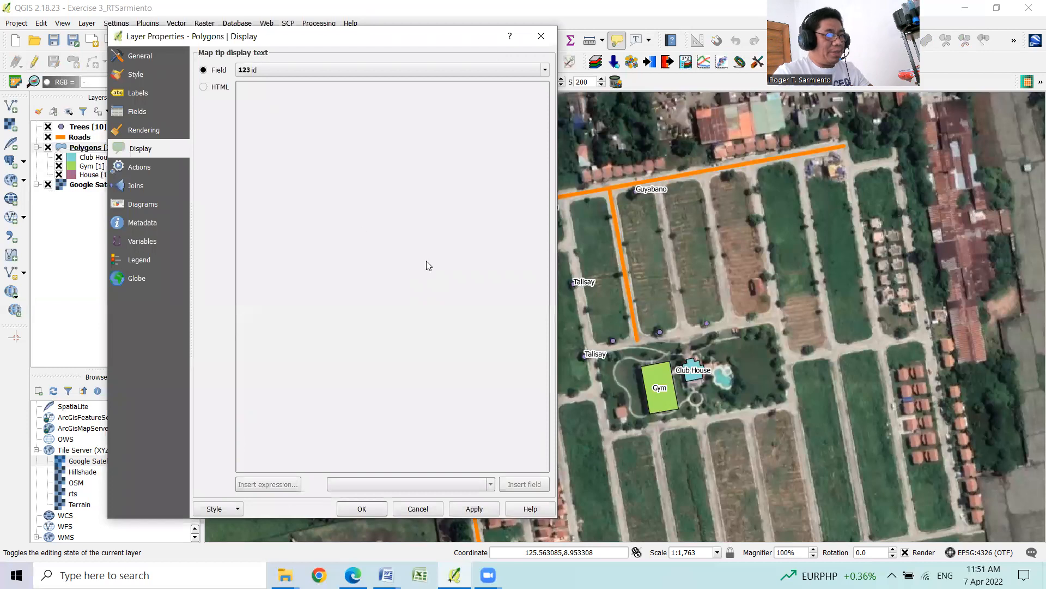
left_click(137, 92)
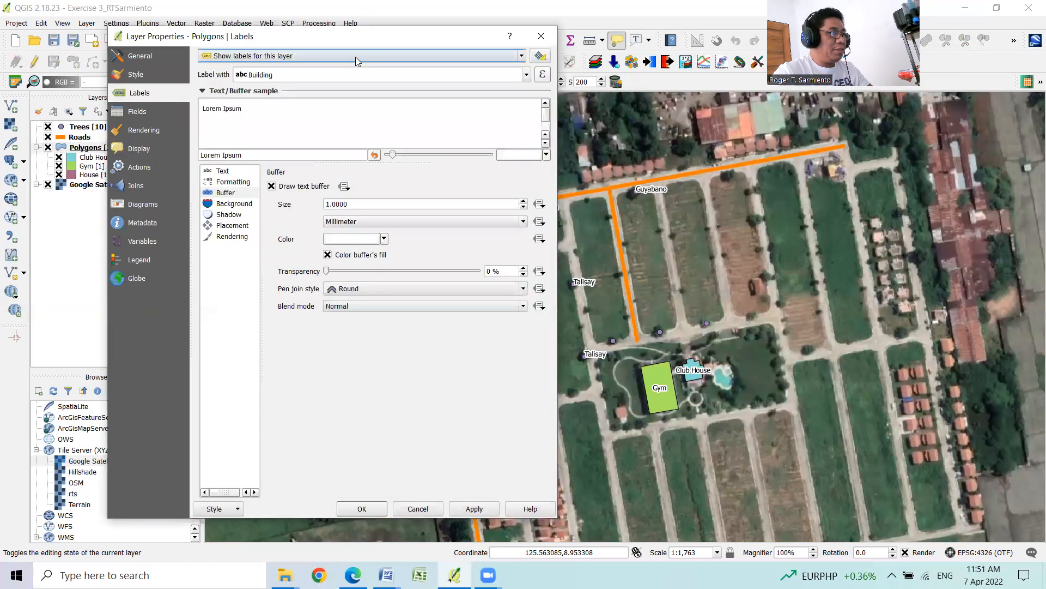
left_click(524, 75)
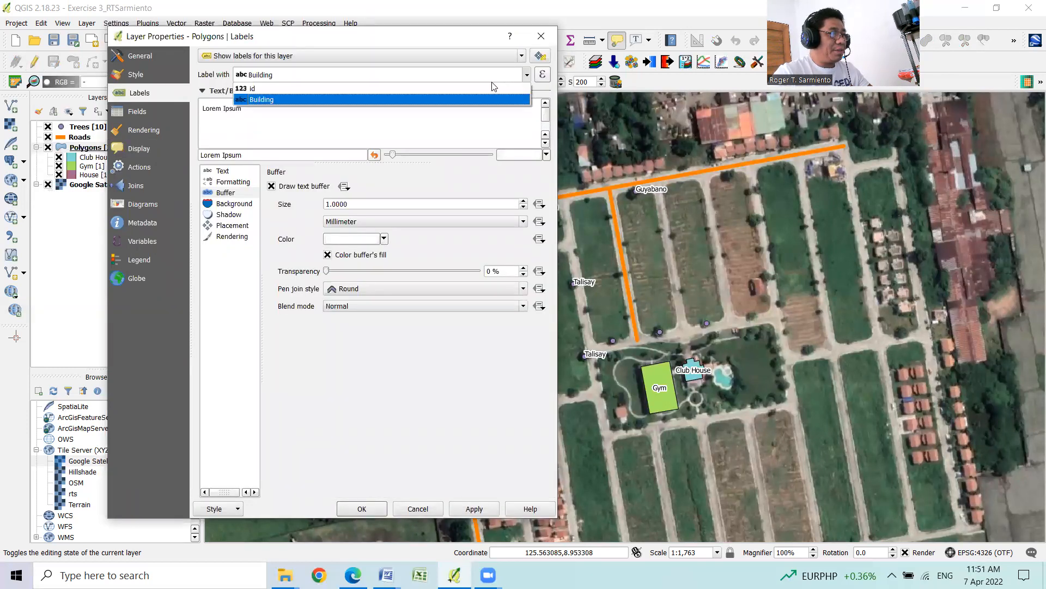
left_click(496, 56)
left_click(484, 66)
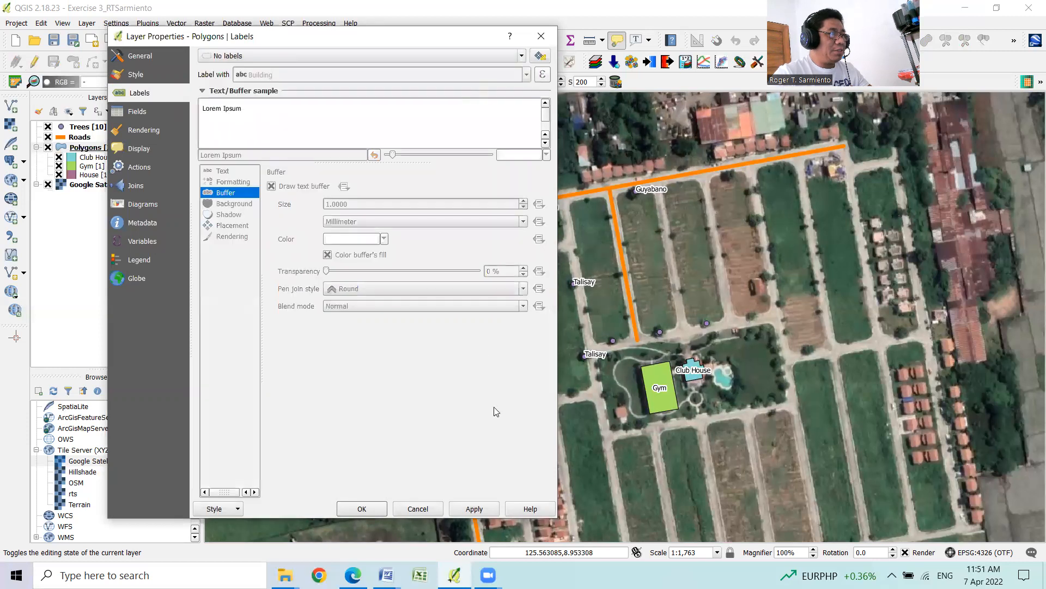
left_click(475, 508)
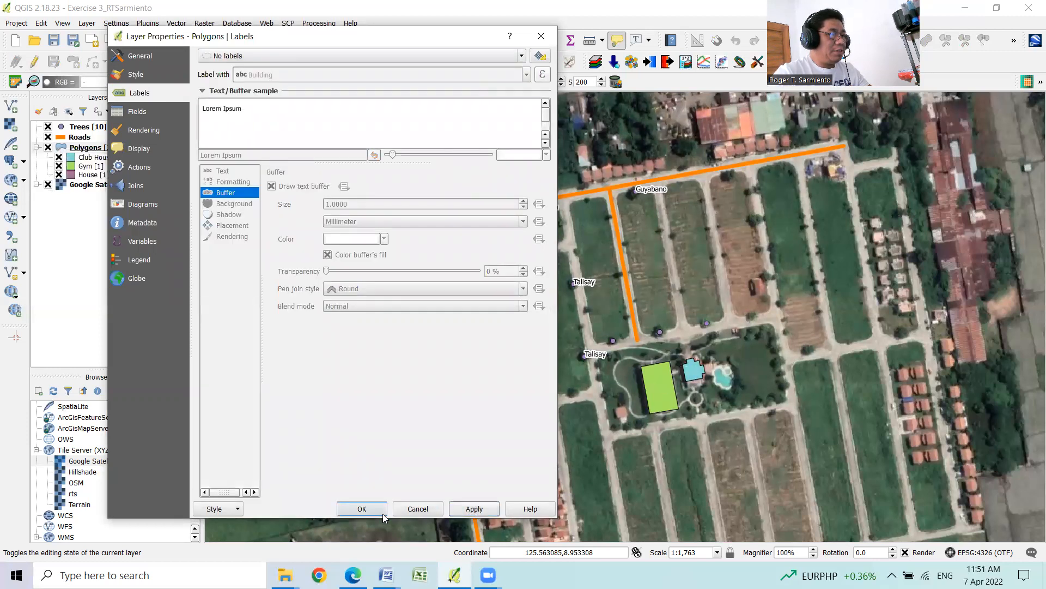
left_click(362, 509)
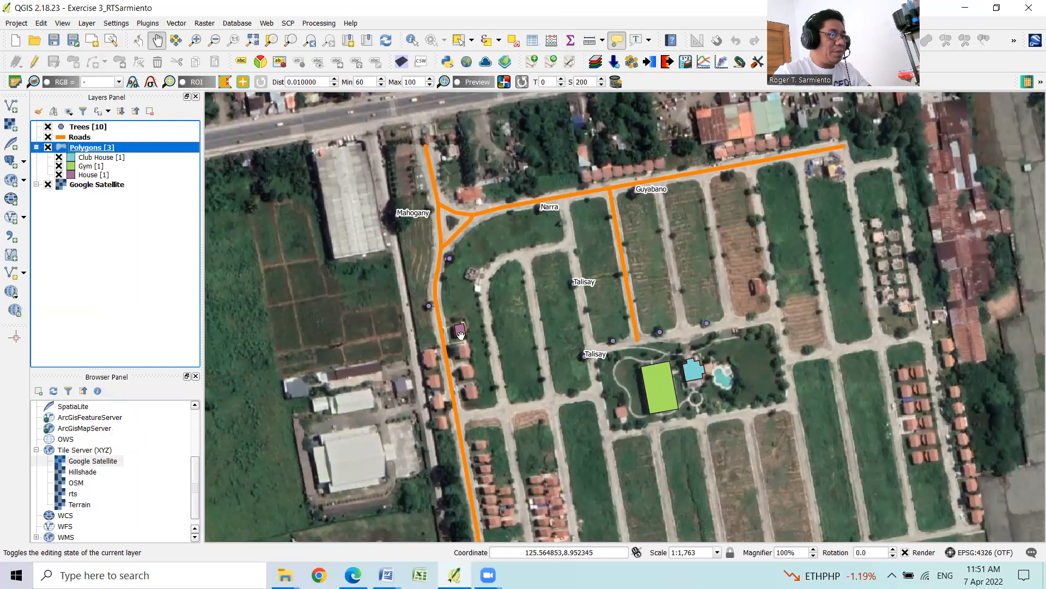
- Hide the Google Satellite layer to view the digitized features alone, and show it again
left_click(48, 185)
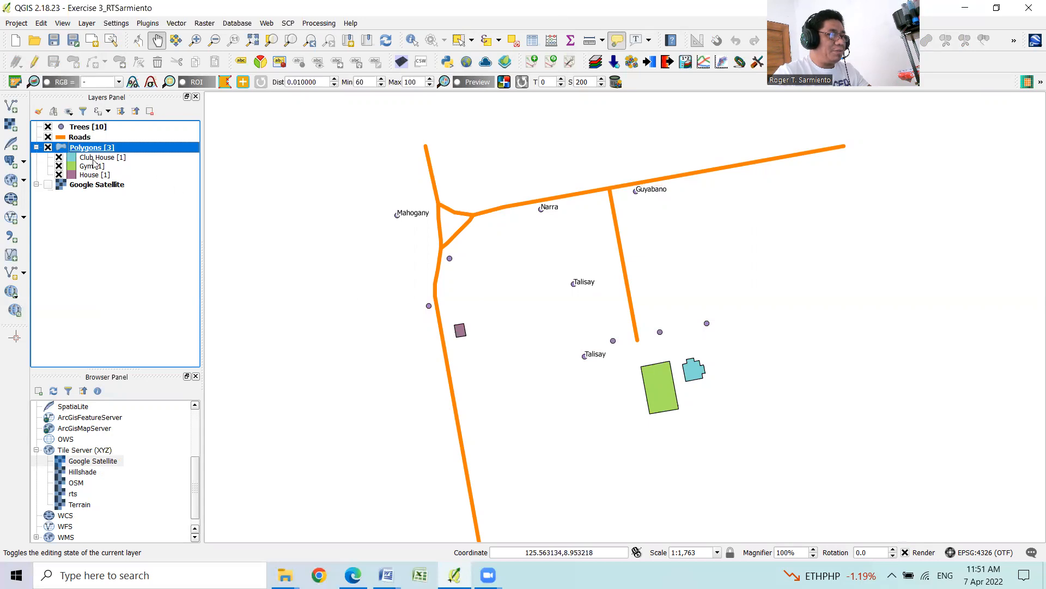
left_click(48, 184)
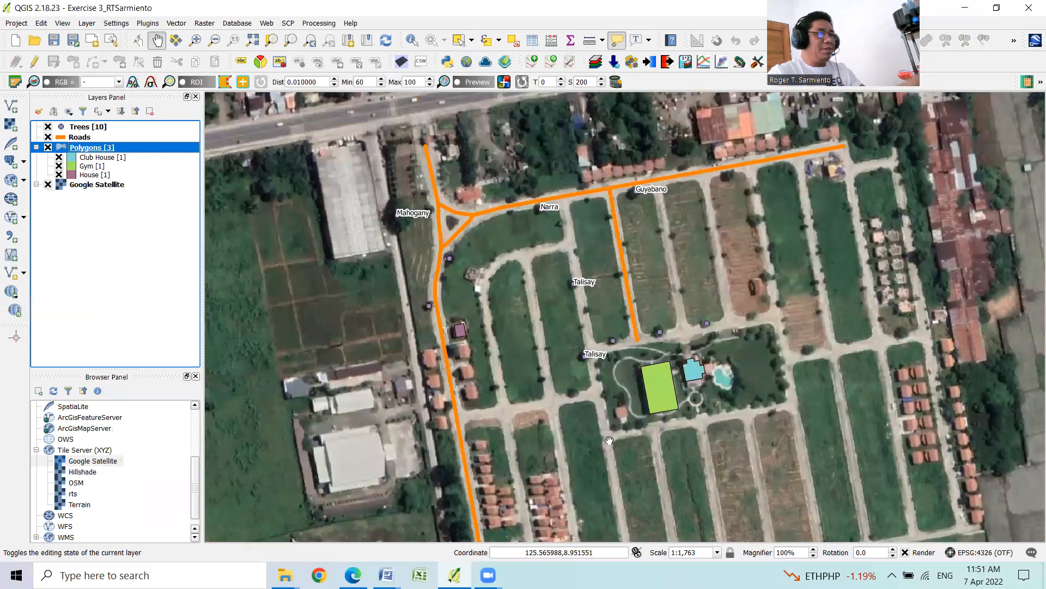
- Frame the whole subdivision with all digitized trees, roads and buildings in the map view using Zoom In
left_click(697, 448)
left_click_drag(702, 452, 686, 417)
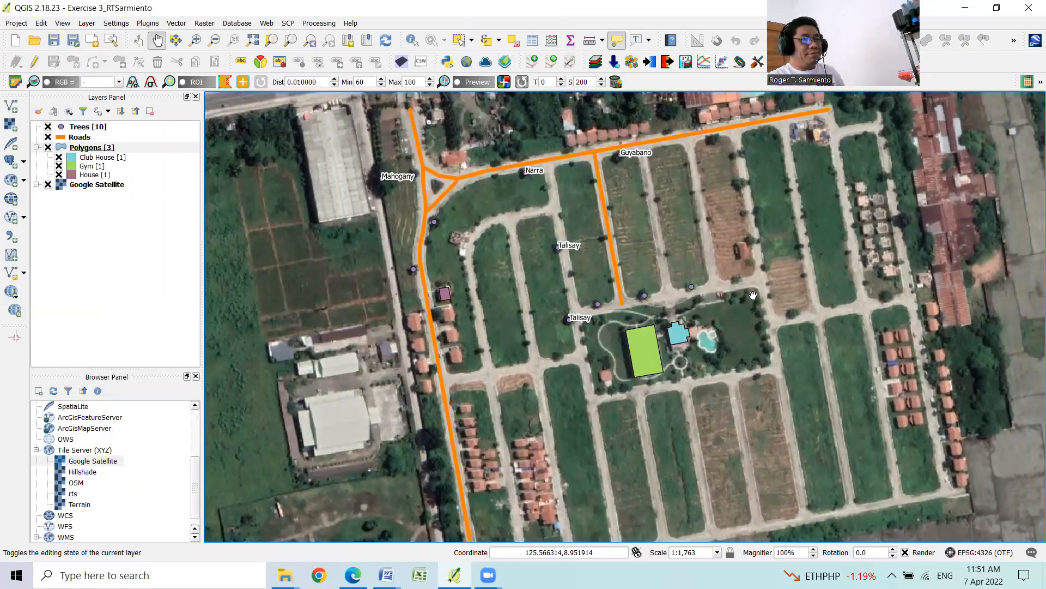
left_click_drag(778, 329, 772, 320)
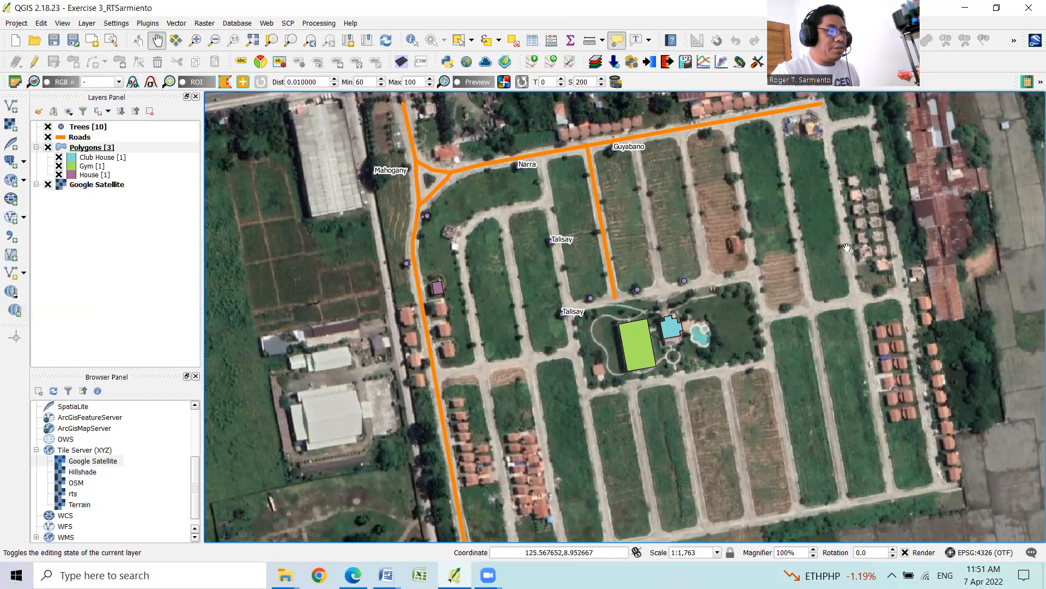
scroll(847, 247, "down", 1)
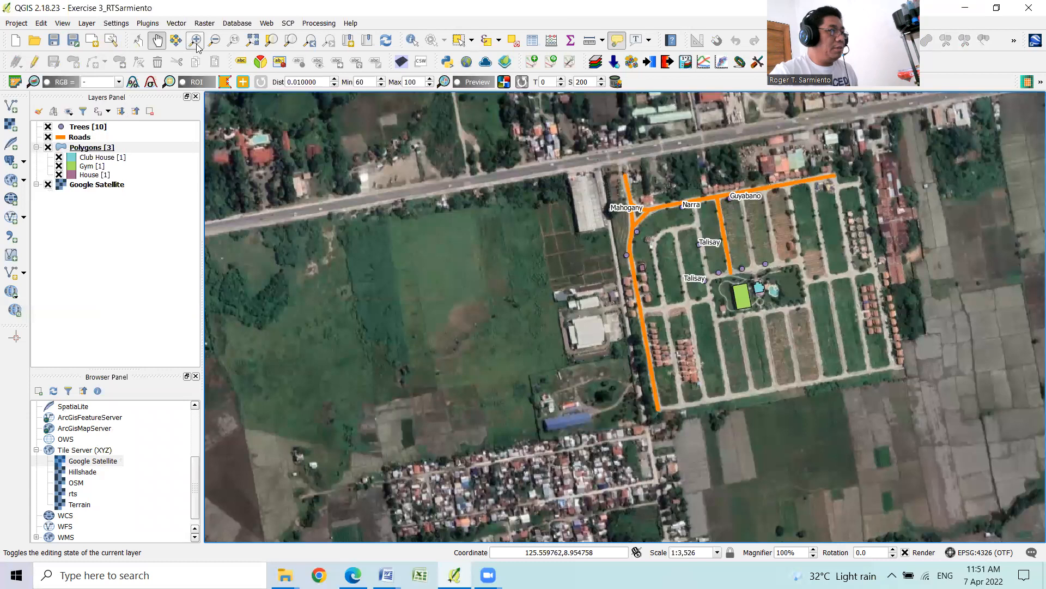
left_click(196, 44)
left_click_drag(582, 129, 914, 432)
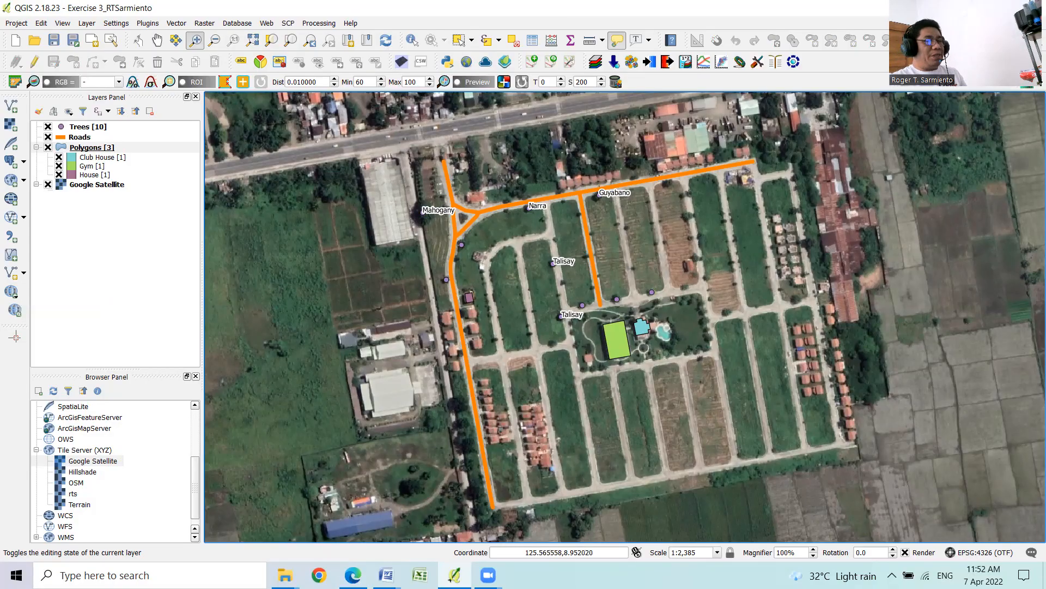
- Switch to File Explorer and open the image Screenshot (32) from the Screenshots folder in Pictures
mouse_move(285, 575)
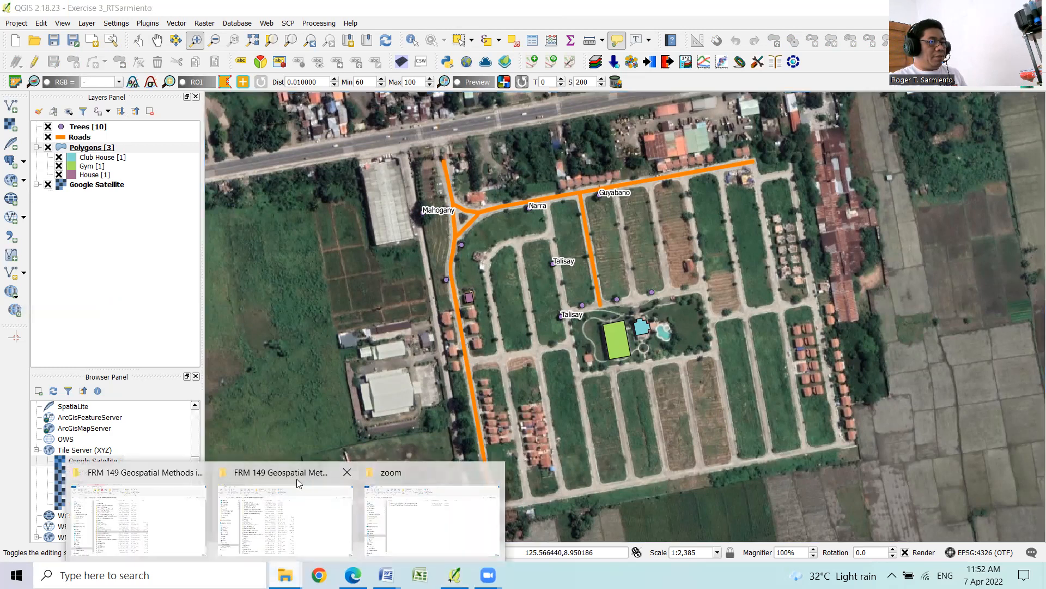
left_click(406, 469)
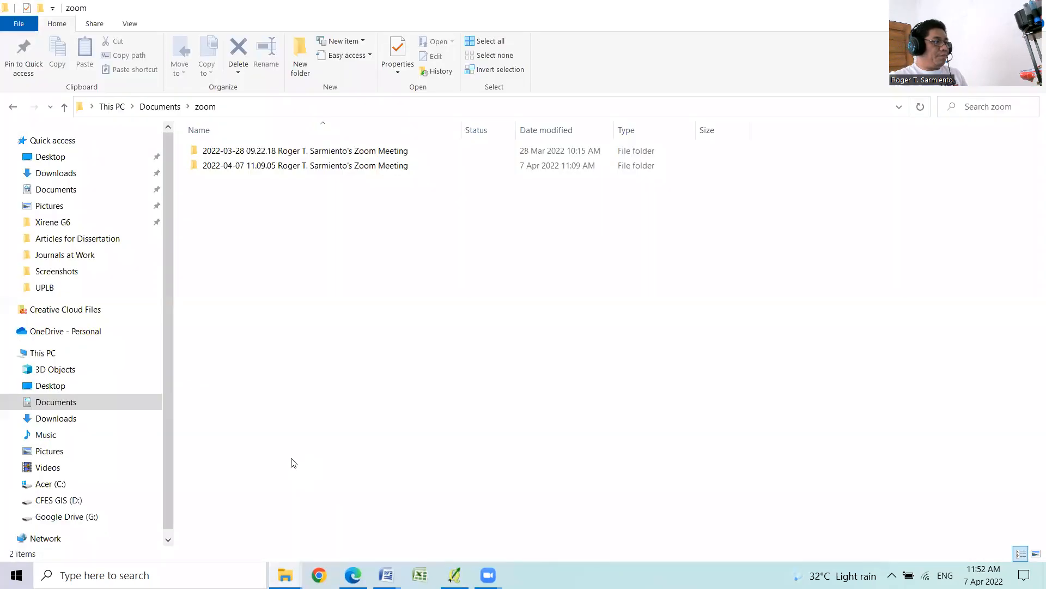
left_click(58, 454)
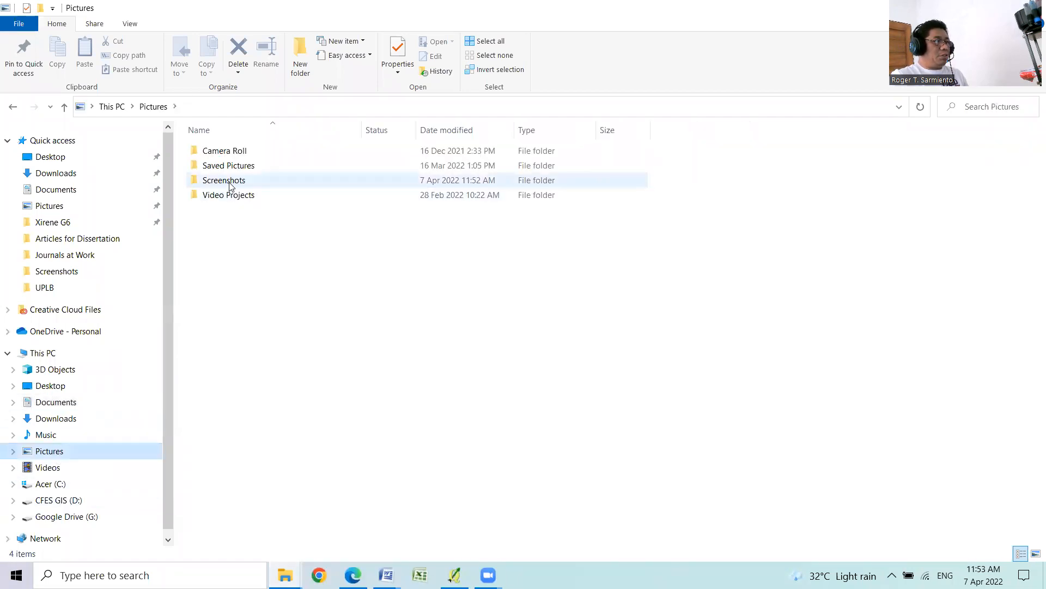
left_click(230, 182)
key("Return")
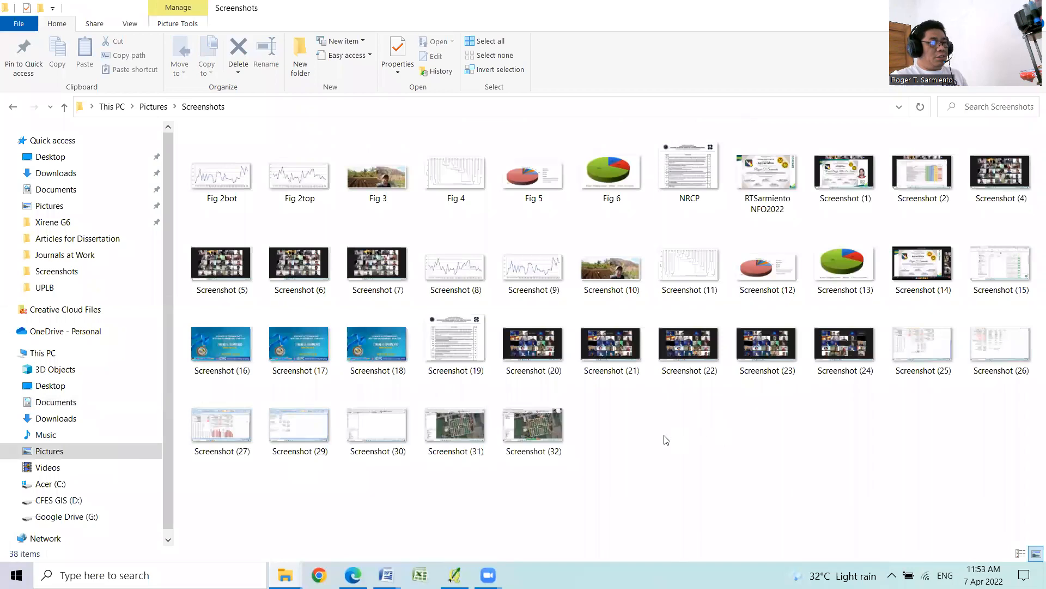
left_click(533, 438)
double_click(533, 433)
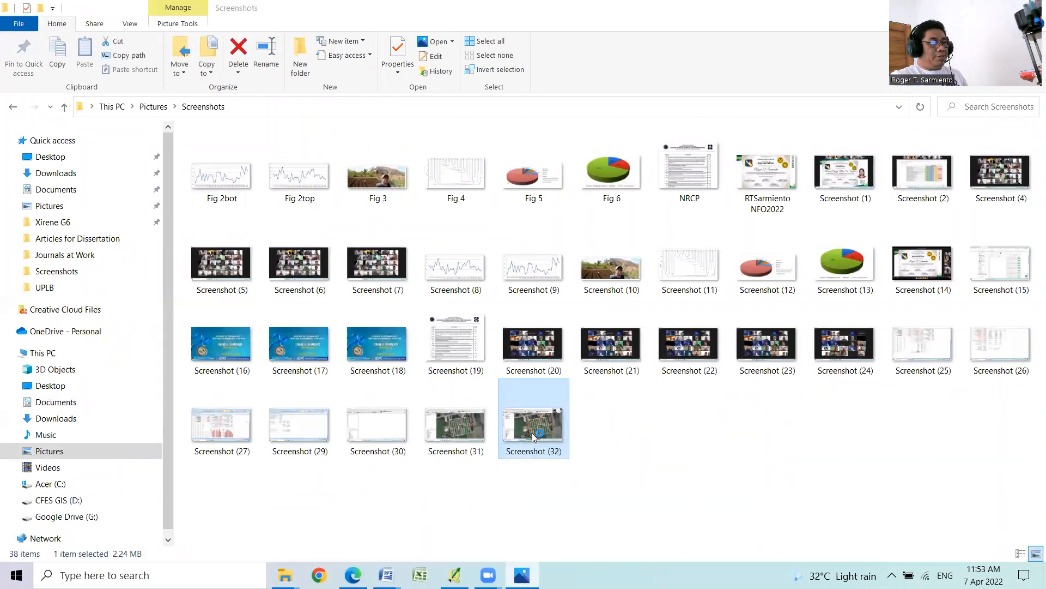